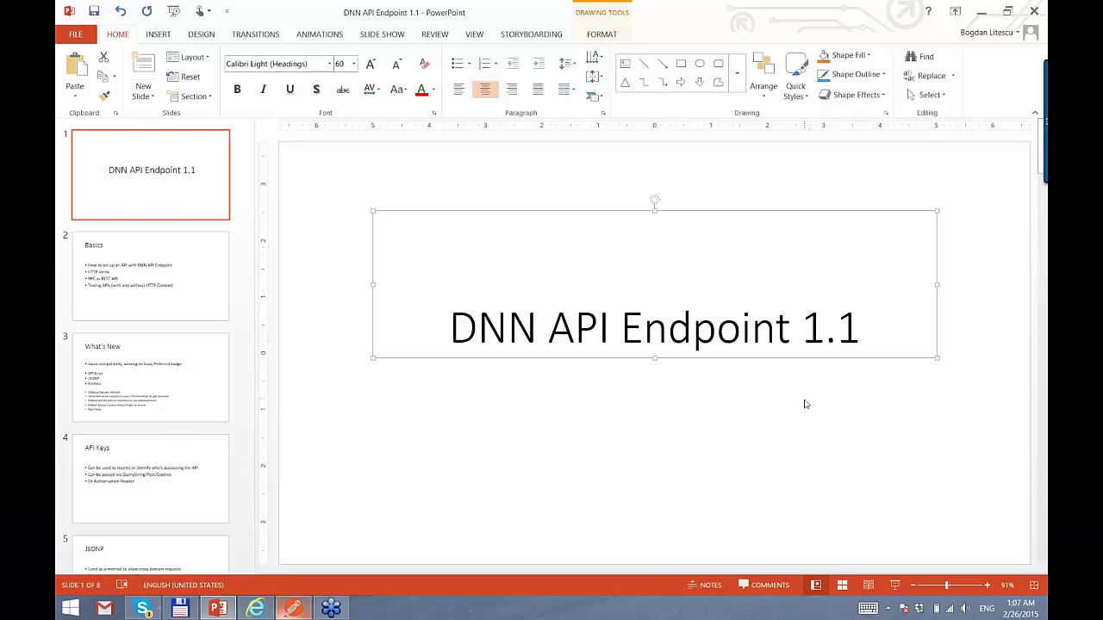
# Scroll to the 'Basics' slide, then switch to the DNN API Endpoint page in Internet Explorer
pyautogui.scroll(-1, 802, 402)
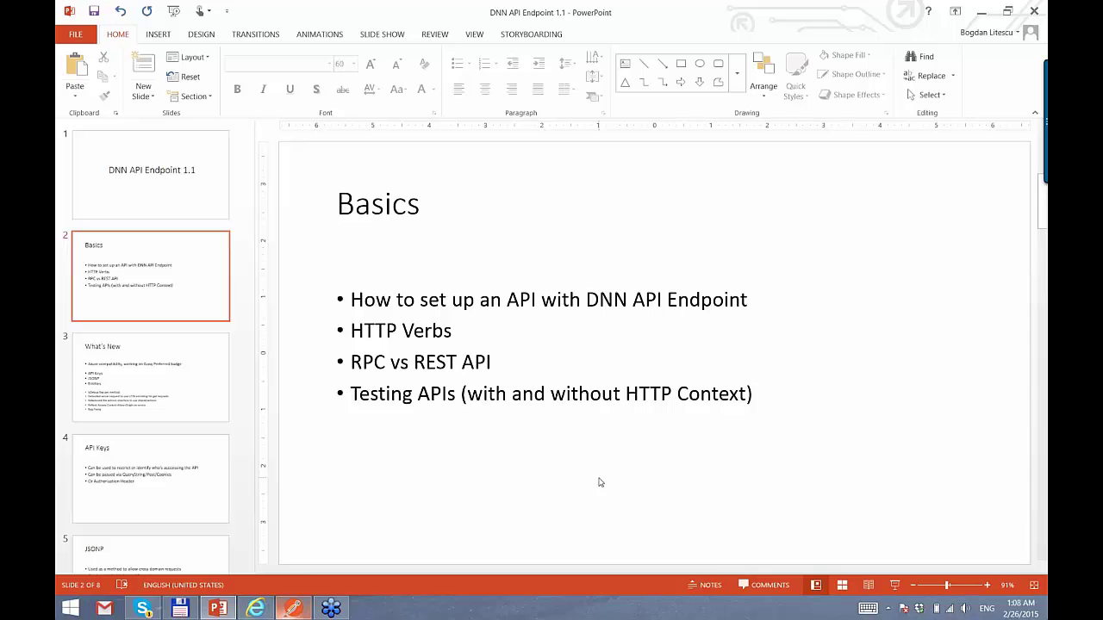
pyautogui.hotkey('alt', 'Tab')
pyautogui.scroll(4, 502, 368)
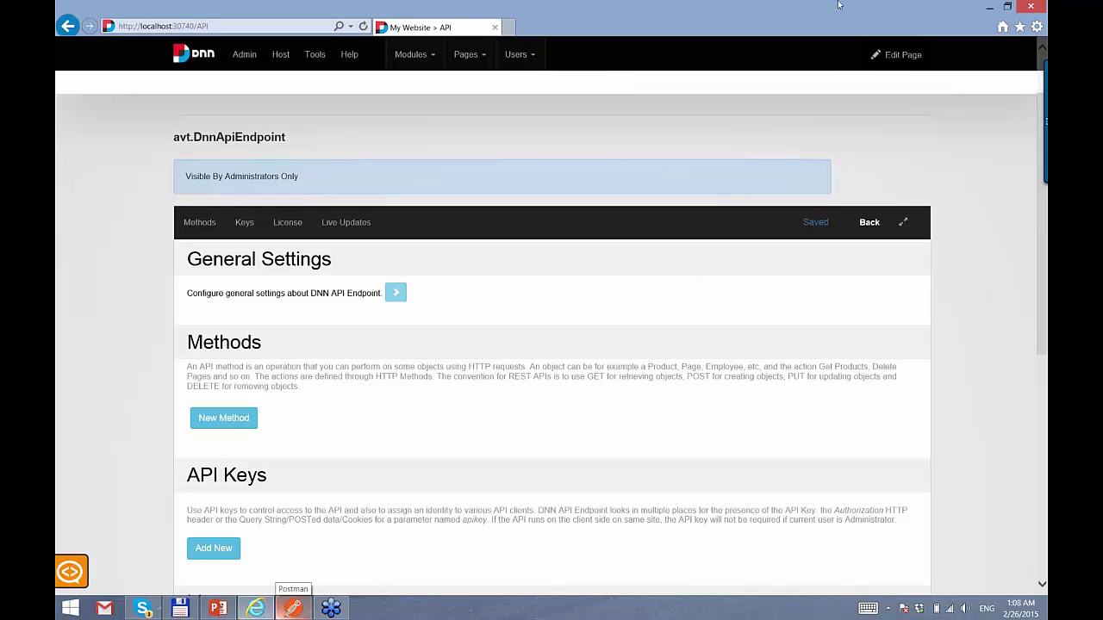
pyautogui.scroll(-1, 474, 172)
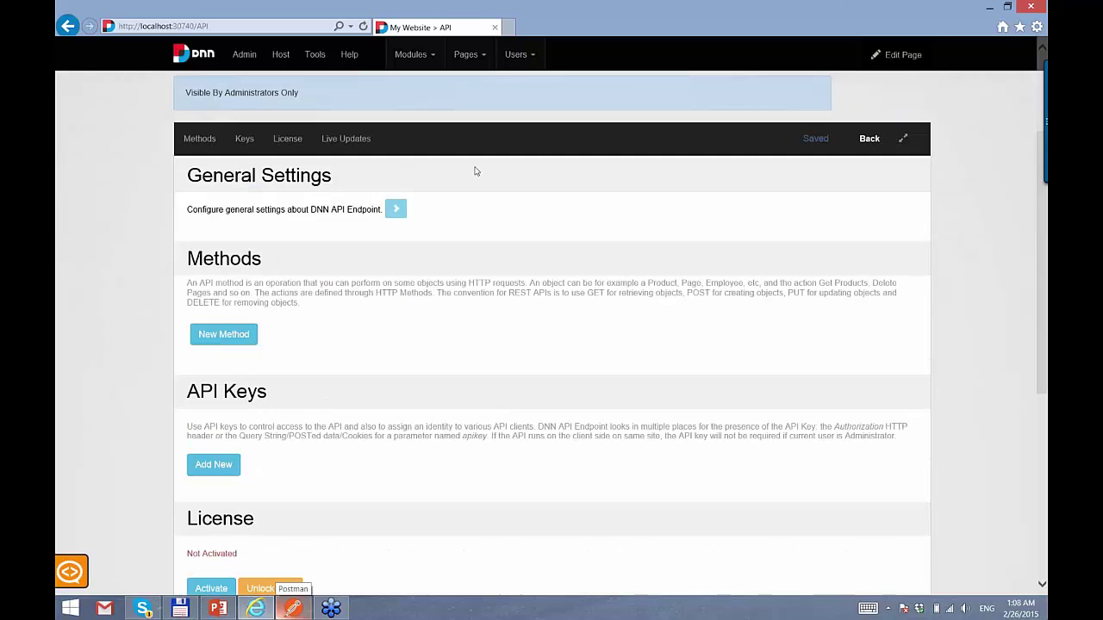
pyautogui.scroll(1, 978, 293)
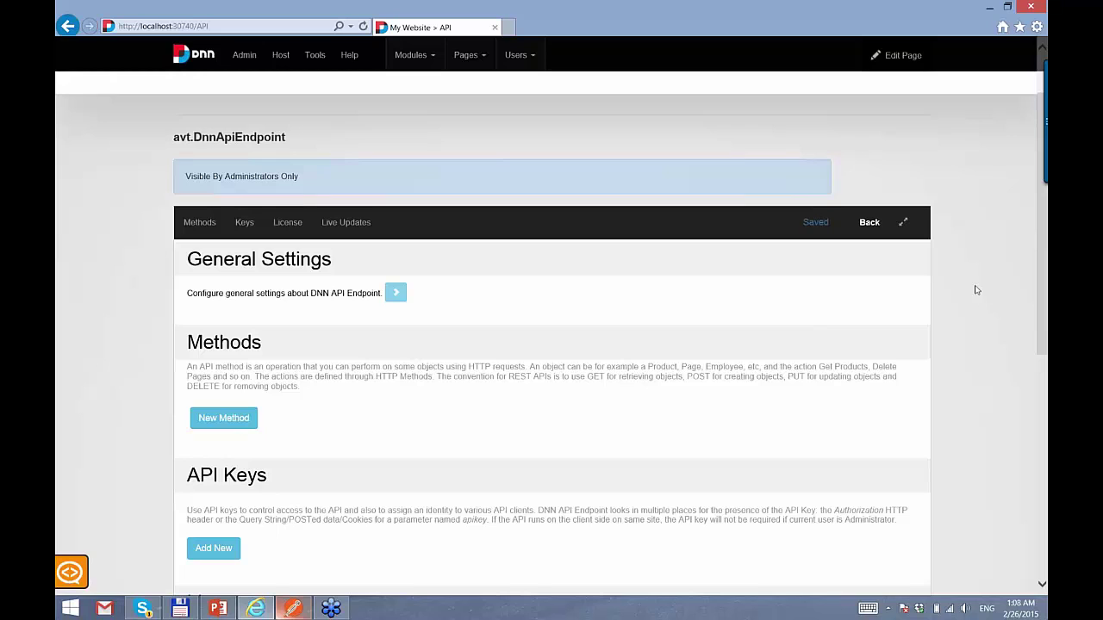
pyautogui.scroll(-1, 815, 340)
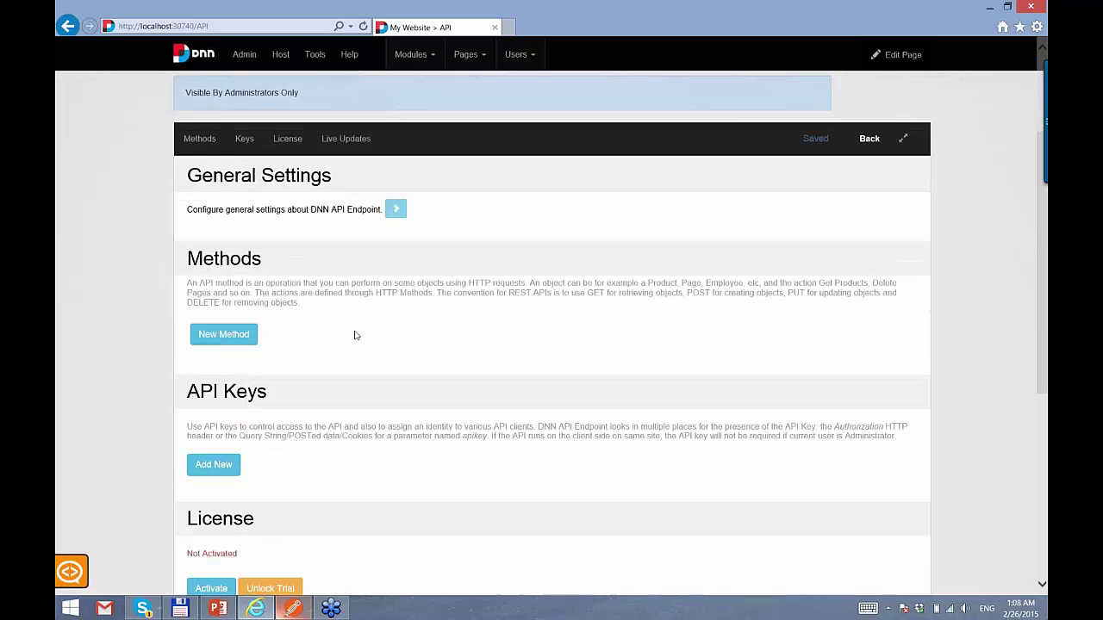
# Create a new method with Object Name GetUser and HTTP method GET
pyautogui.click(242, 338)
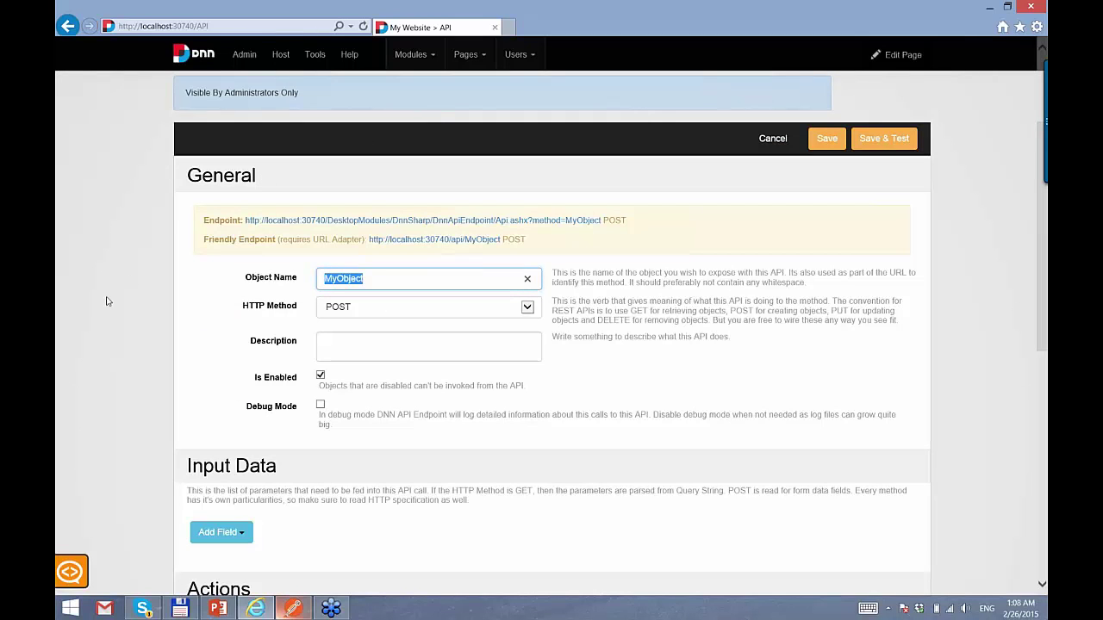
pyautogui.write('GetUser')
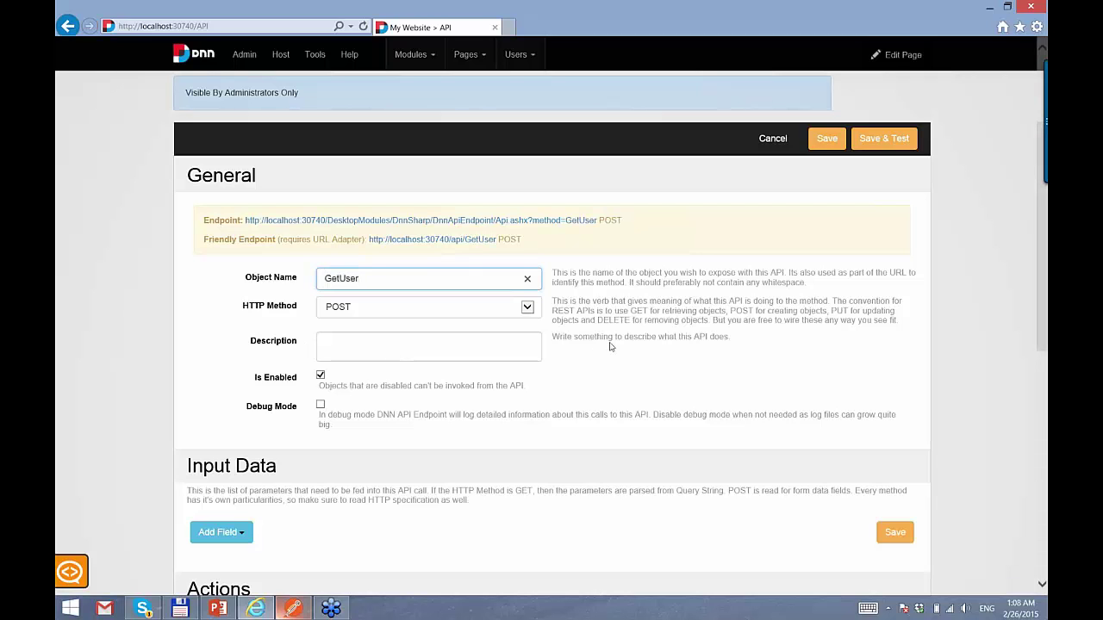
pyautogui.click(636, 355)
pyautogui.scroll(-2, 636, 367)
pyautogui.click(484, 141)
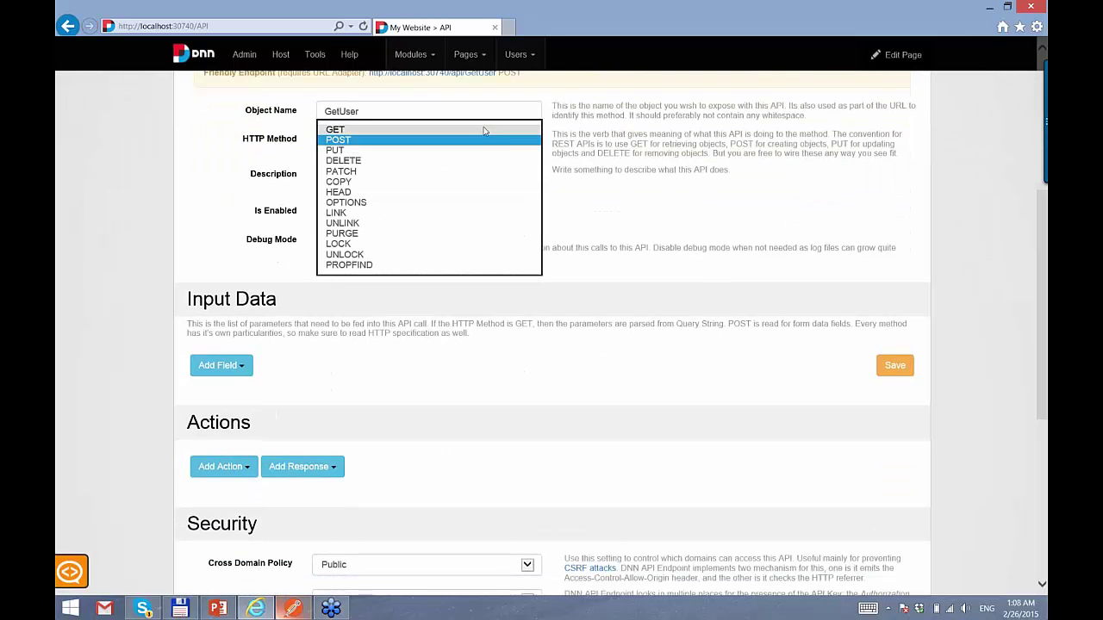
pyautogui.click(485, 130)
pyautogui.scroll(1, 408, 213)
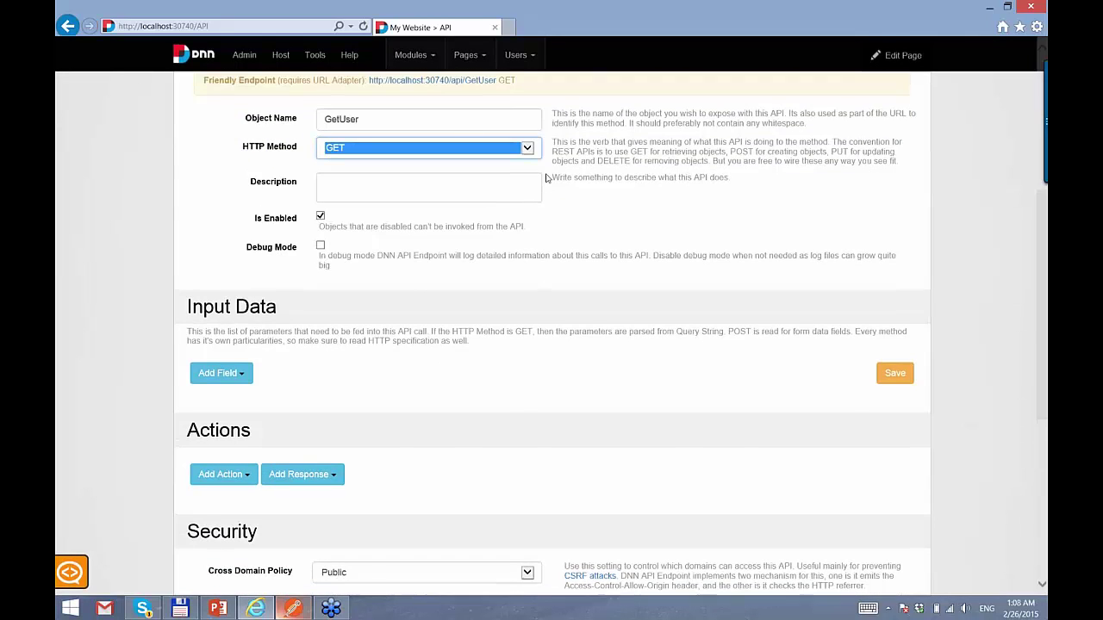
pyautogui.click(387, 194)
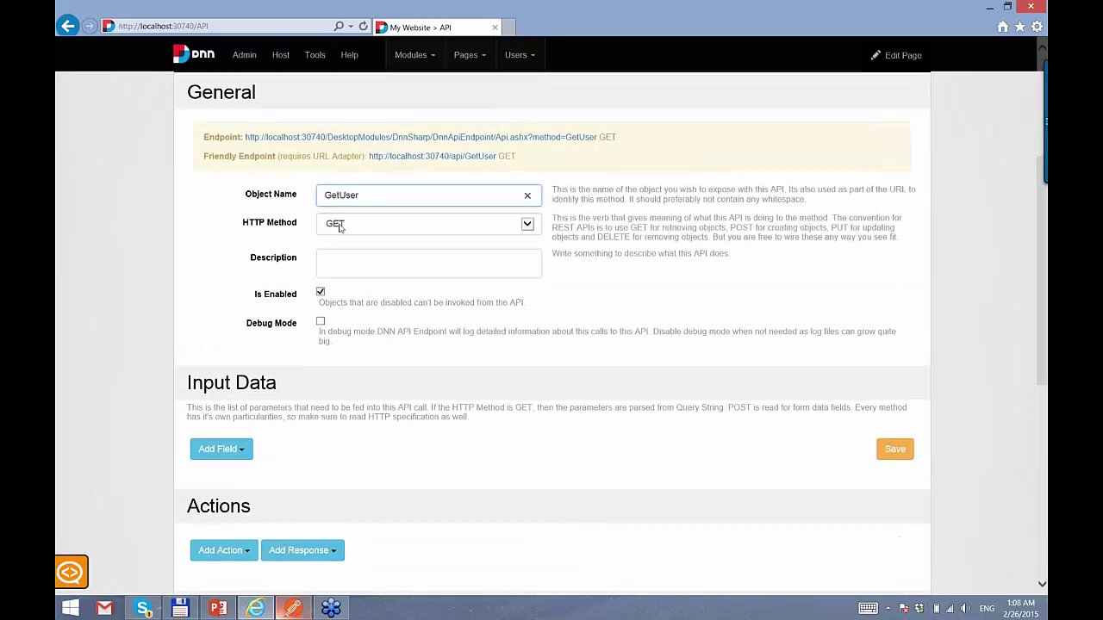
pyautogui.click(341, 226)
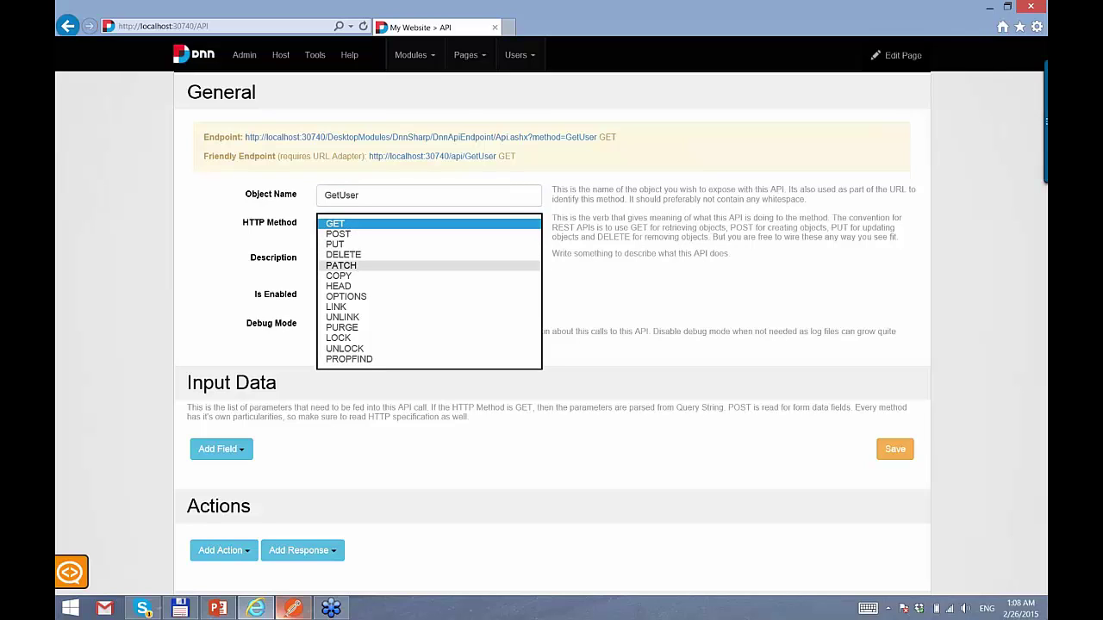
pyautogui.click(688, 318)
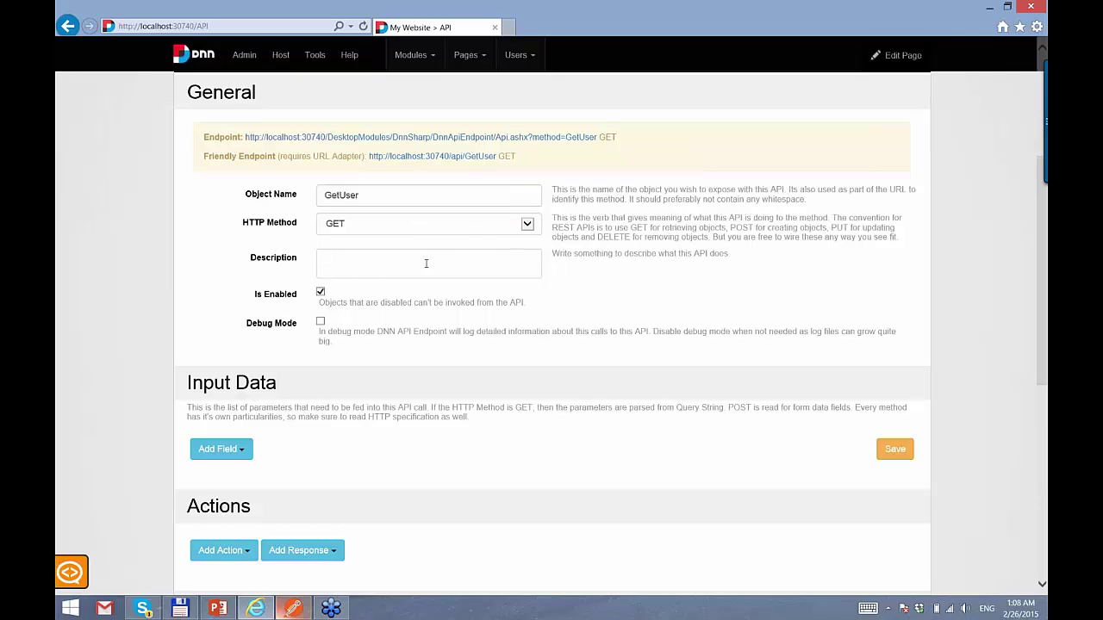
# Add a text input field named Username to GetUser
pyautogui.scroll(-1, 321, 354)
pyautogui.click(241, 365)
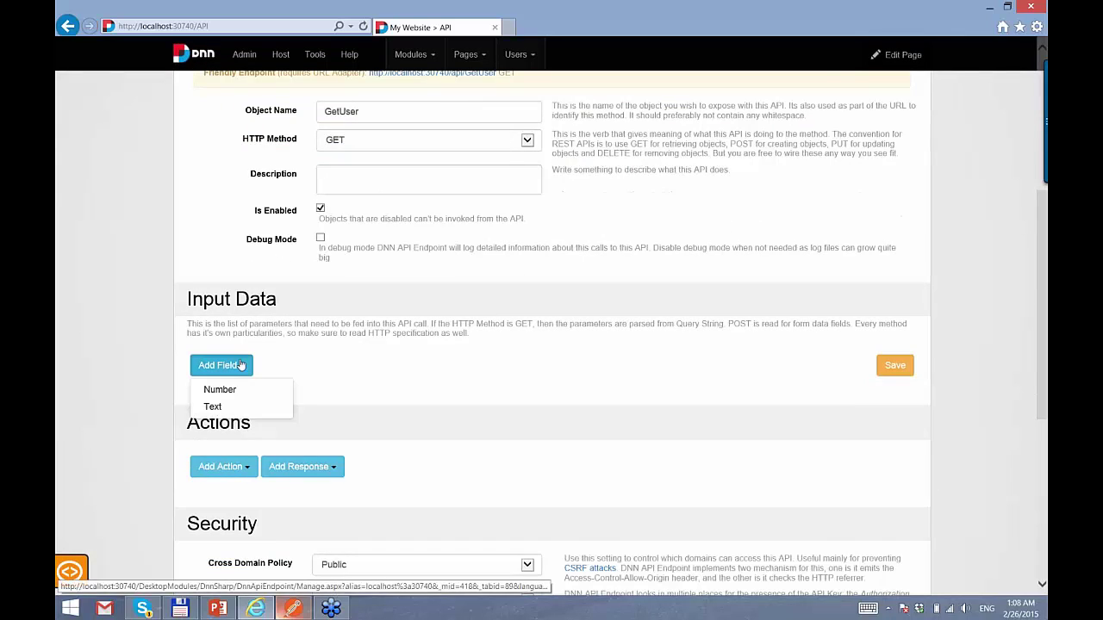
pyautogui.scroll(-1, 244, 367)
pyautogui.click(212, 323)
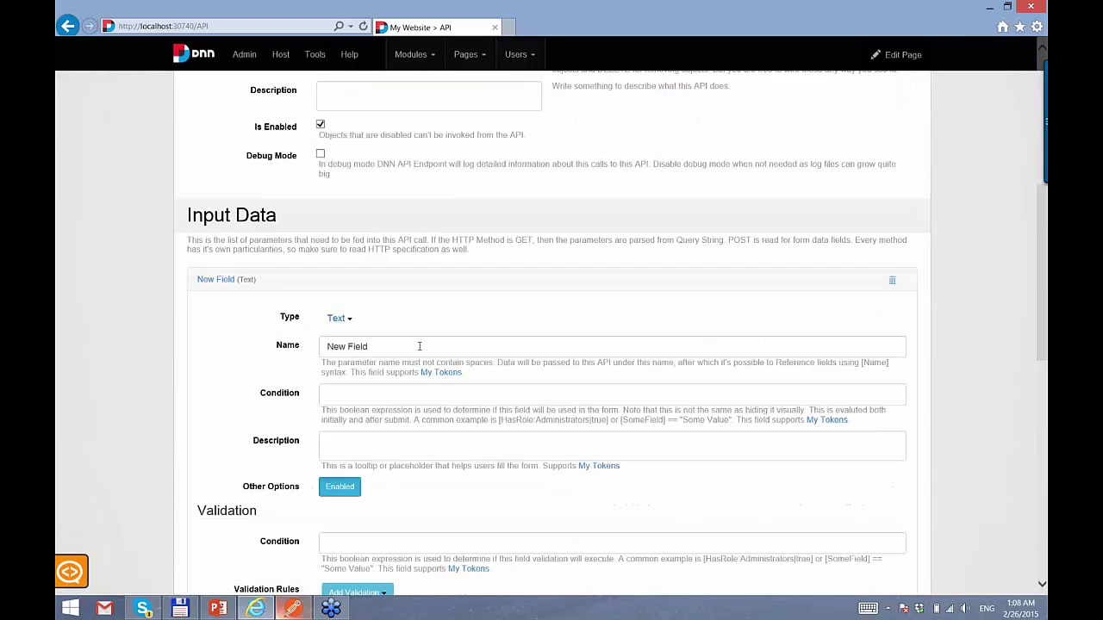
pyautogui.write('Username')
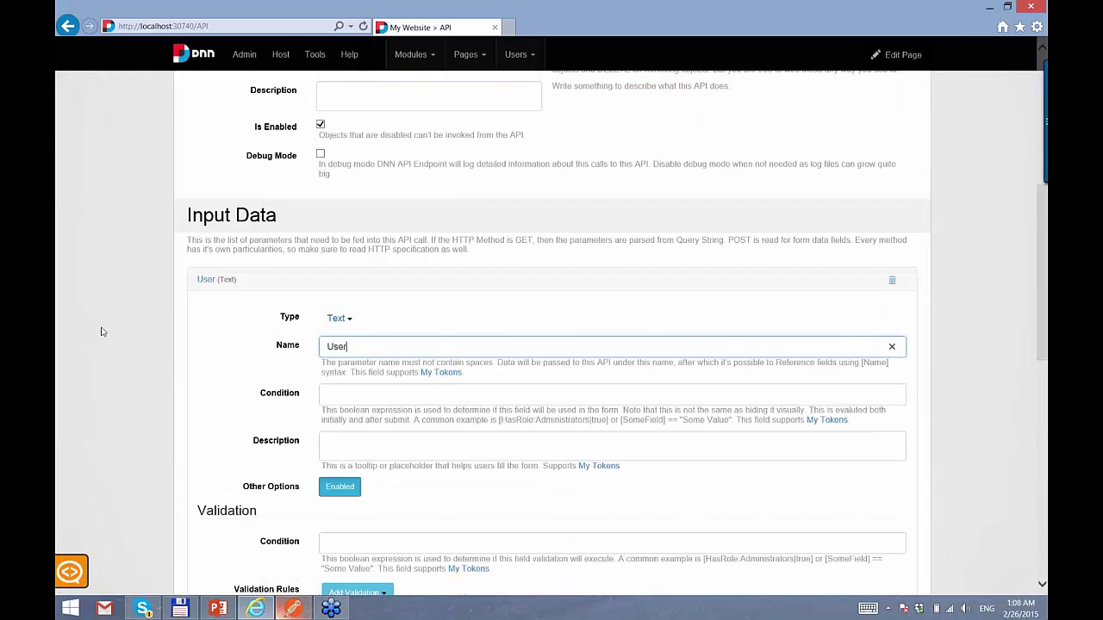
pyautogui.click(215, 280)
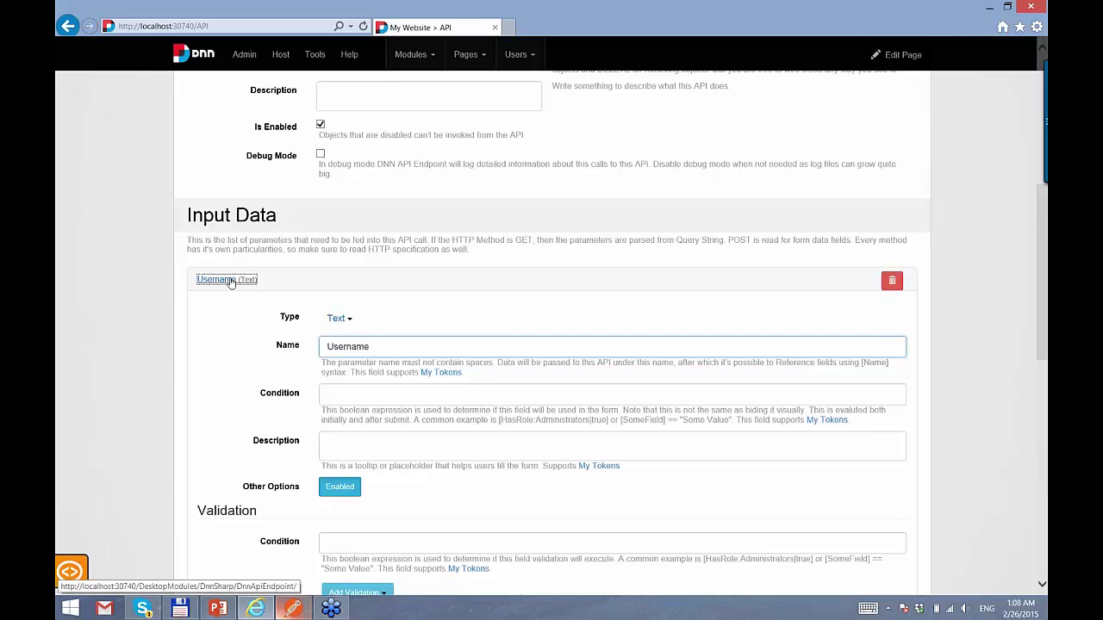
pyautogui.scroll(-1, 396, 325)
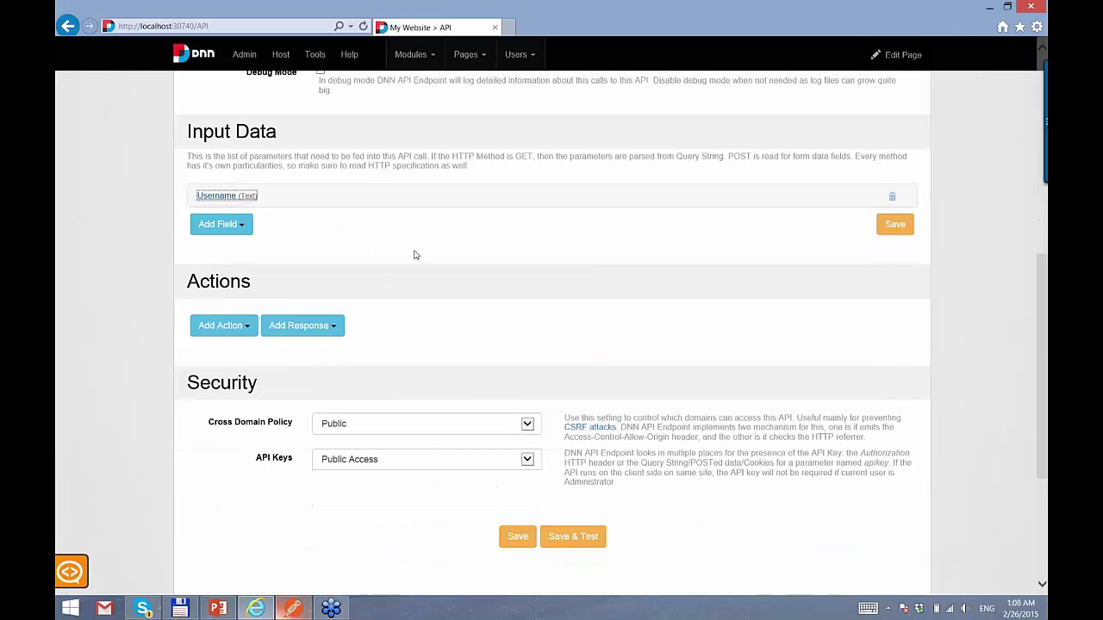
pyautogui.scroll(-1, 414, 253)
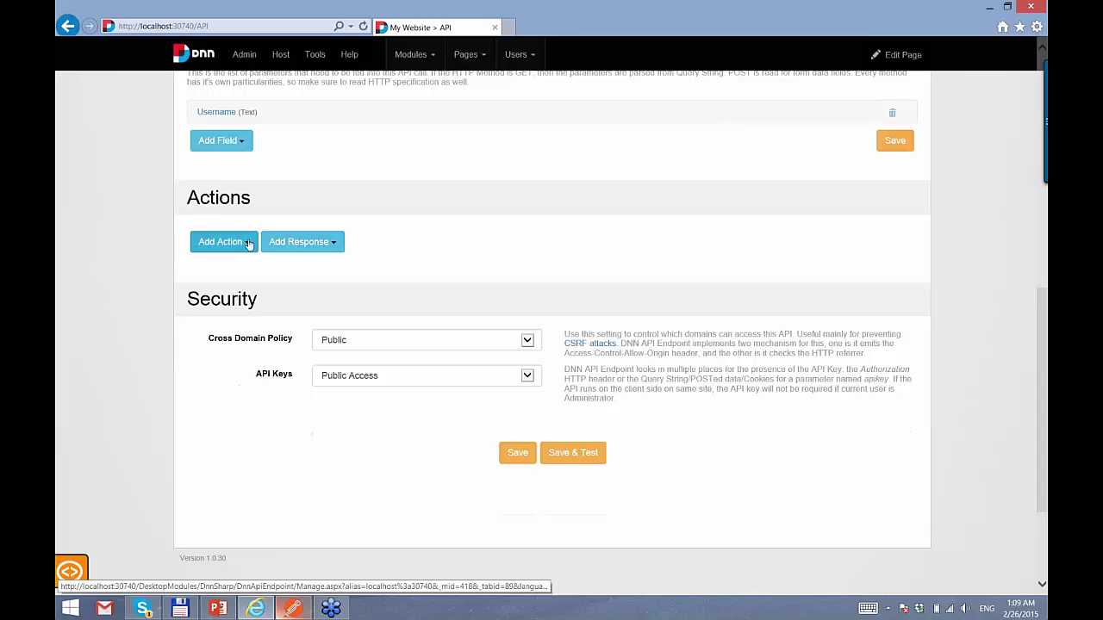
pyautogui.click(248, 245)
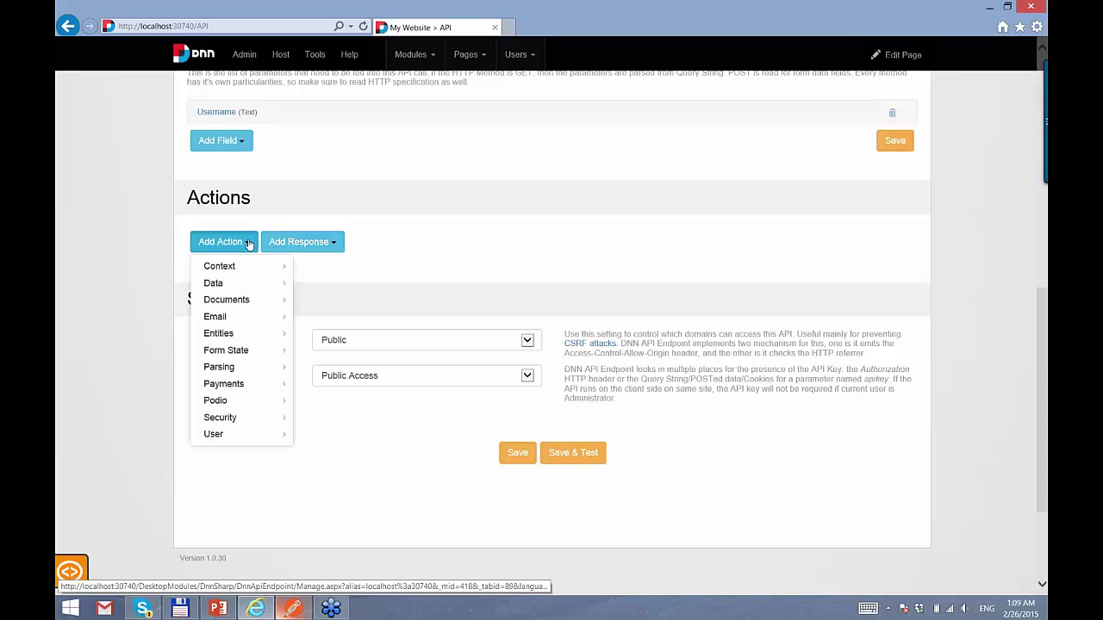
# Add a Run SQL Query action selecting from Users where username matches [Username]
pyautogui.moveTo(243, 285)
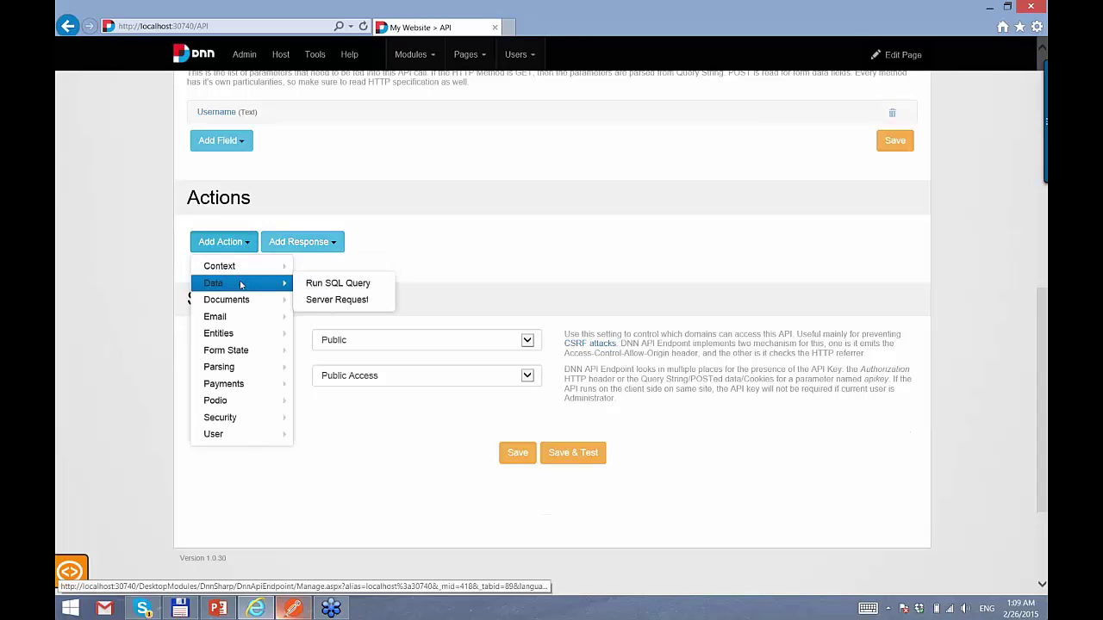
pyautogui.click(316, 286)
pyautogui.click(417, 414)
pyautogui.write('select * from')
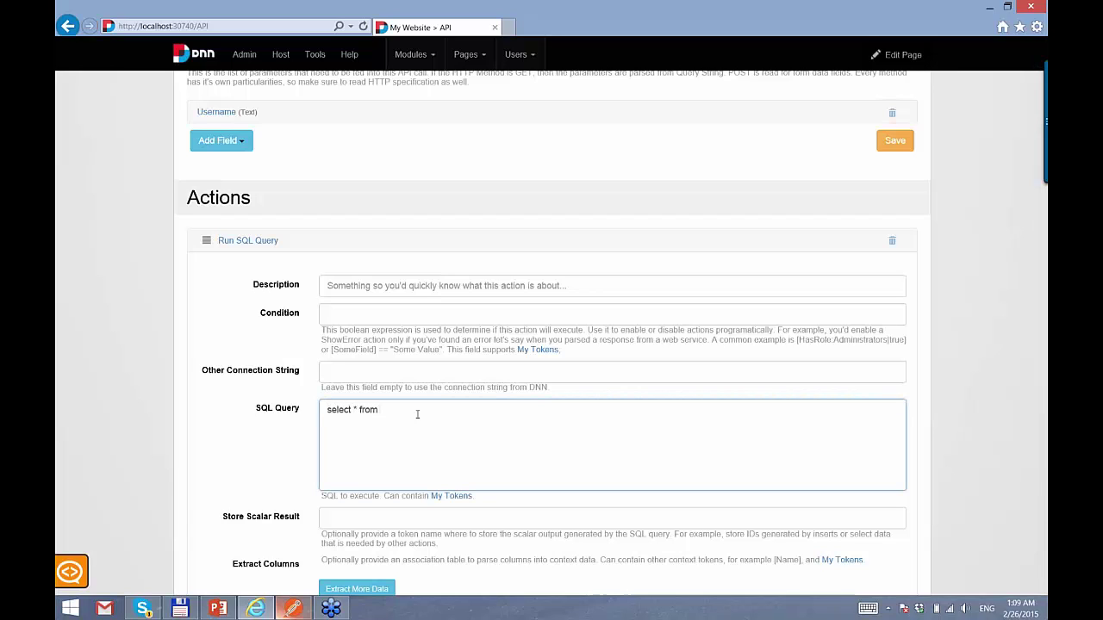
pyautogui.write(' Users where use')
pyautogui.write('rname')
pyautogui.write('=[')
pyautogui.write('Username')
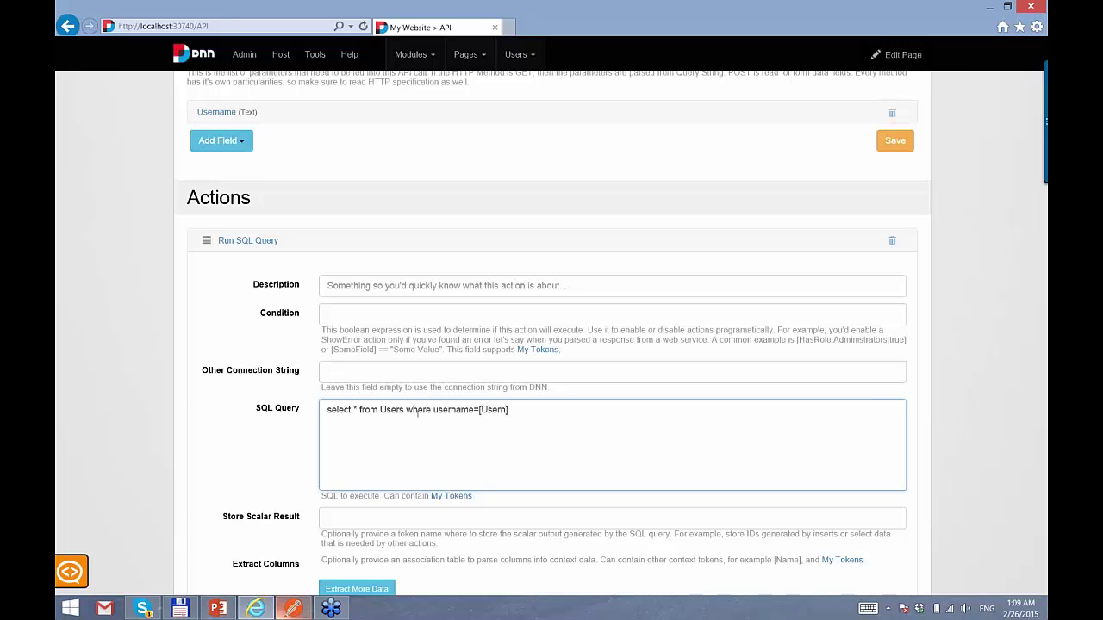
pyautogui.write("'")
pyautogui.hotkey('shift', 'Left')
pyautogui.hotkey('shift', 'Left')
pyautogui.hotkey('shift', 'Left')
pyautogui.hotkey('shift', 'Left')
pyautogui.hotkey('shift', 'Left')
pyautogui.hotkey('shift', 'Left')
pyautogui.hotkey('shift', 'Left')
pyautogui.hotkey('shift', 'Left')
pyautogui.hotkey('shift', 'Left')
pyautogui.hotkey('shift', 'Left')
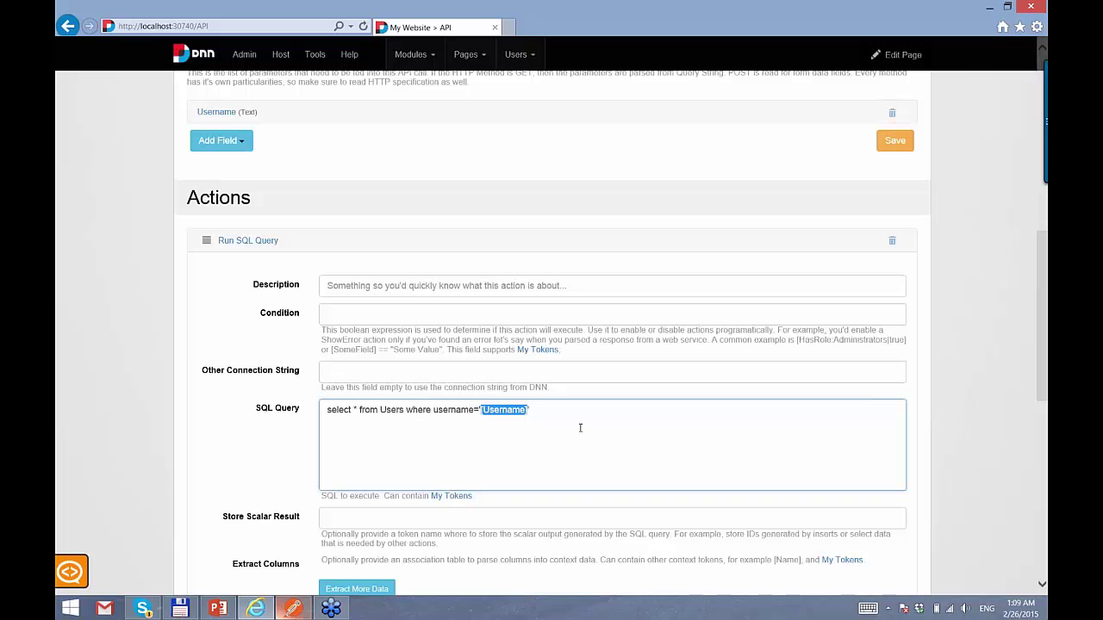
pyautogui.click(431, 409)
pyautogui.scroll(-4, 442, 435)
# Extract the FirstName column from the query result, storing it as FirstName
pyautogui.click(357, 459)
pyautogui.click(388, 433)
pyautogui.write('First')
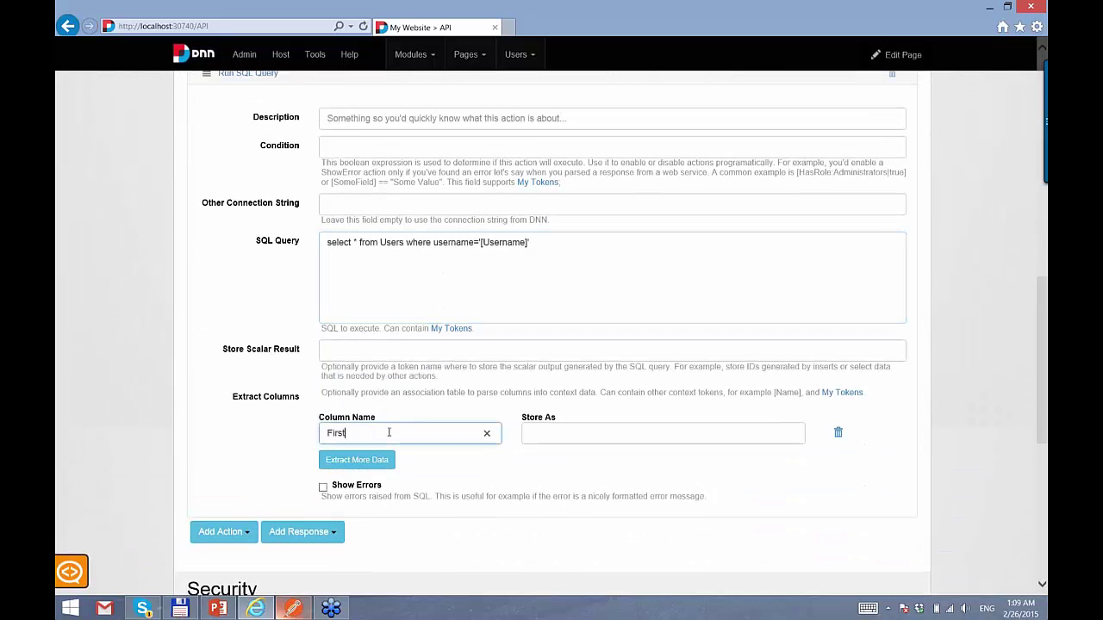
pyautogui.write('Name')
pyautogui.hotkey('ctrl', 'a')
pyautogui.hotkey('ctrl', 'c')
pyautogui.click(567, 436)
pyautogui.hotkey('ctrl', 'v')
pyautogui.scroll(-4, 561, 449)
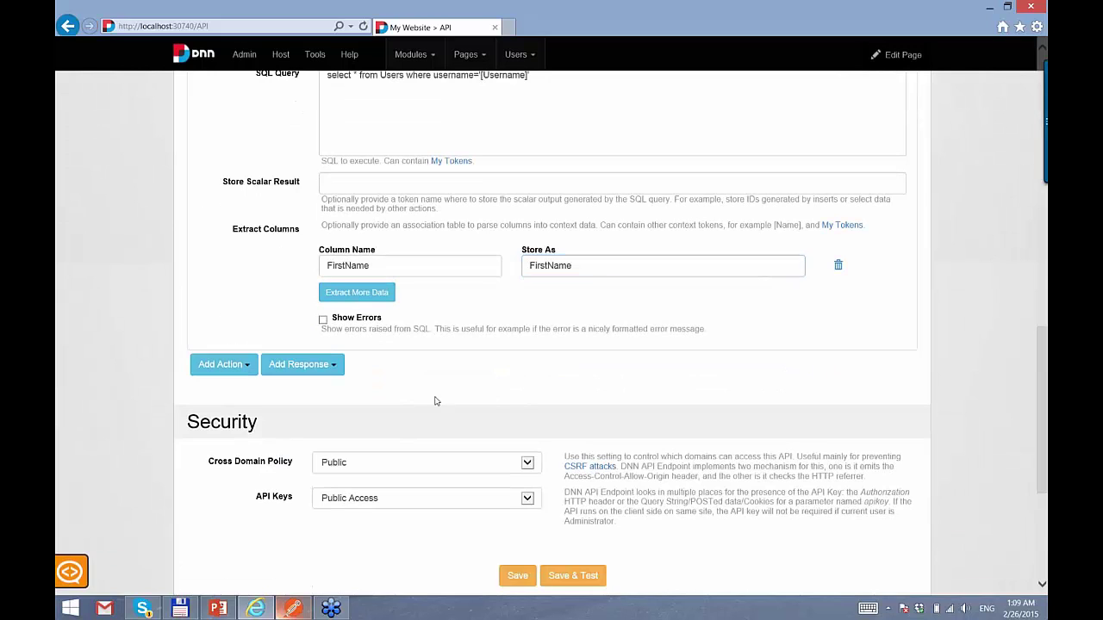
pyautogui.click(336, 366)
# Add a Raw Response with content [FirstName] and save the GetUser method
pyautogui.scroll(-2, 379, 388)
pyautogui.moveTo(347, 307)
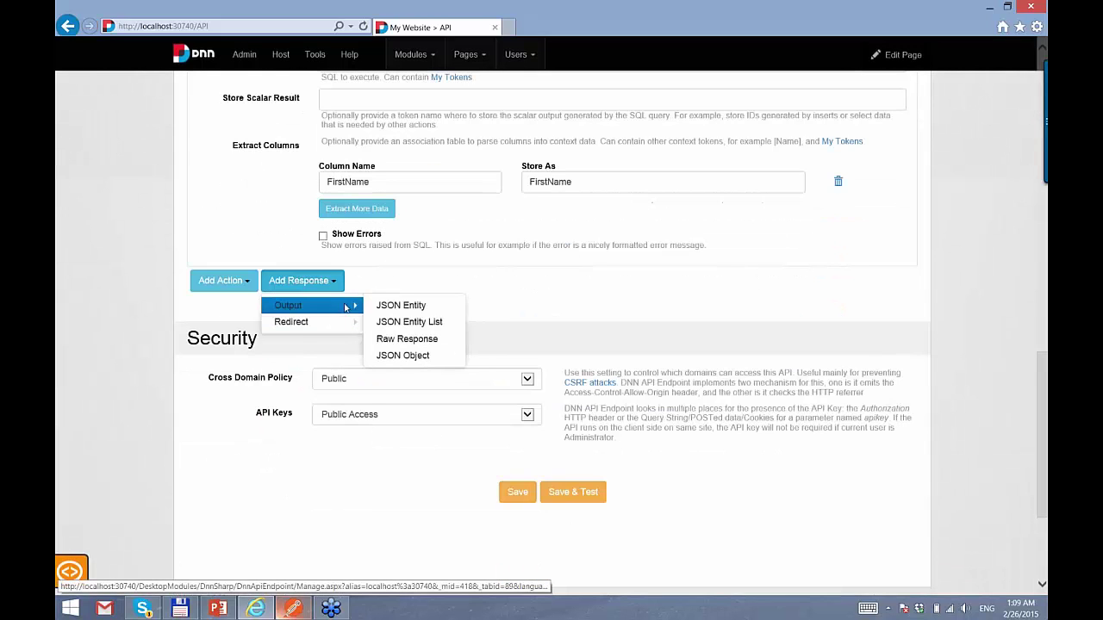
pyautogui.click(407, 338)
pyautogui.click(435, 472)
pyautogui.write('[FirstName]')
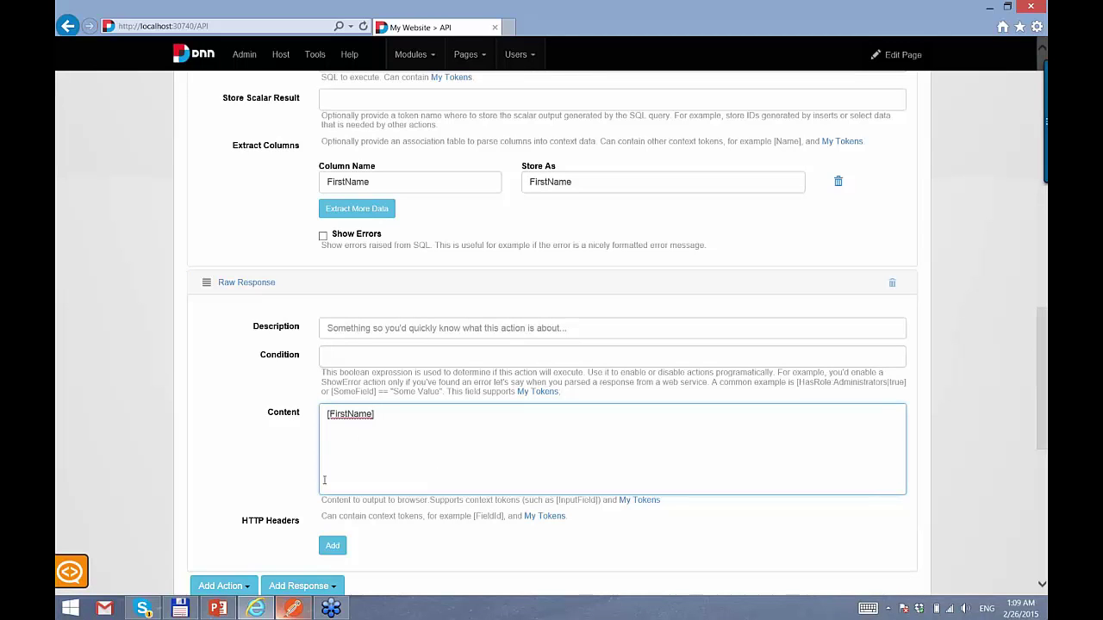
pyautogui.hotkey('ctrl', 'a')
pyautogui.click(340, 439)
pyautogui.scroll(-2, 590, 447)
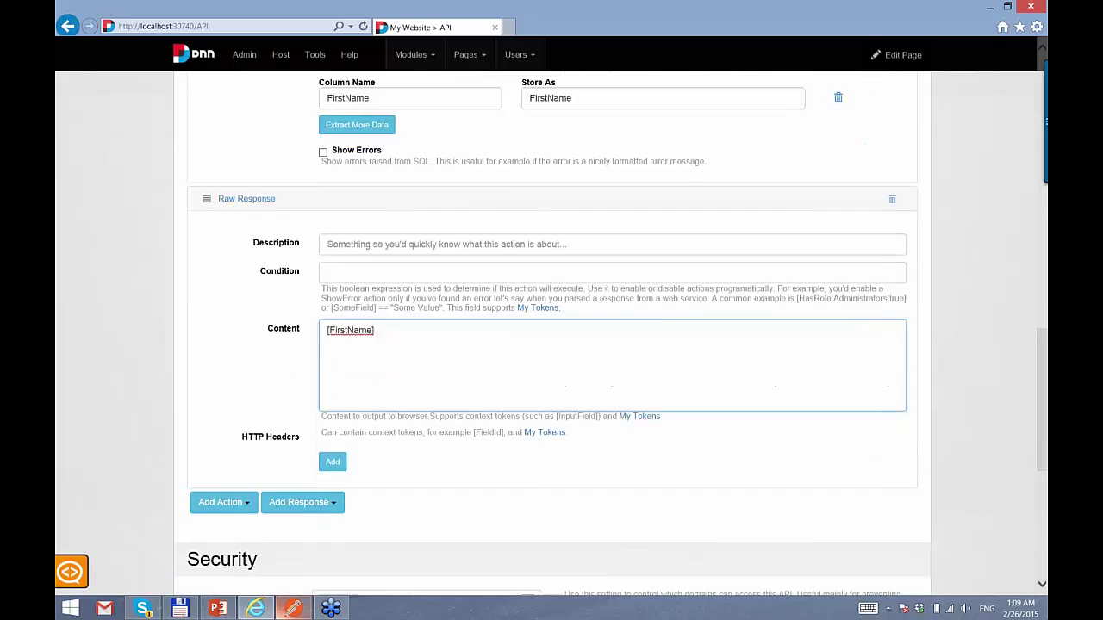
pyautogui.scroll(4, 783, 454)
pyautogui.scroll(12, 884, 418)
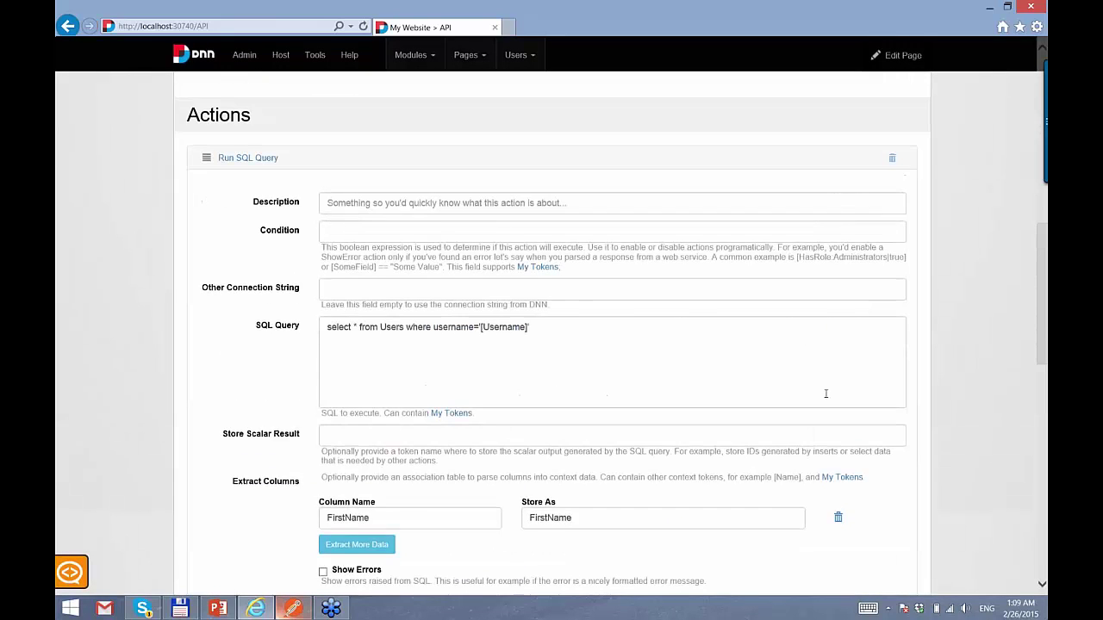
pyautogui.click(897, 407)
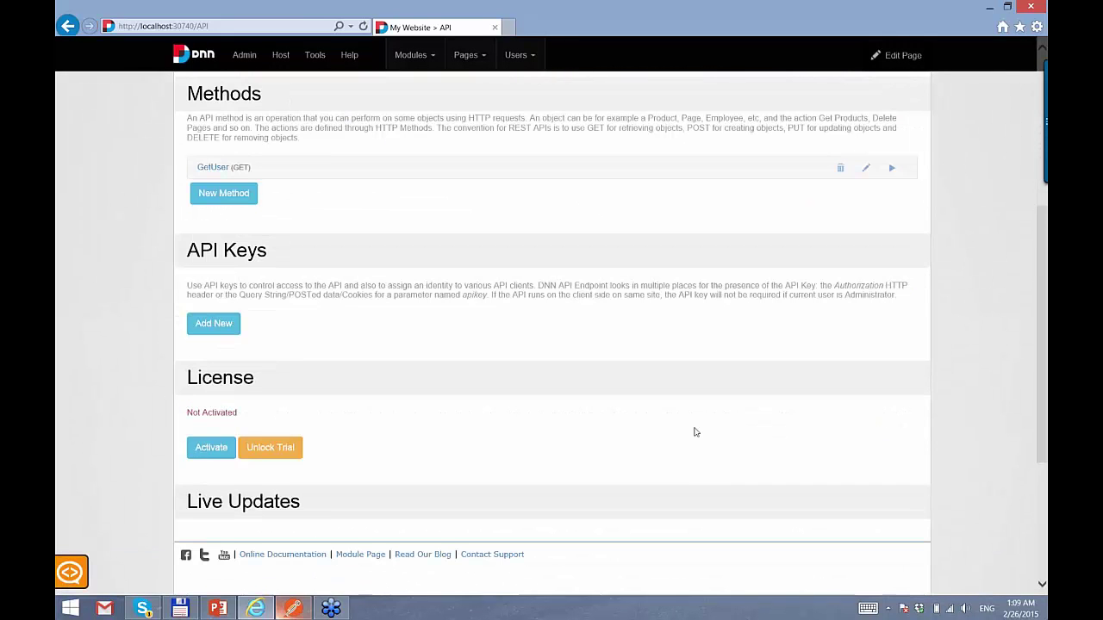
# Test GetUser by executing it with Username 'host'
pyautogui.scroll(2, 695, 431)
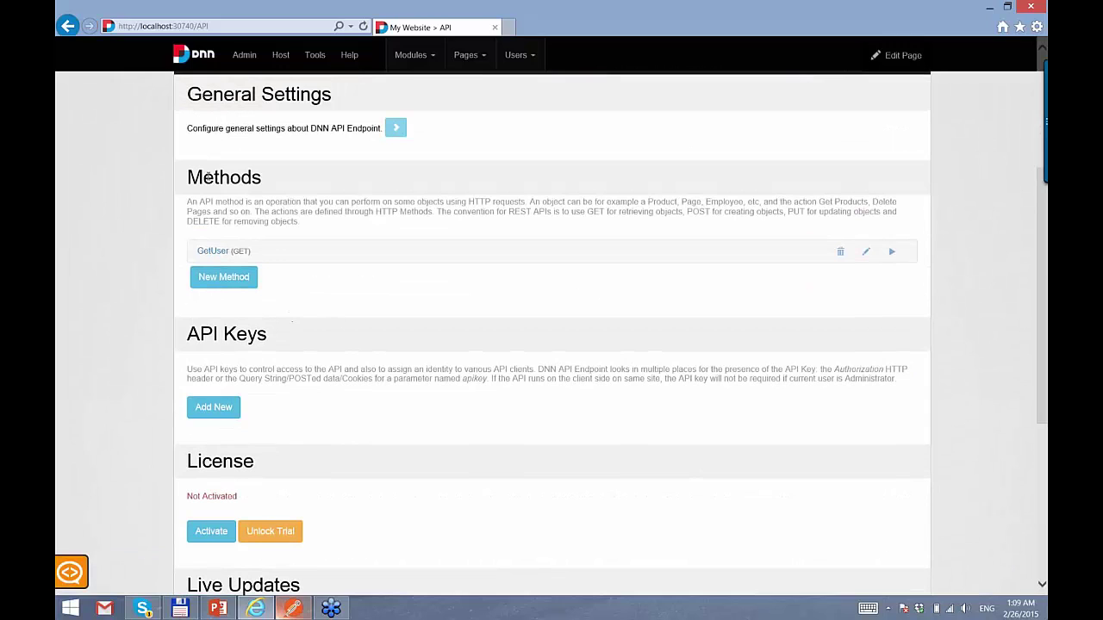
pyautogui.click(893, 255)
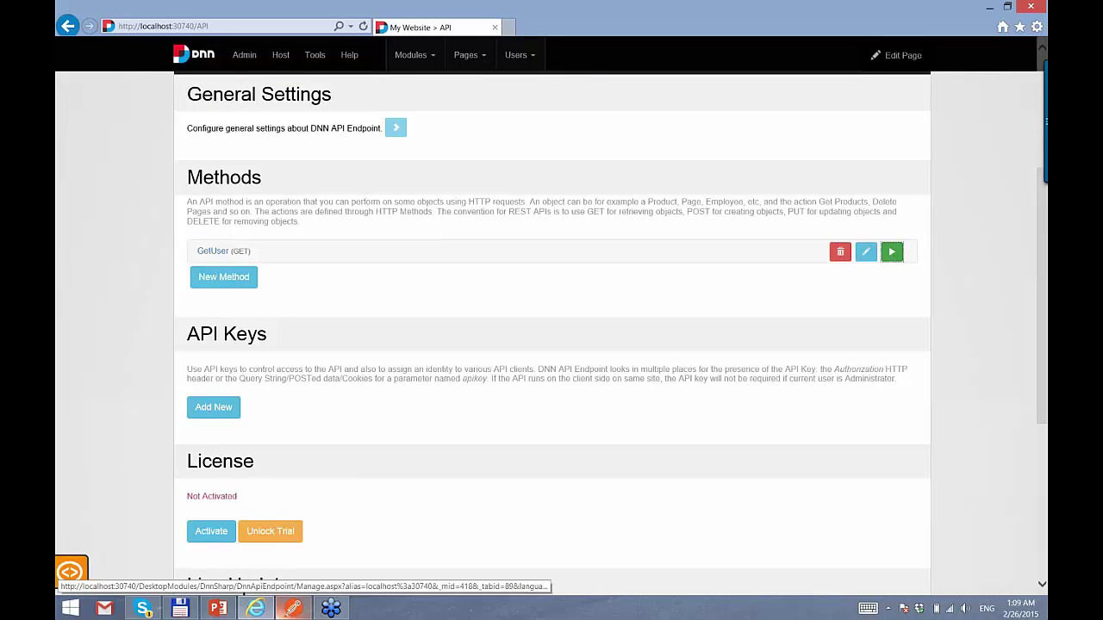
pyautogui.click(383, 144)
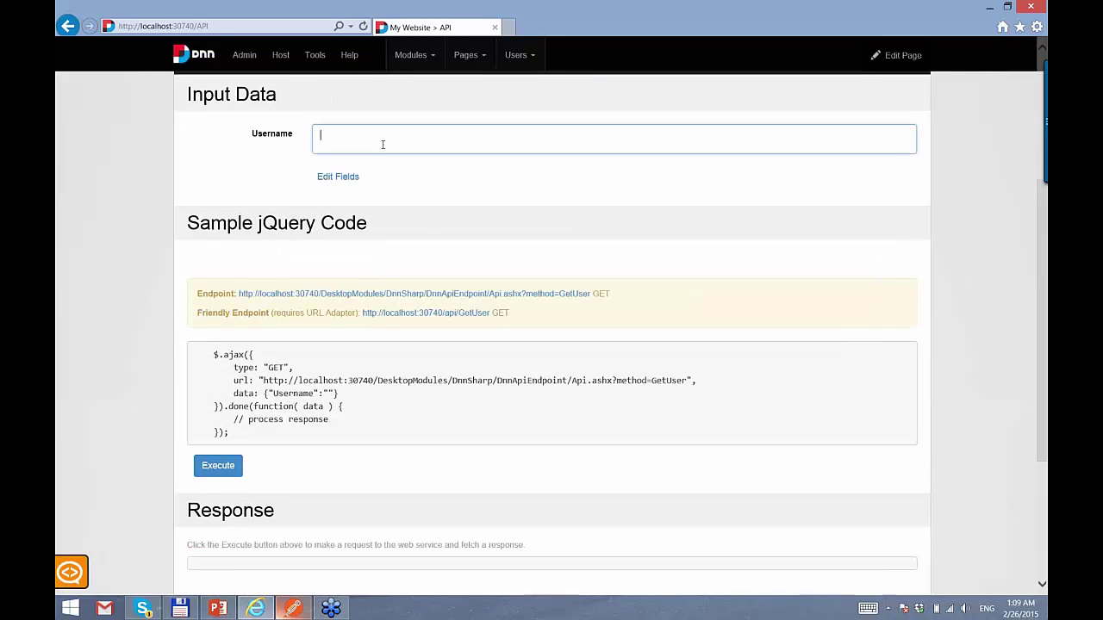
pyautogui.write('host')
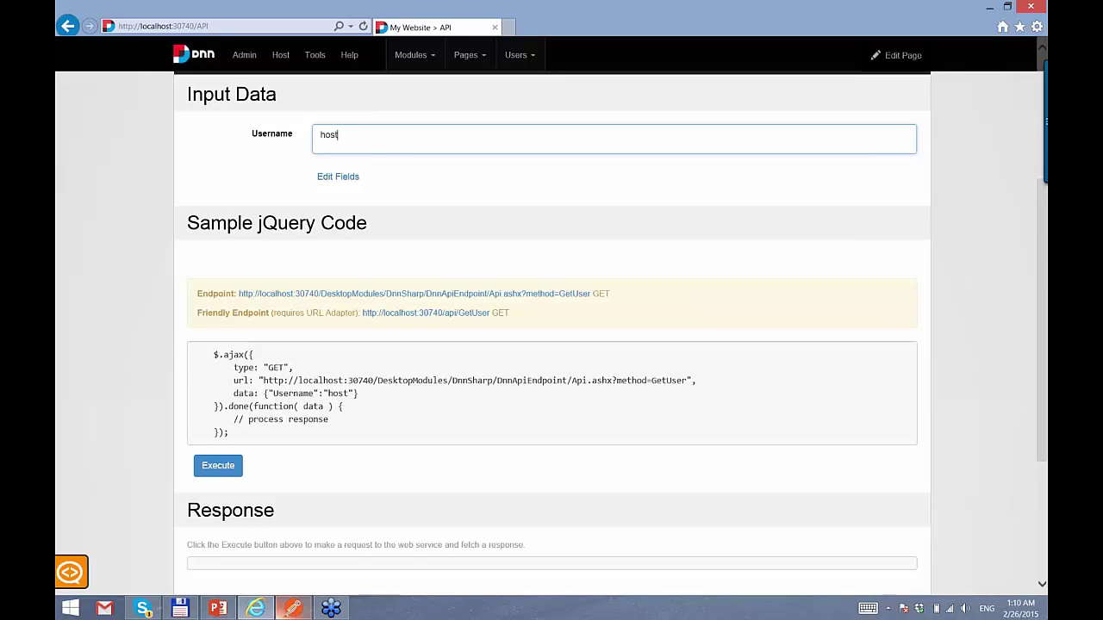
pyautogui.click(232, 469)
# Inspect the SuperUser response and the jQuery sample code on the test page
pyautogui.scroll(-2, 334, 440)
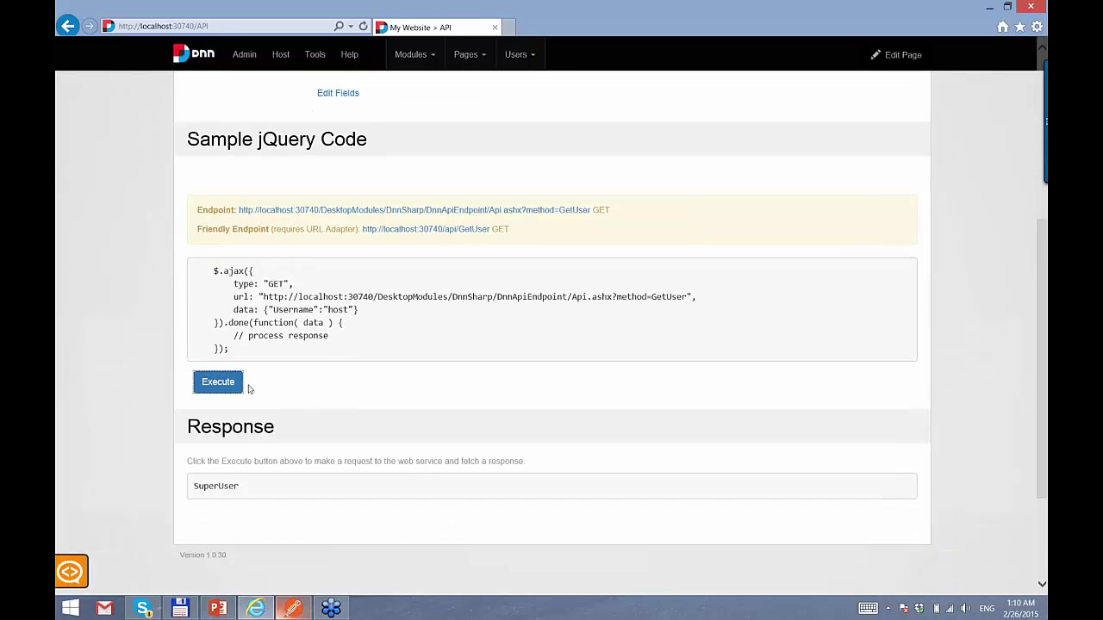
pyautogui.click(223, 486)
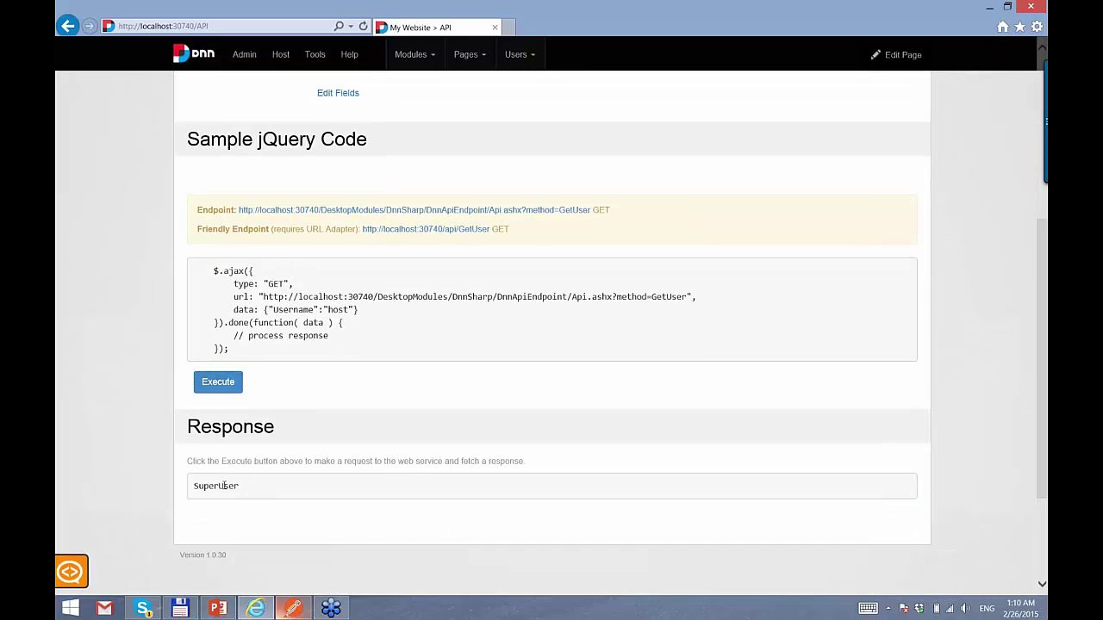
pyautogui.doubleClick(223, 486)
pyautogui.click(265, 492)
pyautogui.scroll(1, 264, 492)
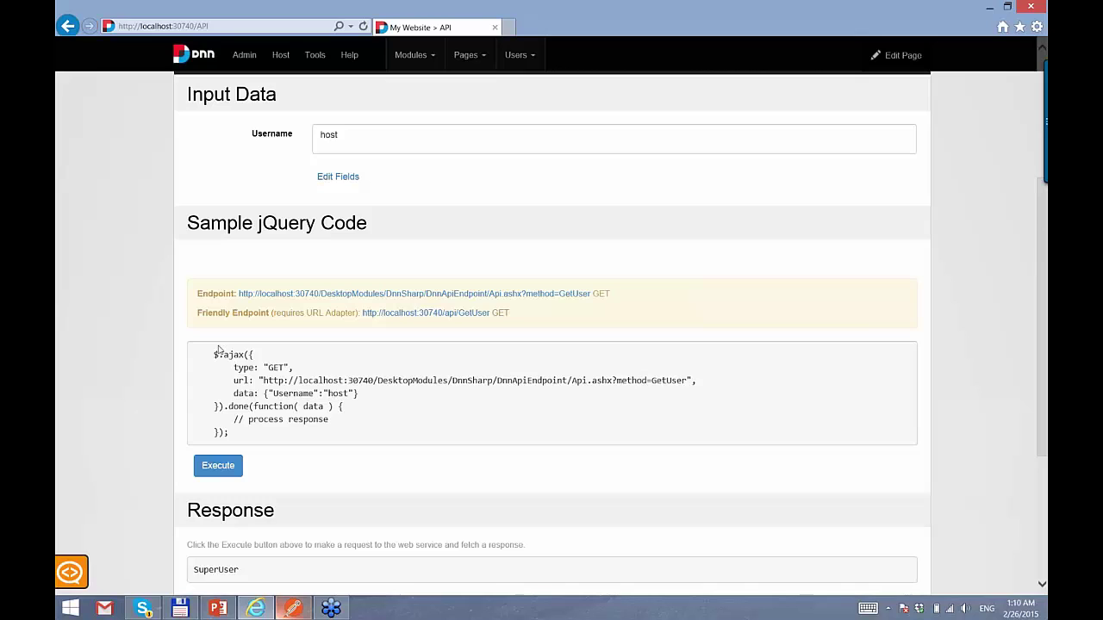
pyautogui.moveTo(215, 355); pyautogui.dragTo(256, 435)
pyautogui.click(255, 441)
# Open Postman and paste the GetUser endpoint URL (Api.ashx?method=GetUser) copied from the browser
pyautogui.click(293, 609)
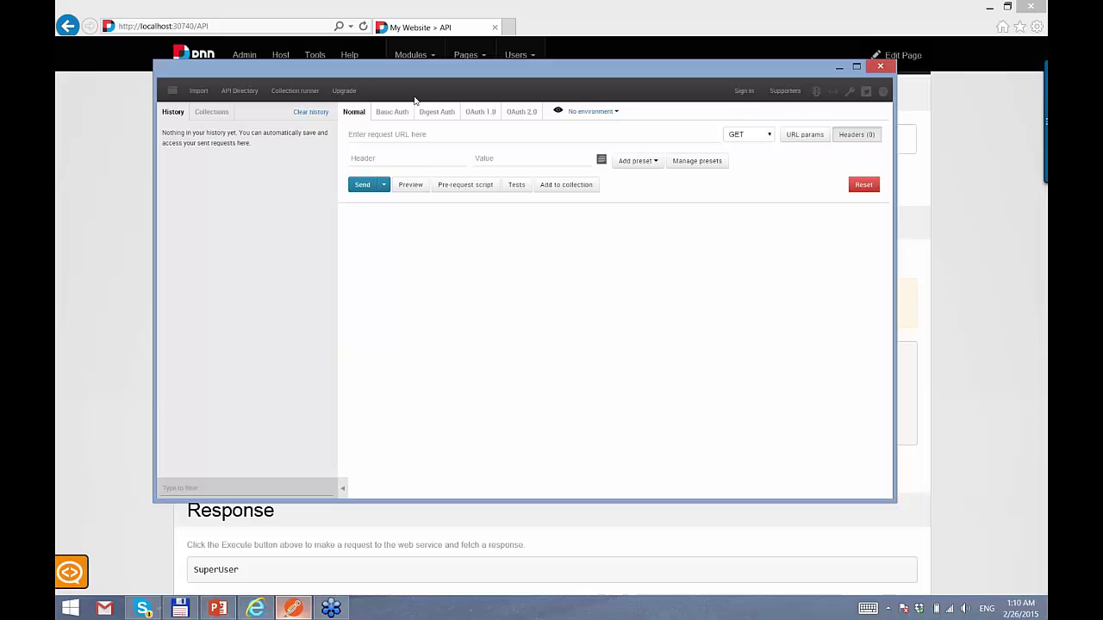
pyautogui.moveTo(423, 77); pyautogui.dragTo(453, 124)
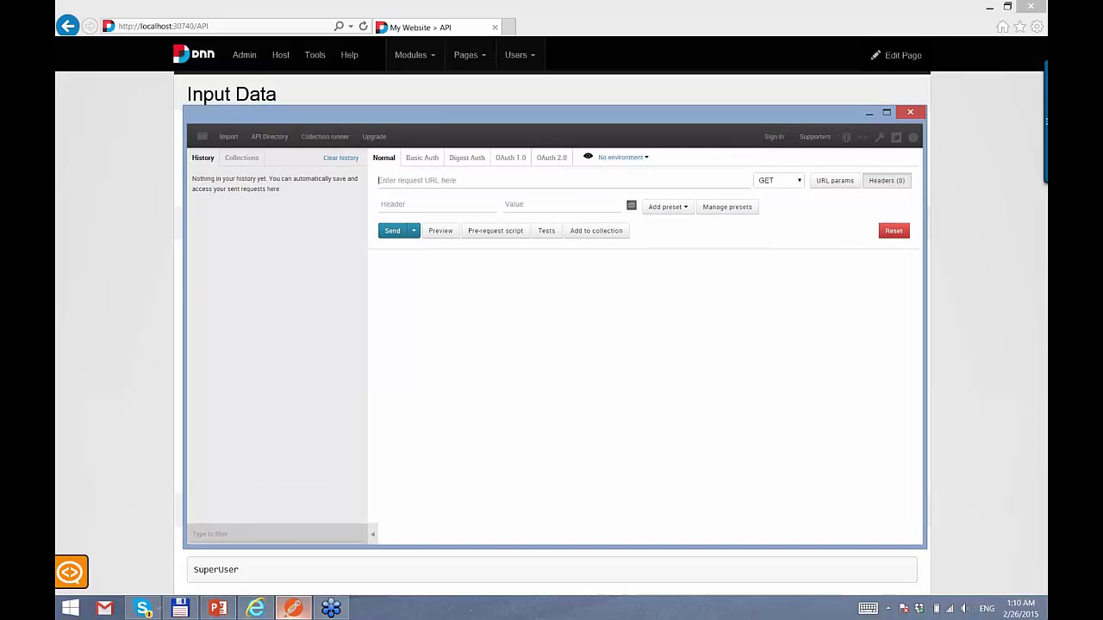
pyautogui.click(128, 389)
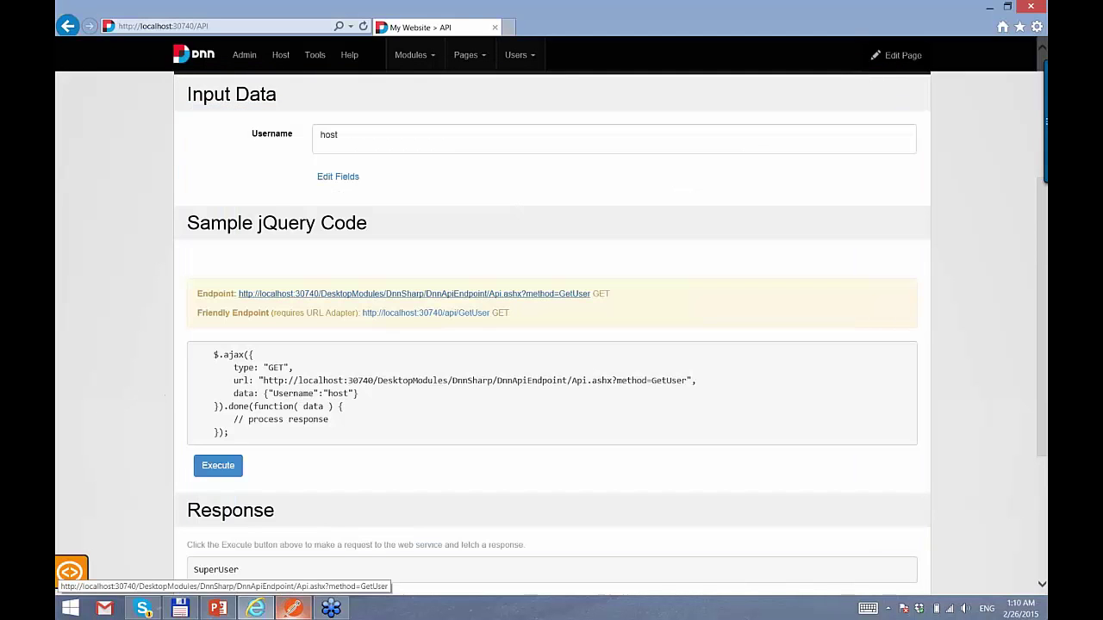
pyautogui.moveTo(265, 382); pyautogui.dragTo(687, 381)
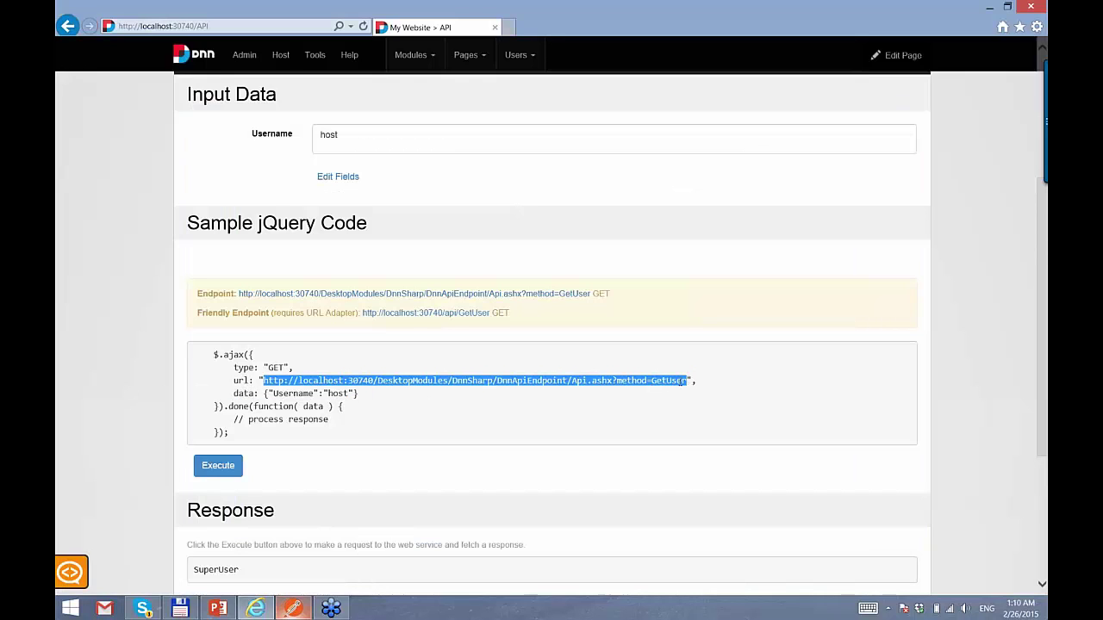
pyautogui.rightClick(549, 294)
pyautogui.click(514, 395)
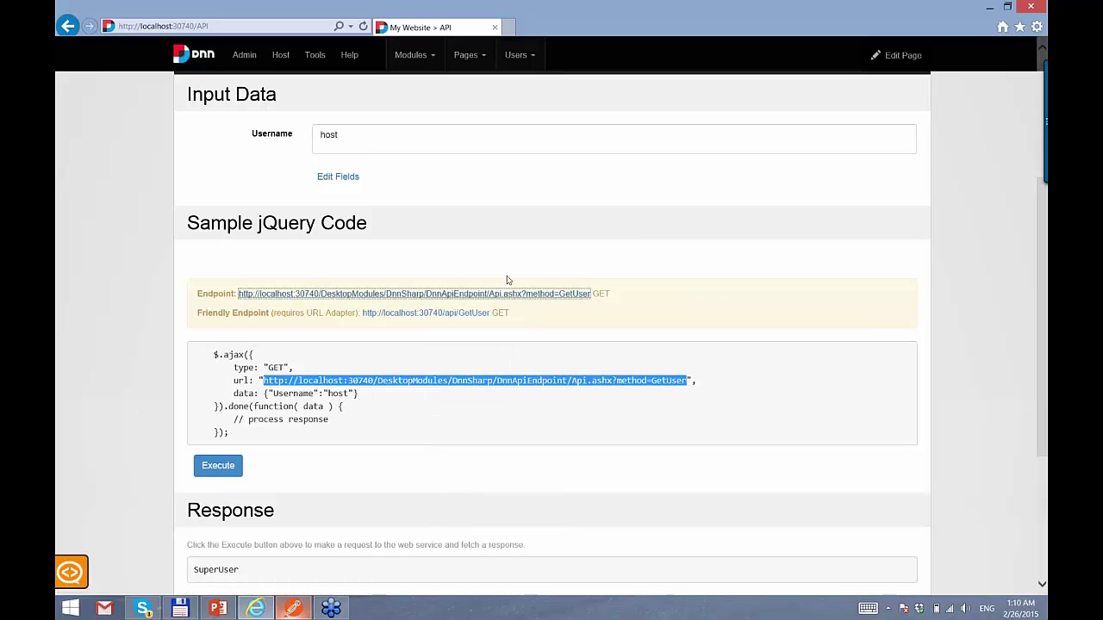
pyautogui.hotkey('alt', 'Tab')
pyautogui.hotkey('ctrl', 'v')
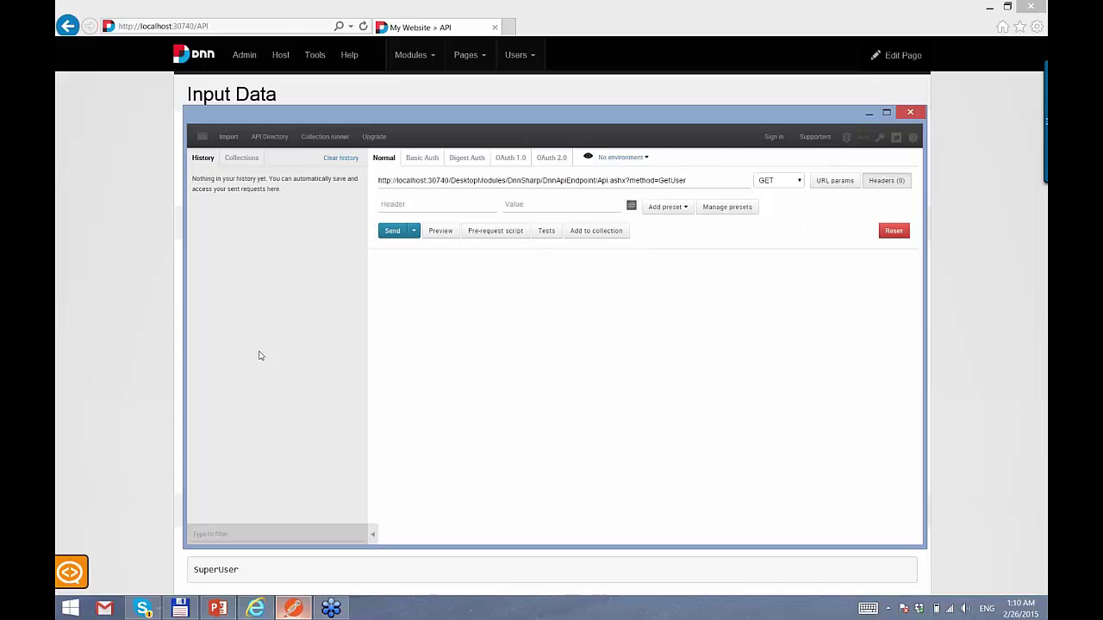
pyautogui.click(126, 374)
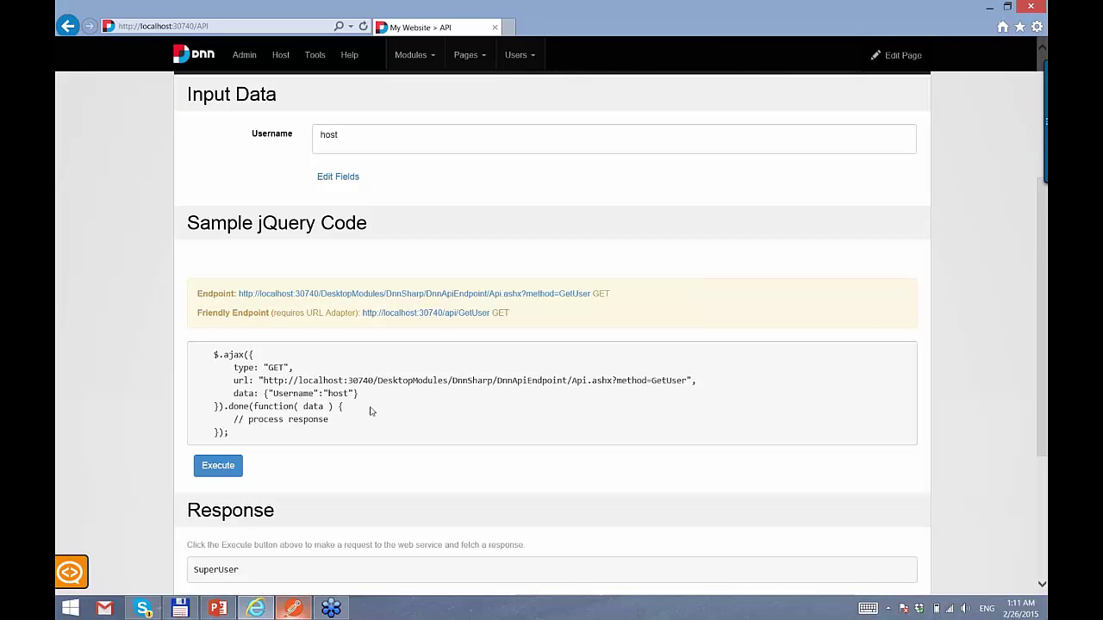
pyautogui.click(293, 608)
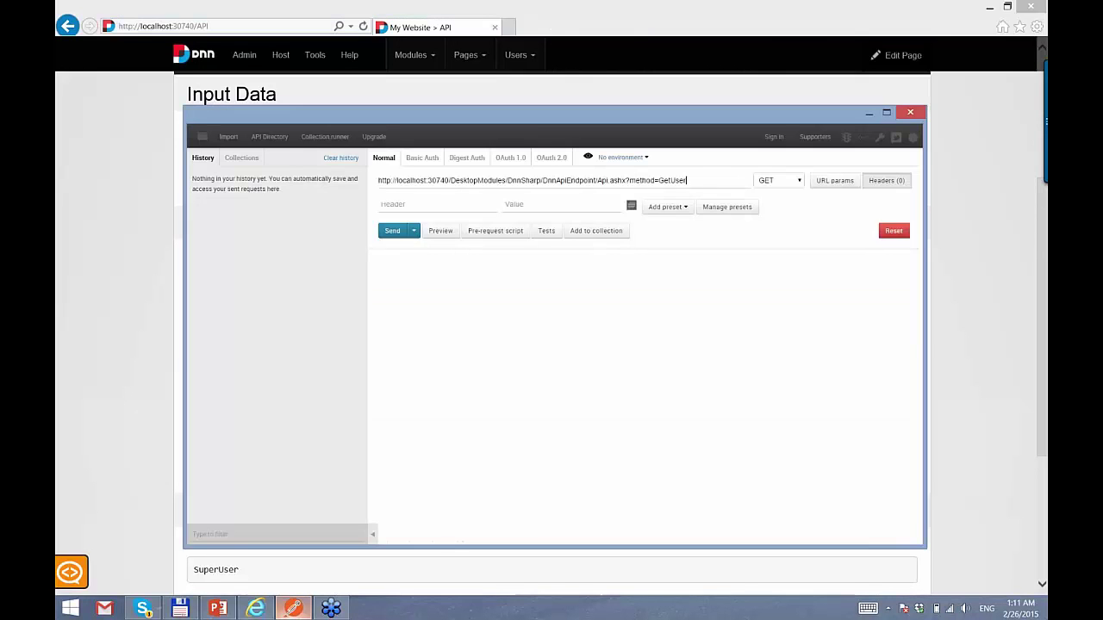
# Append &username=host to the URL and send it, receiving SuperUser with 200 OK
pyautogui.write('&username=host')
pyautogui.click(391, 232)
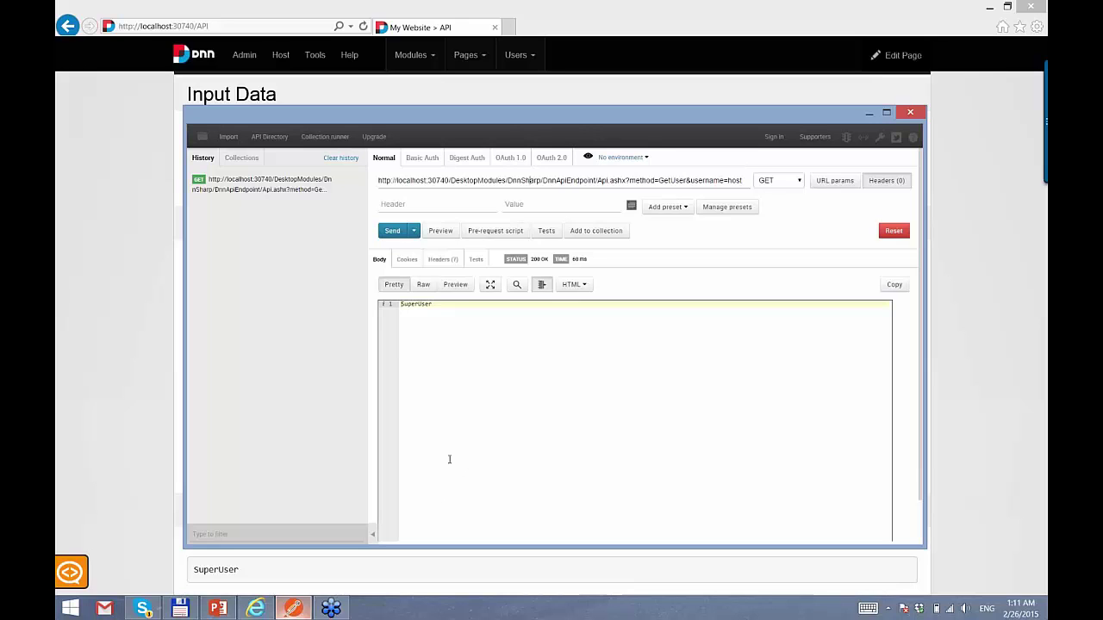
pyautogui.click(168, 355)
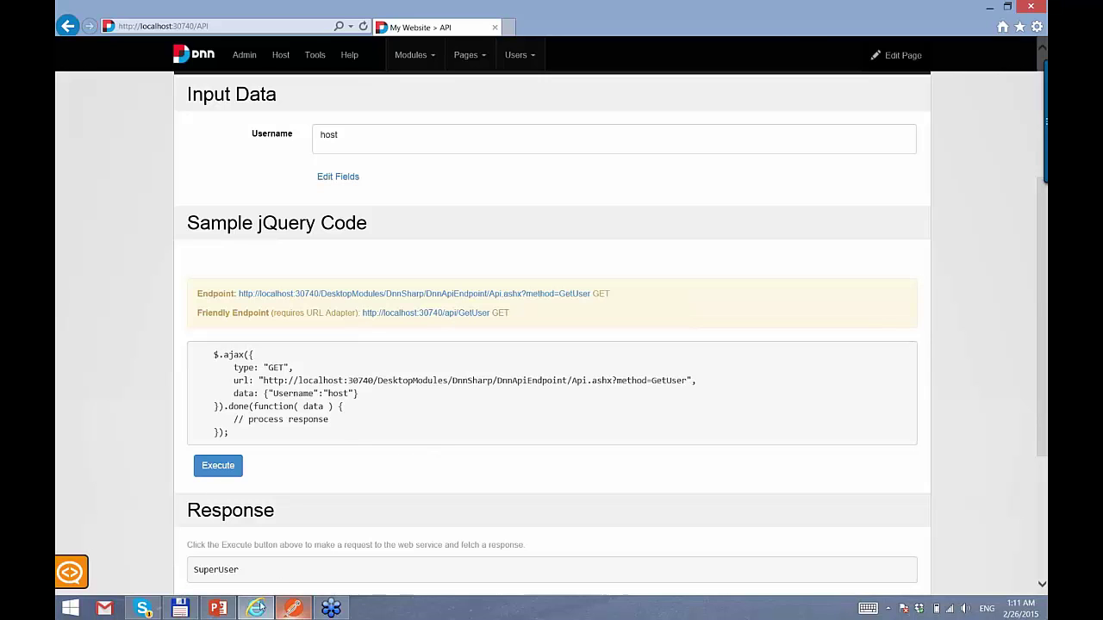
pyautogui.click(218, 609)
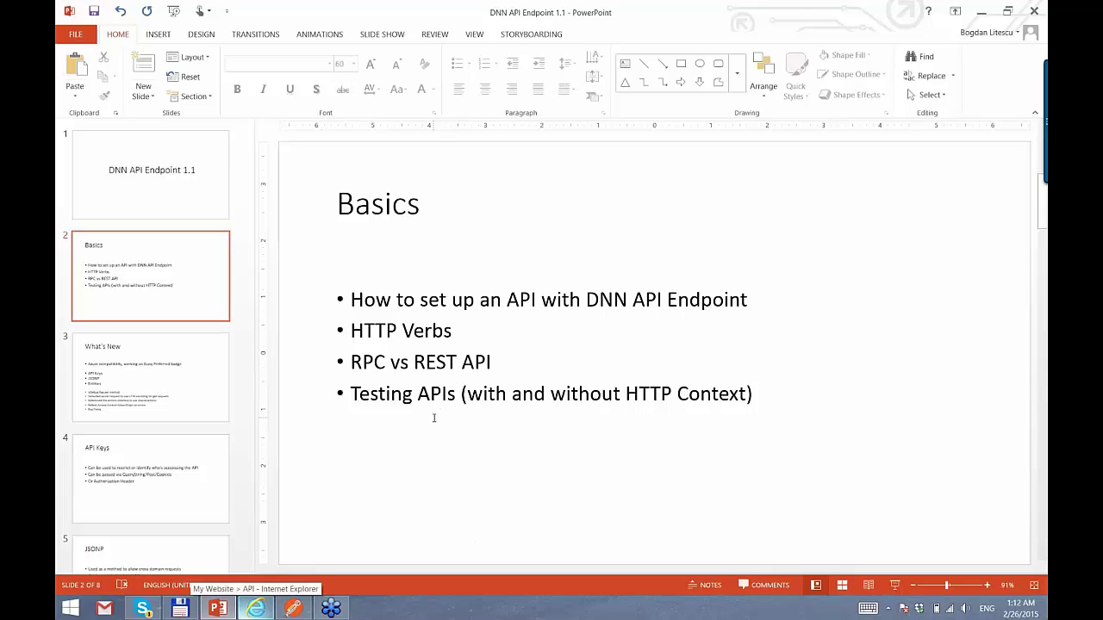
pyautogui.hotkey('alt', 'Tab')
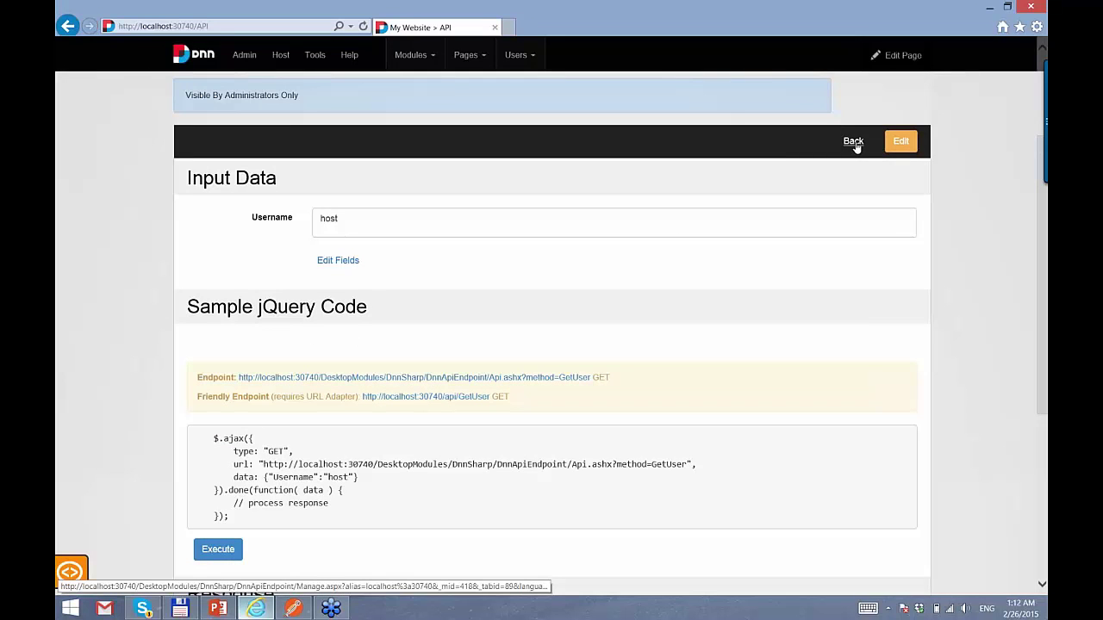
pyautogui.click(855, 147)
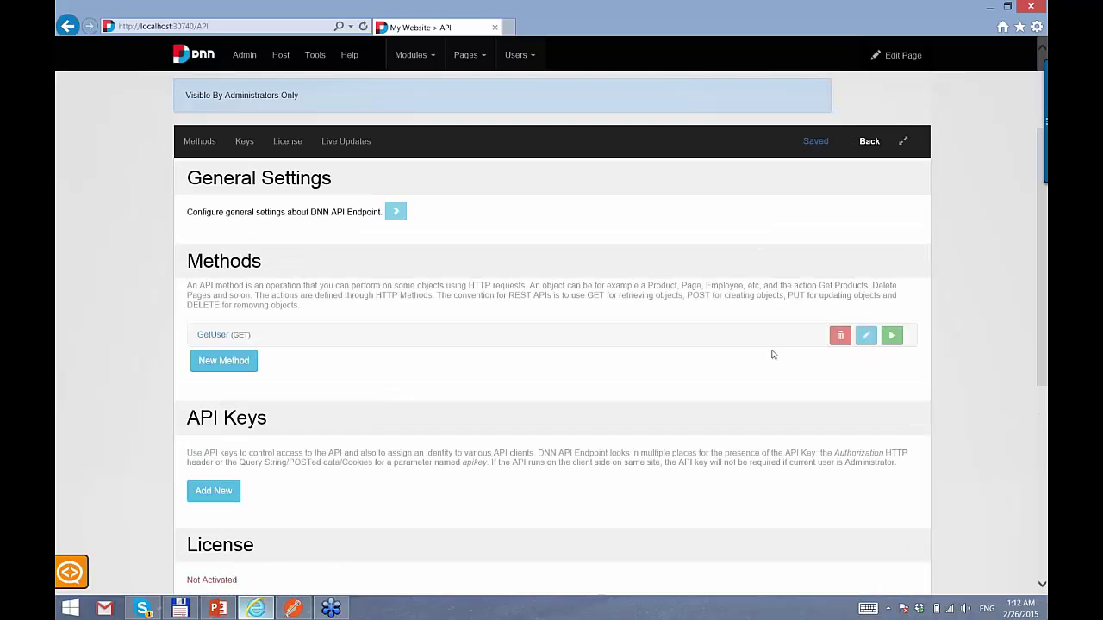
# Scroll down to the Methods section and review the existing GetUser (GET) method
pyautogui.scroll(-1, 475, 364)
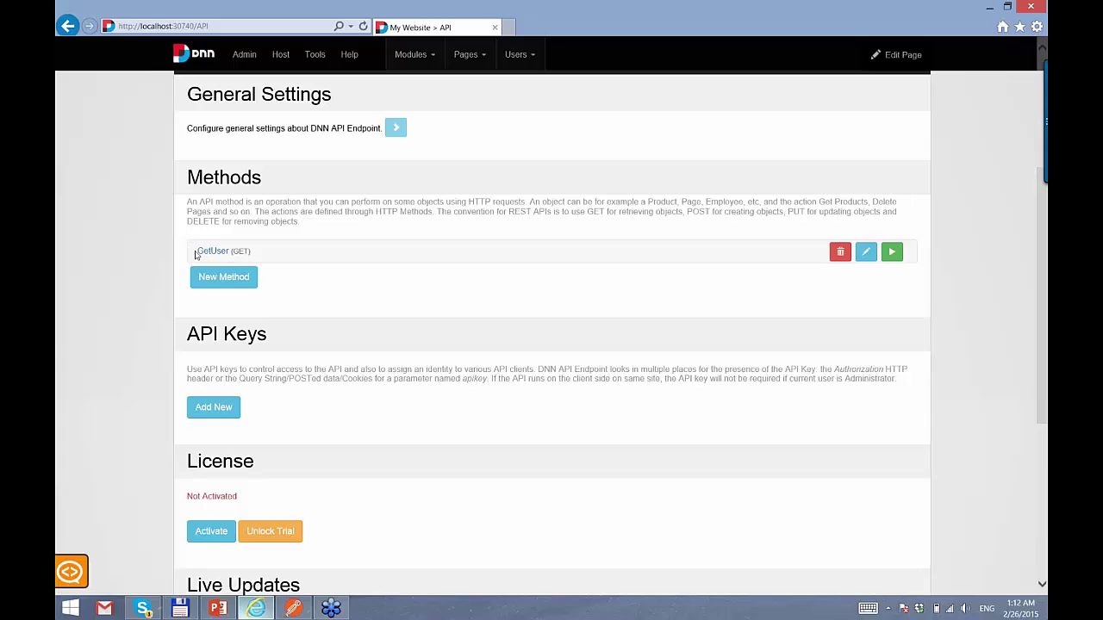
pyautogui.moveTo(196, 254); pyautogui.dragTo(226, 257)
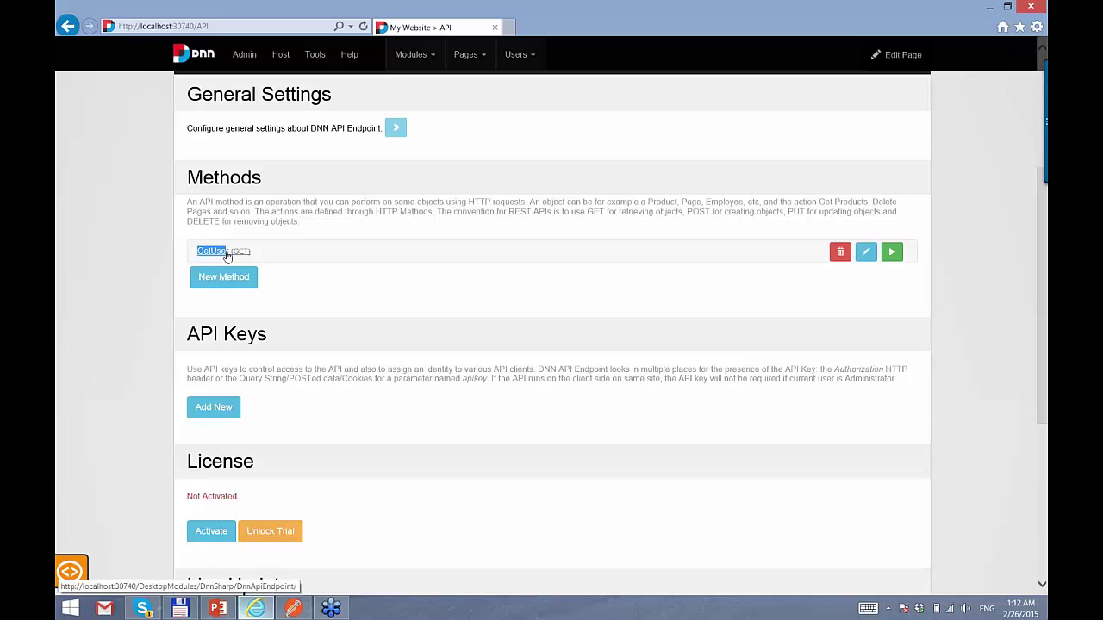
pyautogui.click(343, 250)
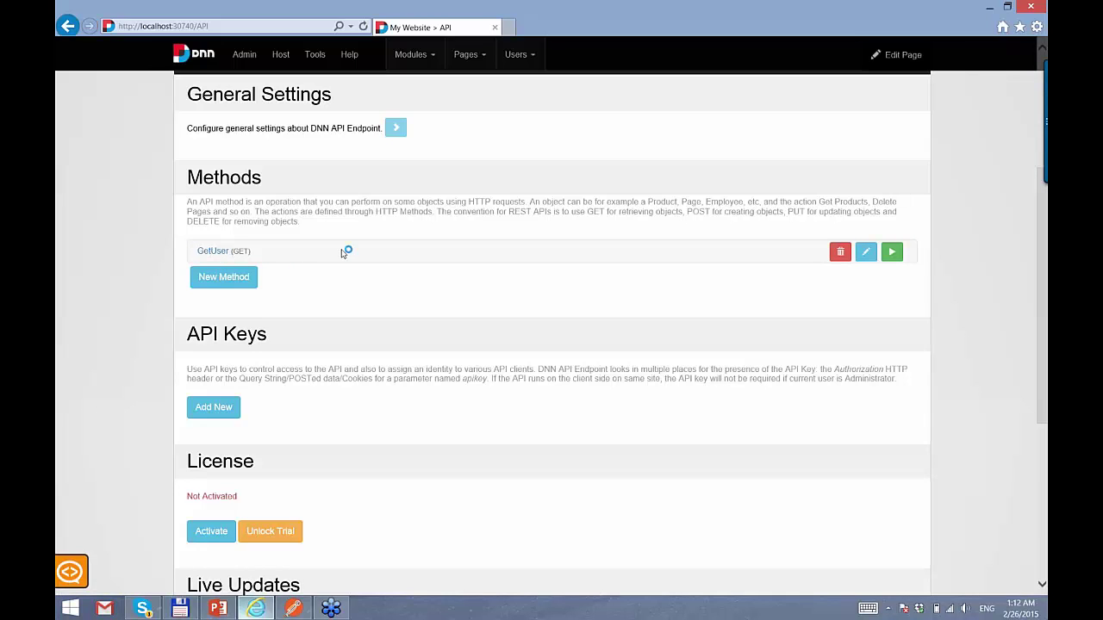
# Create a new GET method with Object Name User
pyautogui.click(248, 277)
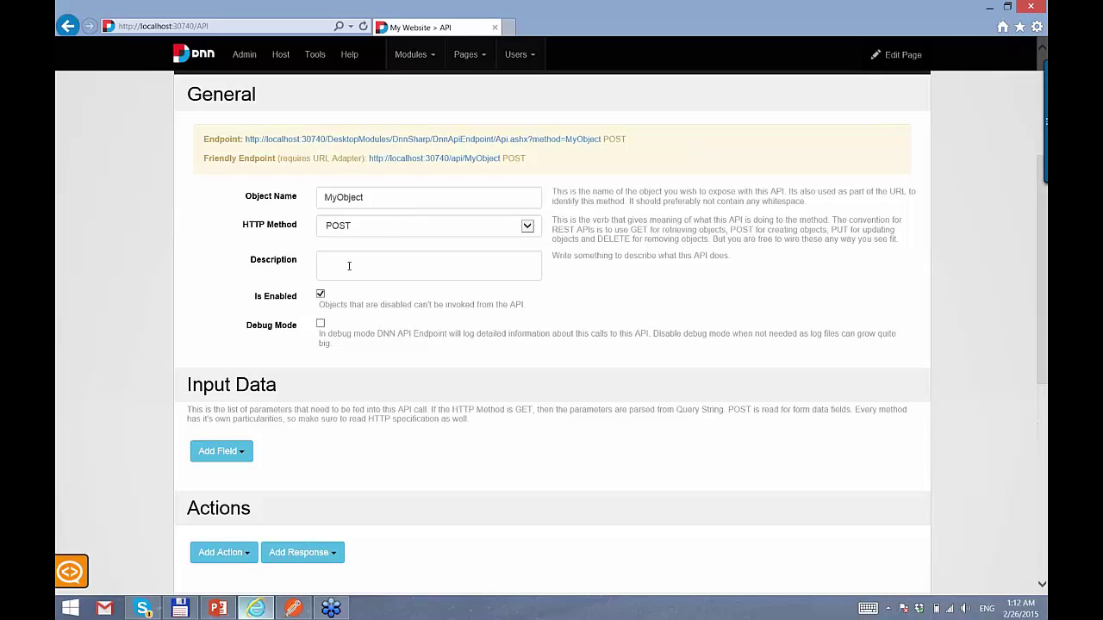
pyautogui.click(379, 231)
pyautogui.click(381, 213)
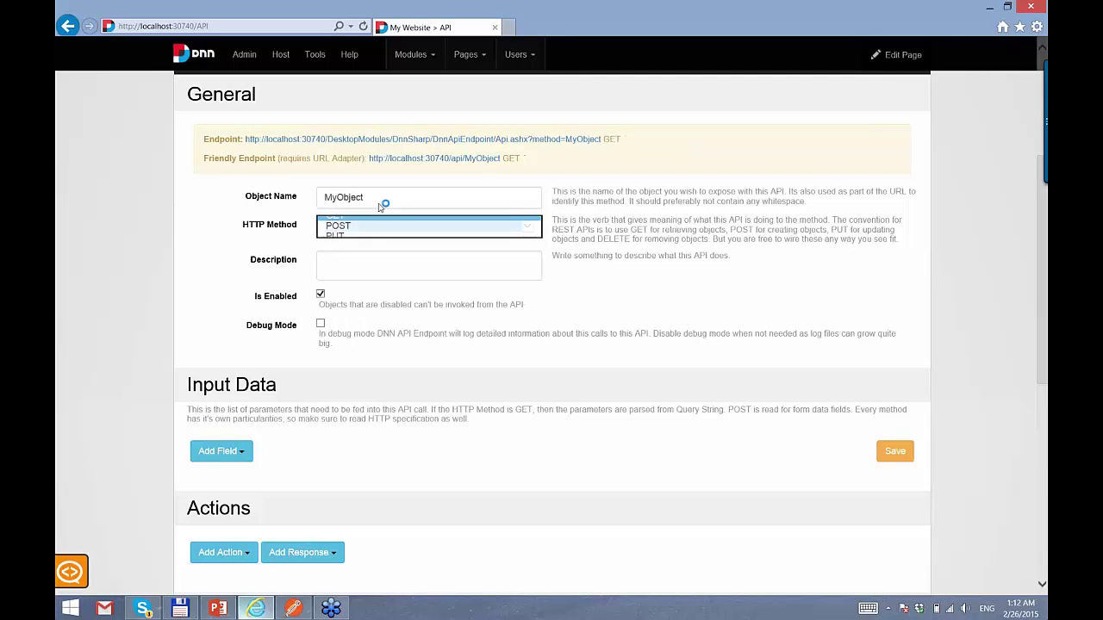
pyautogui.moveTo(379, 200); pyautogui.dragTo(231, 194)
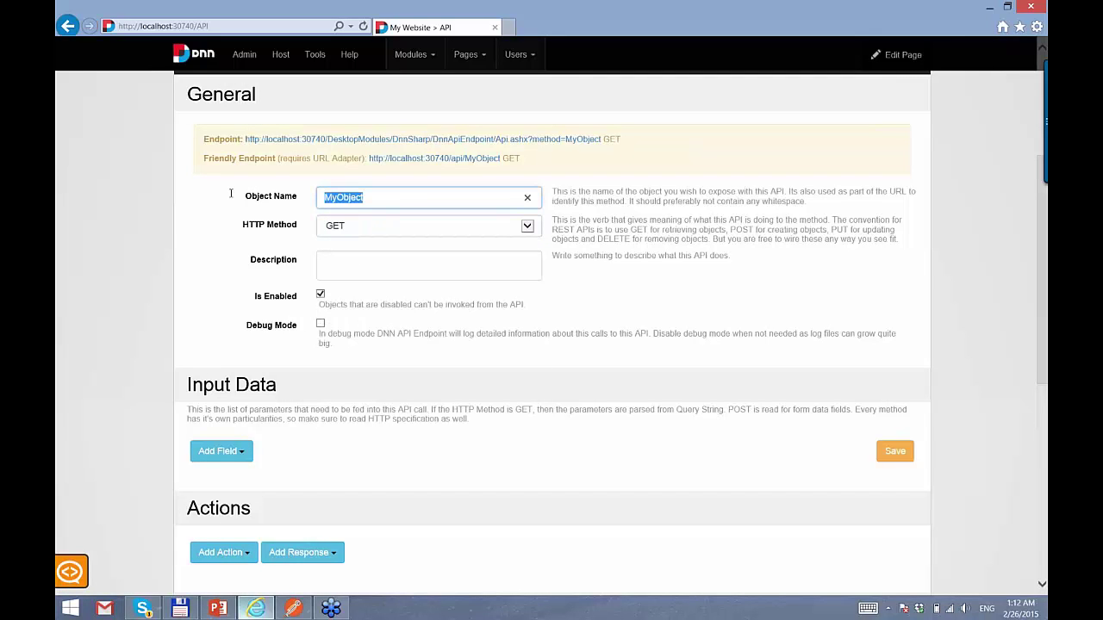
pyautogui.write('User')
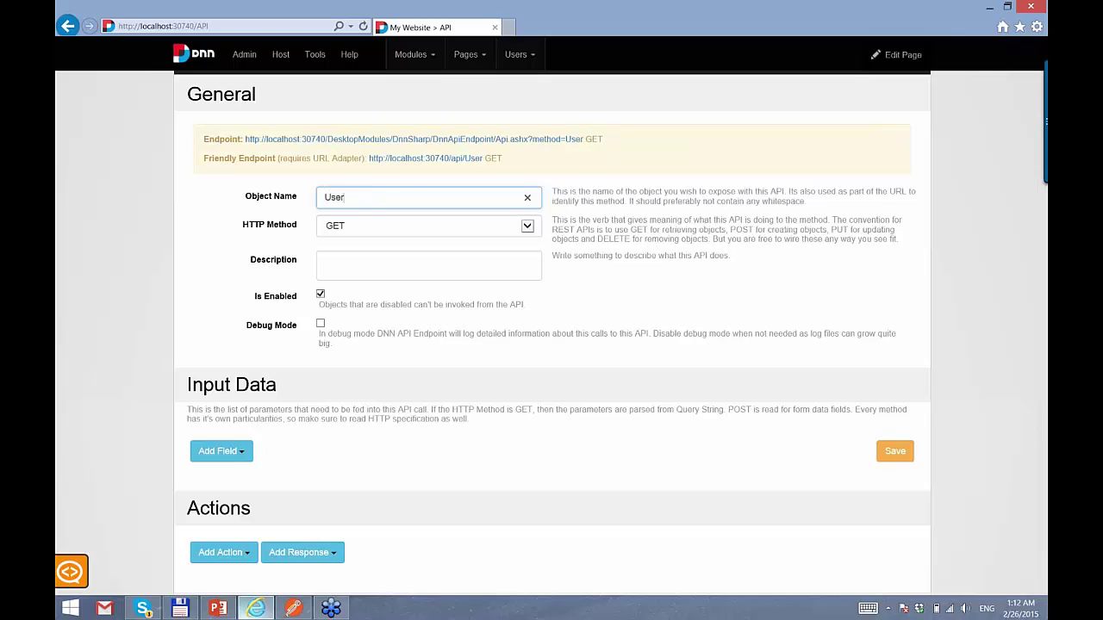
pyautogui.click(332, 487)
# Add a Username text input parameter and save the User method
pyautogui.scroll(-1, 332, 483)
pyautogui.click(241, 369)
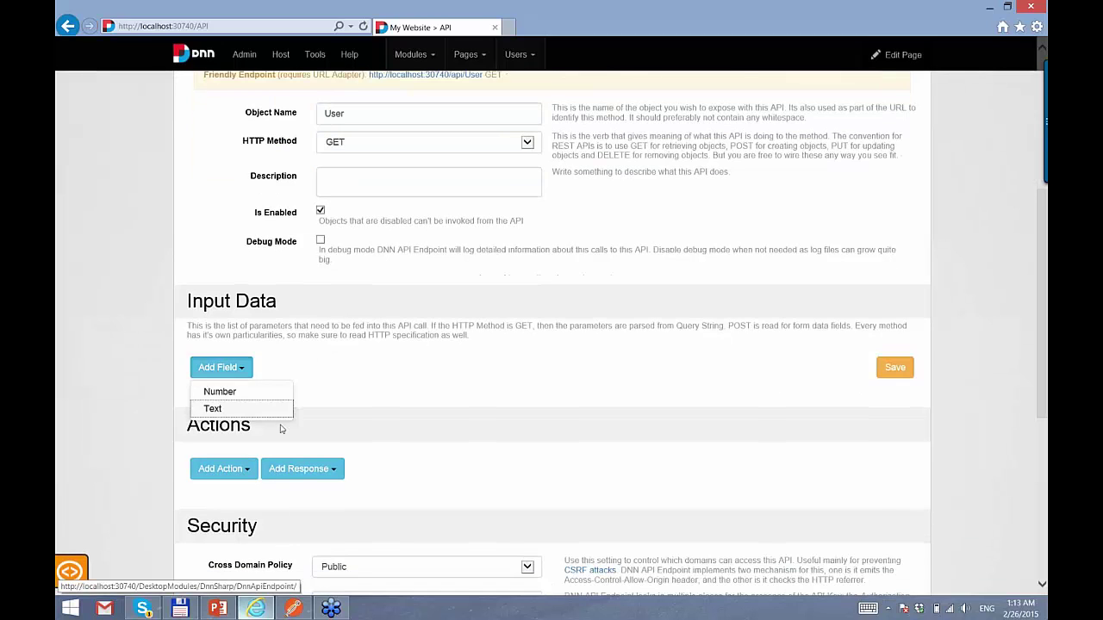
pyautogui.click(272, 416)
pyautogui.write('Username')
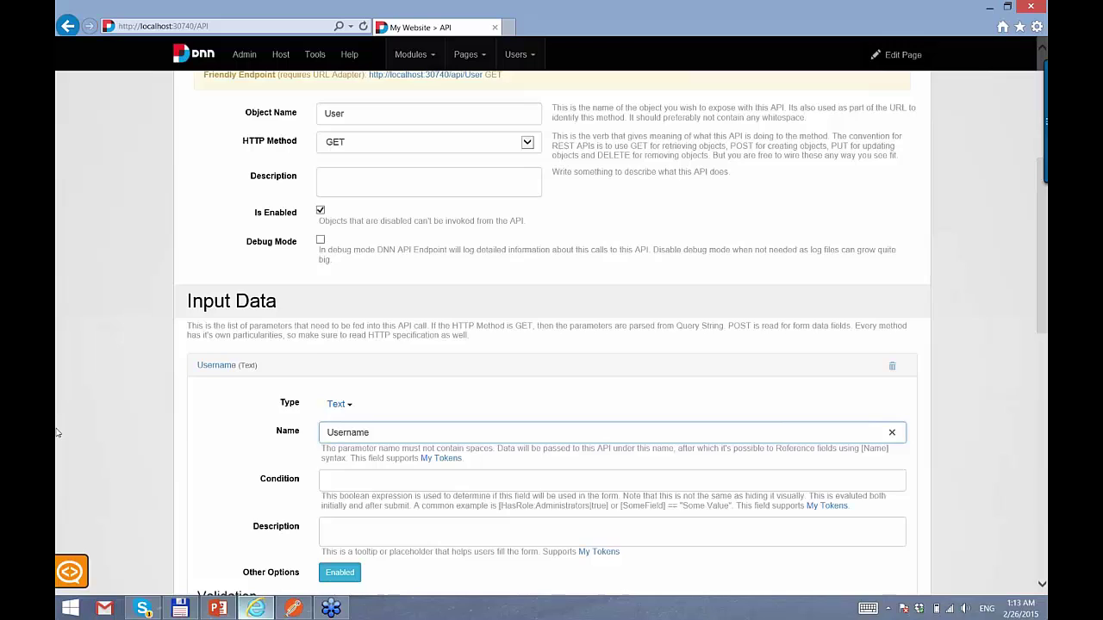
pyautogui.scroll(2, 57, 432)
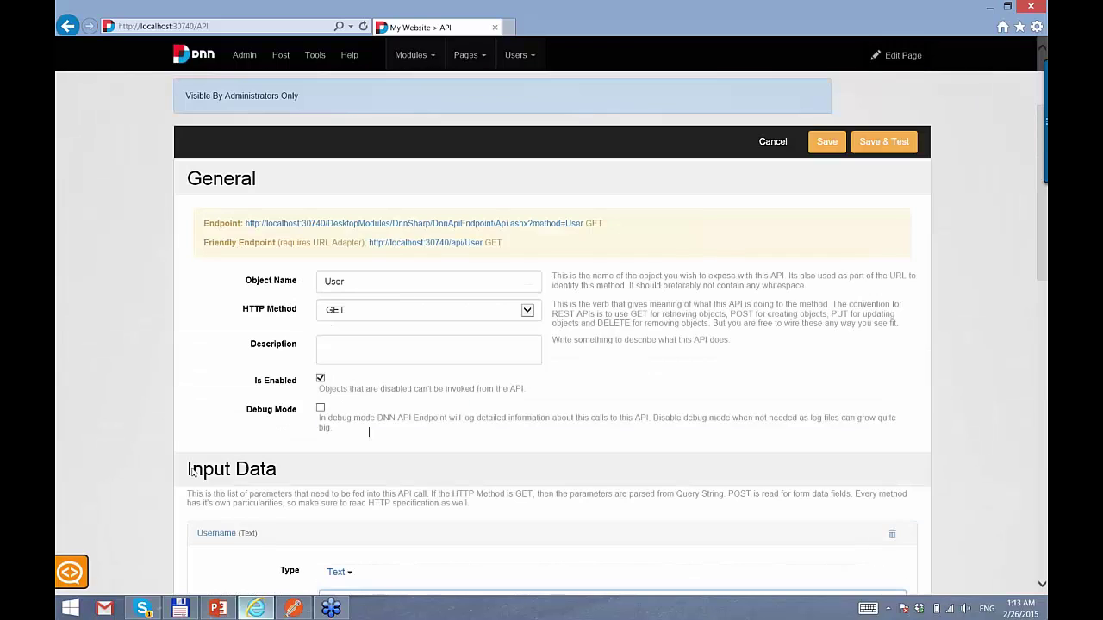
pyautogui.click(827, 141)
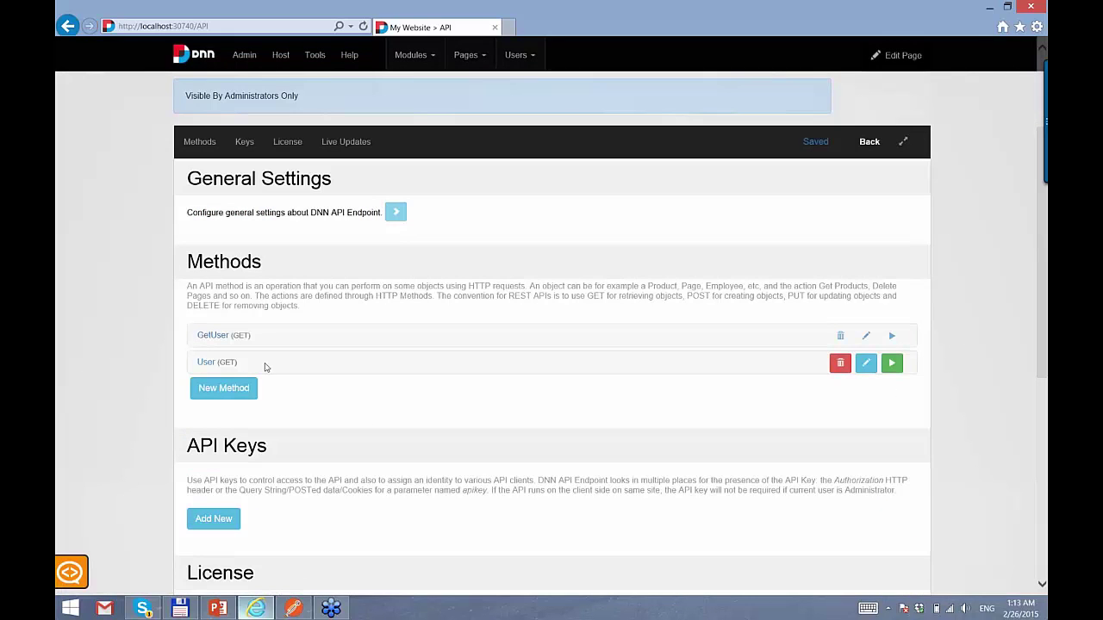
pyautogui.scroll(-2, 275, 364)
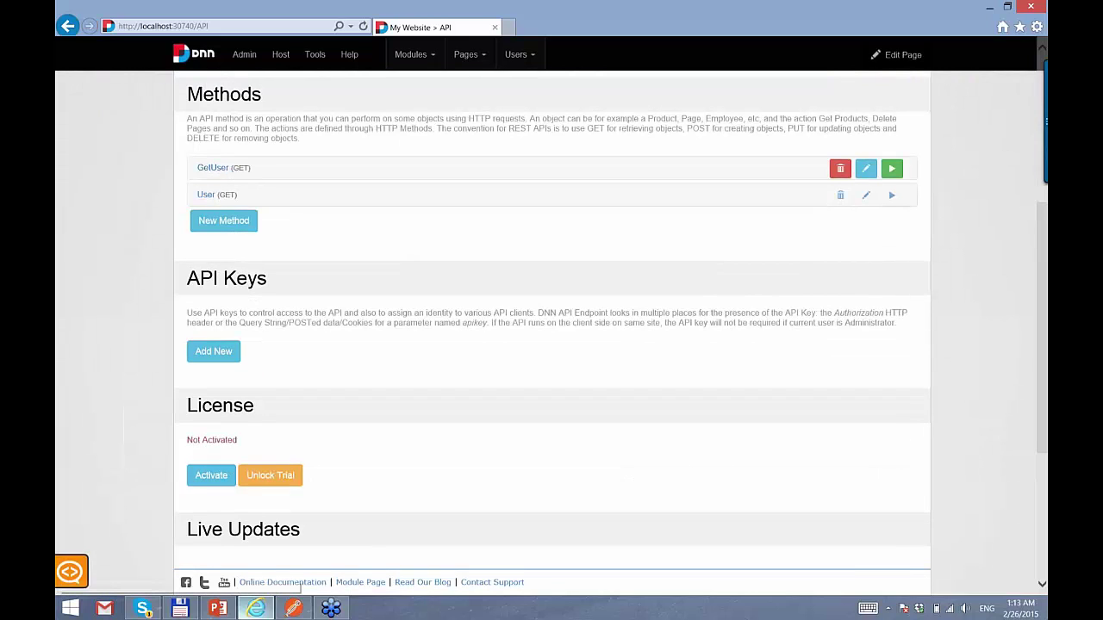
pyautogui.moveTo(195, 173); pyautogui.dragTo(214, 175)
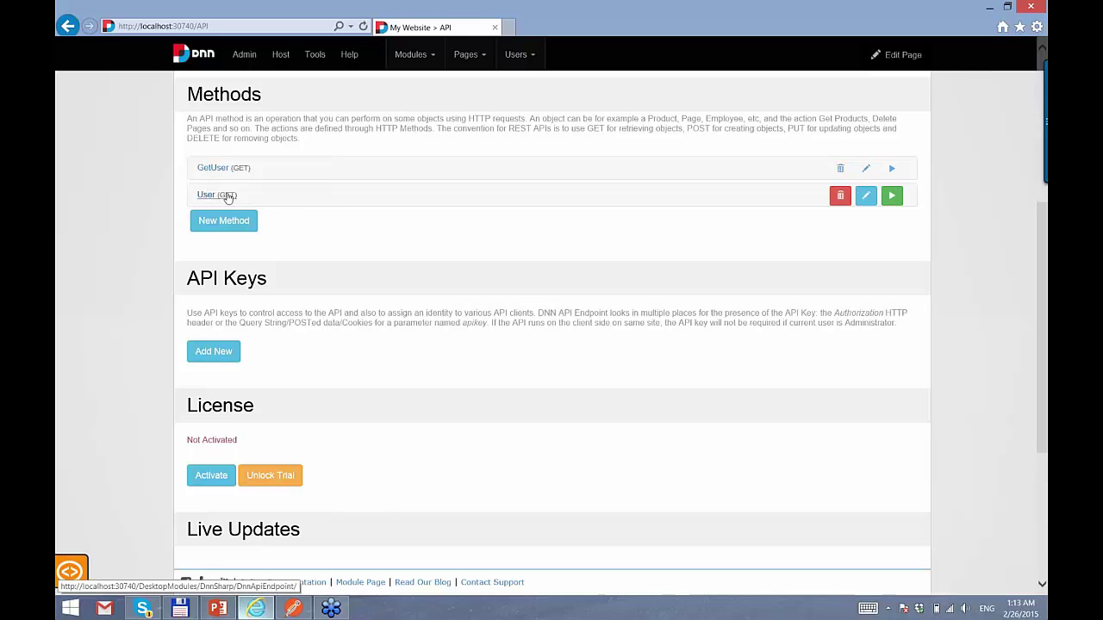
pyautogui.click(228, 196)
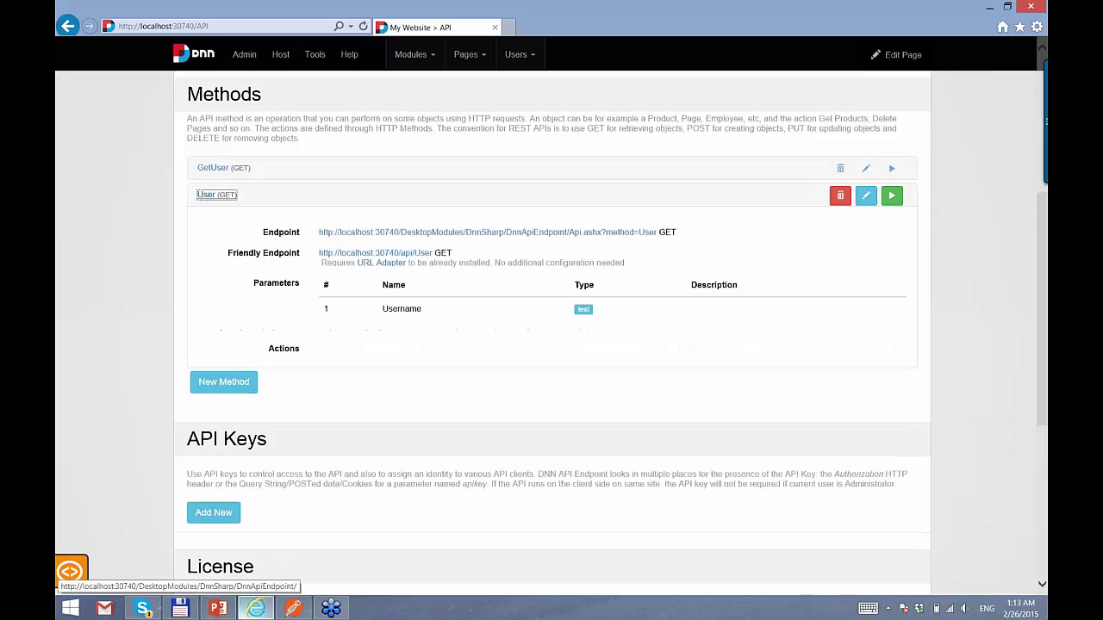
pyautogui.moveTo(661, 232); pyautogui.dragTo(677, 233)
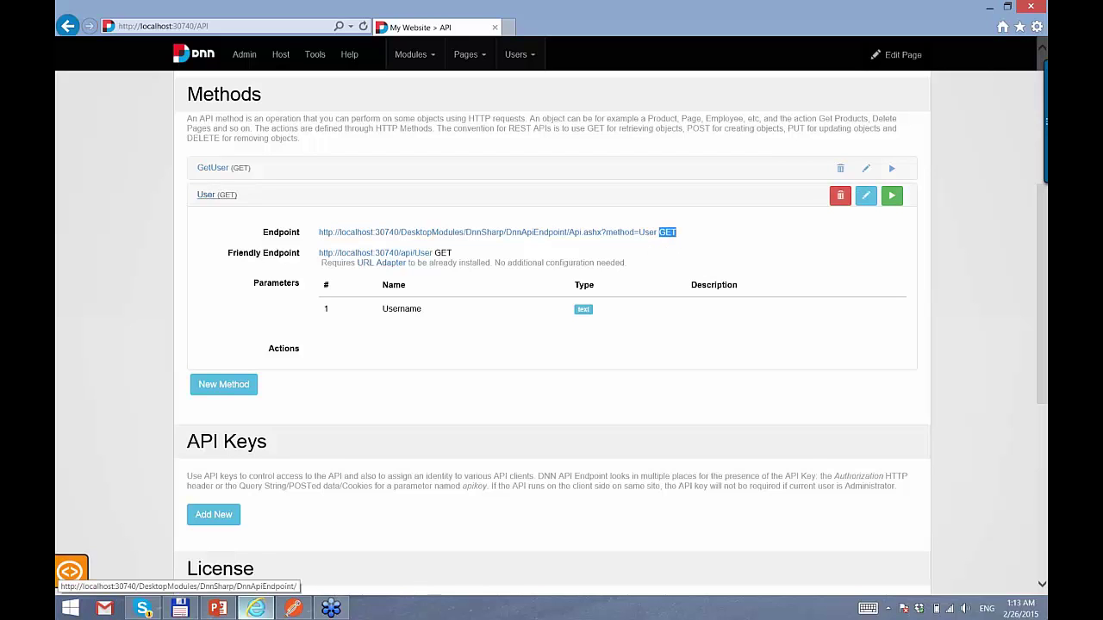
pyautogui.click(217, 195)
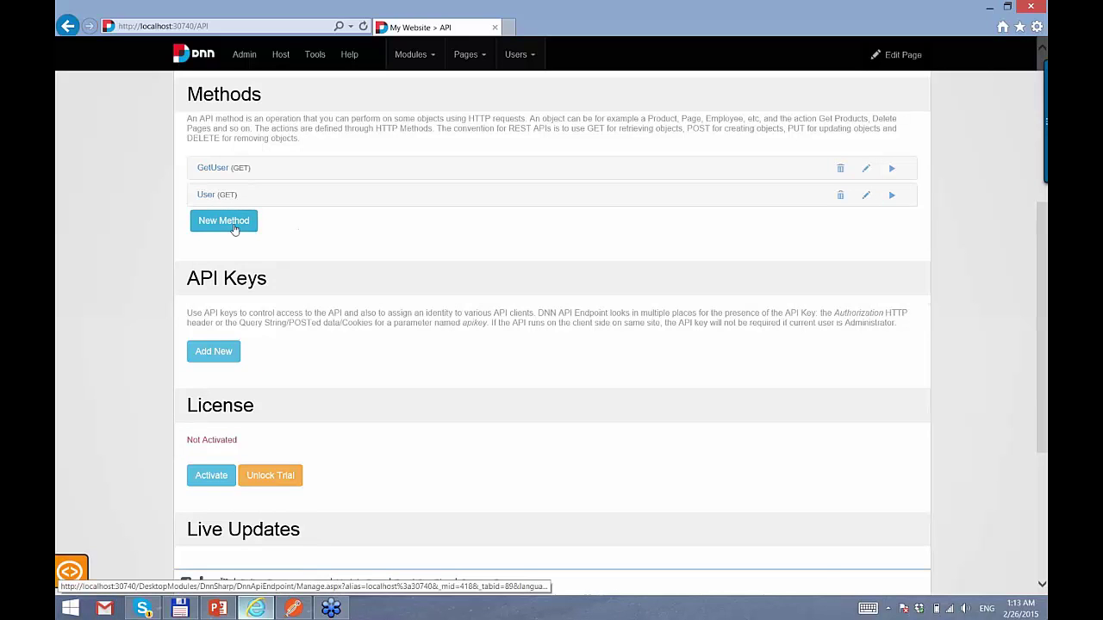
# Create a new GET method with Object Name DeleteUser
pyautogui.click(223, 221)
pyautogui.doubleClick(388, 115)
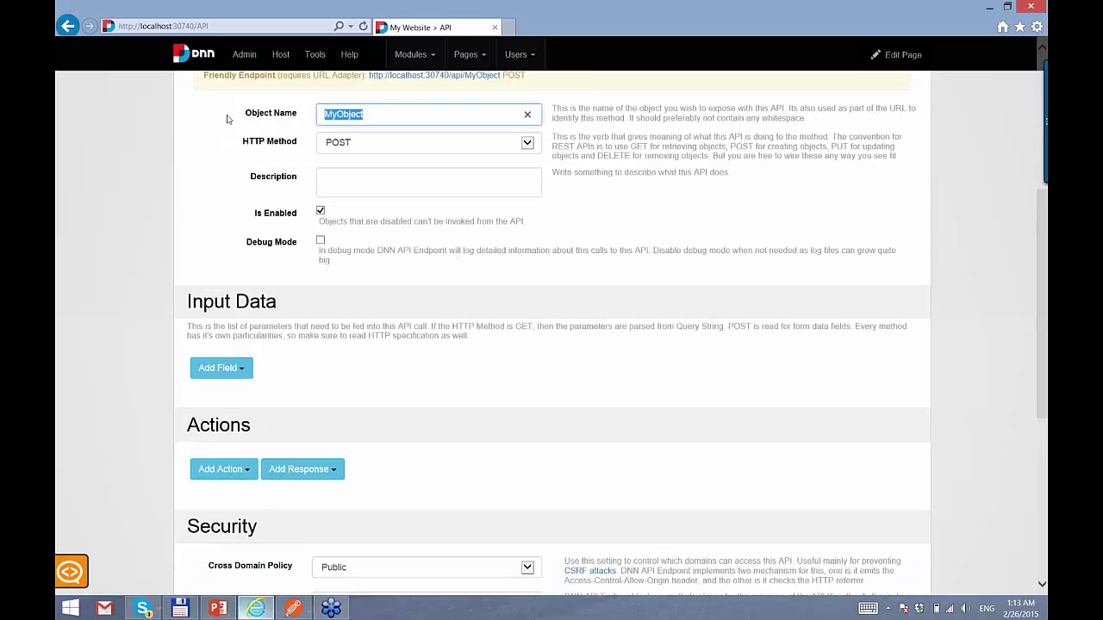
pyautogui.write('DeleteUser')
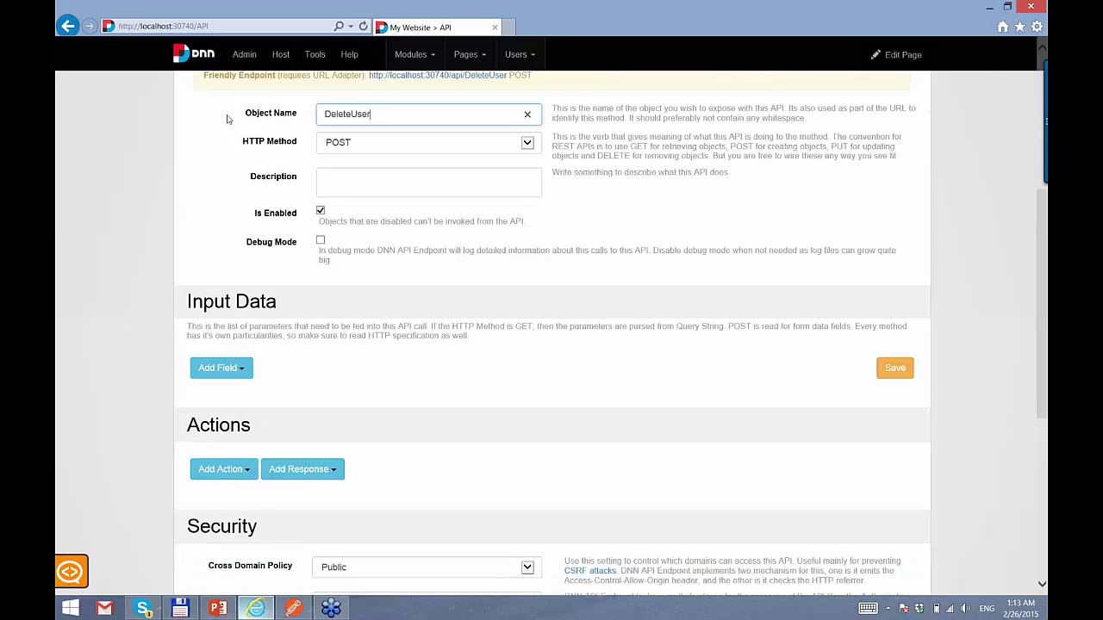
pyautogui.click(197, 193)
pyautogui.scroll(2, 362, 229)
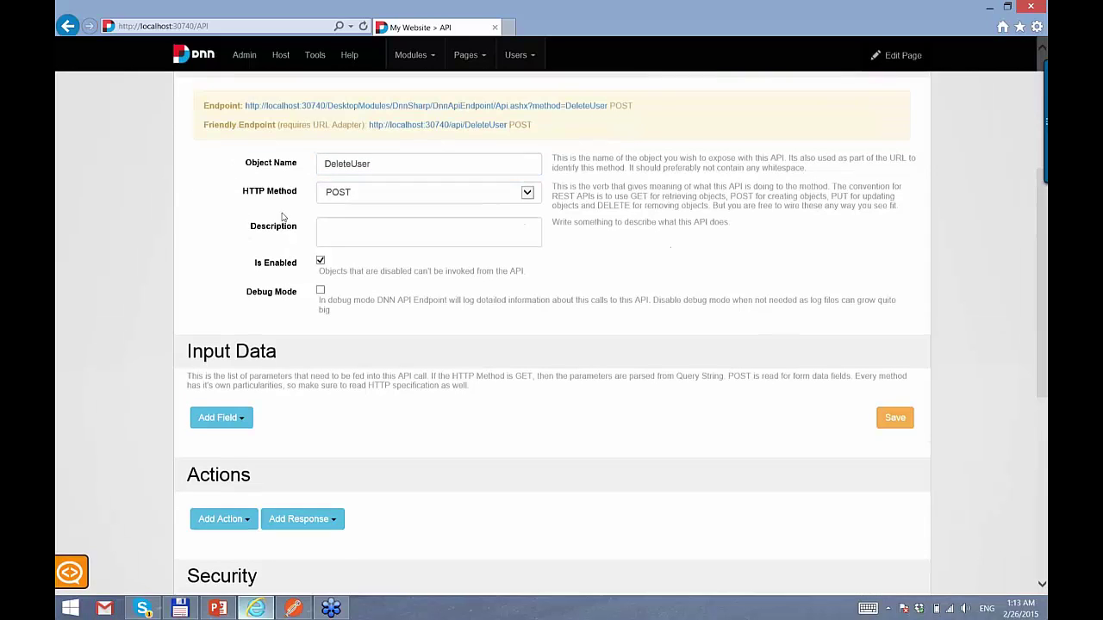
pyautogui.click(362, 228)
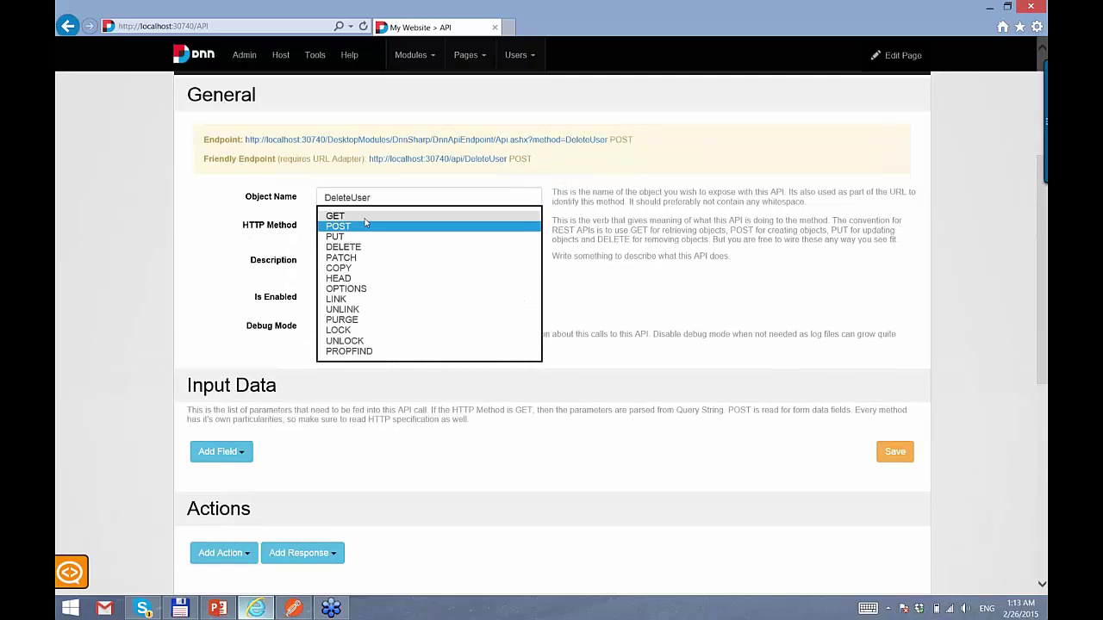
pyautogui.click(366, 217)
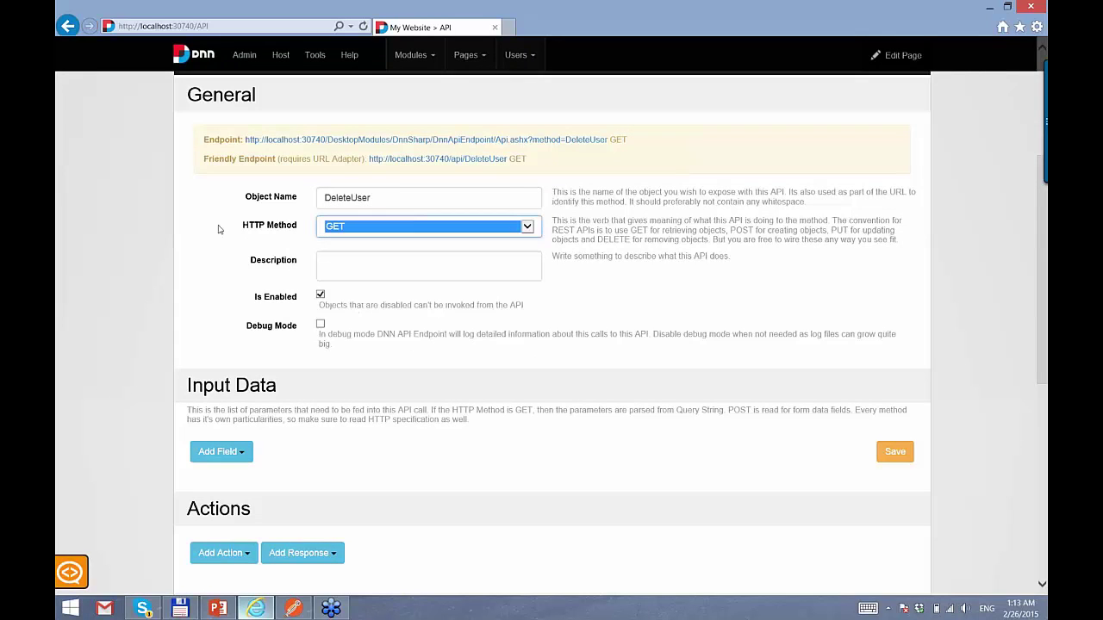
# Give DeleteUser a Username text input parameter and save the method
pyautogui.scroll(1, 401, 293)
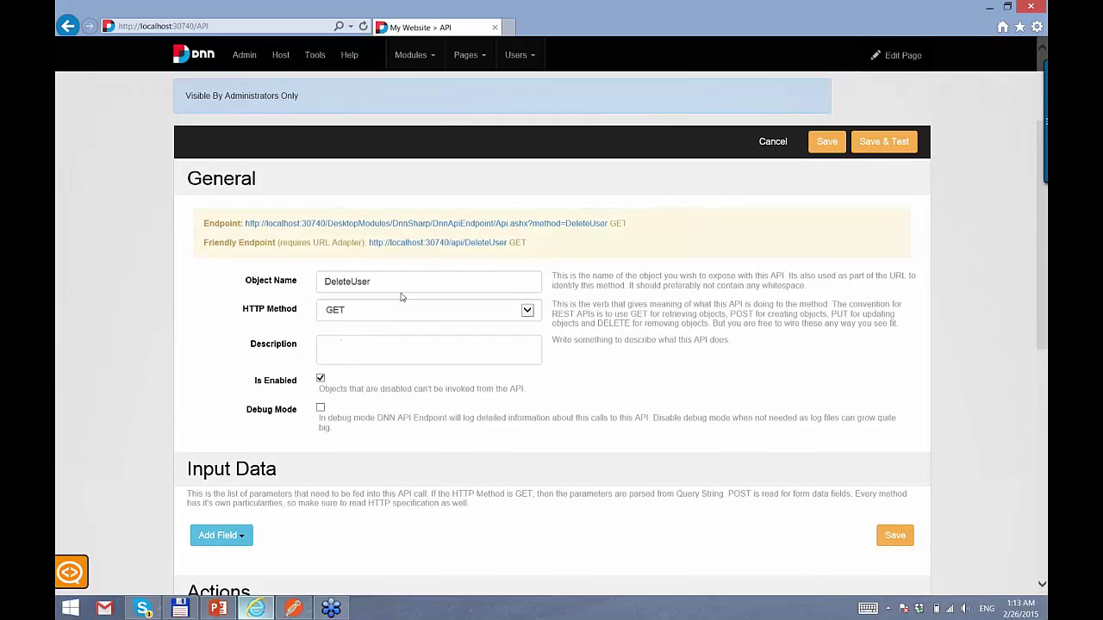
pyautogui.scroll(-1, 411, 373)
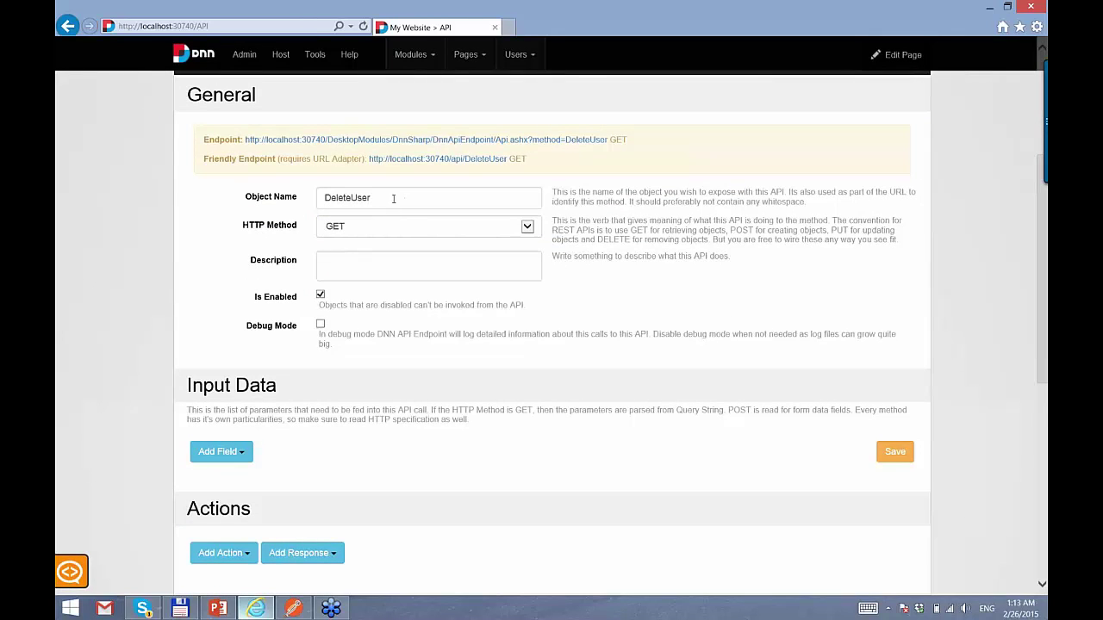
pyautogui.click(242, 454)
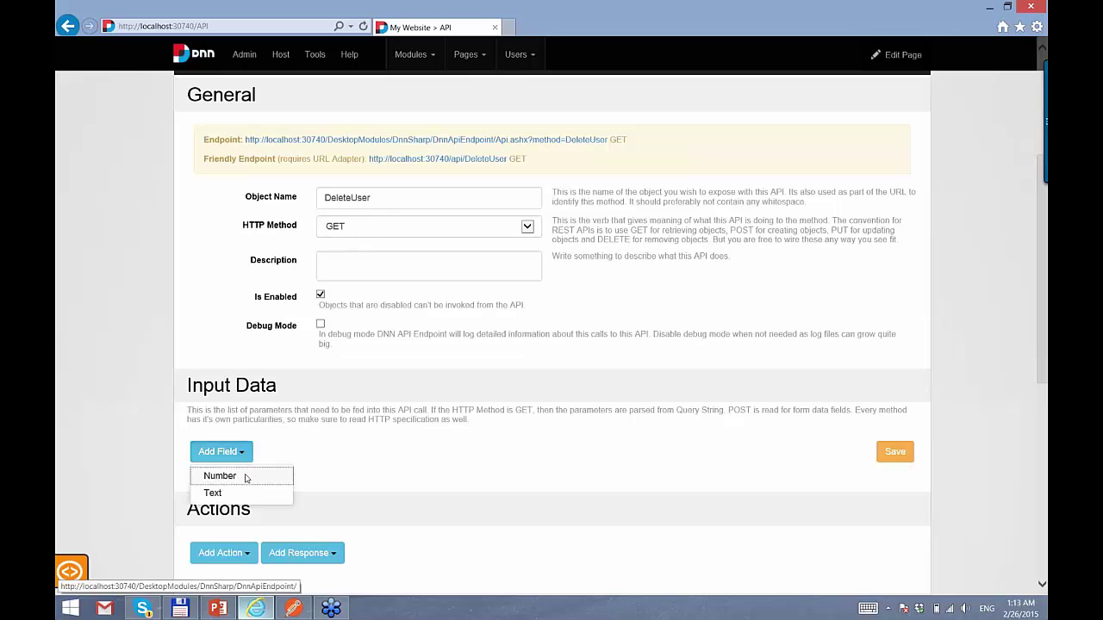
pyautogui.click(246, 474)
pyautogui.click(233, 449)
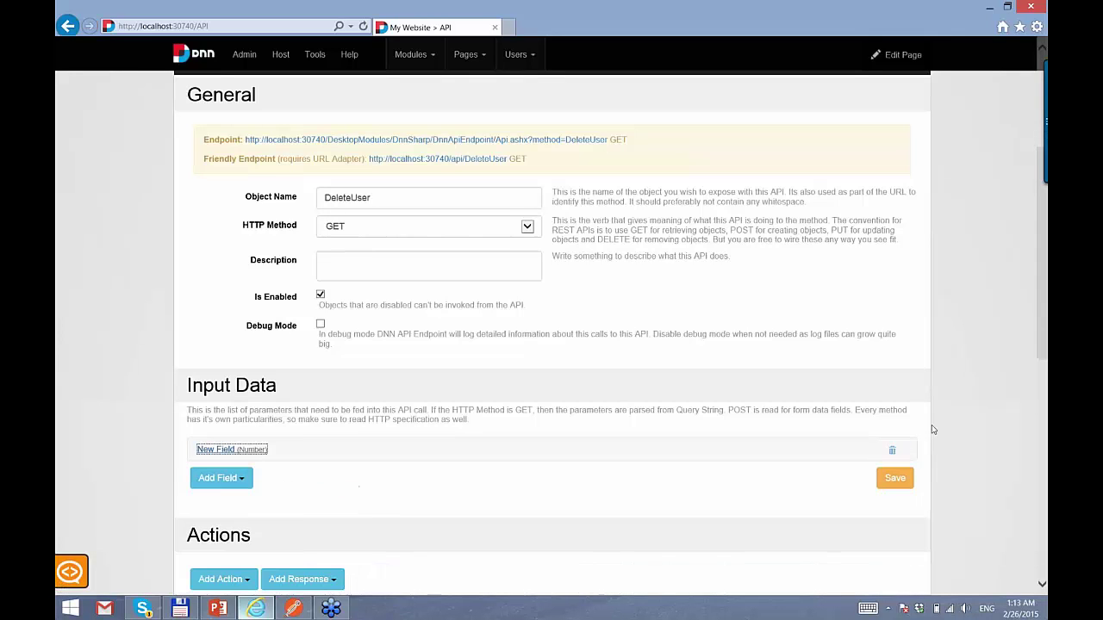
pyautogui.click(892, 452)
pyautogui.click(239, 479)
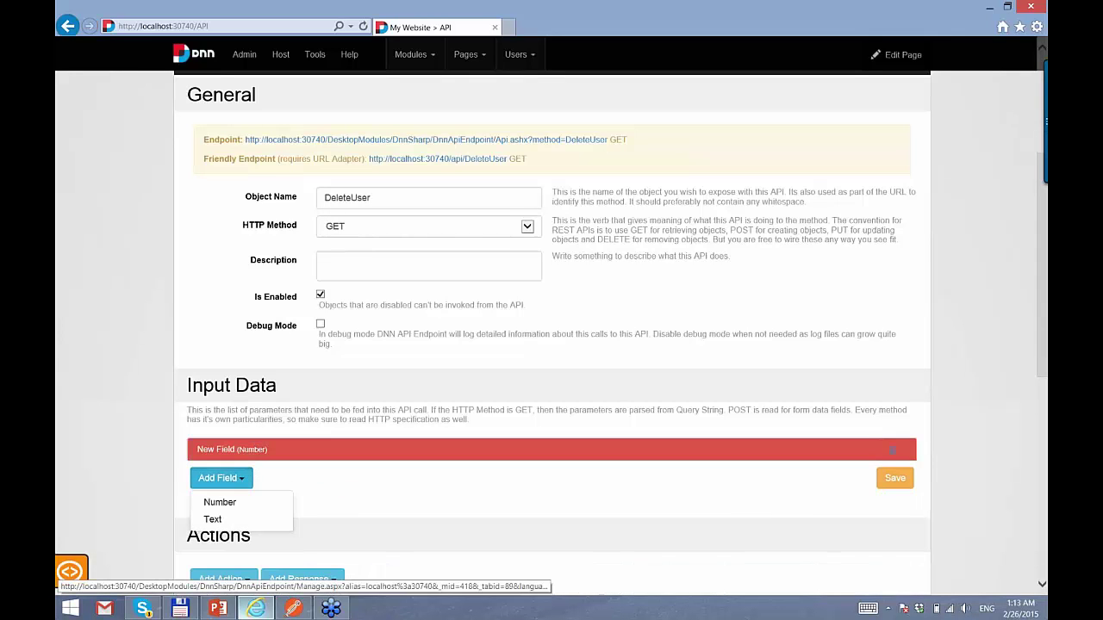
pyautogui.click(246, 520)
pyautogui.click(388, 543)
pyautogui.write('Username')
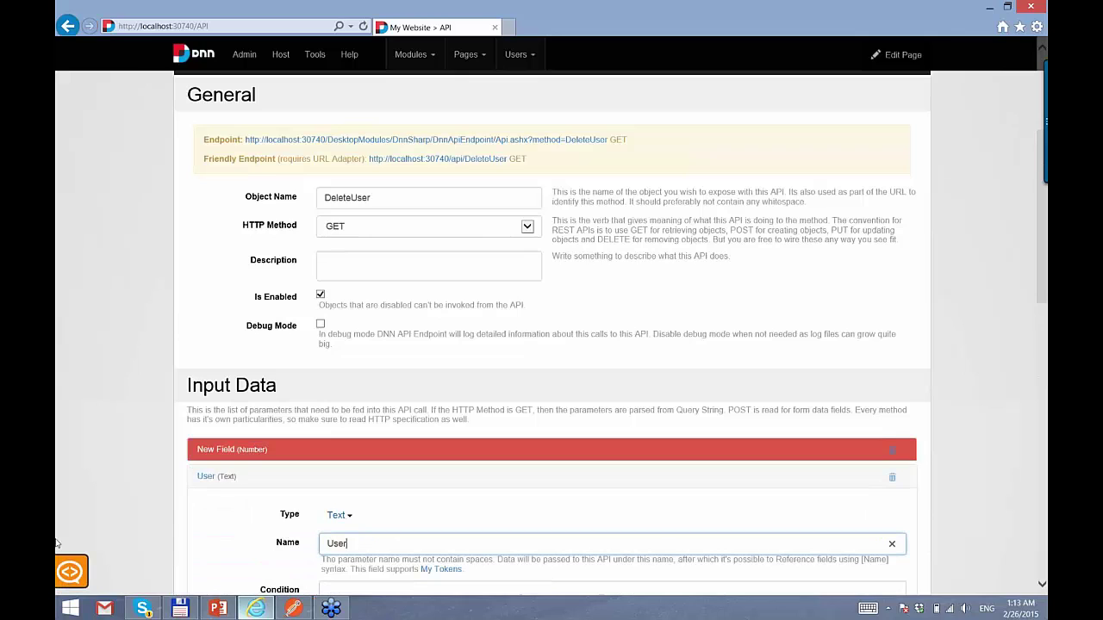
pyautogui.click(231, 489)
pyautogui.click(228, 478)
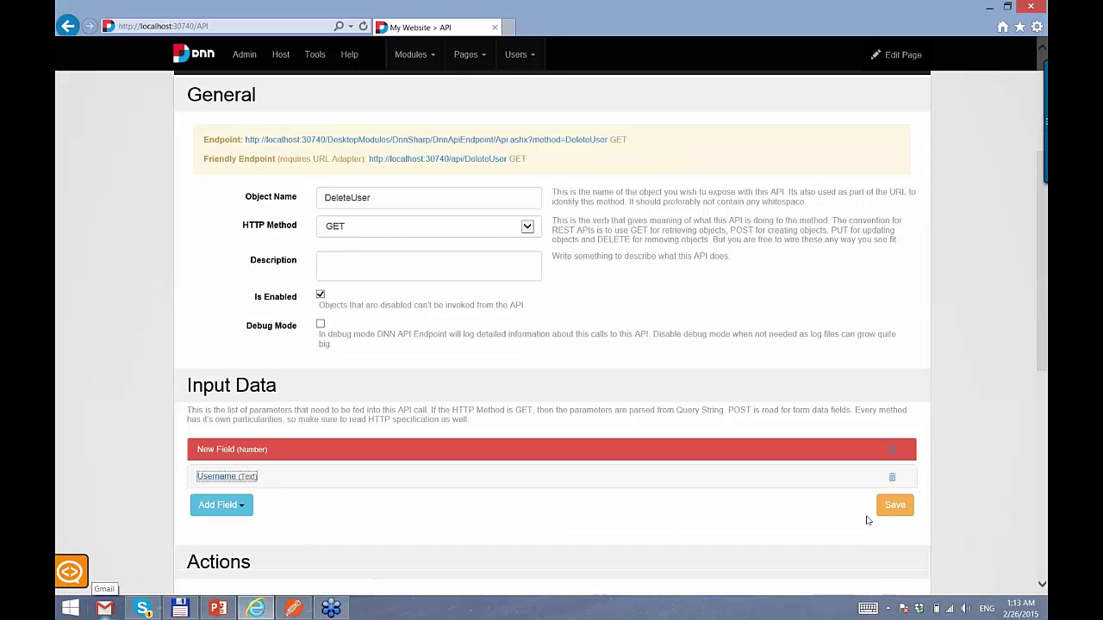
pyautogui.click(901, 508)
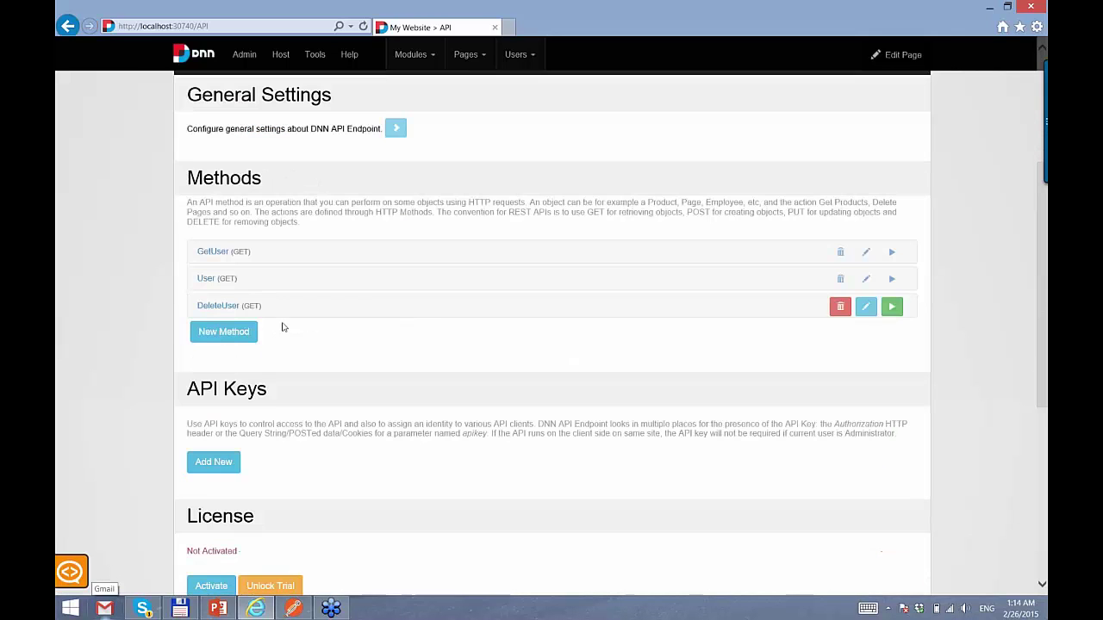
# Create a new method named User that uses the DELETE HTTP verb
pyautogui.click(229, 337)
pyautogui.doubleClick(395, 202)
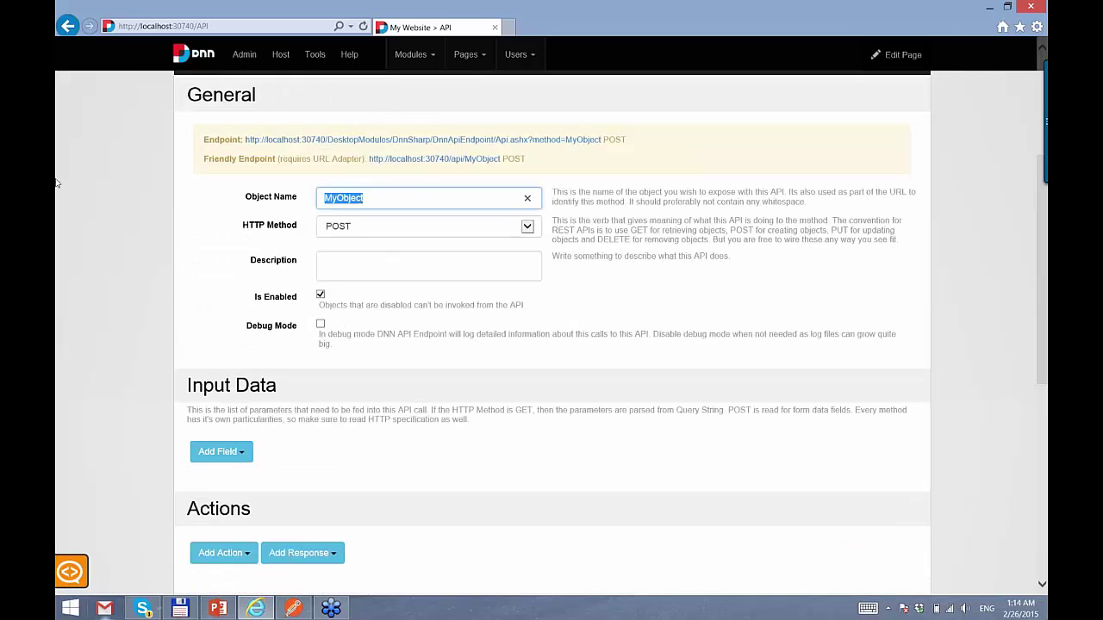
pyautogui.write('User')
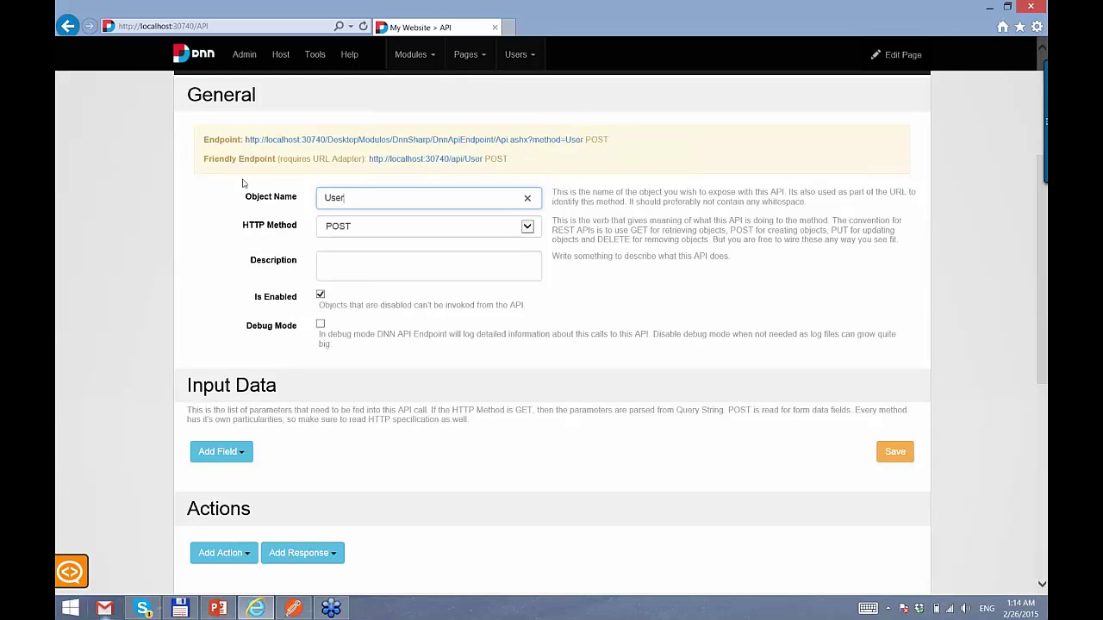
pyautogui.click(346, 226)
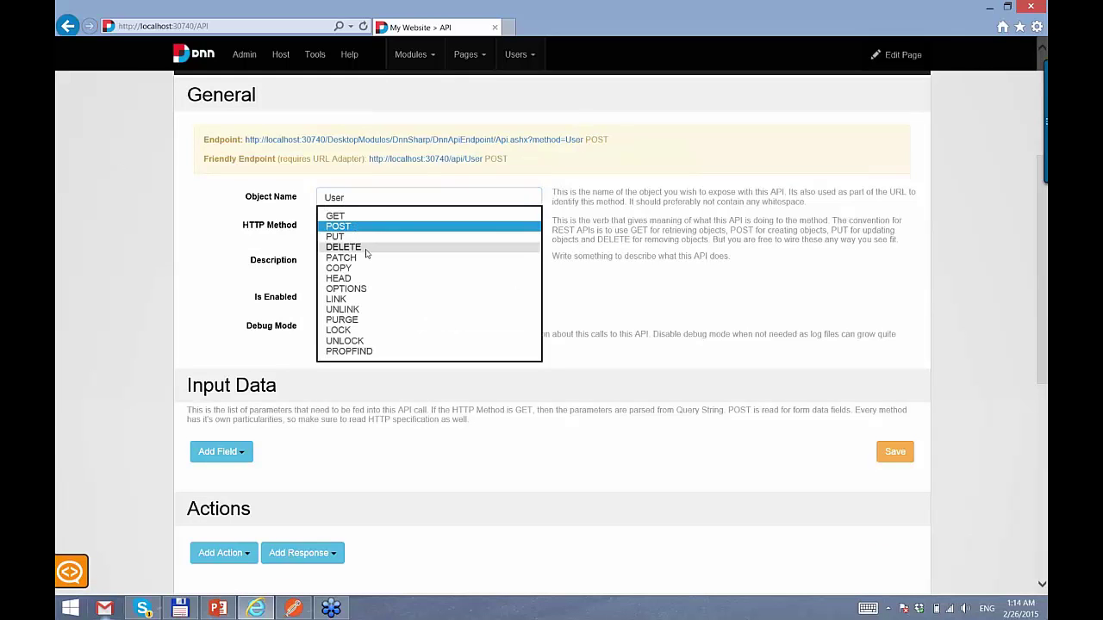
pyautogui.click(366, 248)
# Add a Text input field named Username and save the User DELETE method
pyautogui.click(402, 459)
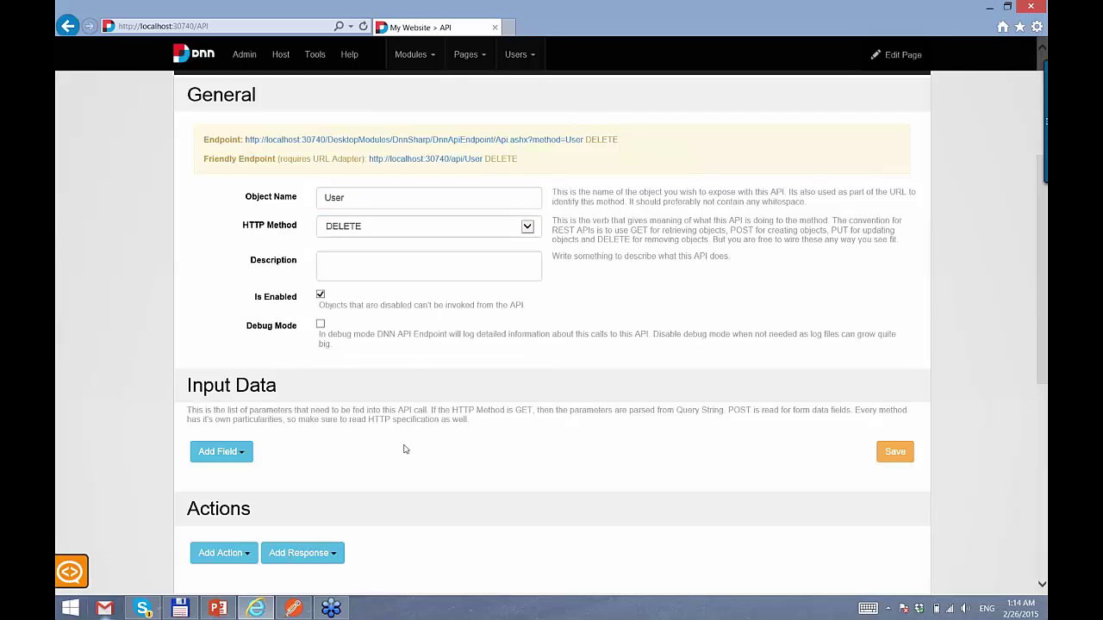
pyautogui.scroll(-2, 352, 408)
pyautogui.click(244, 371)
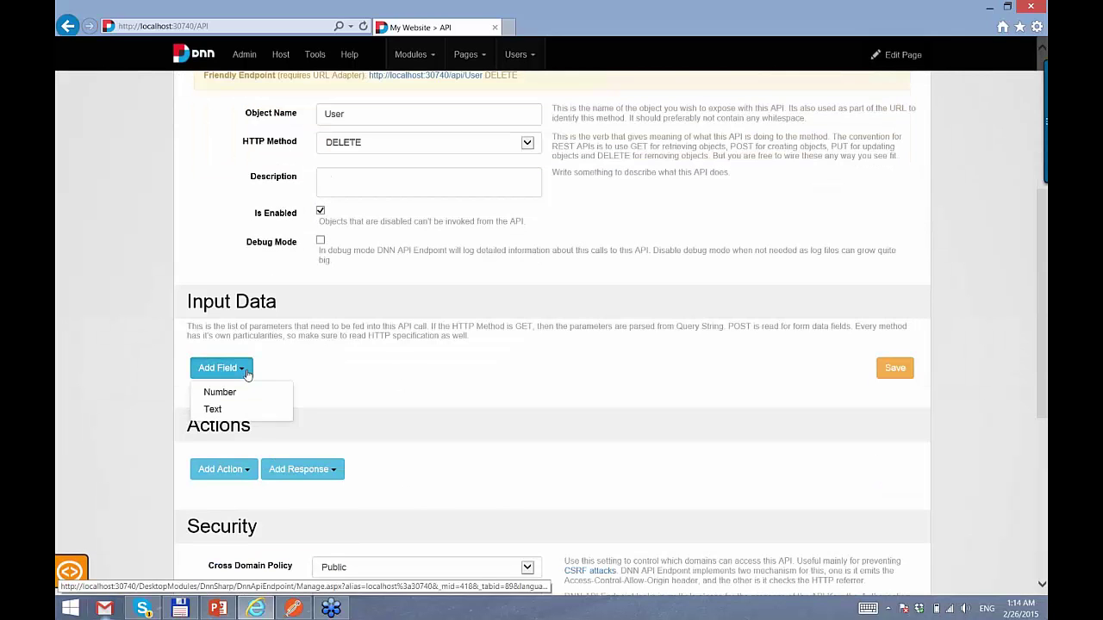
pyautogui.click(259, 408)
pyautogui.tripleClick(377, 433)
pyautogui.write('Username')
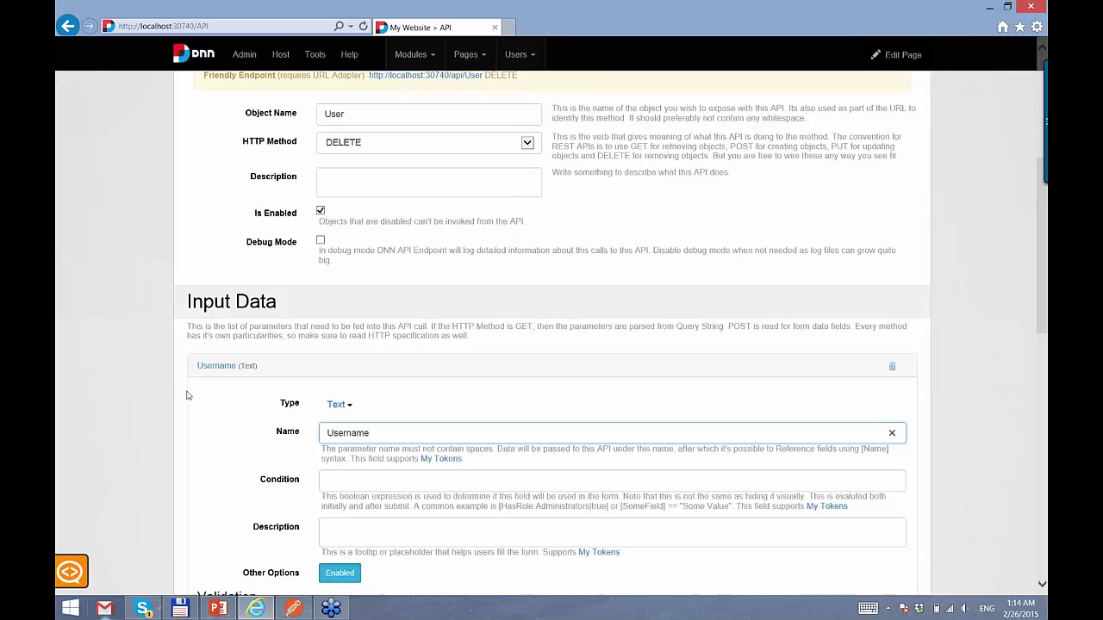
pyautogui.click(226, 365)
pyautogui.click(897, 398)
pyautogui.scroll(1, 383, 238)
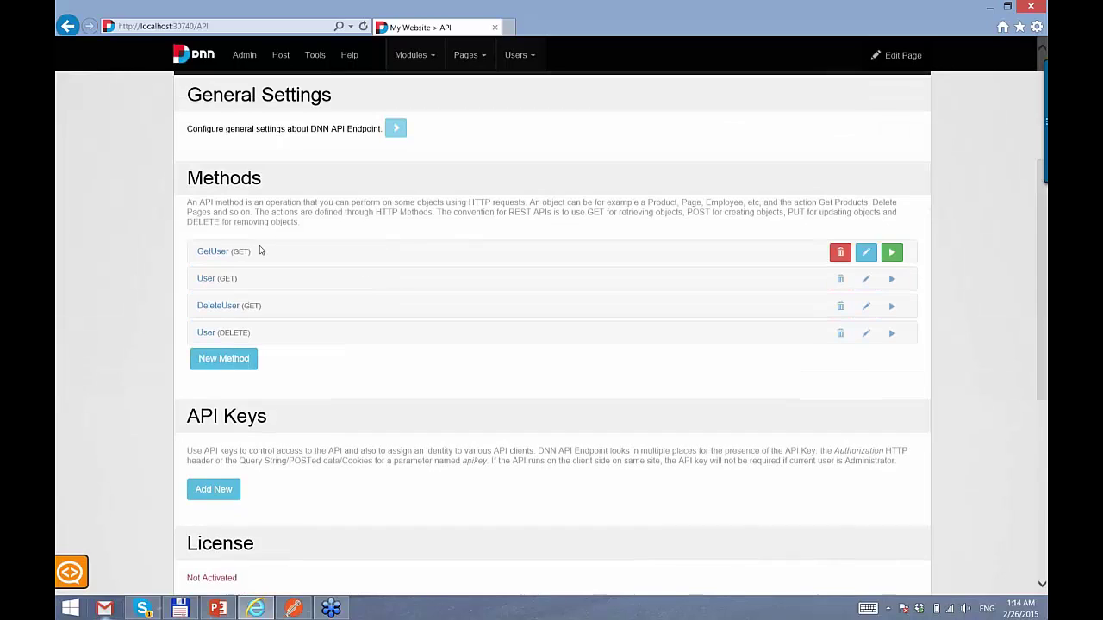
pyautogui.moveTo(188, 251); pyautogui.dragTo(256, 251)
pyautogui.moveTo(193, 306); pyautogui.dragTo(262, 307)
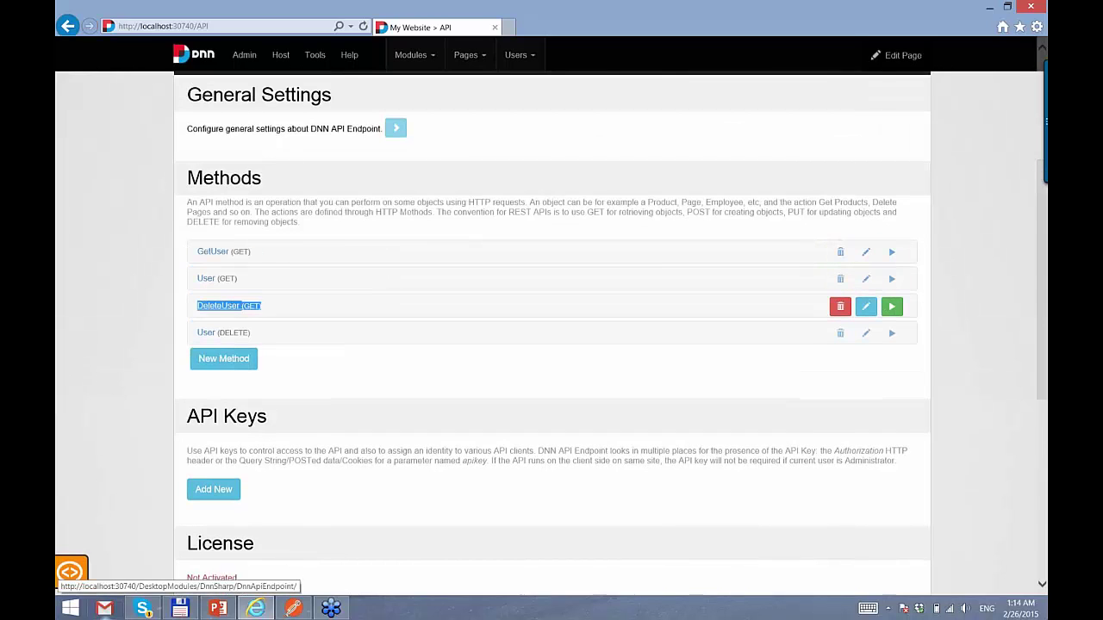
pyautogui.click(304, 317)
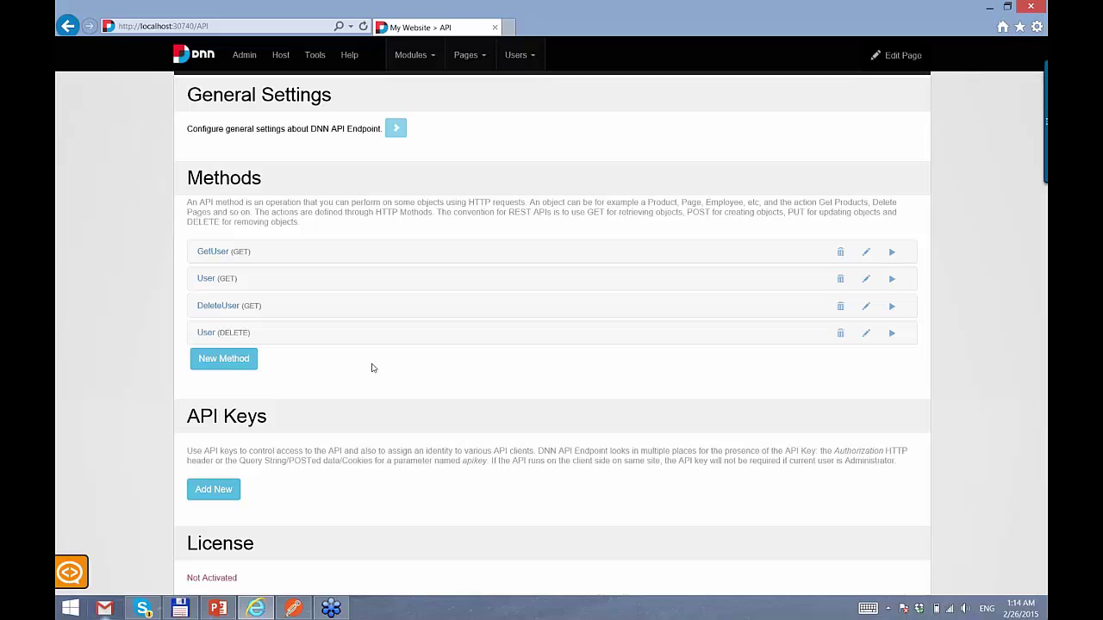
pyautogui.click(331, 608)
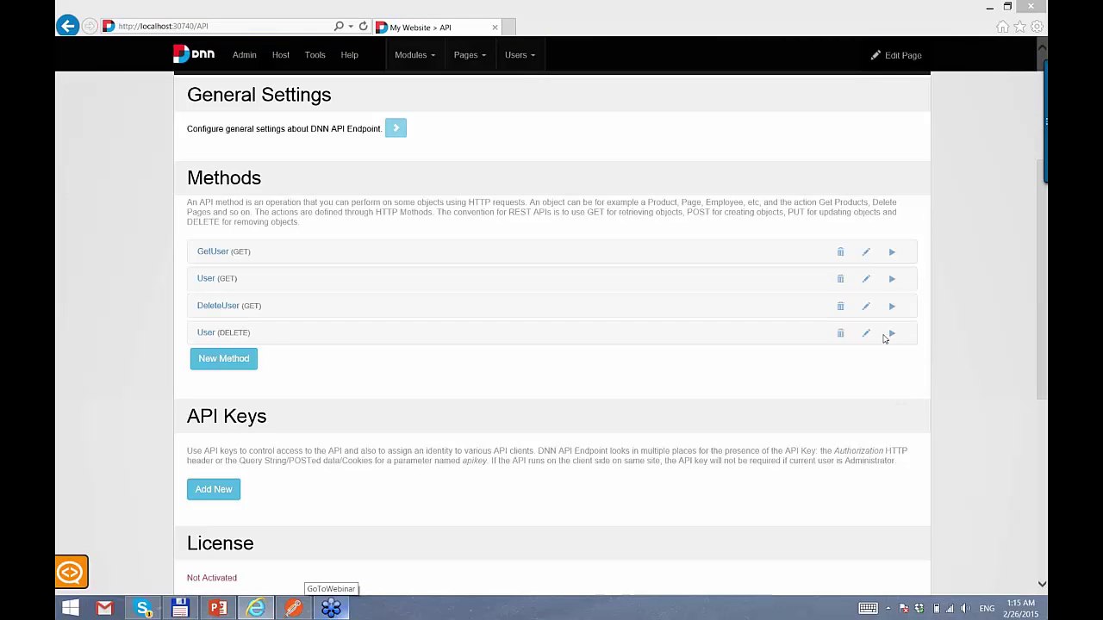
pyautogui.click(466, 366)
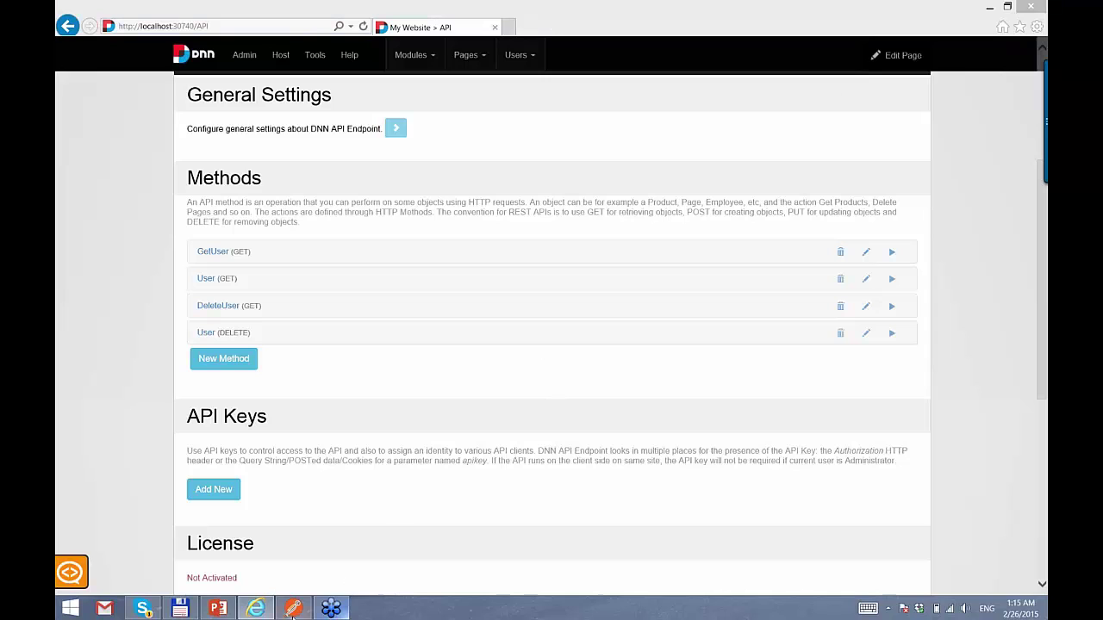
# In PowerPoint, add an empty bullet after Testing APIs on Basics, then view slide 3, What's New
pyautogui.click(217, 608)
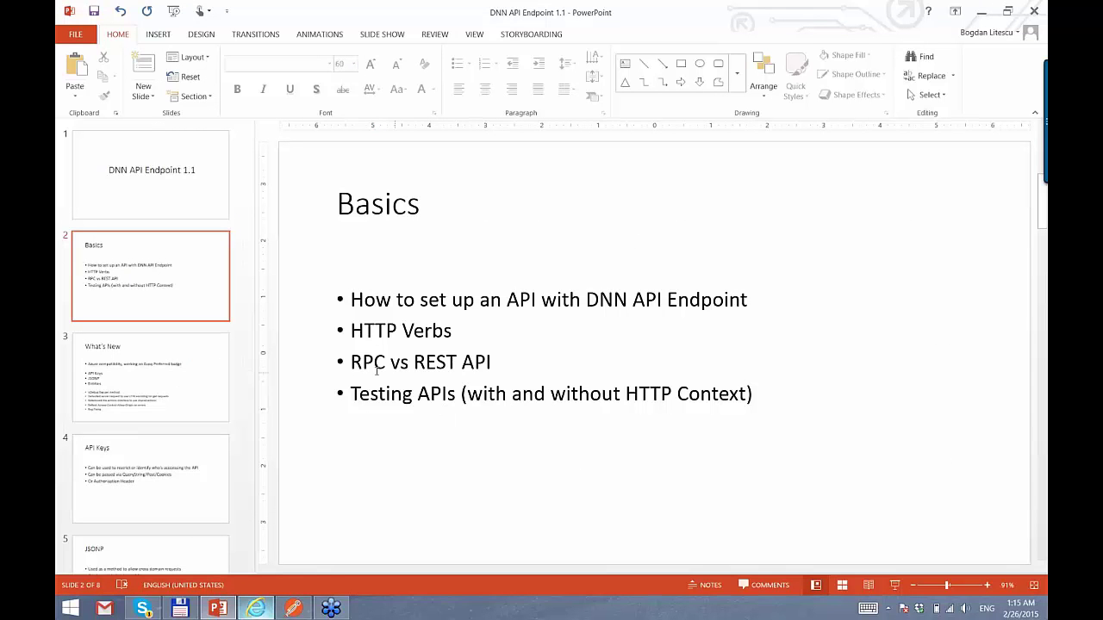
pyautogui.click(447, 362)
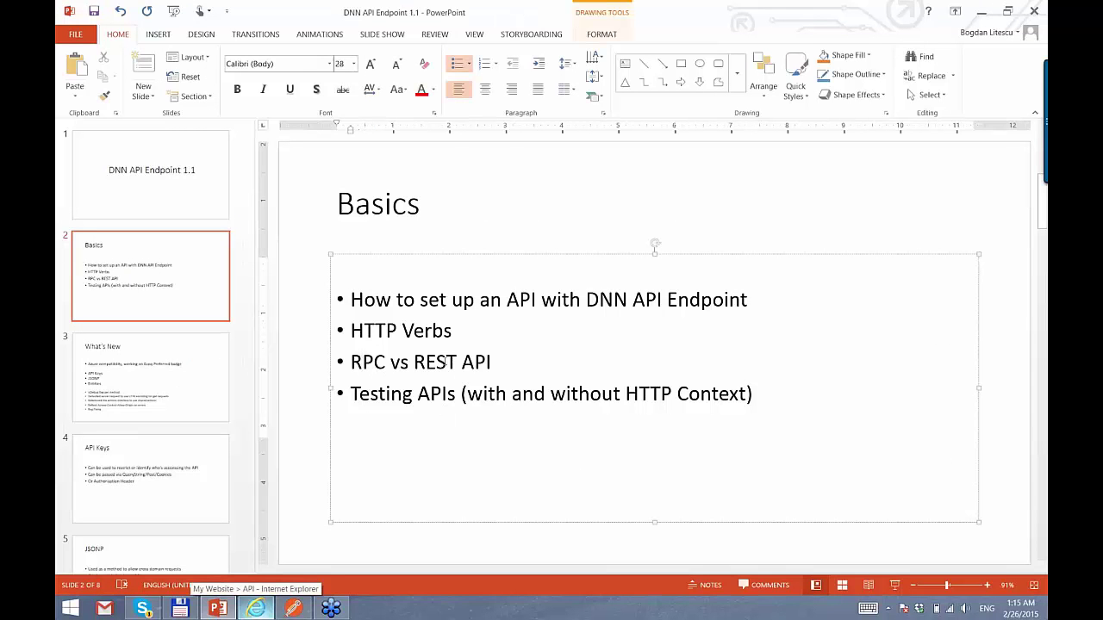
pyautogui.click(364, 331)
pyautogui.click(735, 417)
pyautogui.press('Return')
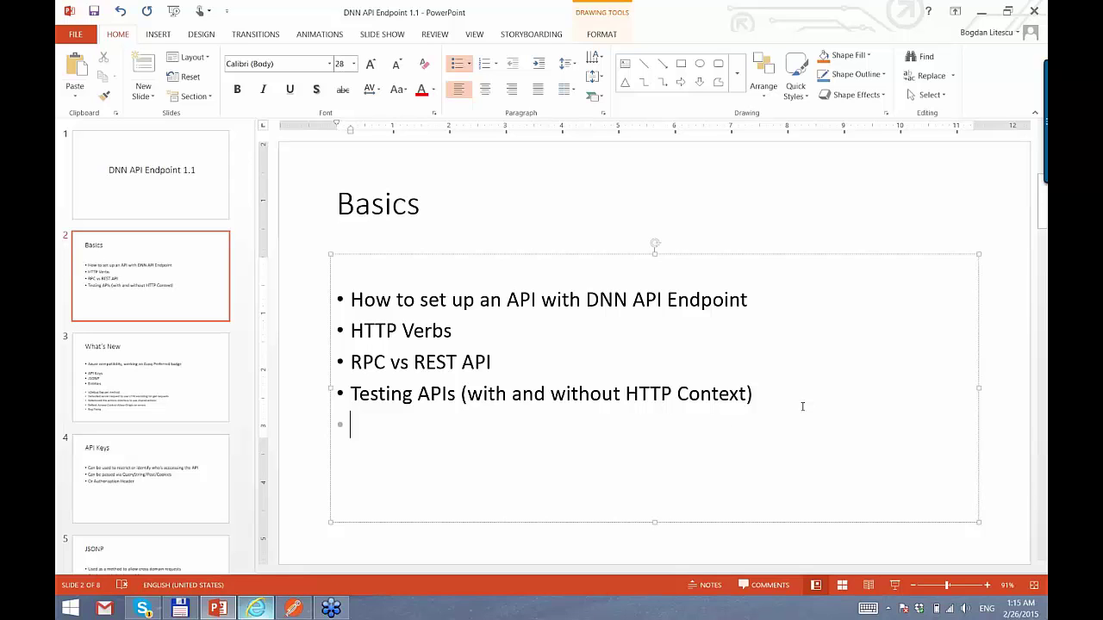
pyautogui.click(133, 357)
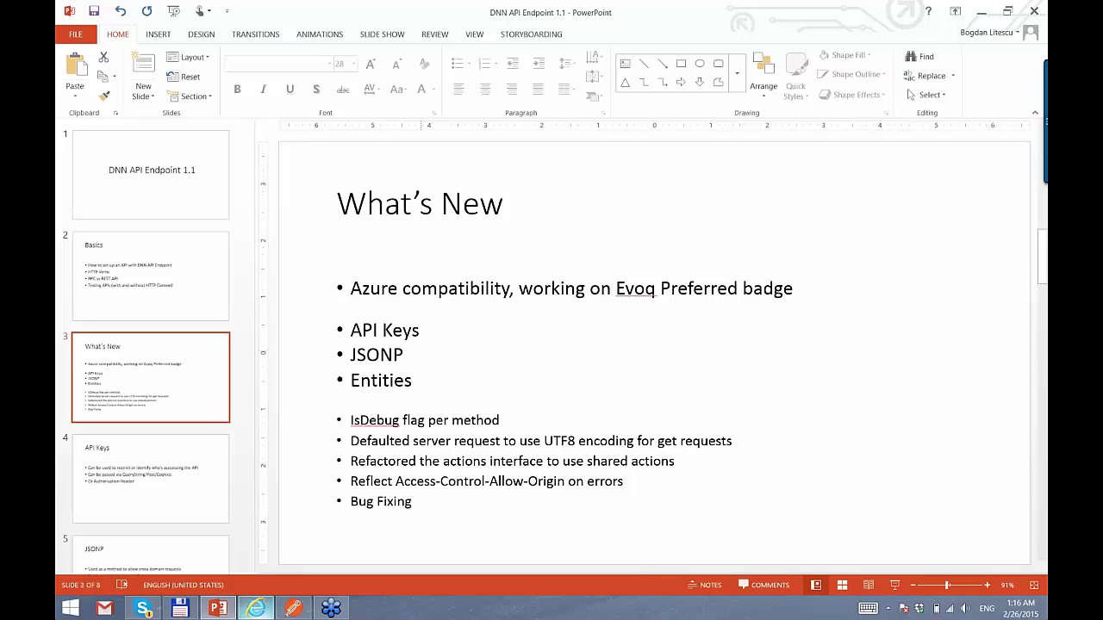
# Bold the 'Refactored the actions interface' bullet, then open slide 4 and click into its bullets
pyautogui.click(151, 479)
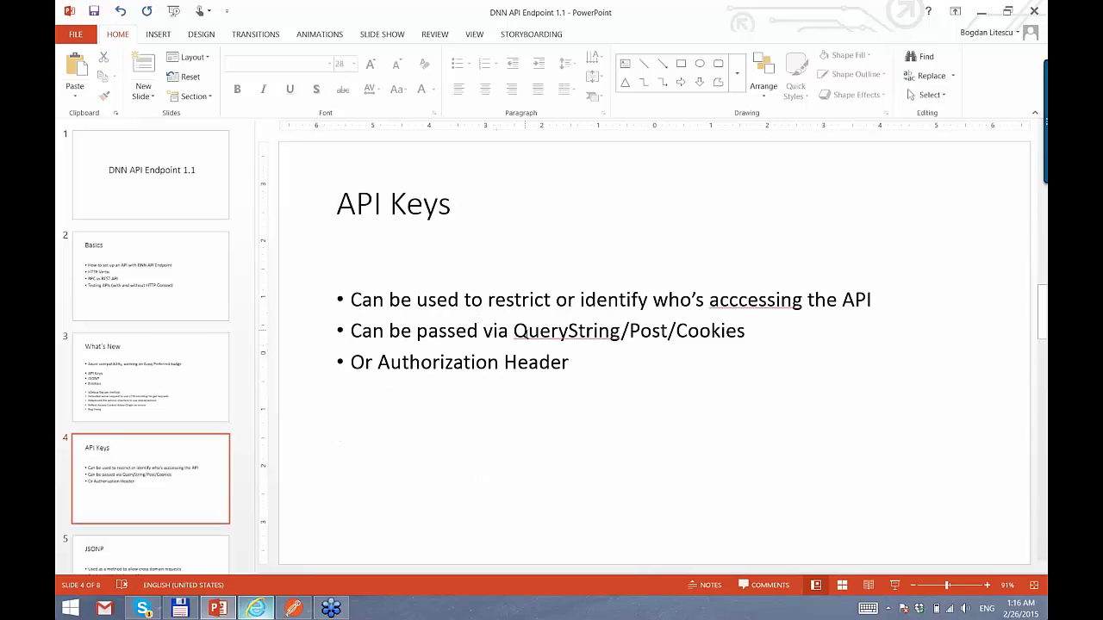
pyautogui.click(175, 418)
pyautogui.click(506, 338)
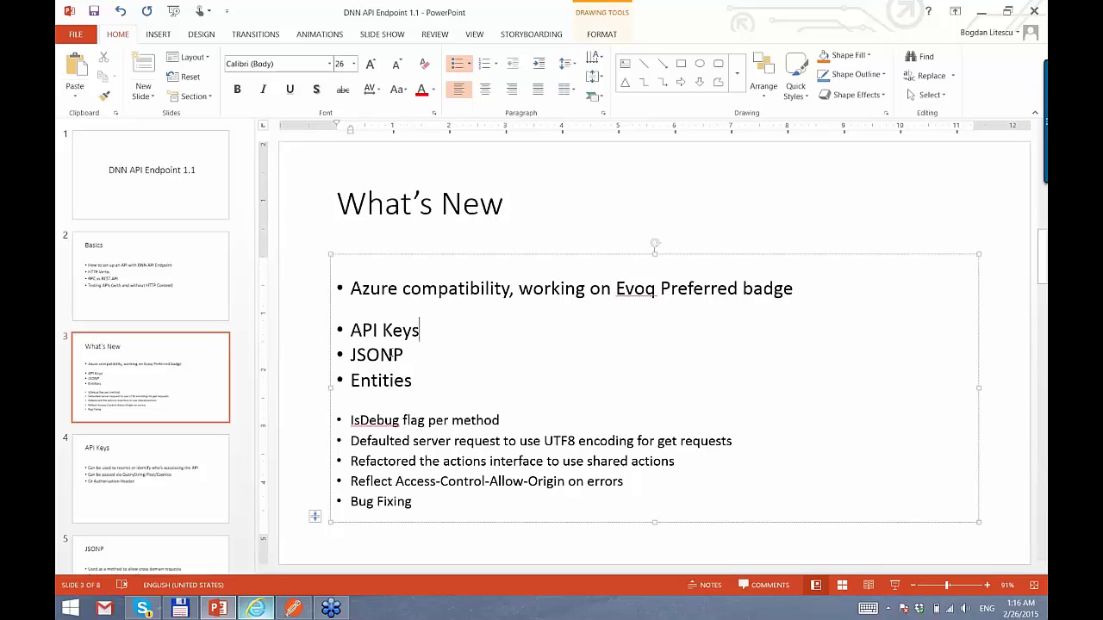
pyautogui.click(441, 382)
pyautogui.click(680, 463)
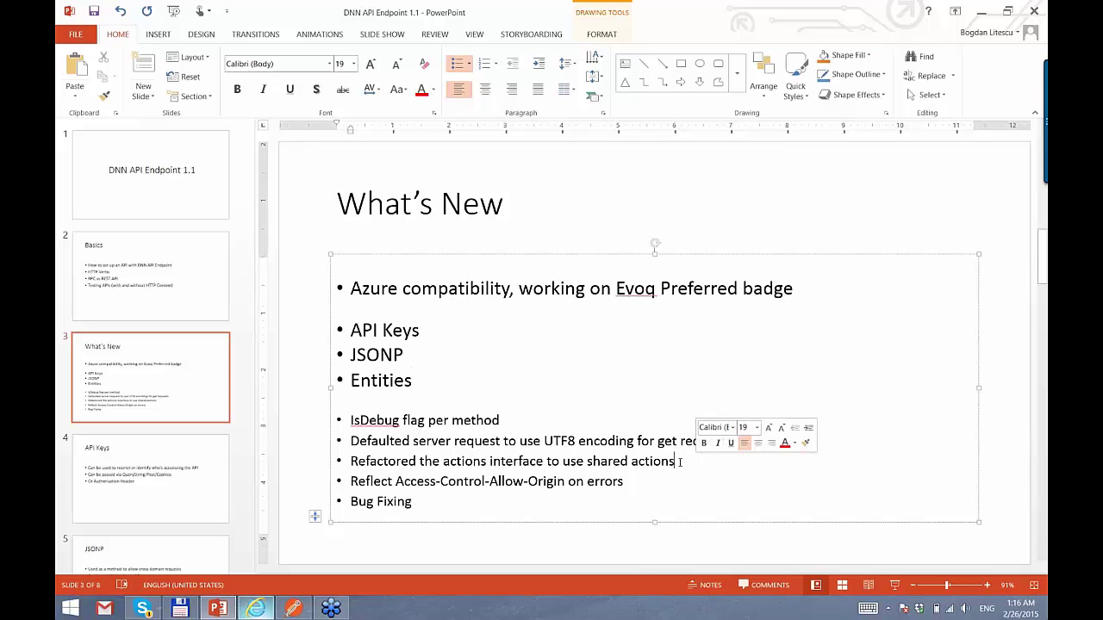
pyautogui.moveTo(680, 462); pyautogui.dragTo(340, 463)
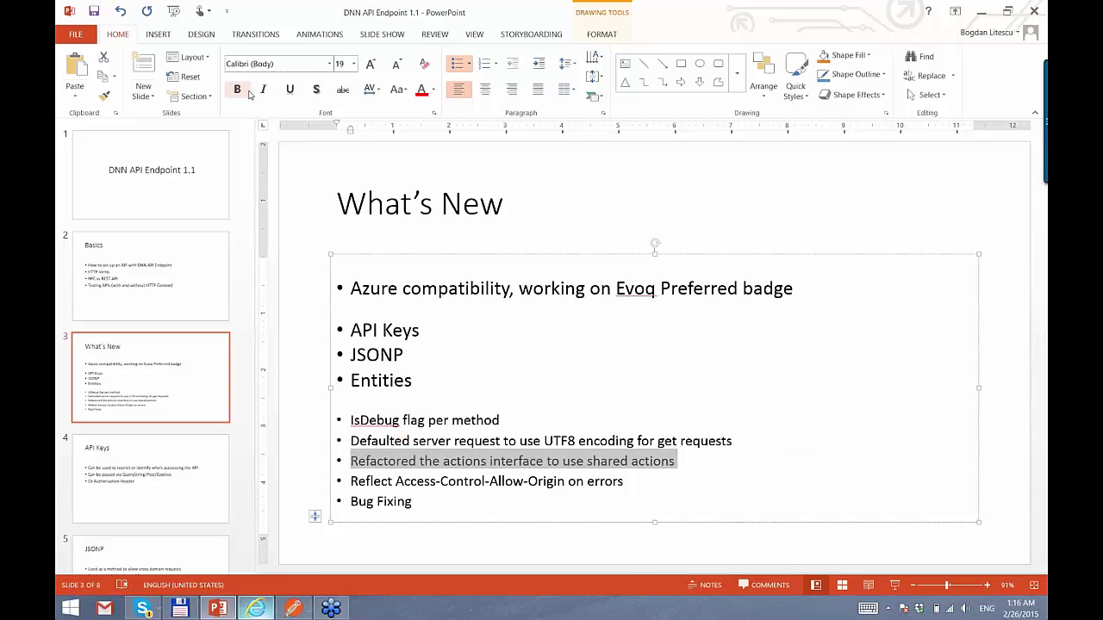
pyautogui.hotkey('ctrl', 'b')
pyautogui.click(772, 463)
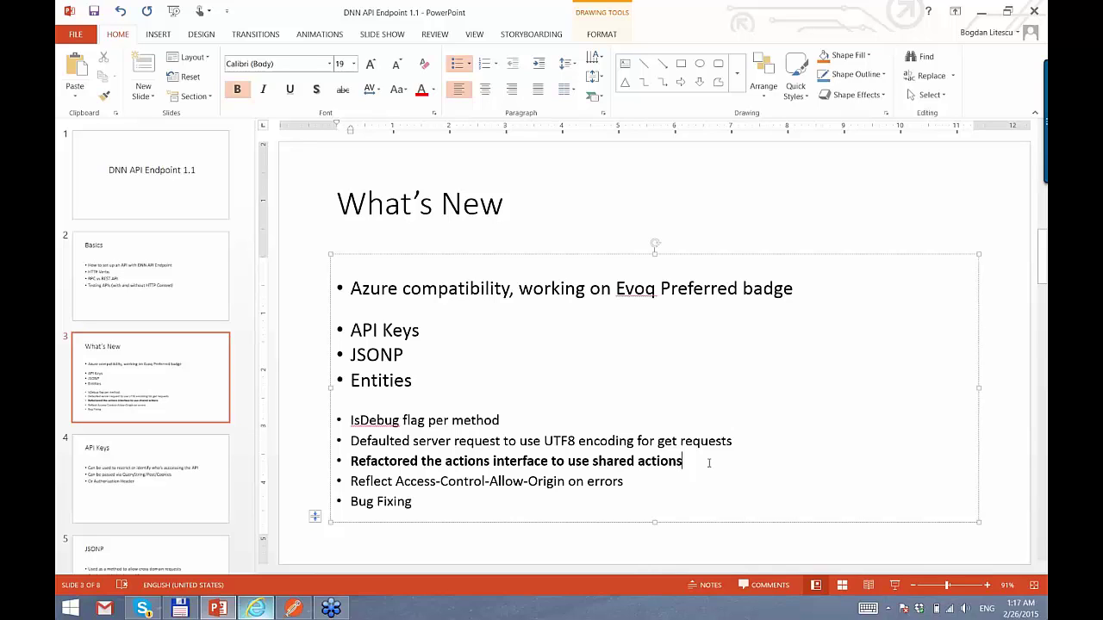
pyautogui.click(151, 478)
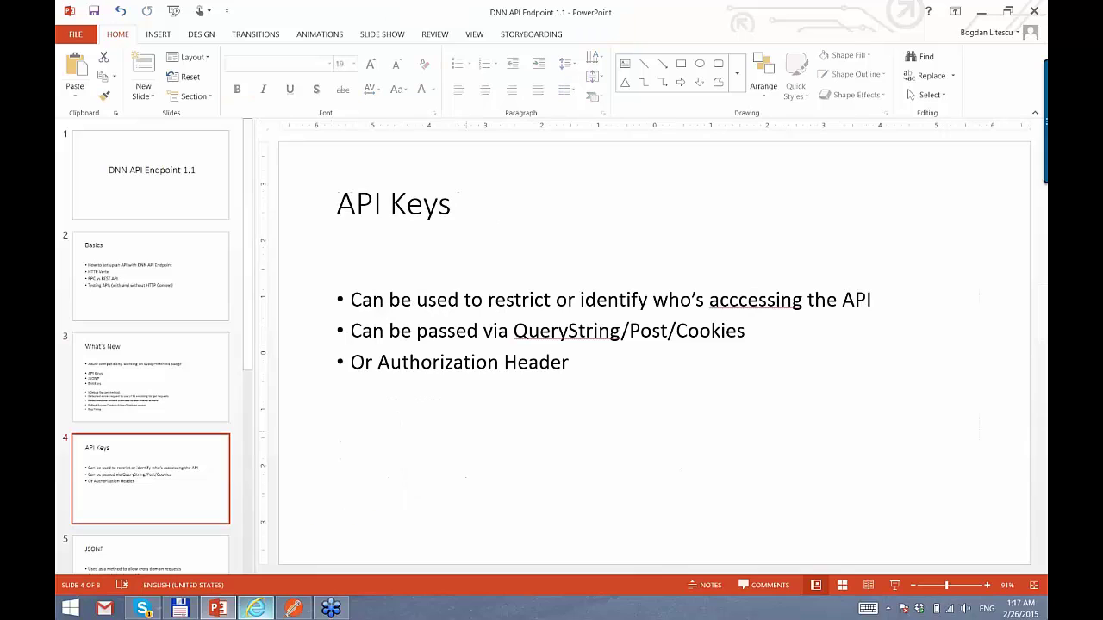
pyautogui.click(582, 393)
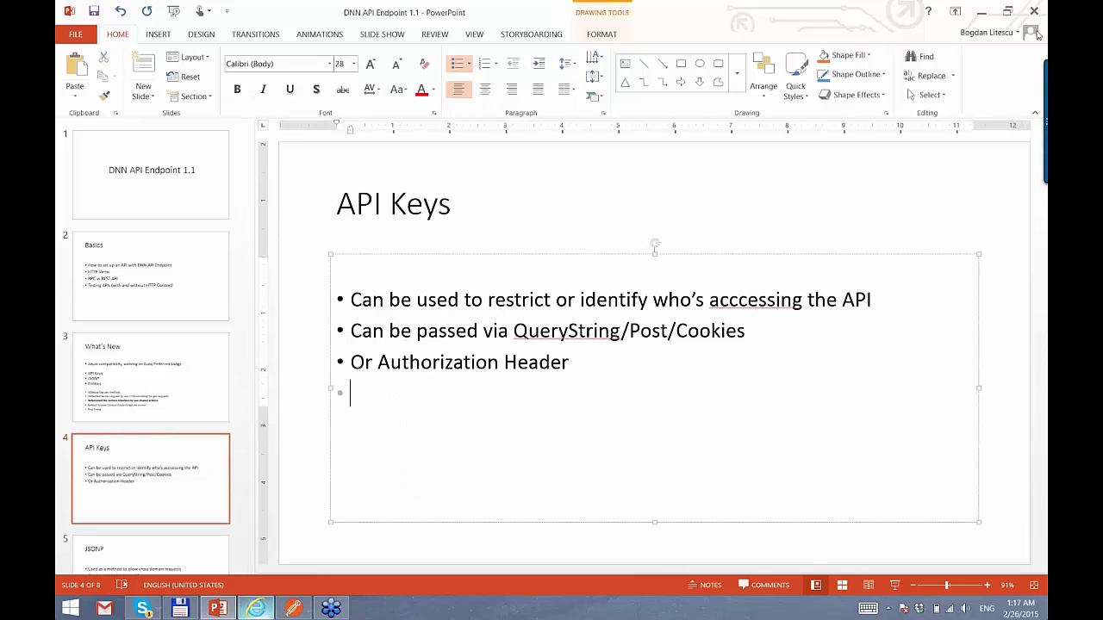
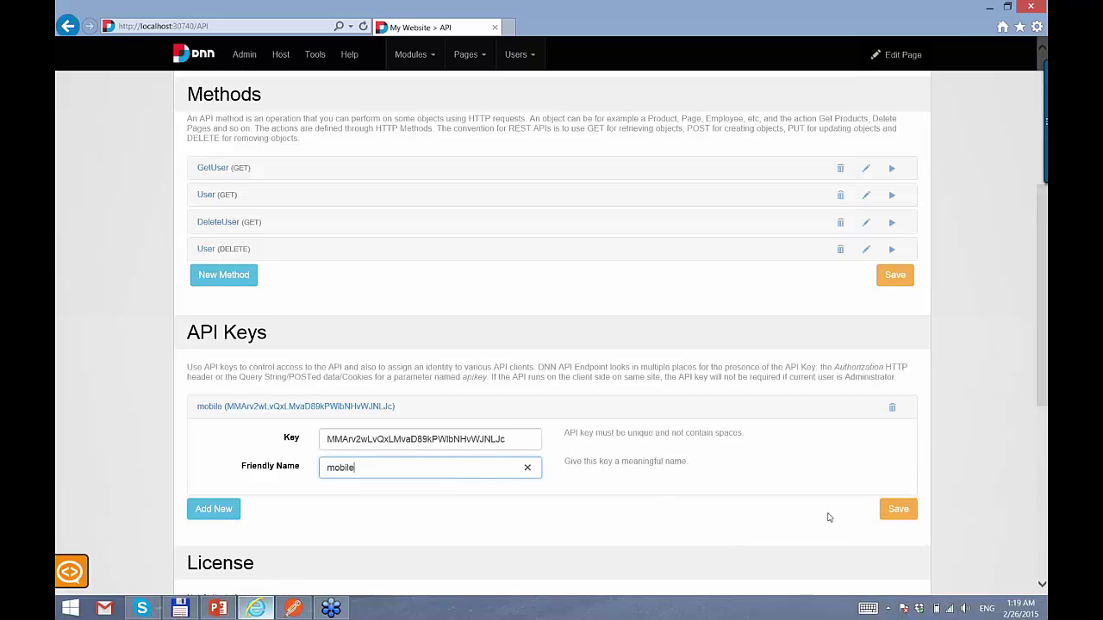
# Save the mobile API key, then open GetUser's edit form down to its Cross Domain Policy options
pyautogui.click(896, 510)
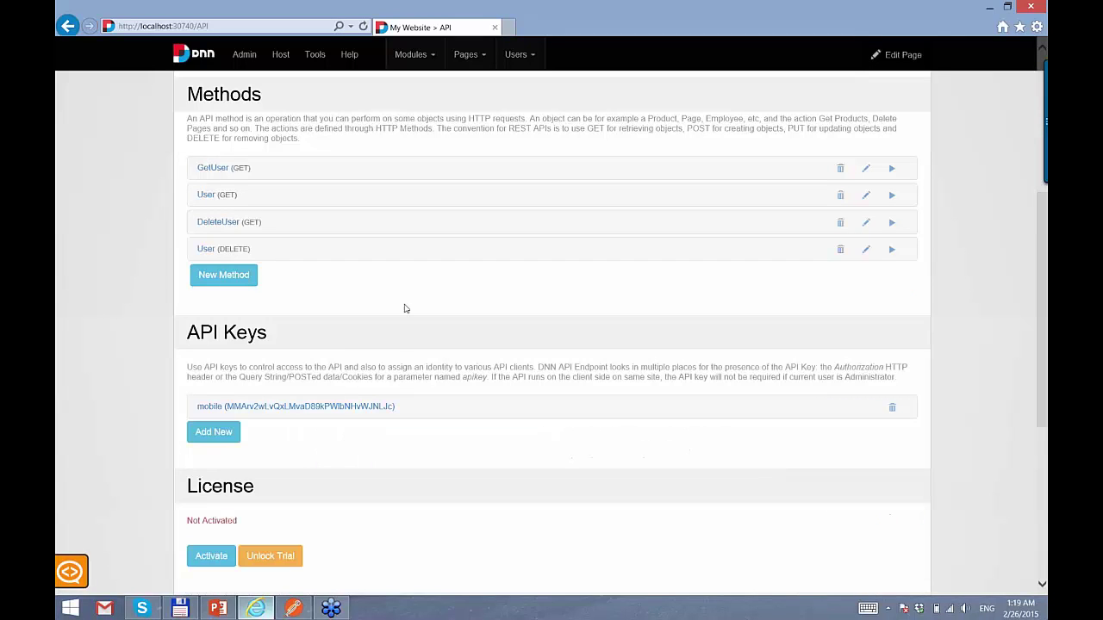
pyautogui.click(238, 169)
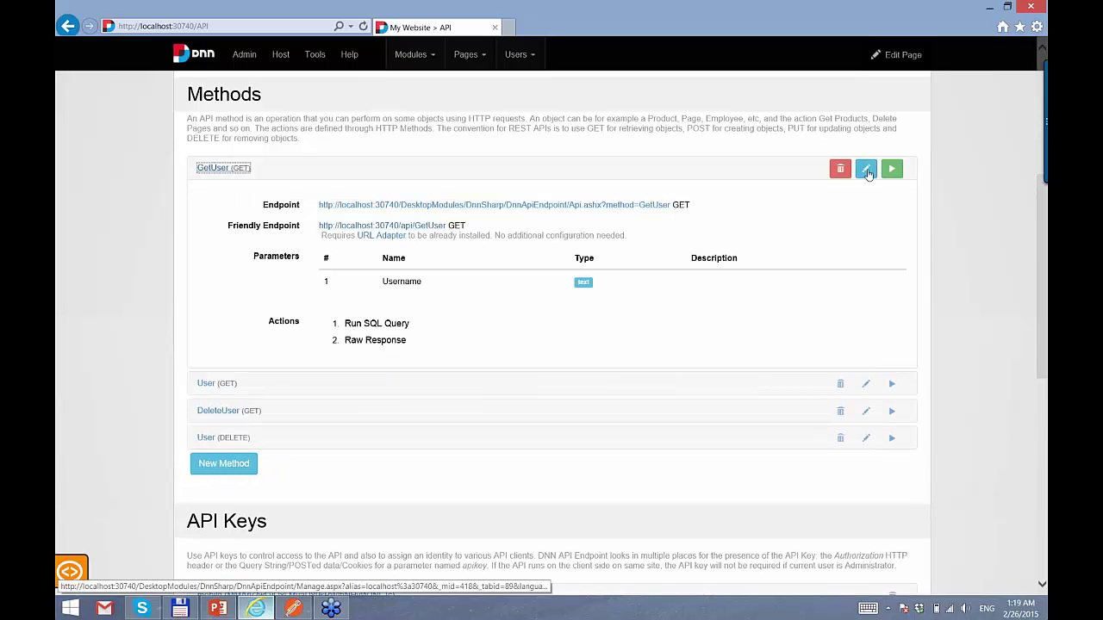
pyautogui.click(866, 168)
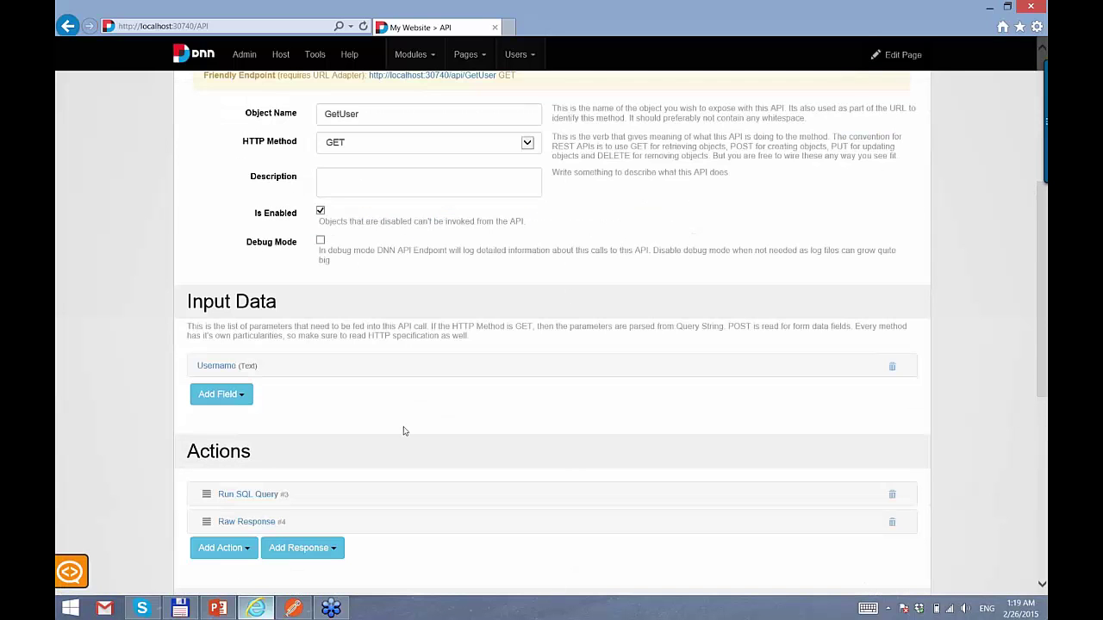
pyautogui.scroll(-3, 405, 427)
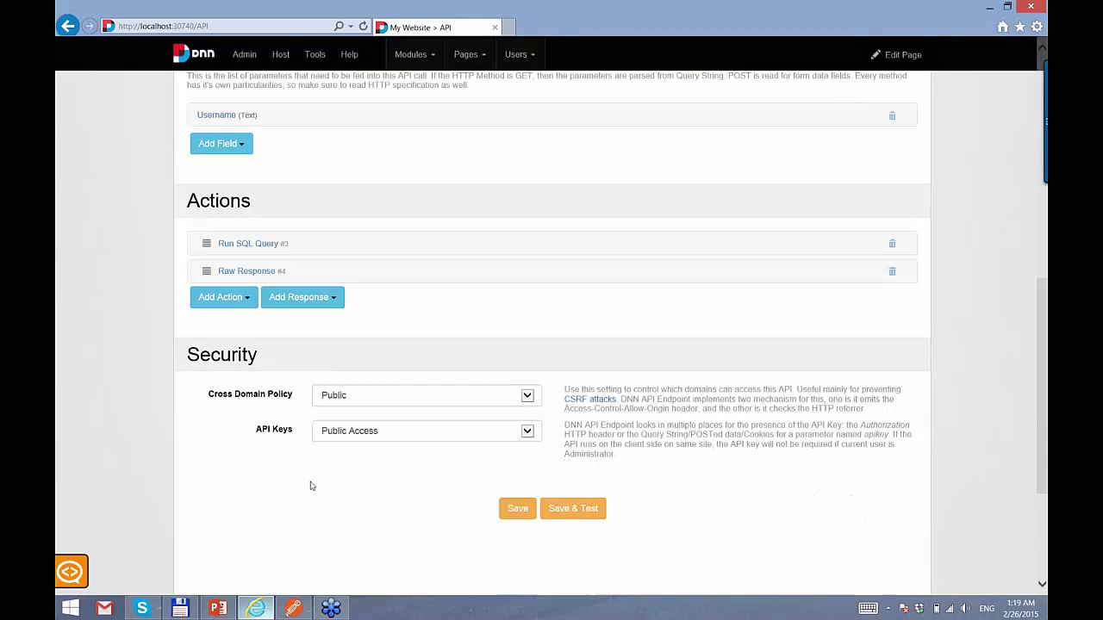
pyautogui.scroll(-2, 310, 482)
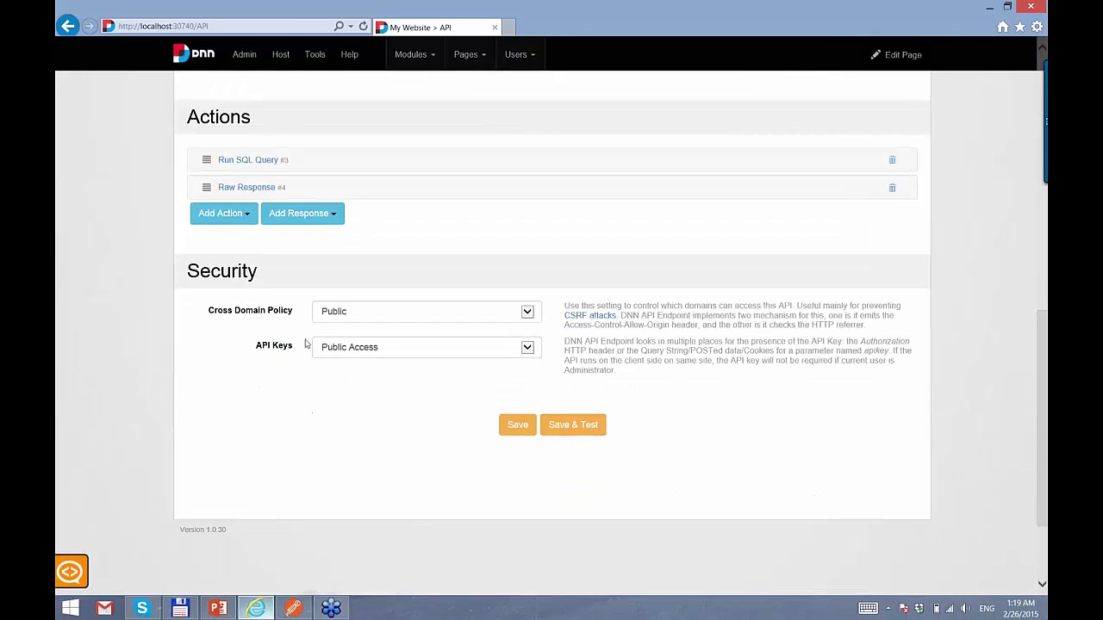
pyautogui.click(395, 315)
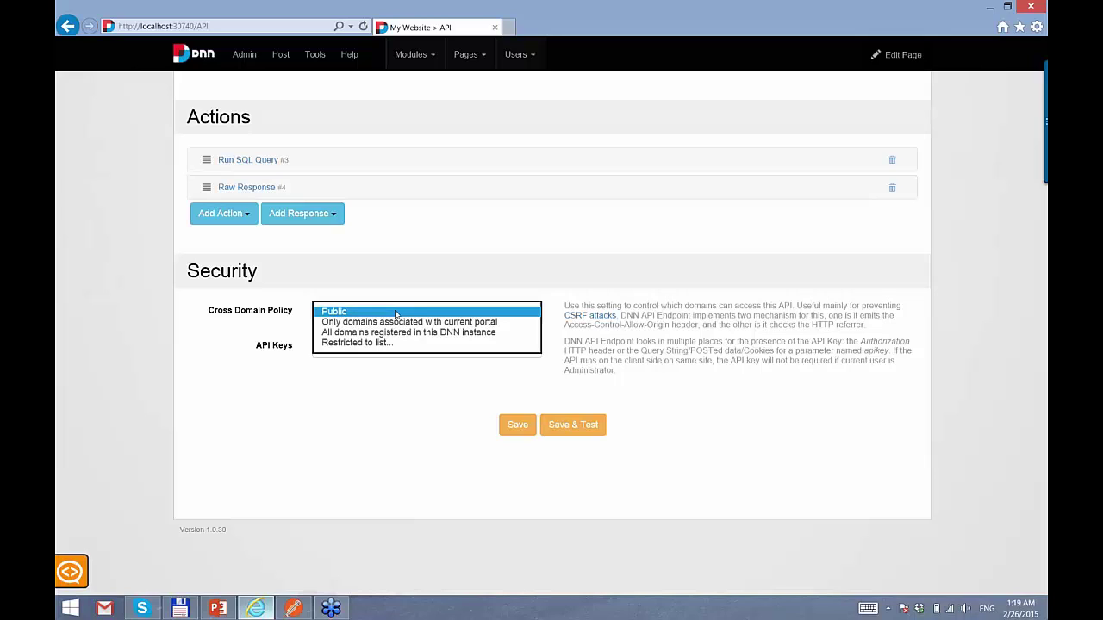
# Try each Cross Domain Policy option for GetUser, then set it back to Public
pyautogui.click(397, 323)
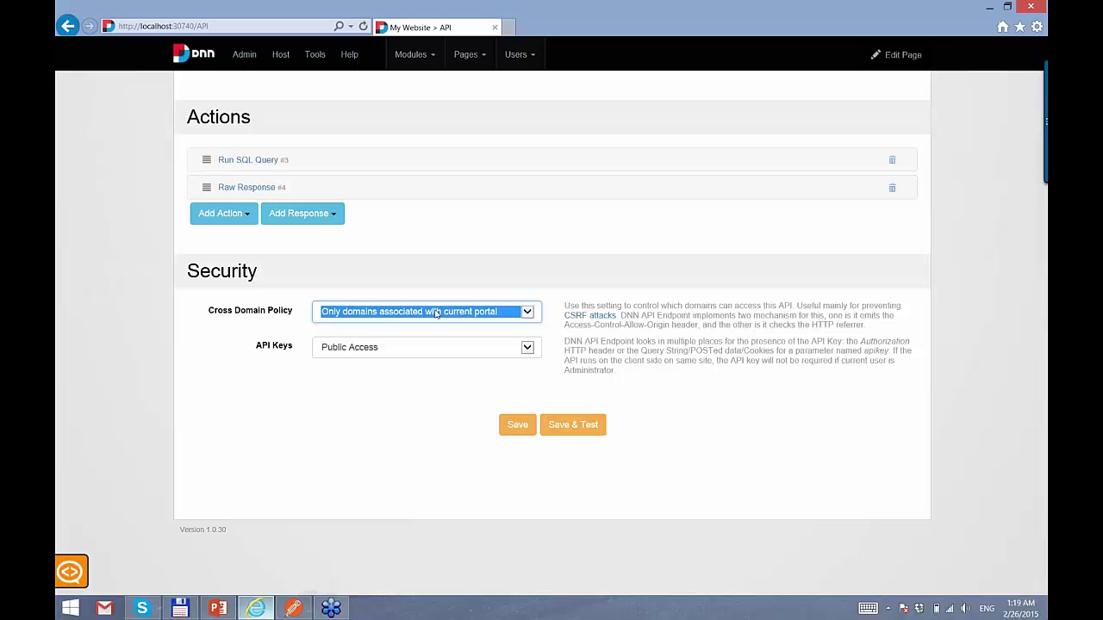
pyautogui.click(380, 397)
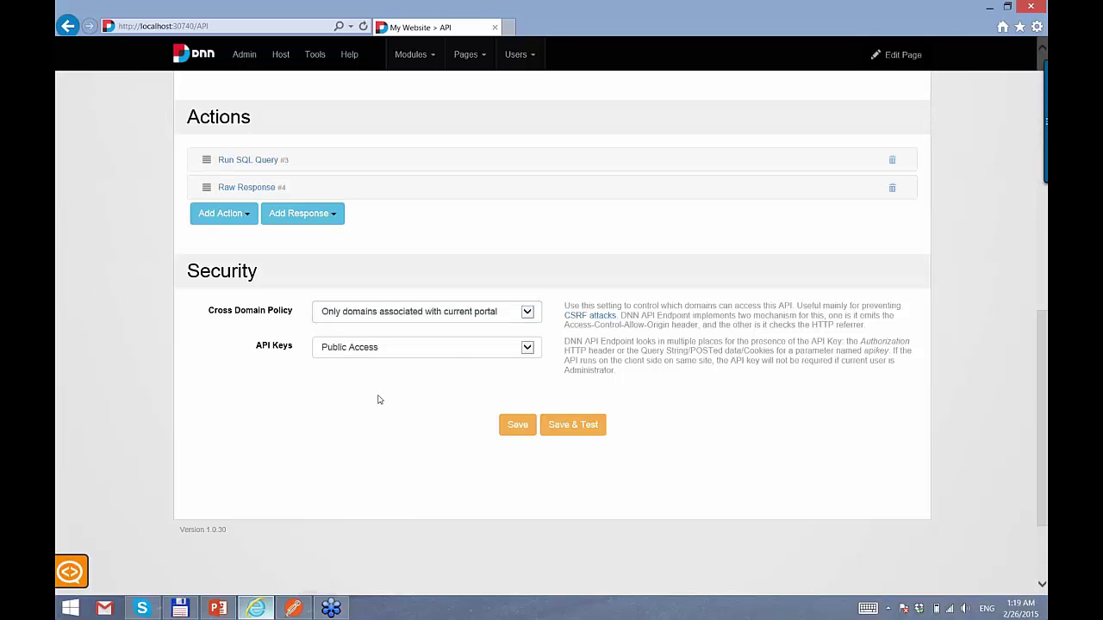
pyautogui.click(488, 315)
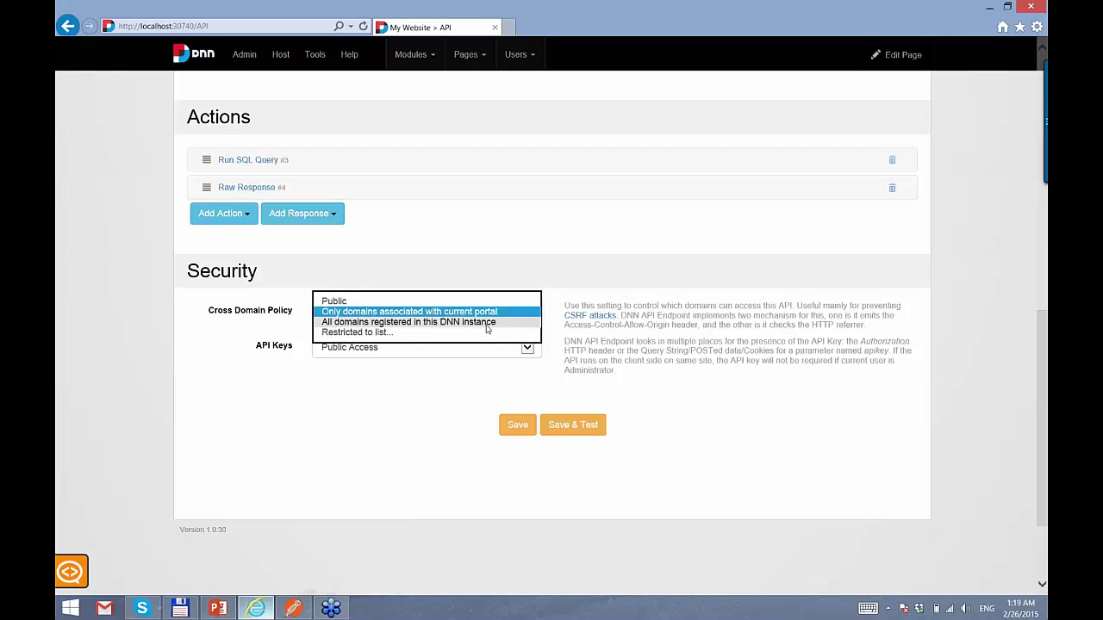
pyautogui.click(488, 322)
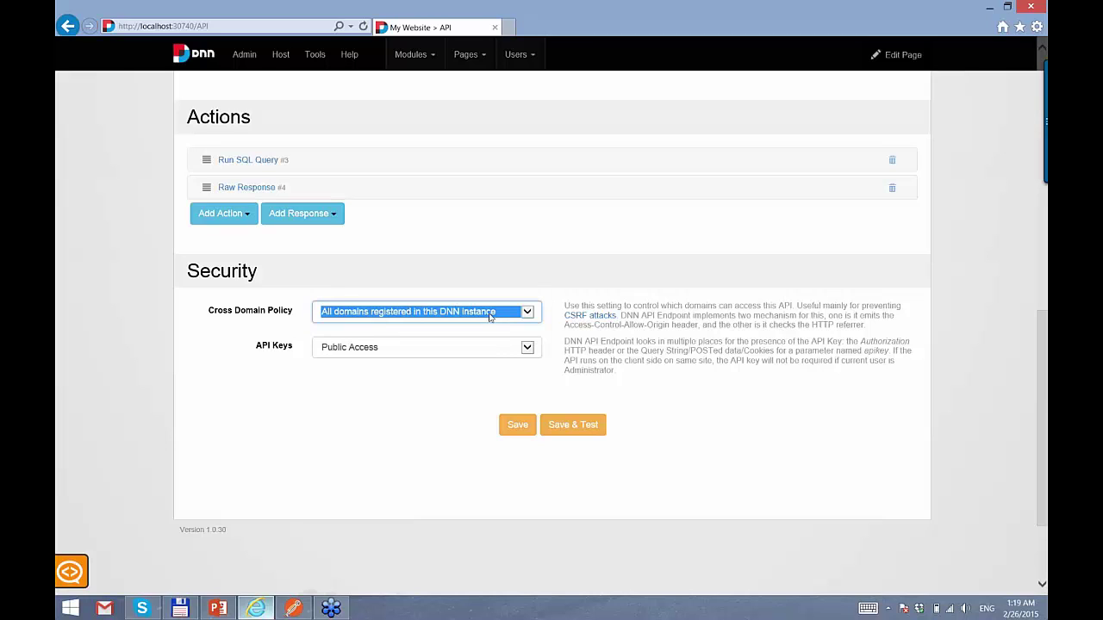
pyautogui.click(489, 316)
pyautogui.click(382, 341)
pyautogui.click(387, 317)
pyautogui.click(384, 325)
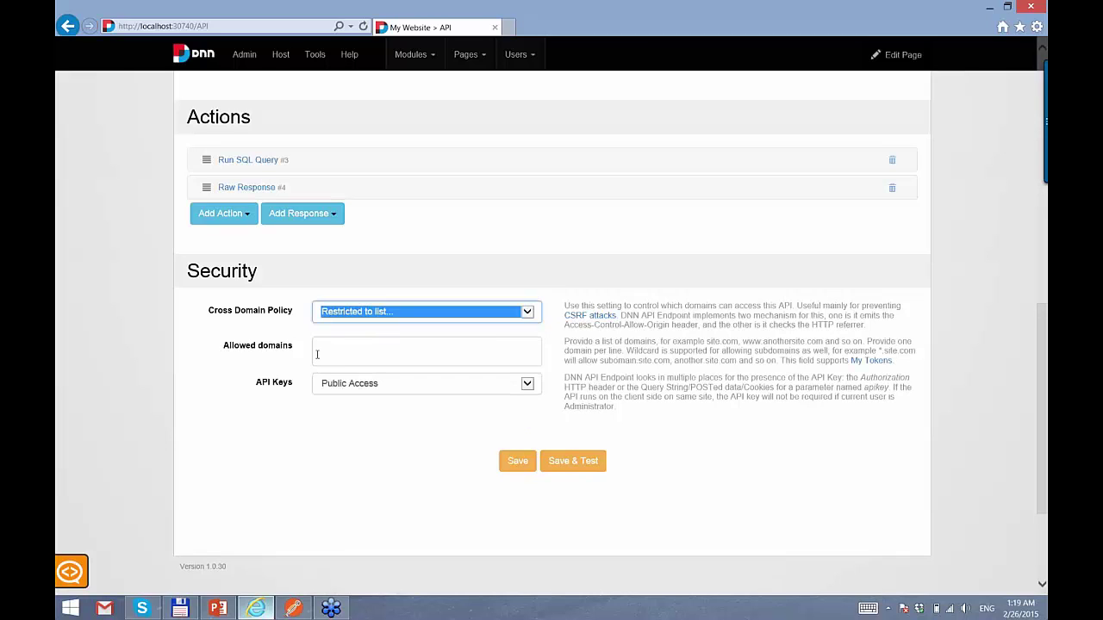
pyautogui.click(382, 312)
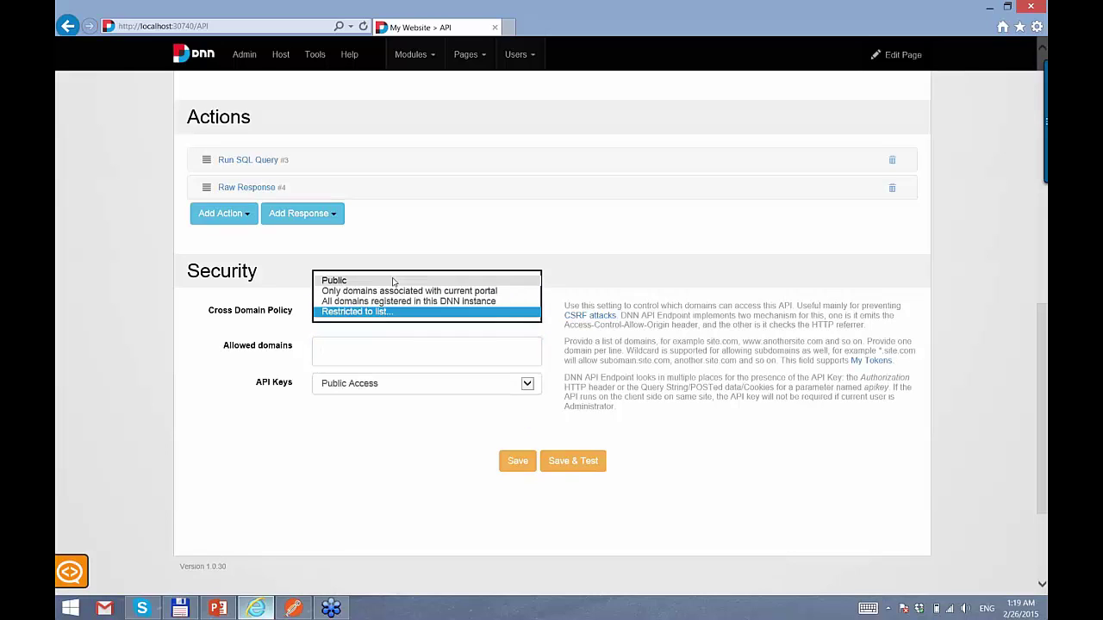
pyautogui.click(392, 281)
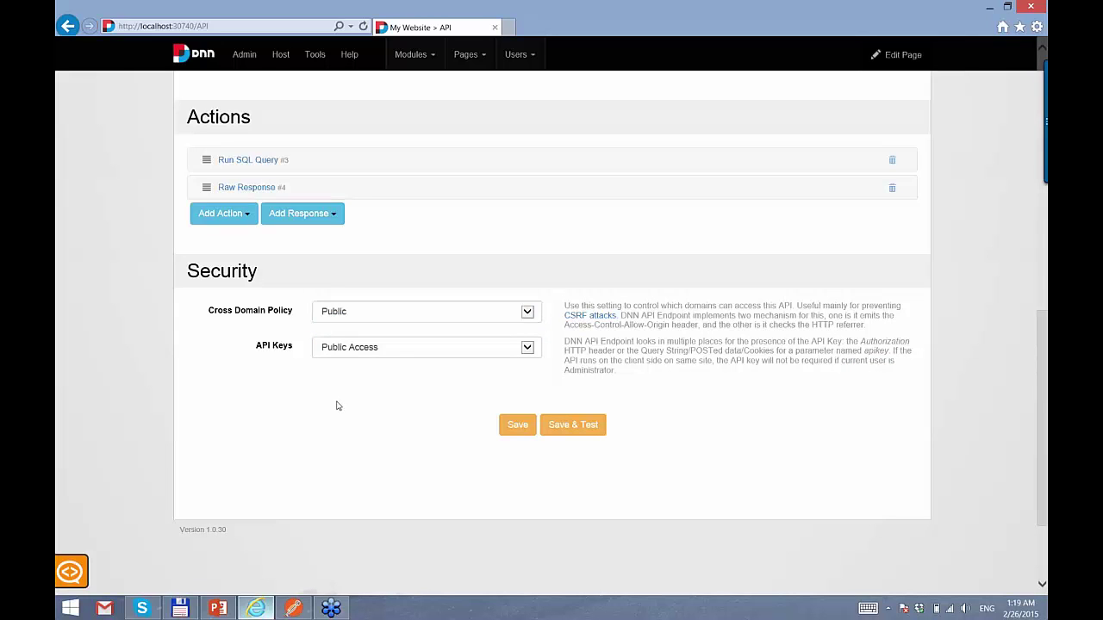
# Set GetUser's API Keys to Restricted to list and allow only the mobile key
pyautogui.click(355, 353)
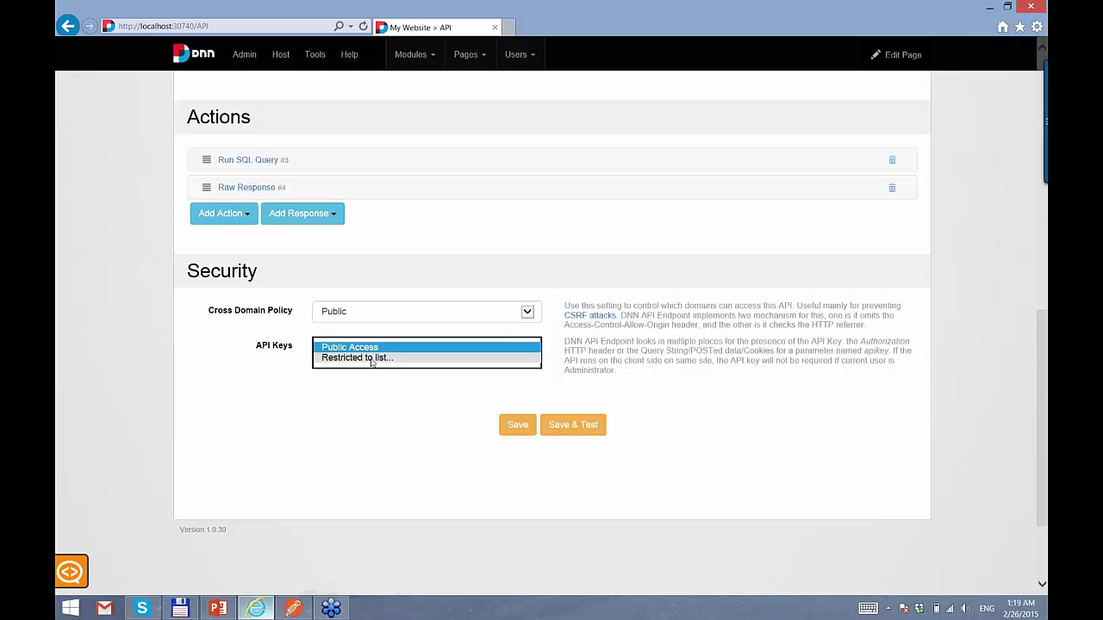
pyautogui.click(371, 357)
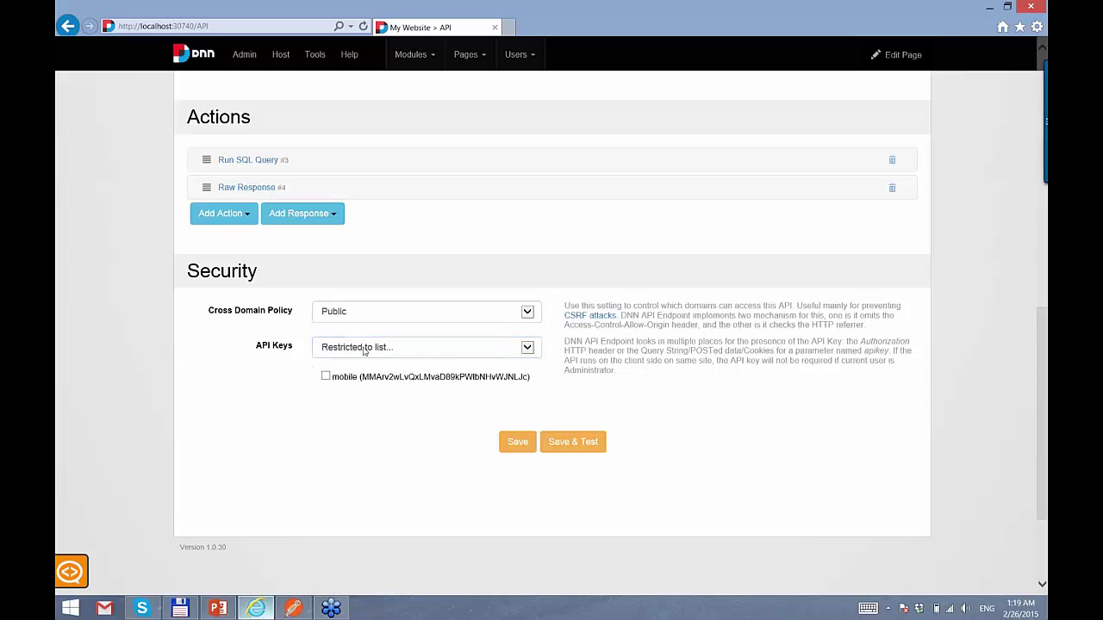
pyautogui.click(327, 376)
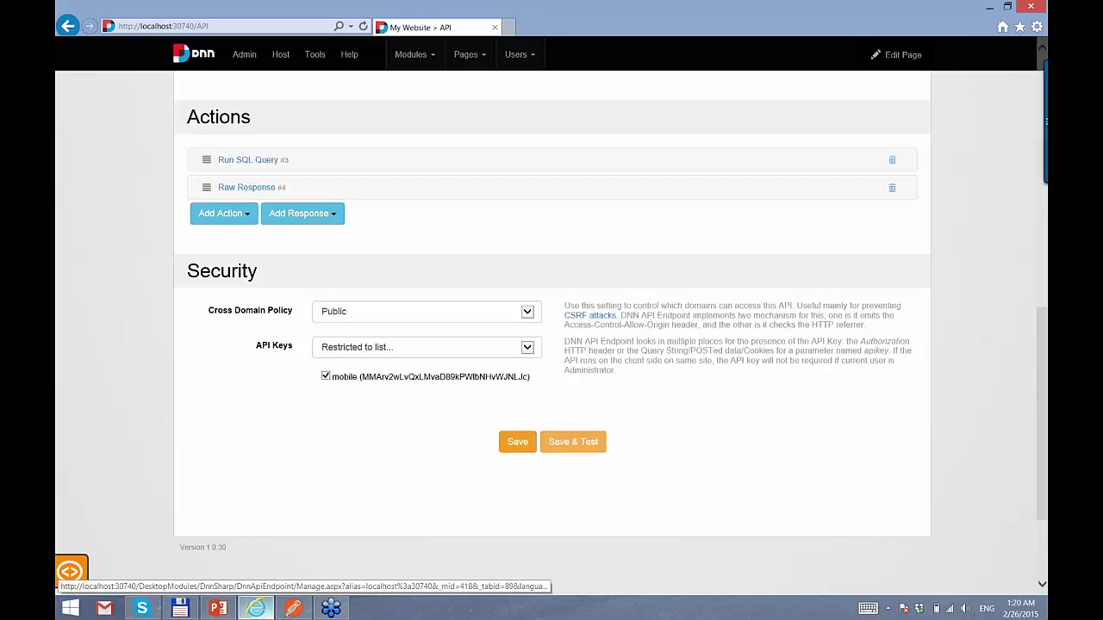
# Save the GetUser method settings
pyautogui.click(518, 441)
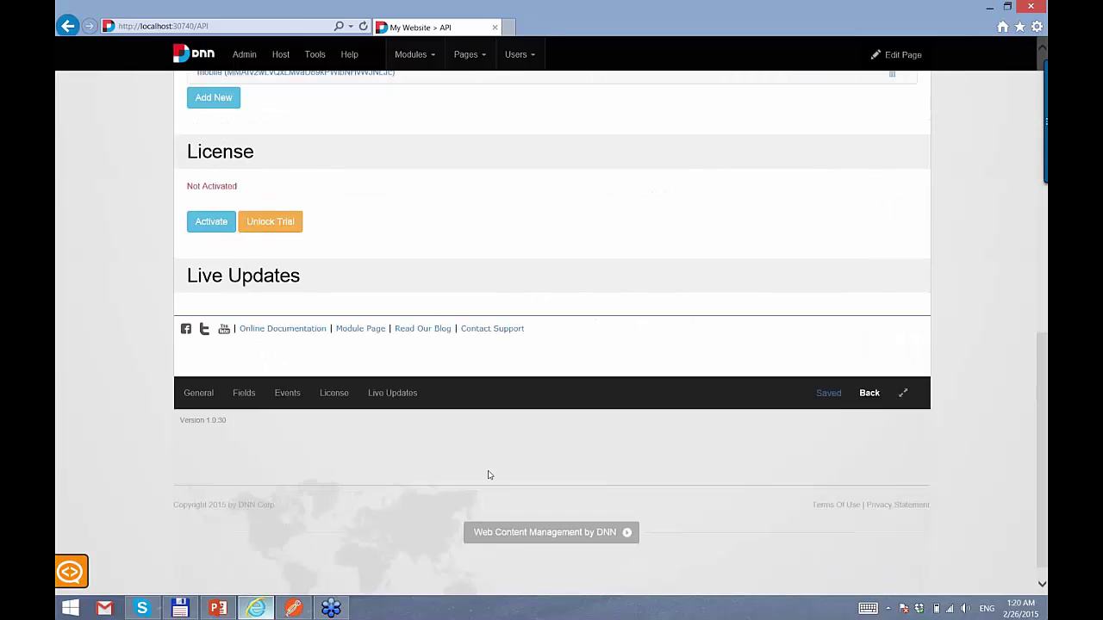
pyautogui.scroll(5, 483, 476)
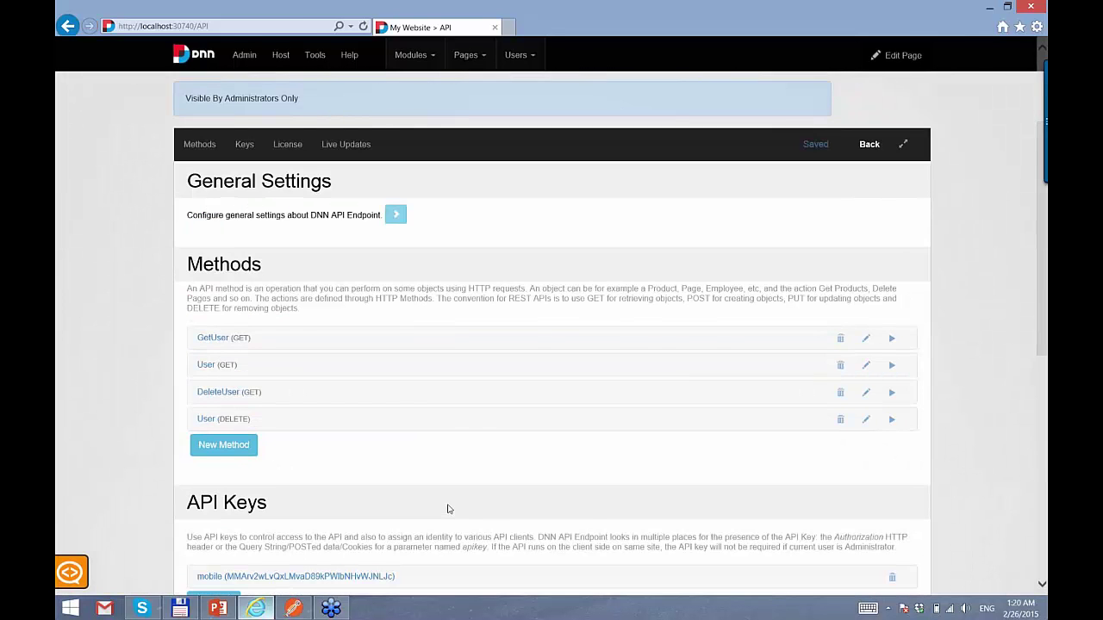
pyautogui.scroll(-1, 448, 500)
pyautogui.scroll(-1, 448, 498)
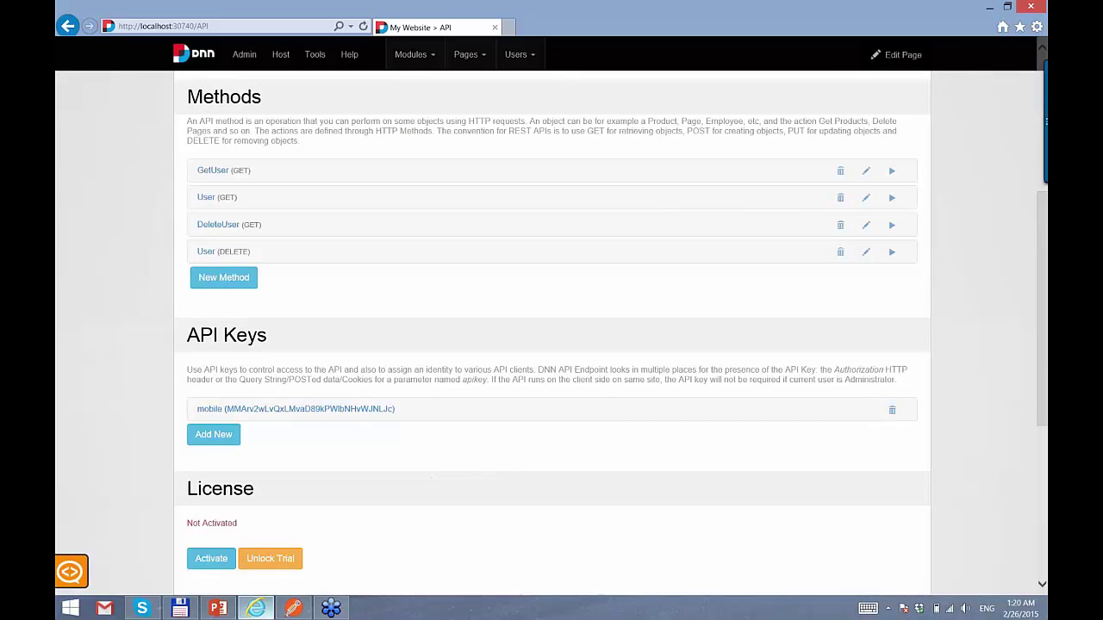
# Test GetUser with Username 'host' and review the SuperUser result and sample jQuery code
pyautogui.click(892, 173)
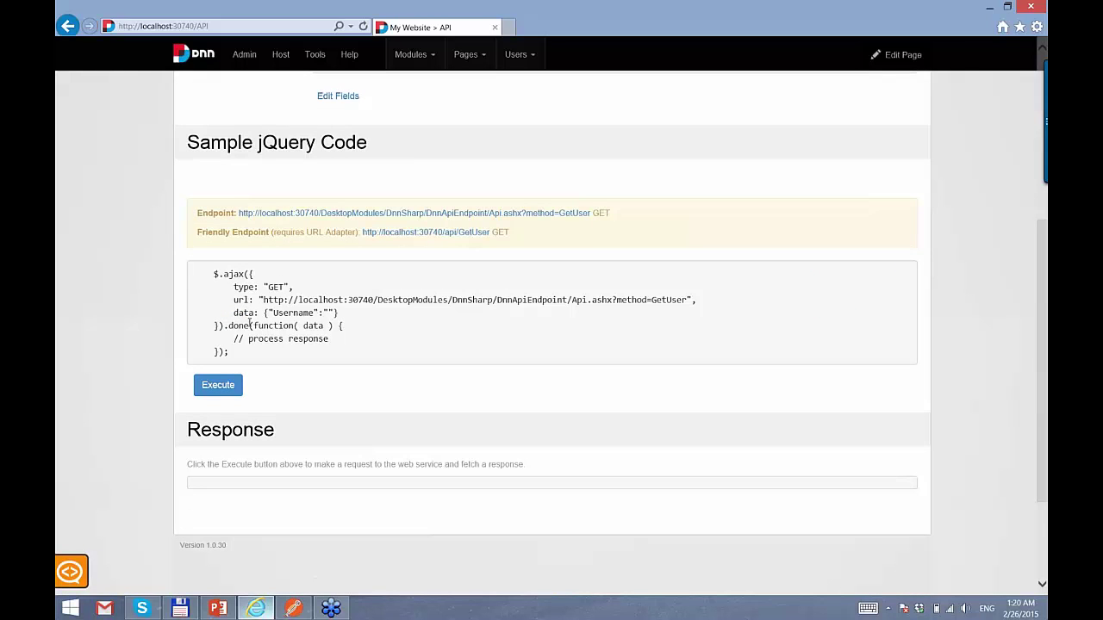
pyautogui.click(228, 389)
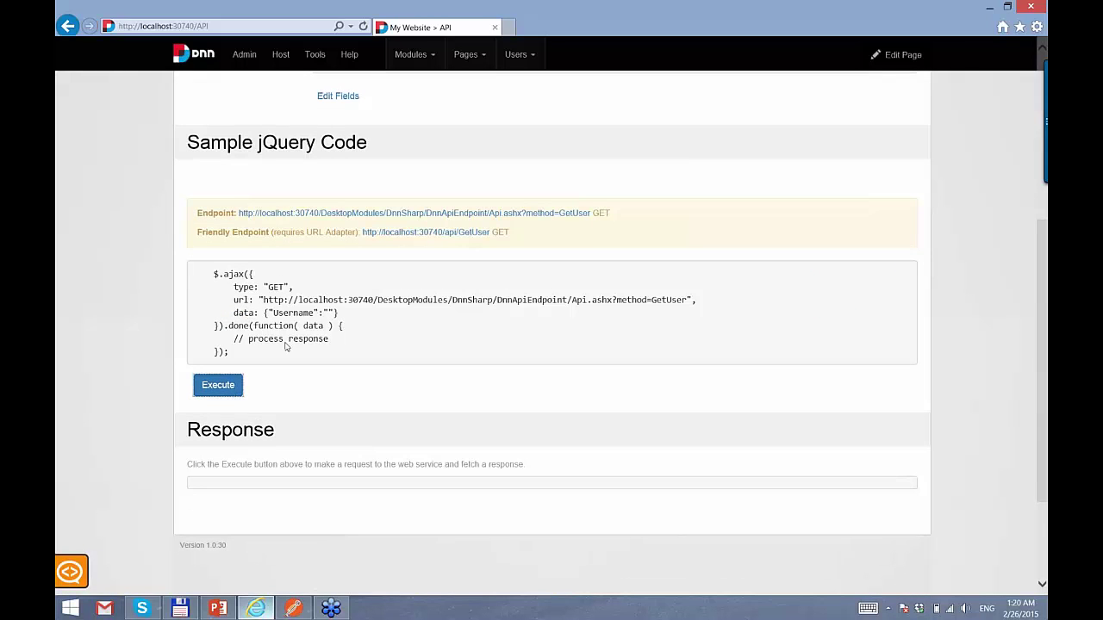
pyautogui.scroll(1, 260, 179)
pyautogui.click(357, 145)
pyautogui.write('host')
pyautogui.click(226, 474)
pyautogui.scroll(-1, 263, 480)
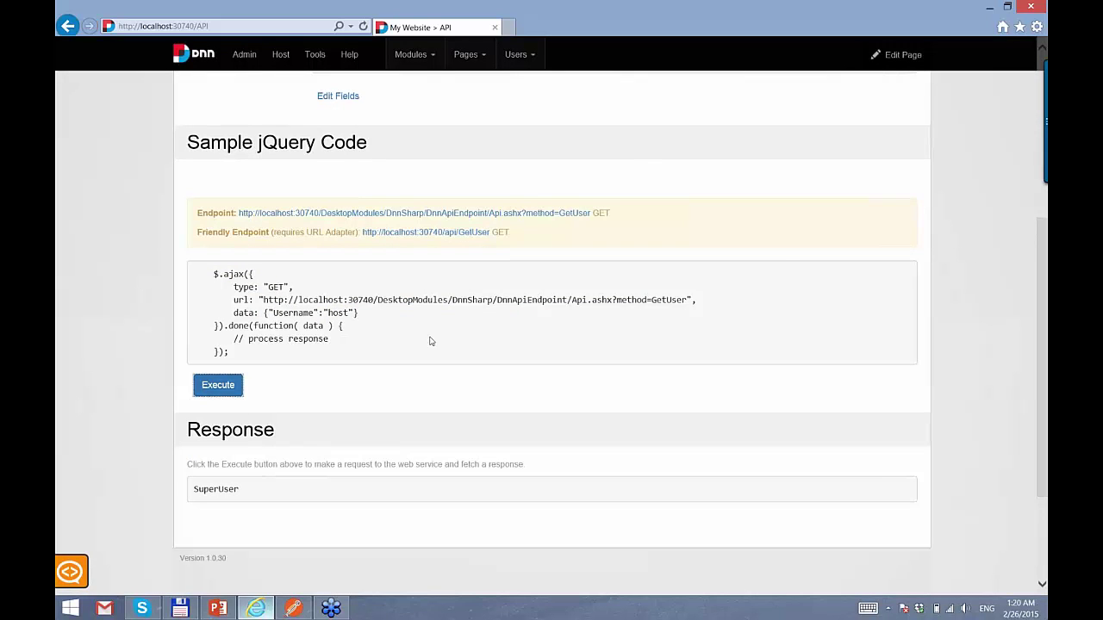
pyautogui.scroll(2, 486, 365)
pyautogui.scroll(-1, 488, 378)
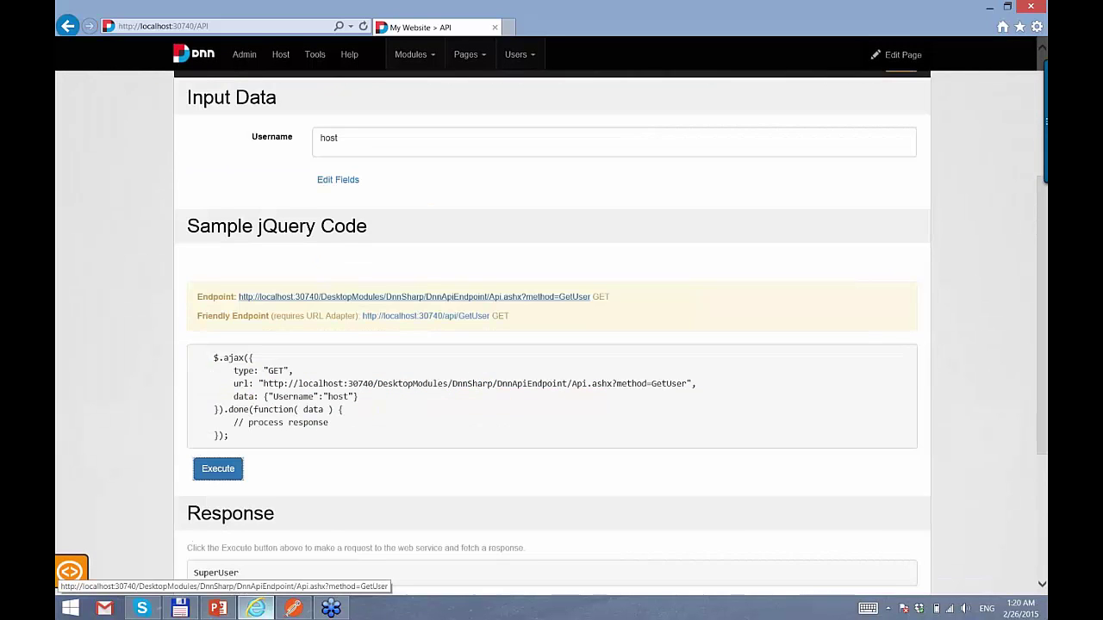
pyautogui.scroll(2, 513, 364)
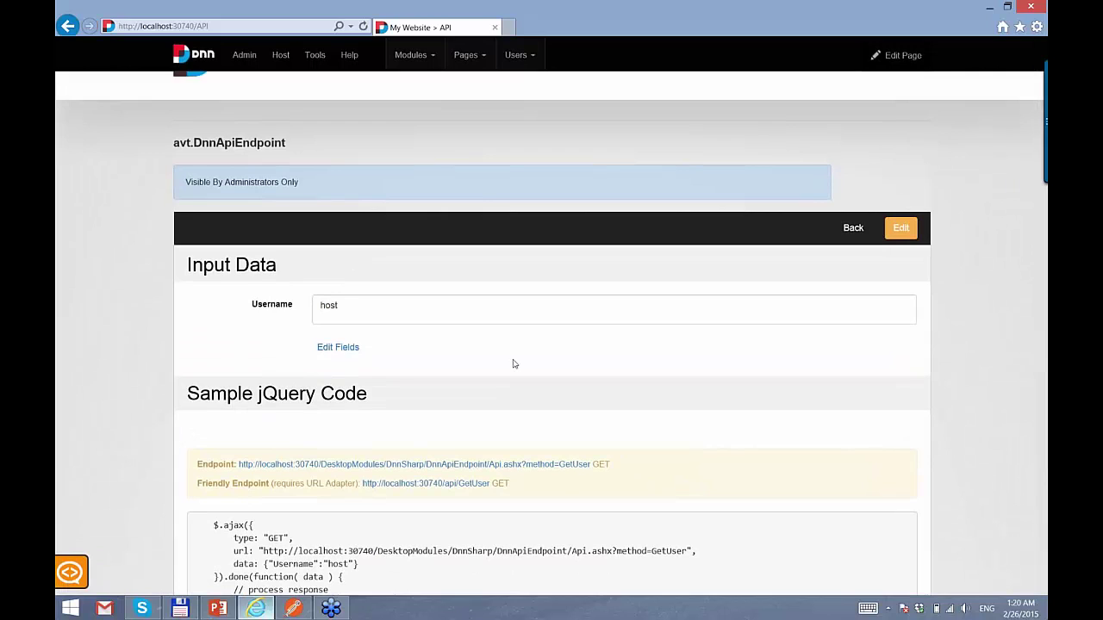
pyautogui.scroll(-1, 513, 363)
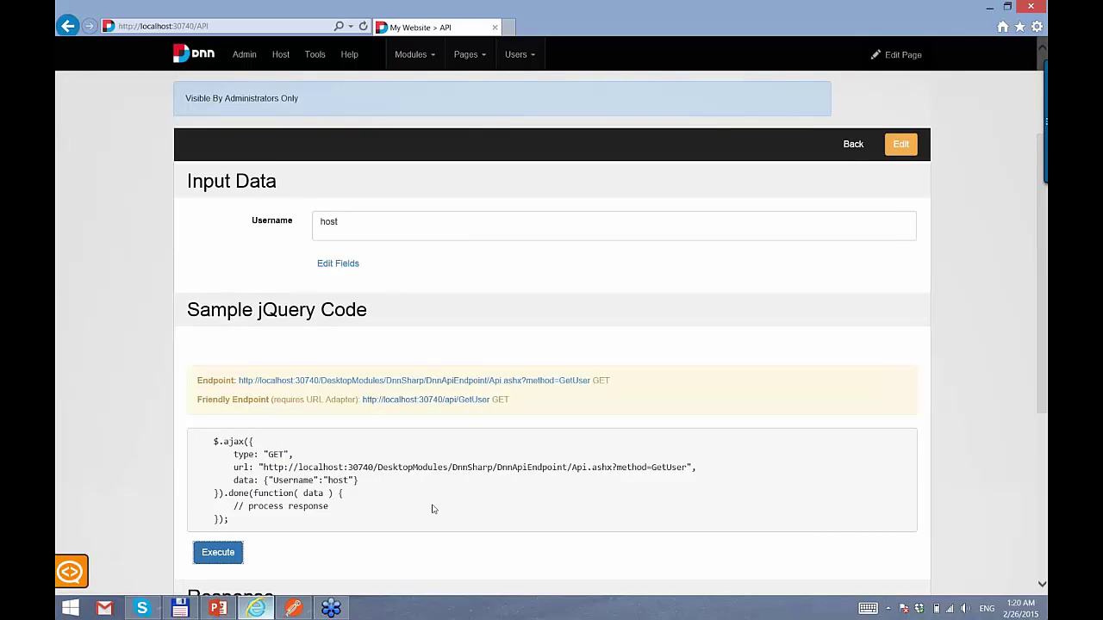
# Resend the GetUser request in Postman and inspect the not-authorized error message
pyautogui.click(297, 608)
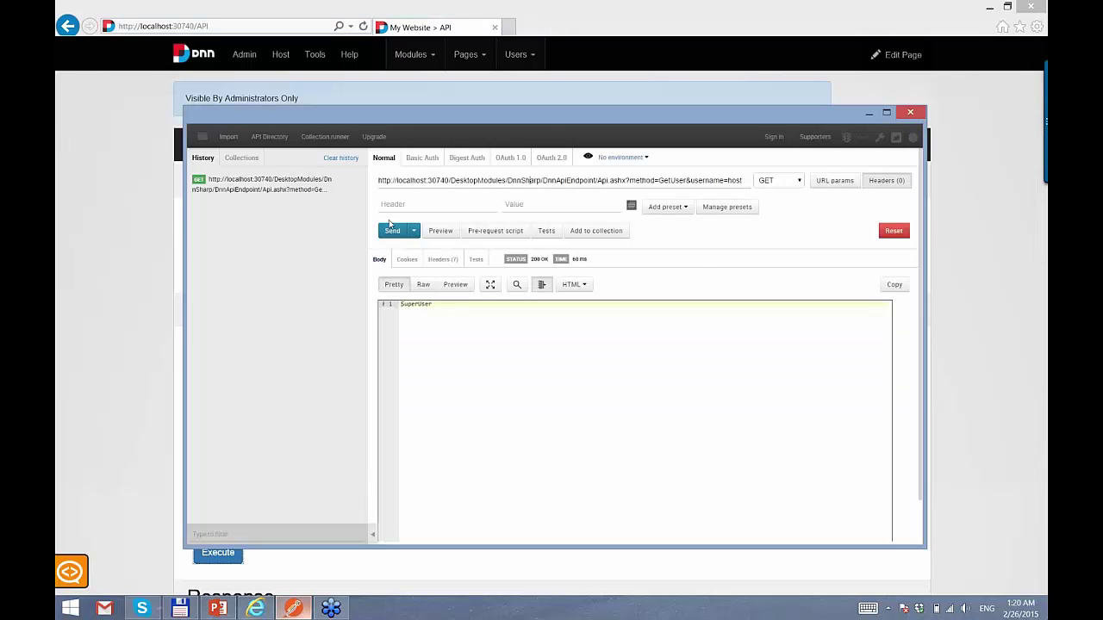
pyautogui.click(392, 230)
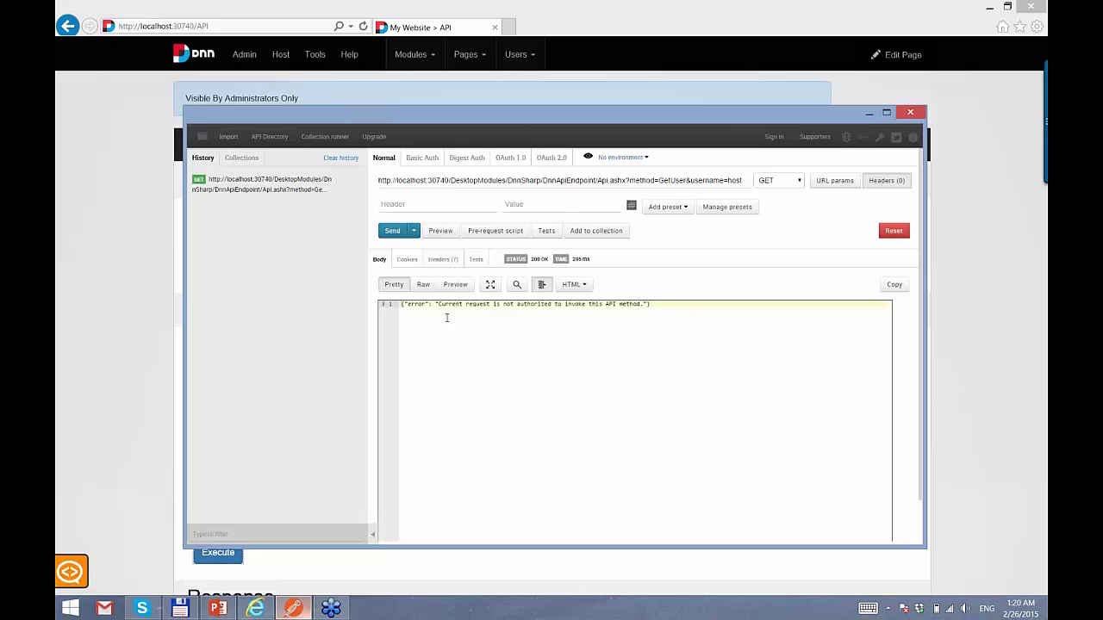
pyautogui.moveTo(439, 304); pyautogui.dragTo(587, 305)
pyautogui.click(601, 304)
pyautogui.press('End')
# Show the API Keys slide on passing keys via QueryString/Post/Cookies or Authorization Header
pyautogui.click(217, 609)
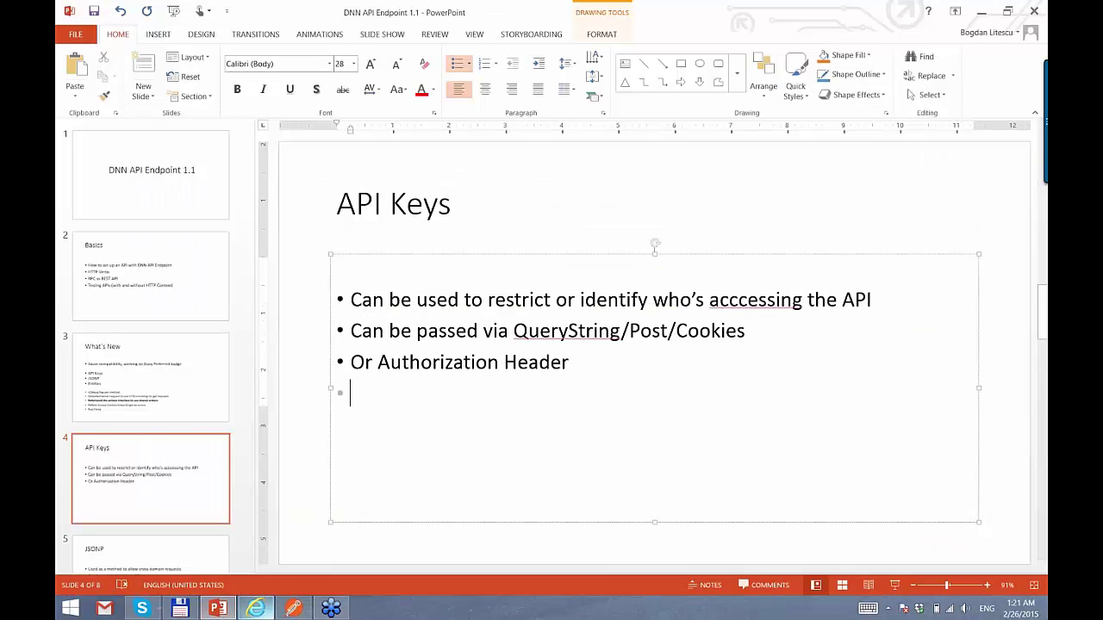
pyautogui.click(515, 331)
# Append an empty '&apikey=' parameter to Postman's GetUser URL, then return to the DNN page
pyautogui.hotkey('alt', 'Tab')
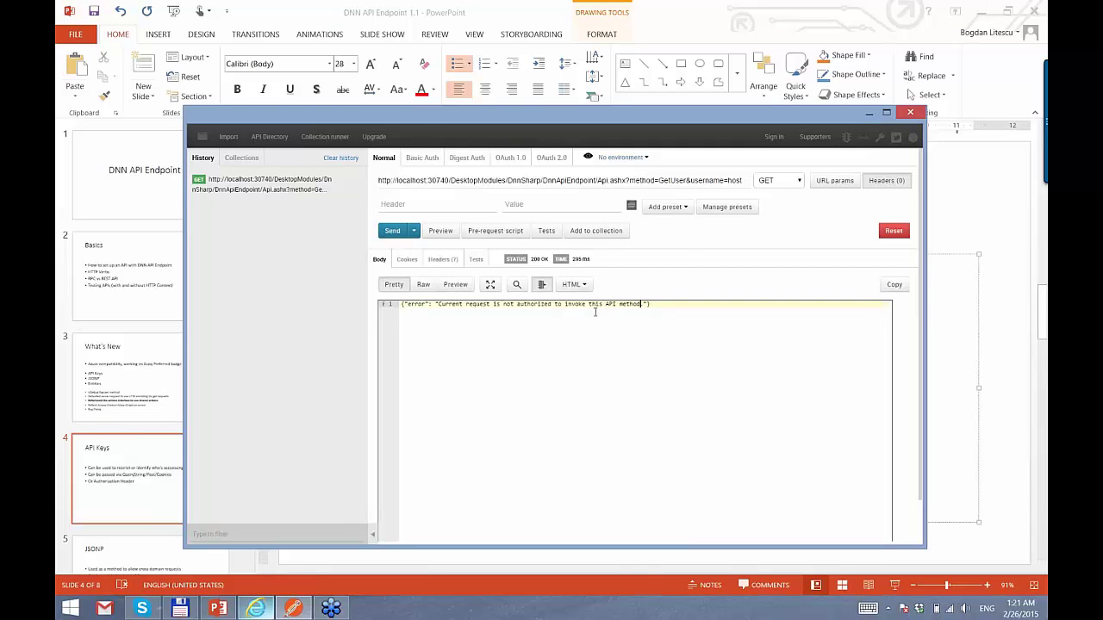
pyautogui.click(704, 182)
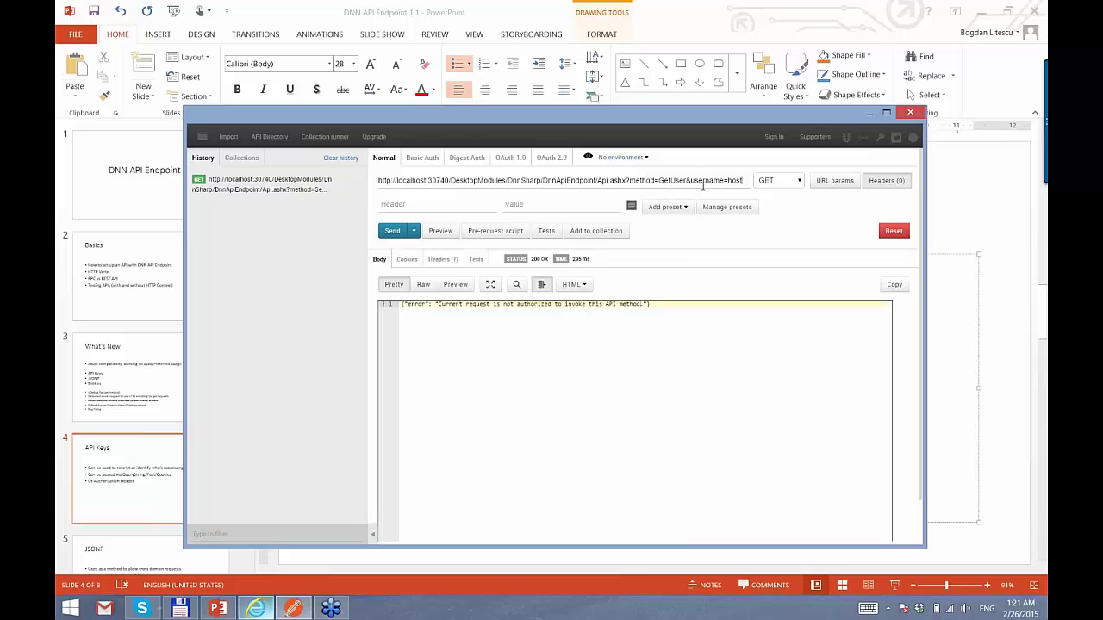
pyautogui.write('&apikey')
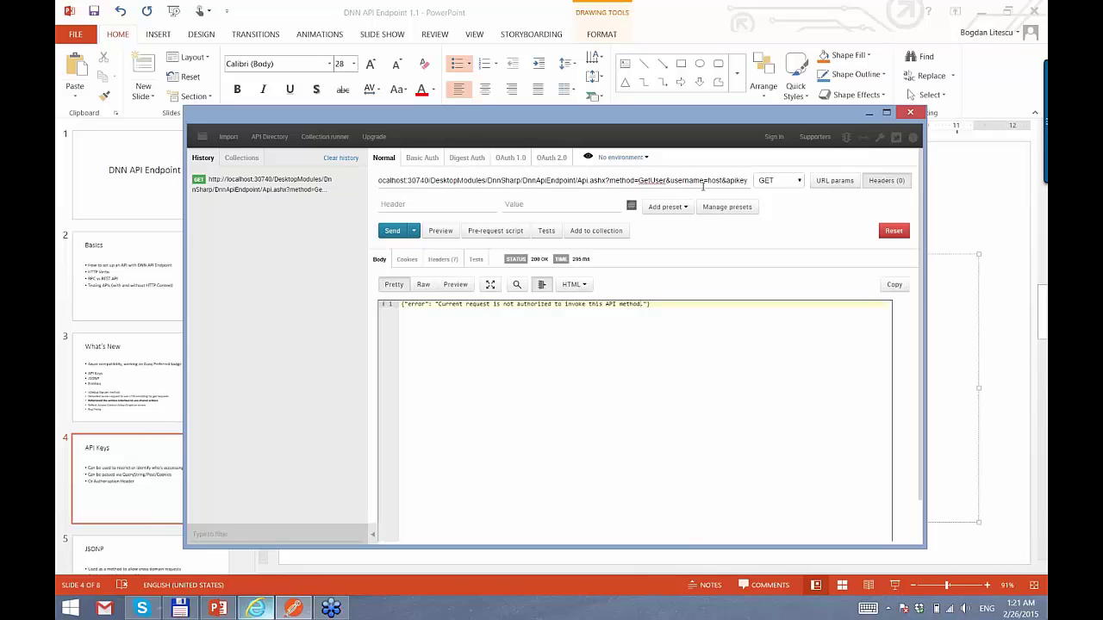
pyautogui.write('=')
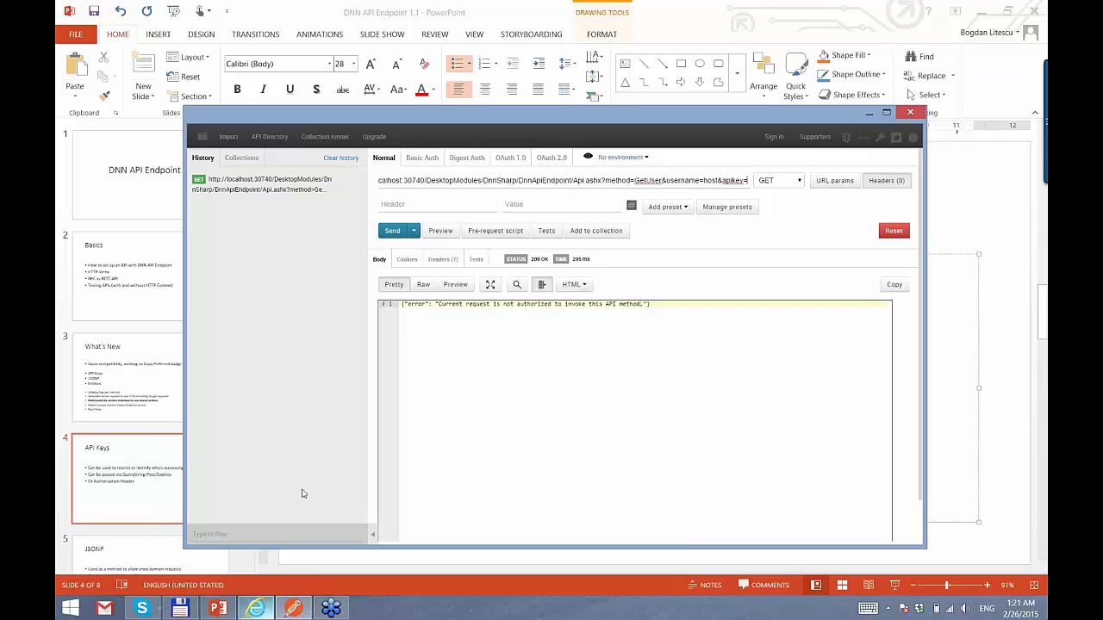
pyautogui.click(259, 611)
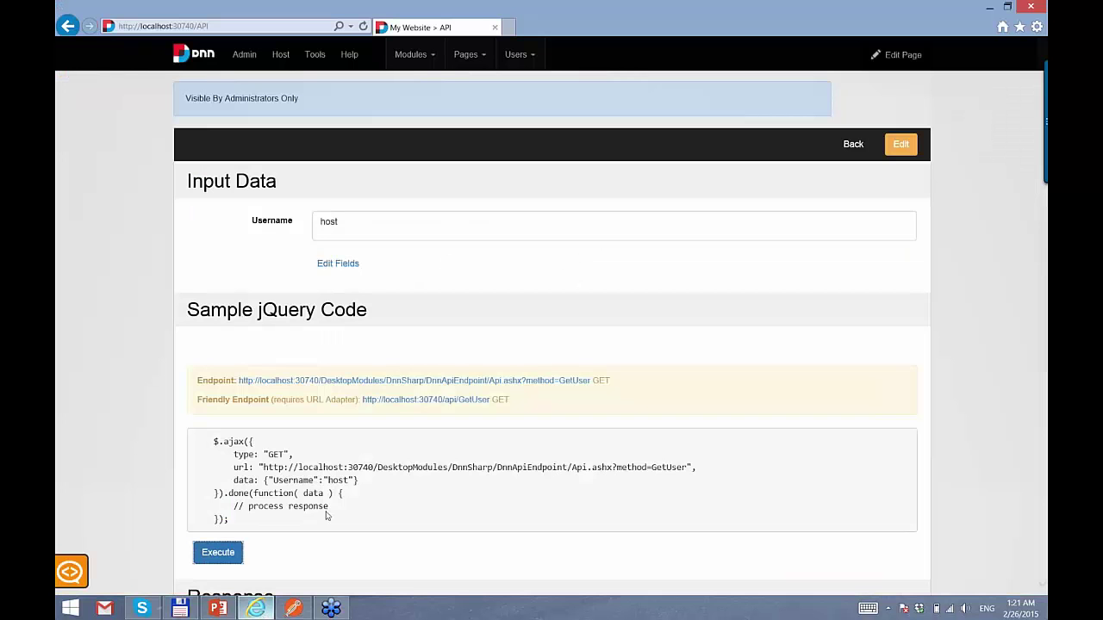
# Back in API settings, review the API Keys explanation and copy the mobile key from its details
pyautogui.click(853, 144)
pyautogui.scroll(-2, 379, 414)
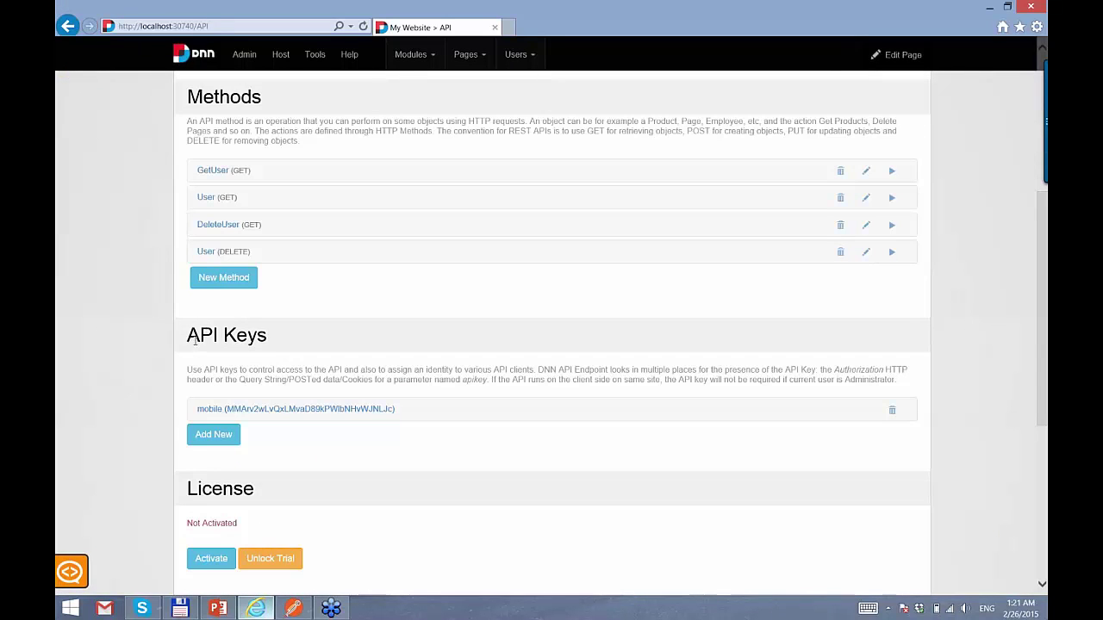
pyautogui.moveTo(190, 371); pyautogui.dragTo(894, 385)
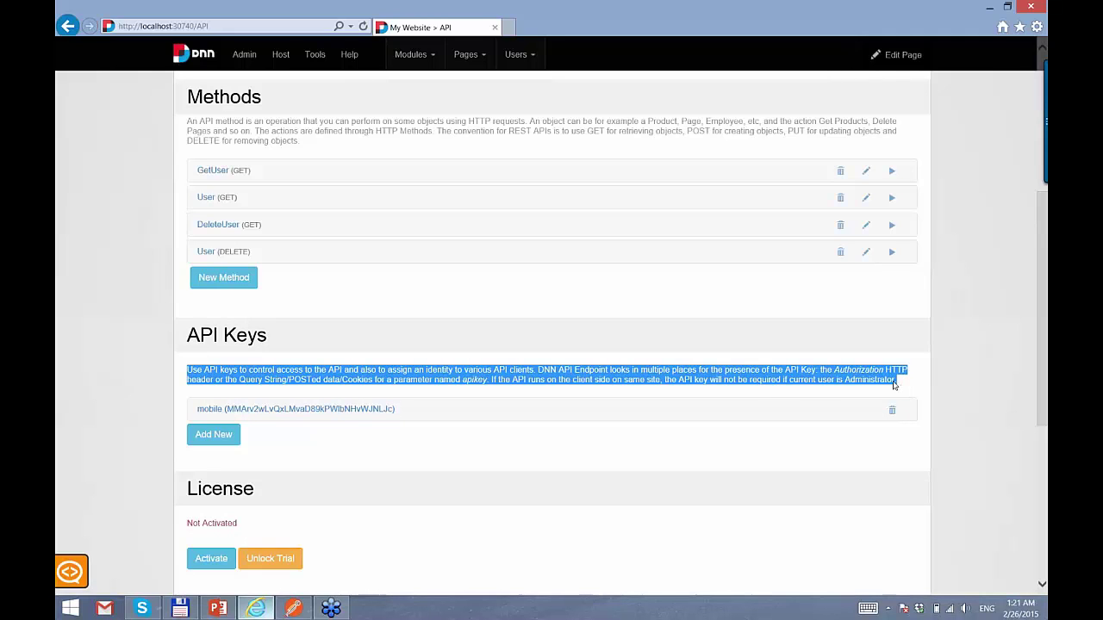
pyautogui.click(887, 383)
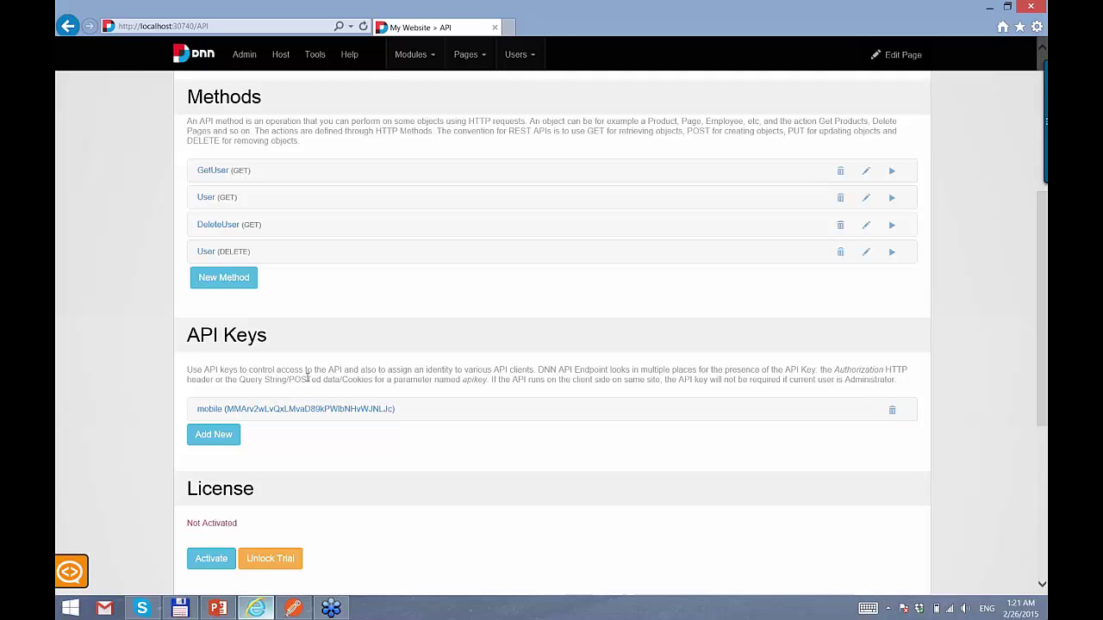
pyautogui.tripleClick(478, 382)
pyautogui.click(478, 379)
pyautogui.doubleClick(478, 379)
pyautogui.click(380, 442)
pyautogui.click(293, 409)
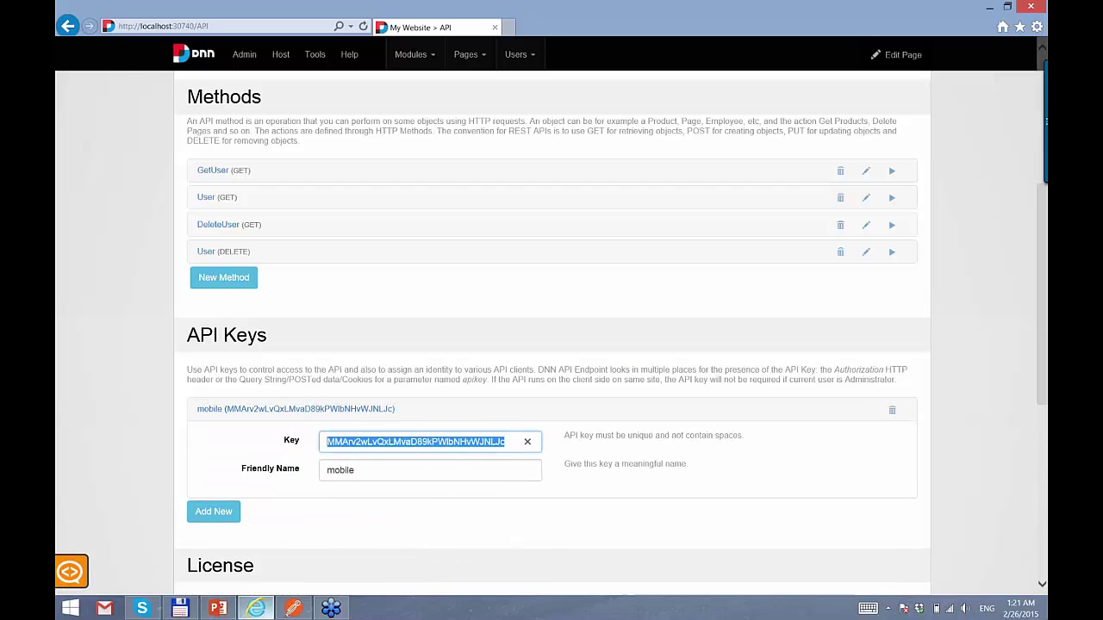
pyautogui.hotkey('alt', 'Tab')
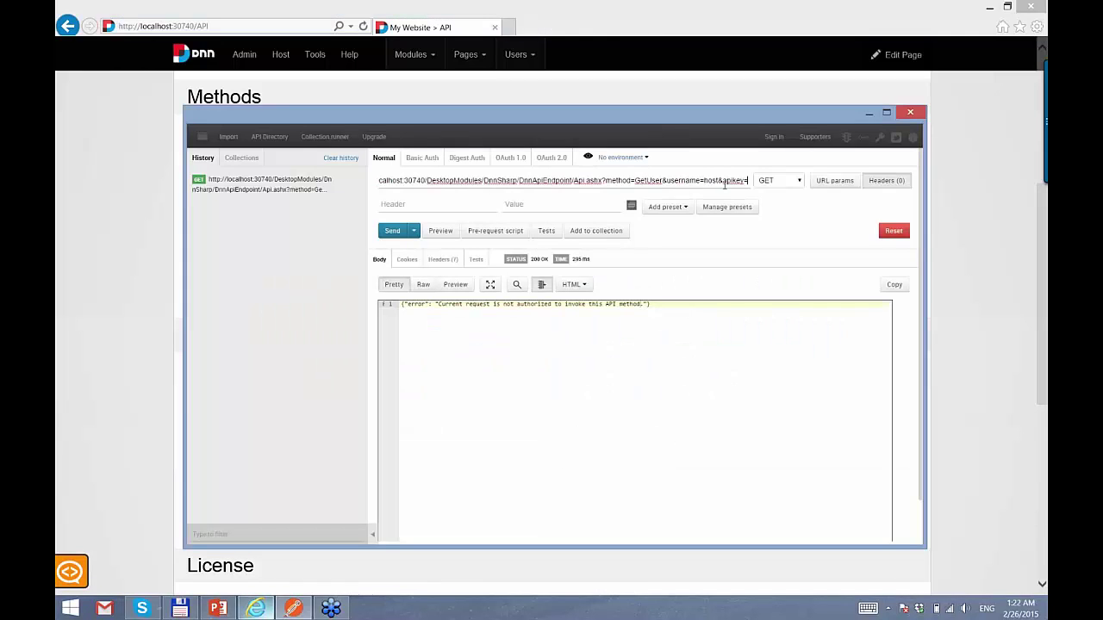
# Add the mobile API key as the apikey URL parameter and send, getting SuperUser
pyautogui.write('apikey=')
pyautogui.hotkey('ctrl', 'v')
pyautogui.click(392, 230)
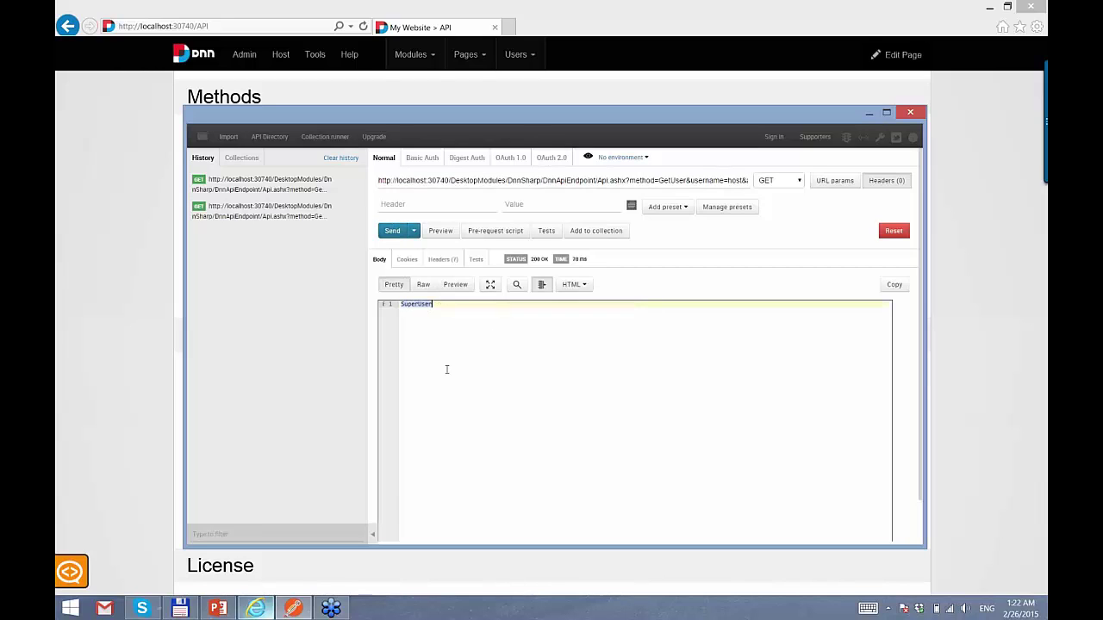
# Alter the key with extra 'fd' characters, resend to get the not-authorized error, and view response headers
pyautogui.click(714, 181)
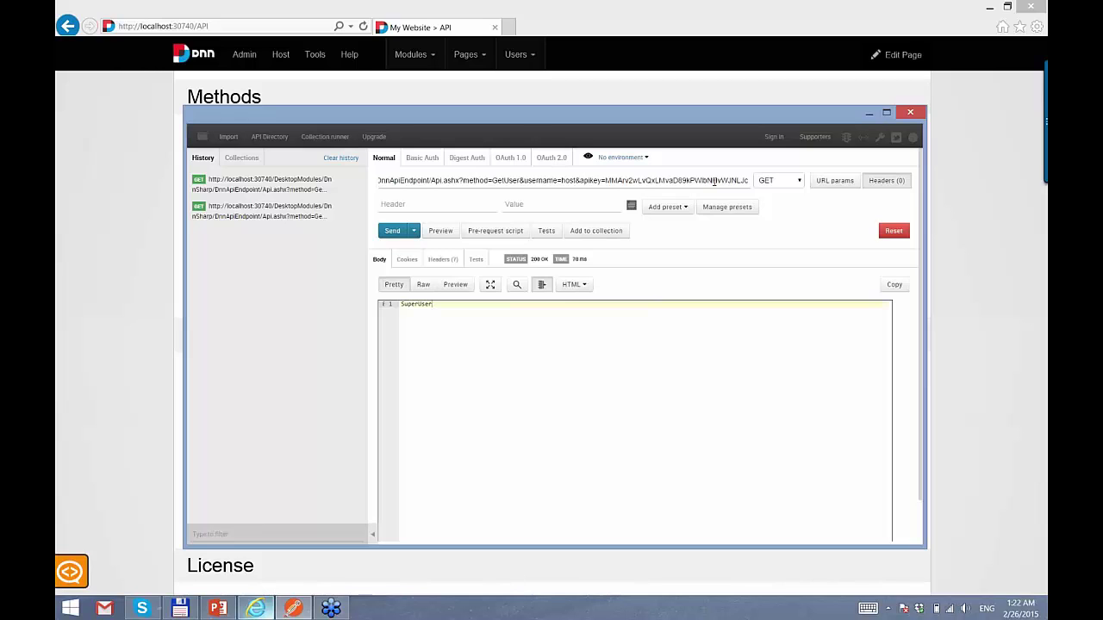
pyautogui.write('fd')
pyautogui.click(389, 231)
pyautogui.doubleClick(534, 304)
pyautogui.click(664, 319)
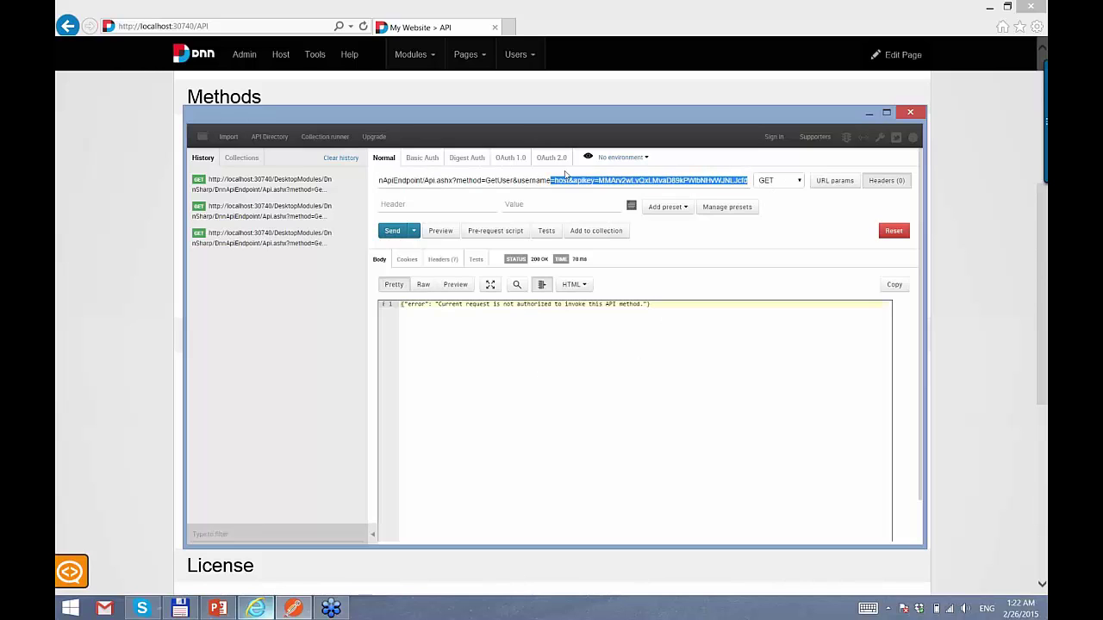
pyautogui.click(441, 260)
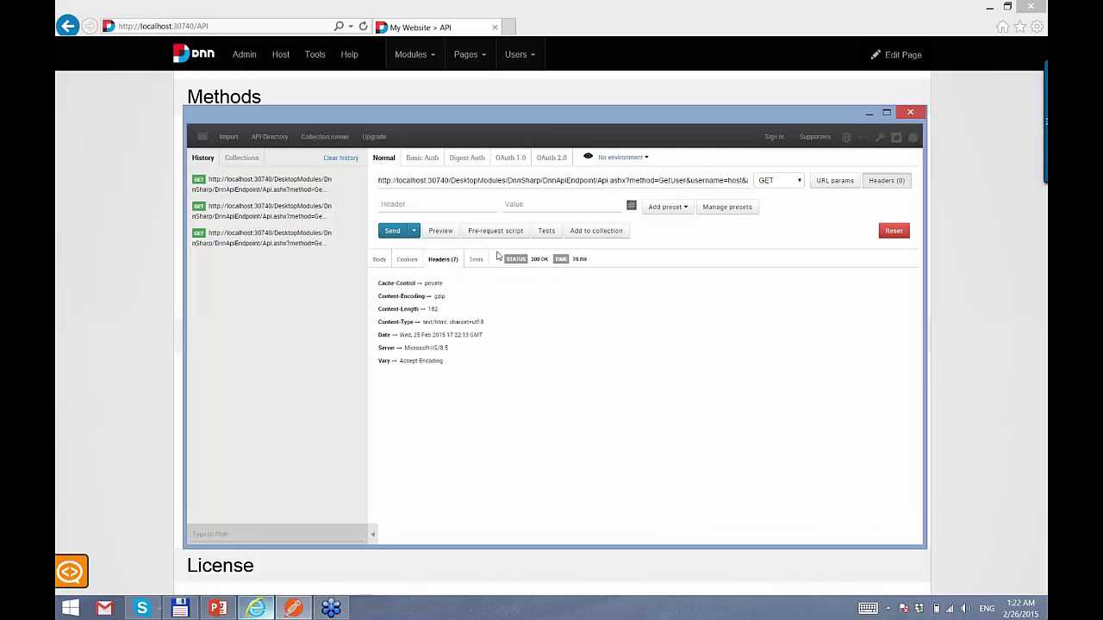
# Delete the apikey parameter from the GetUser URL and resend the request
pyautogui.click(380, 260)
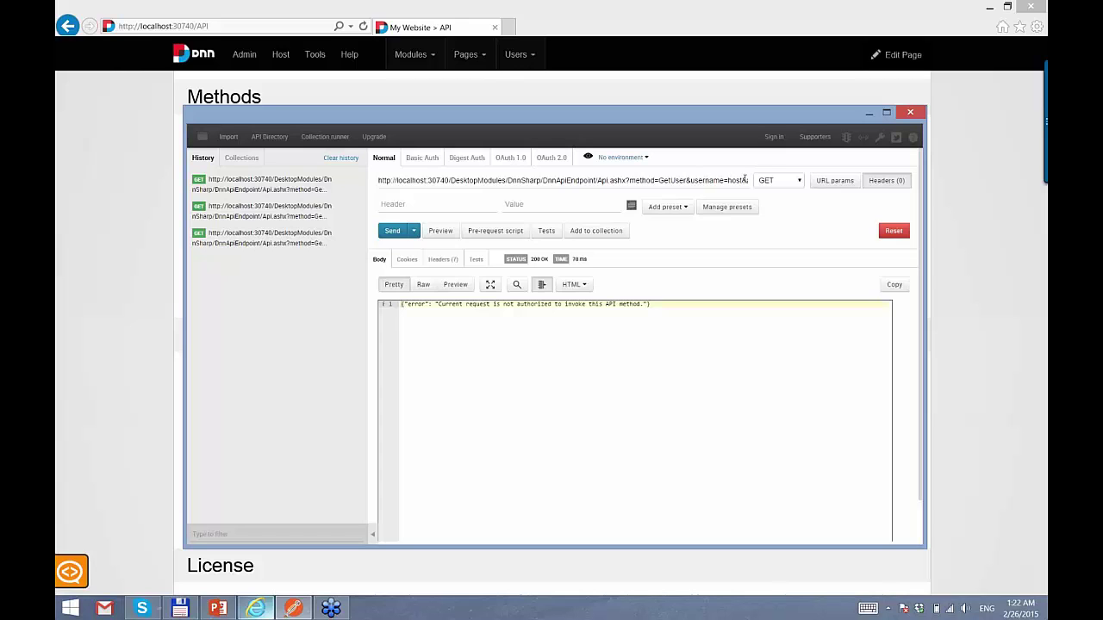
pyautogui.moveTo(770, 181); pyautogui.dragTo(567, 181)
pyautogui.press('BackSpace')
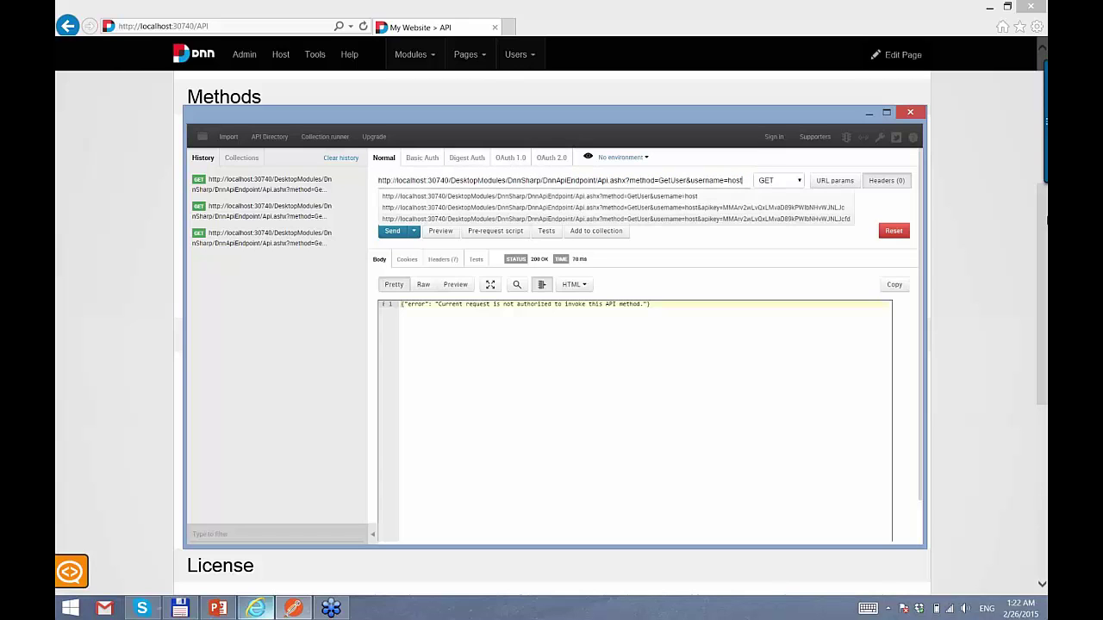
pyautogui.click(392, 231)
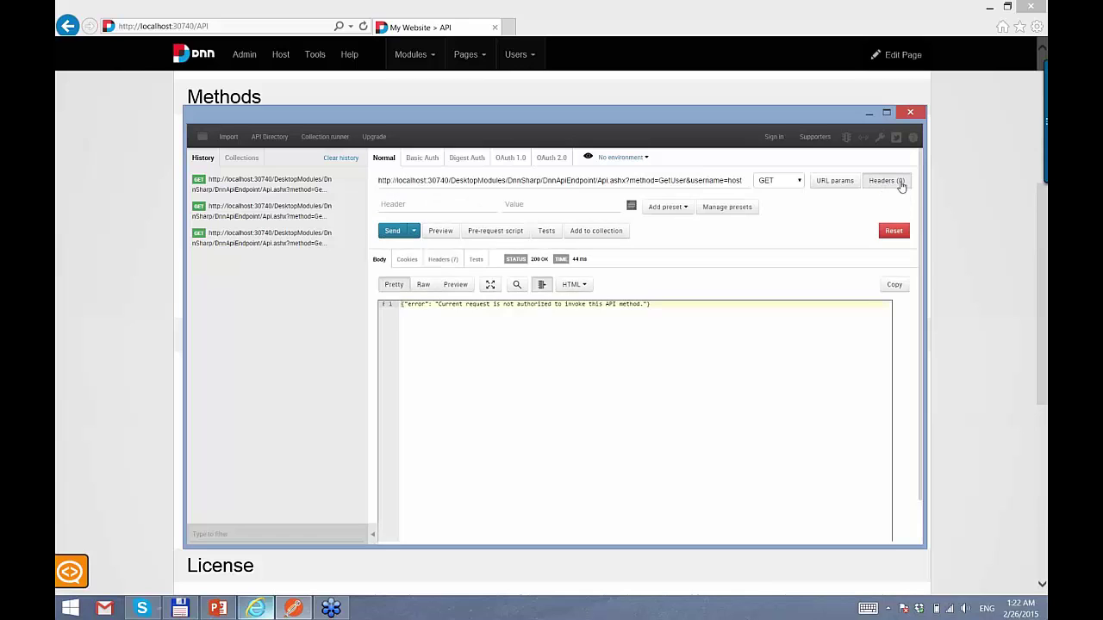
# Add an Authorization header holding the mobile API key and send, returning SuperUser with 200 OK
pyautogui.click(424, 206)
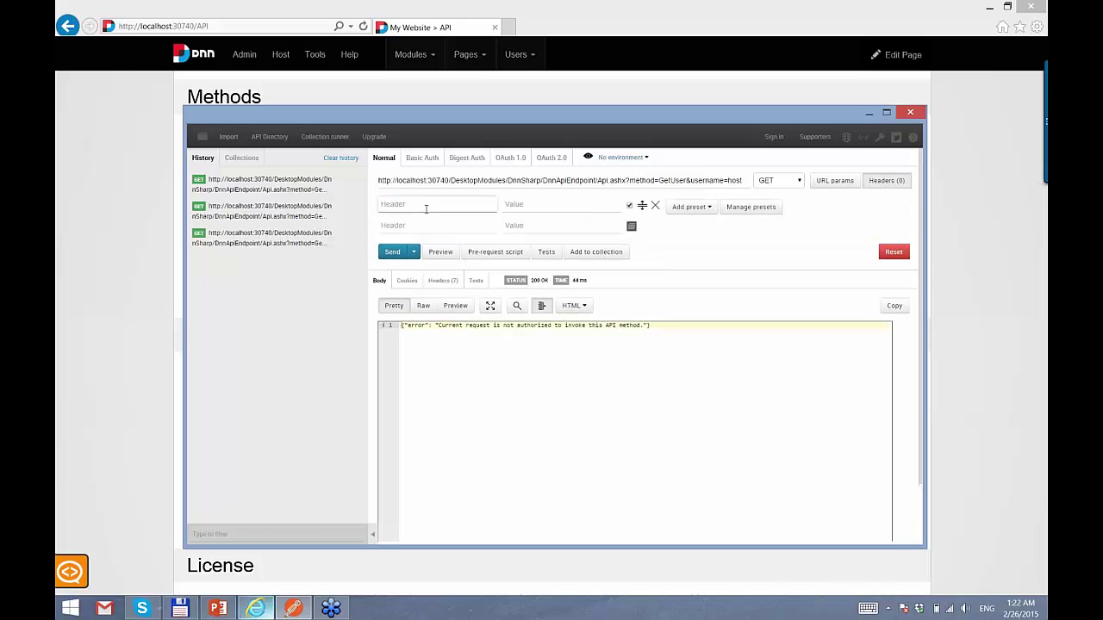
pyautogui.write('Auth')
pyautogui.press('Down')
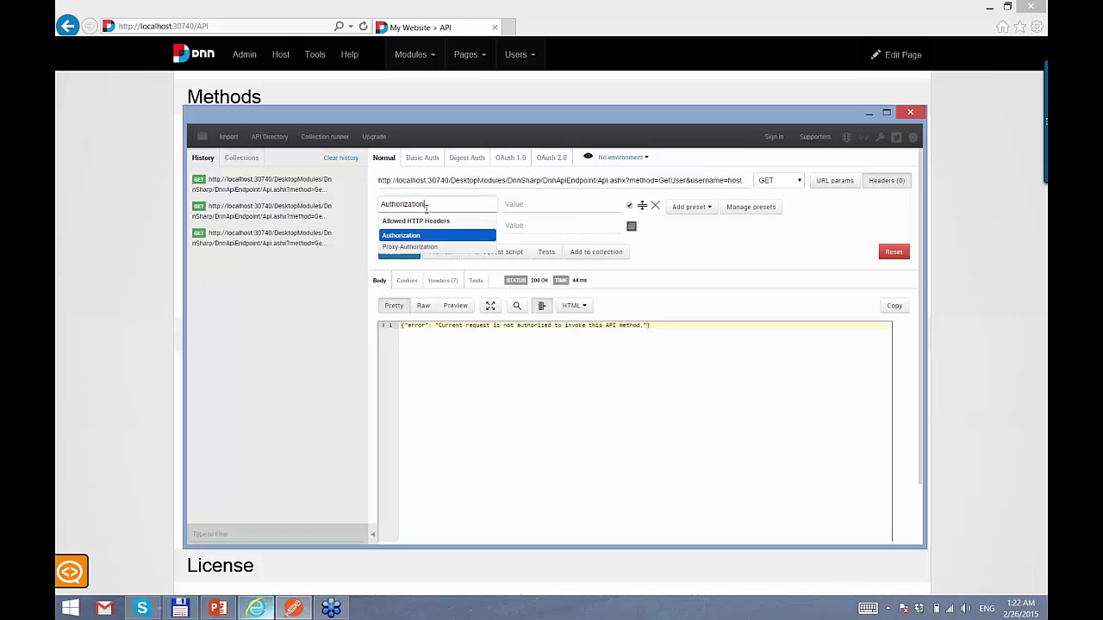
pyautogui.press('Return')
pyautogui.click(563, 204)
pyautogui.hotkey('ctrl', 'v')
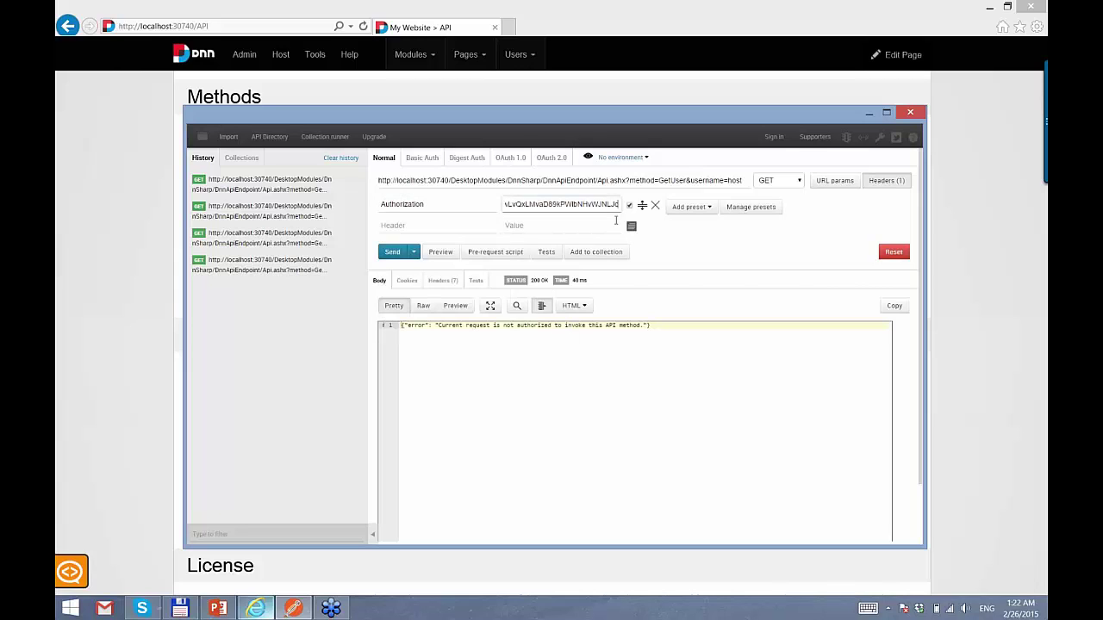
pyautogui.click(393, 252)
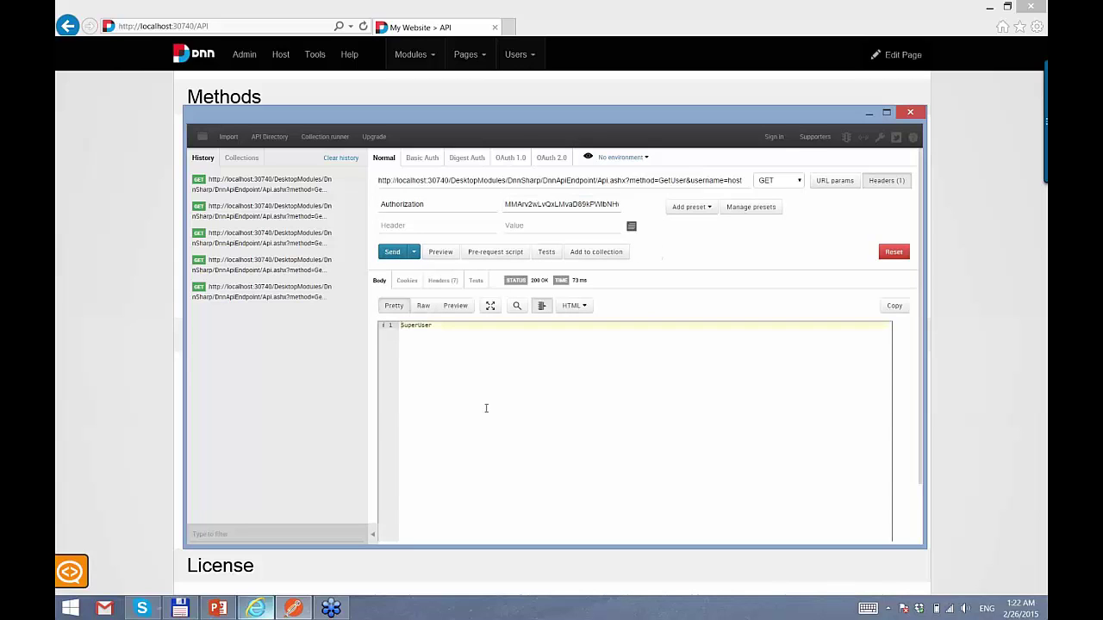
pyautogui.doubleClick(426, 327)
pyautogui.click(479, 371)
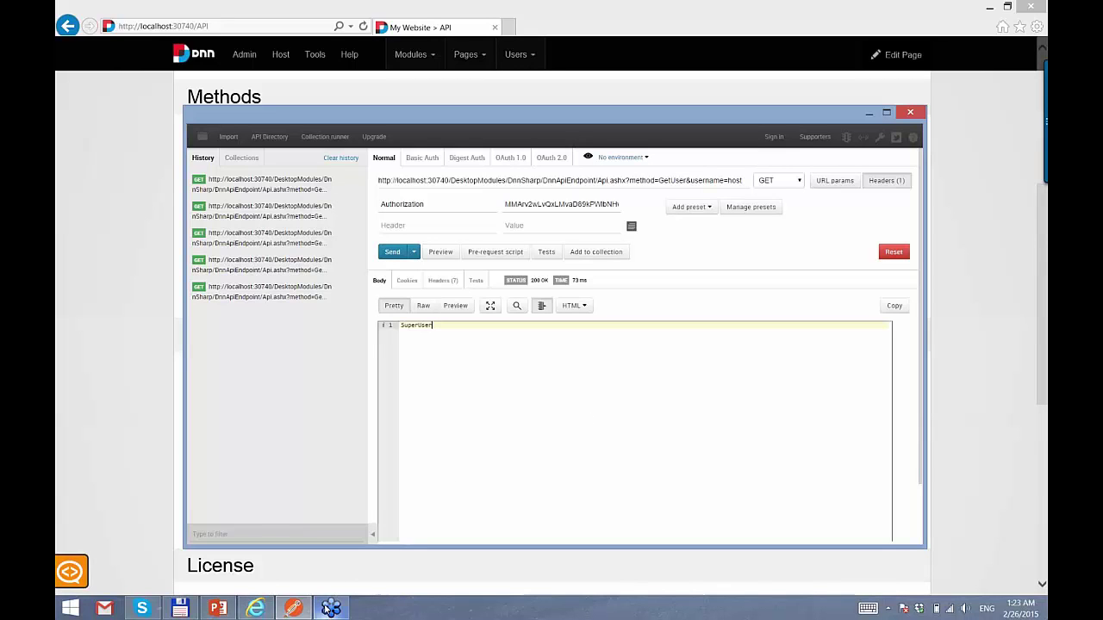
# Re-expand the mobile API key's details, then bring up the API Keys slide in PowerPoint
pyautogui.click(256, 608)
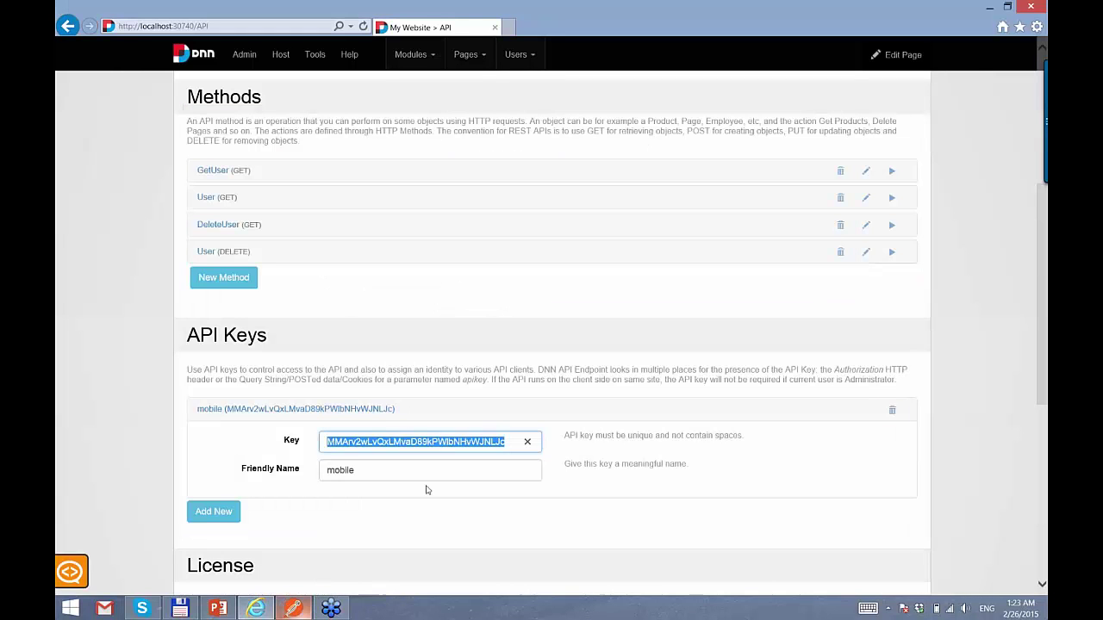
pyautogui.tripleClick(355, 409)
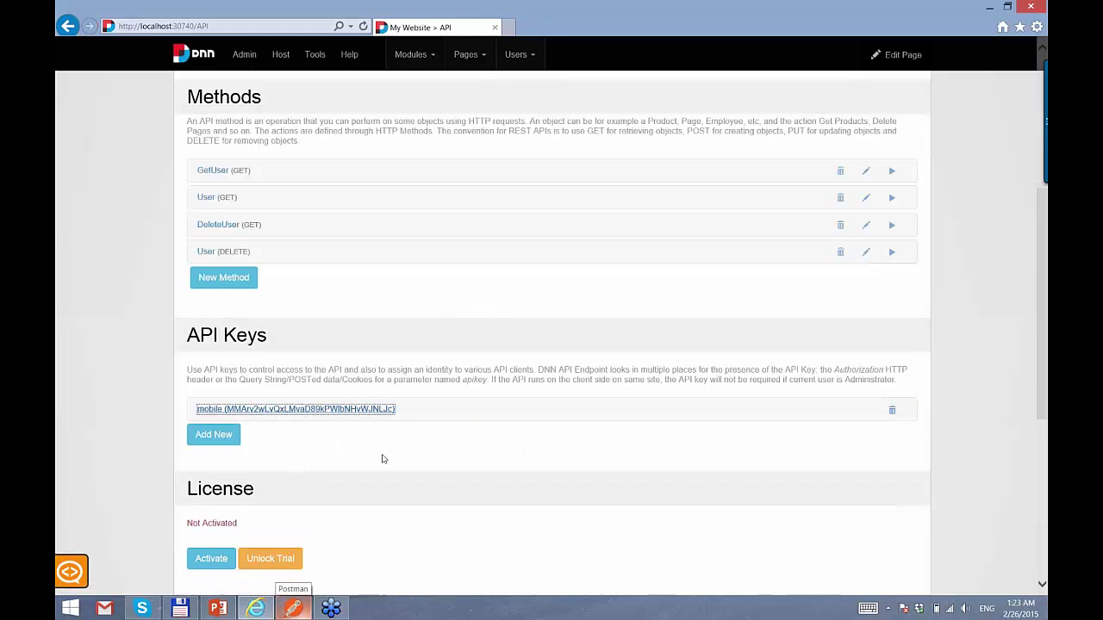
pyautogui.click(354, 409)
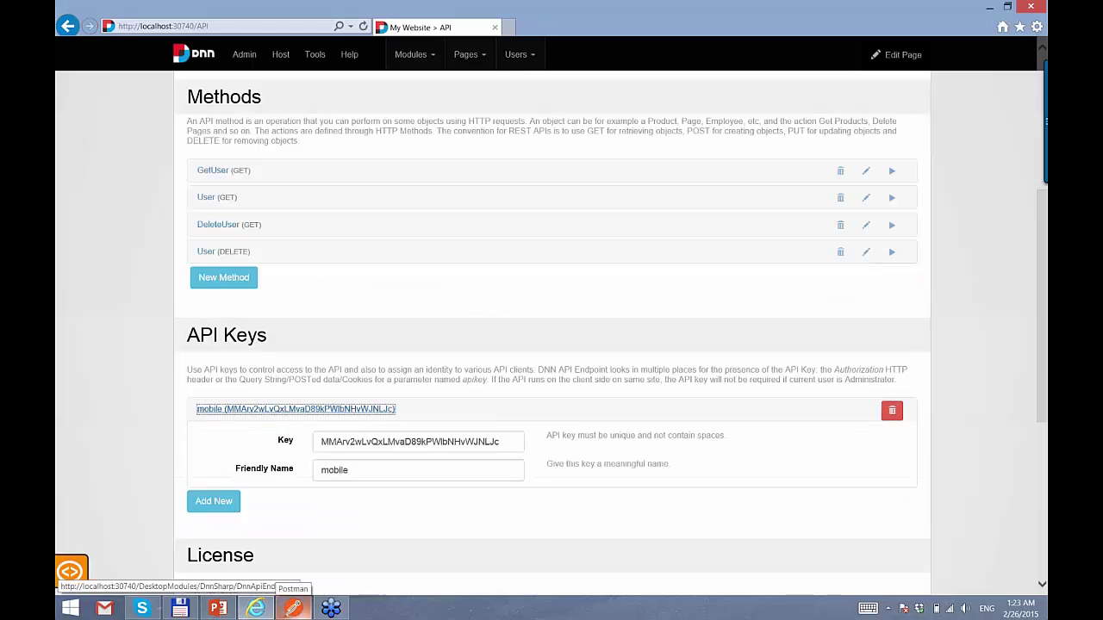
pyautogui.click(294, 609)
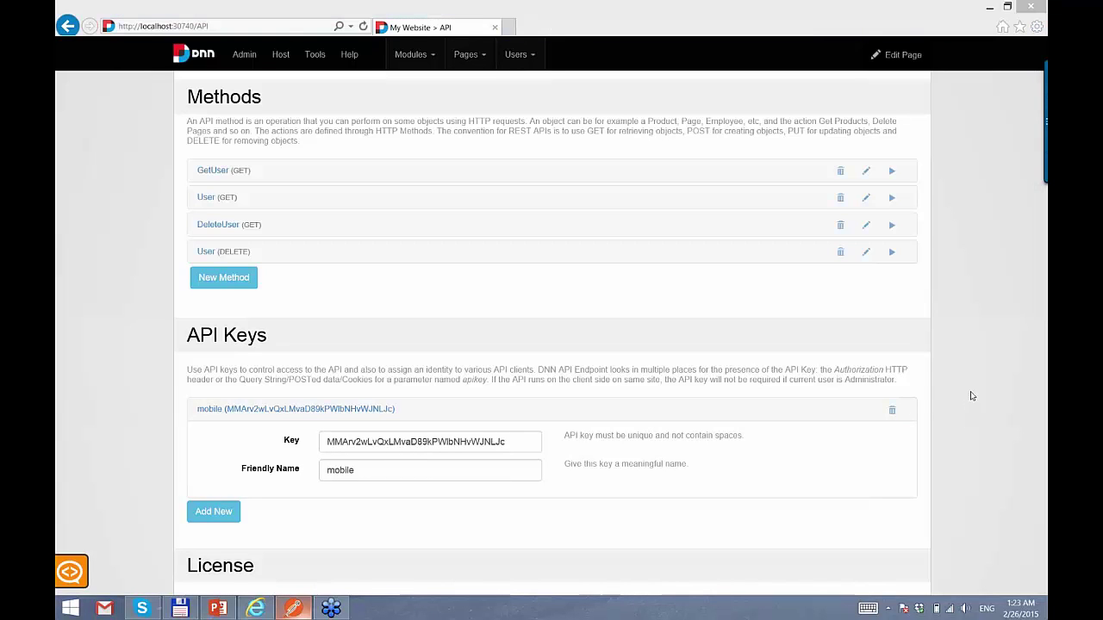
pyautogui.hotkey('alt', 'Tab')
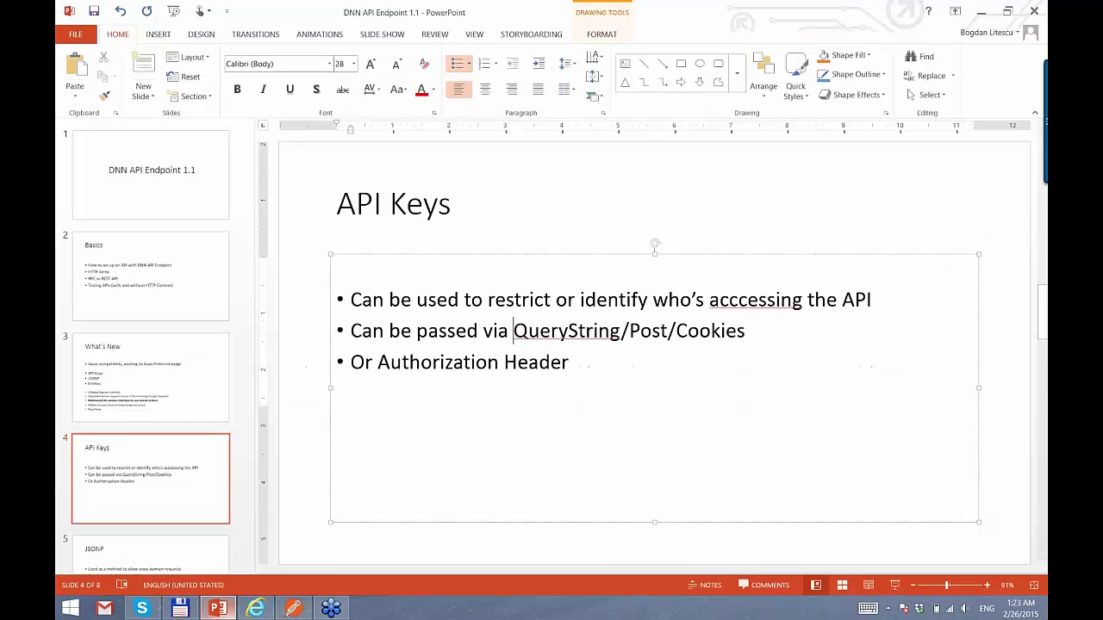
# View the JSONP slide in PowerPoint, then return to the DNN API Endpoint page
pyautogui.scroll(-1, 545, 458)
pyautogui.click(171, 451)
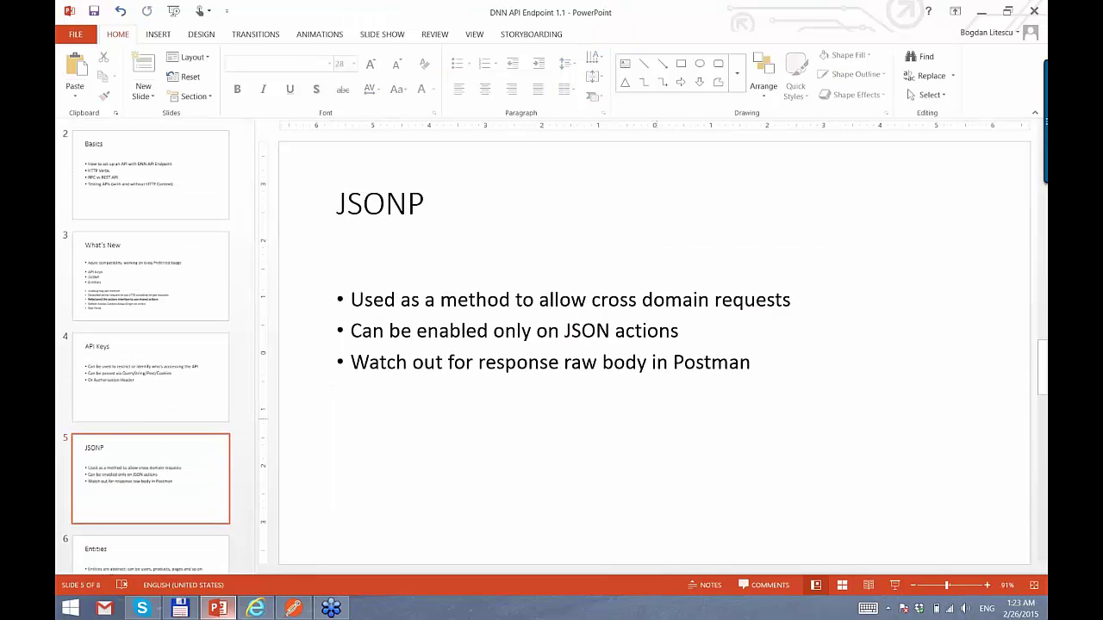
pyautogui.click(784, 374)
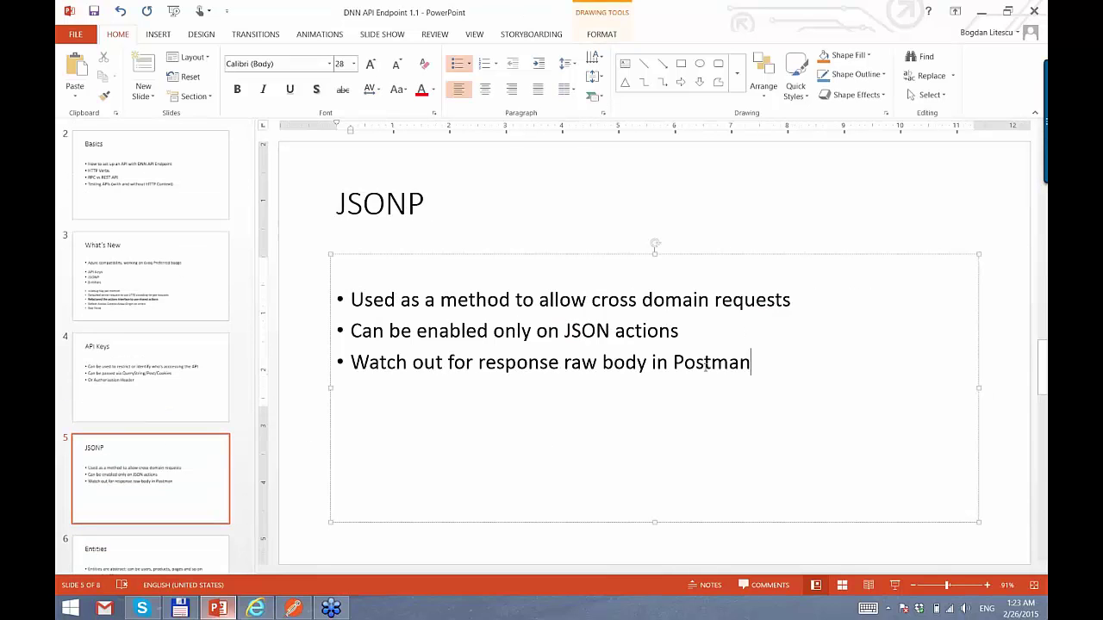
pyautogui.click(256, 608)
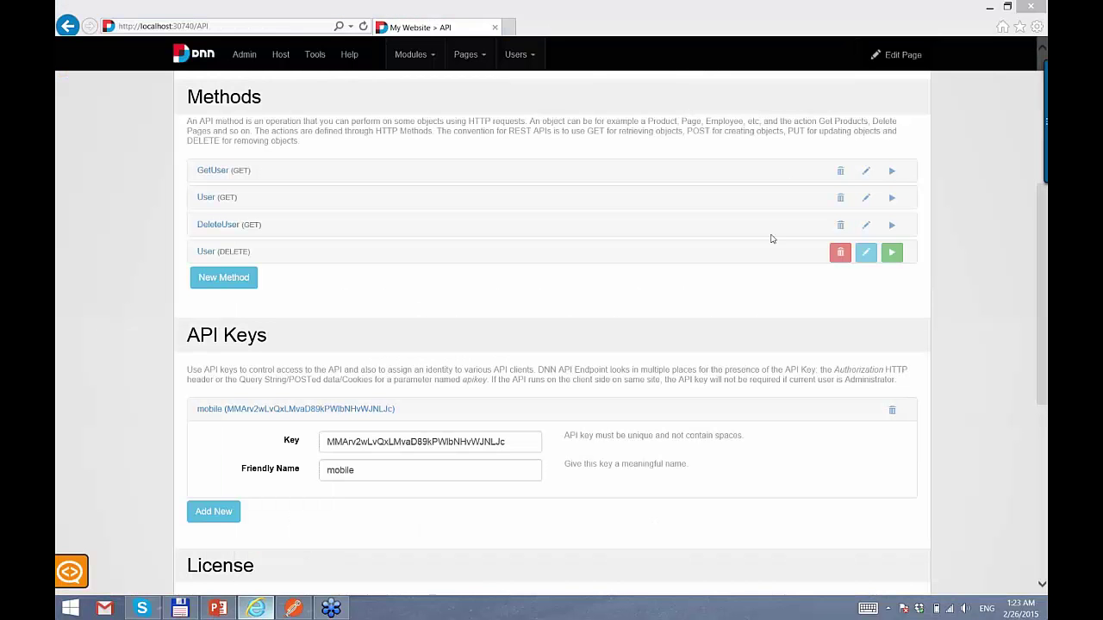
# Set GetUser's Cross Domain Policy to Restricted to list with allowed domain example.com, and save
pyautogui.click(411, 170)
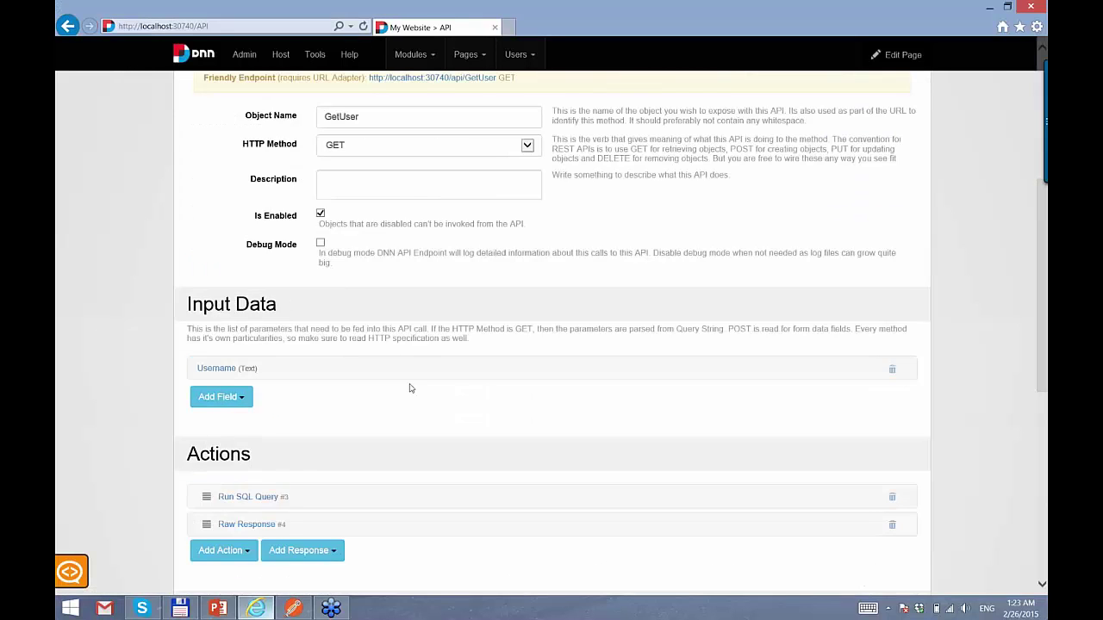
pyautogui.scroll(-5, 410, 391)
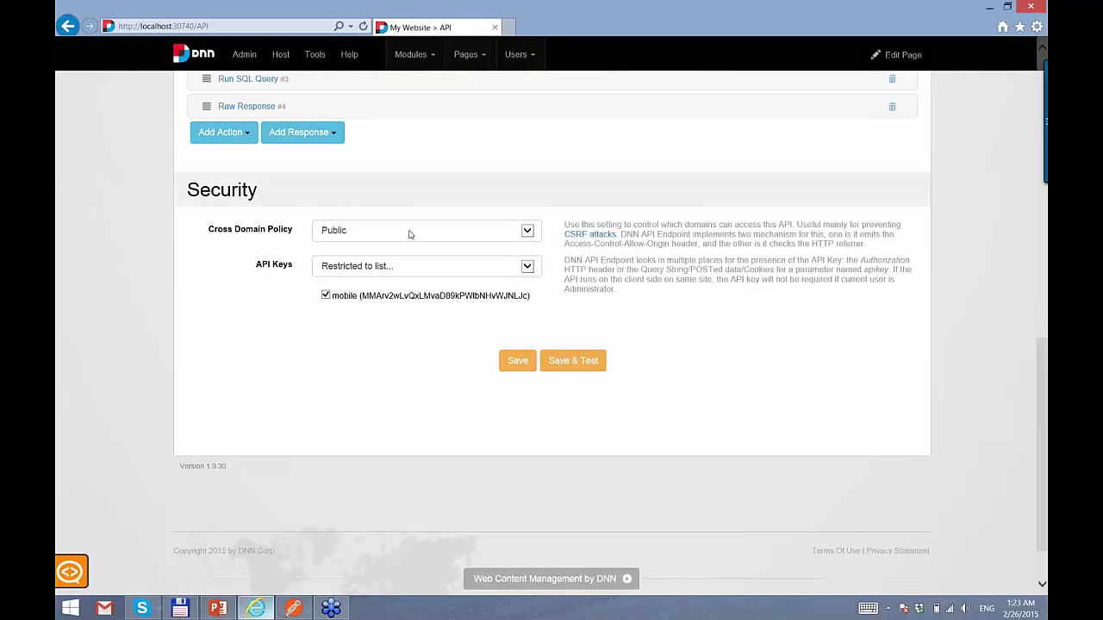
pyautogui.click(409, 234)
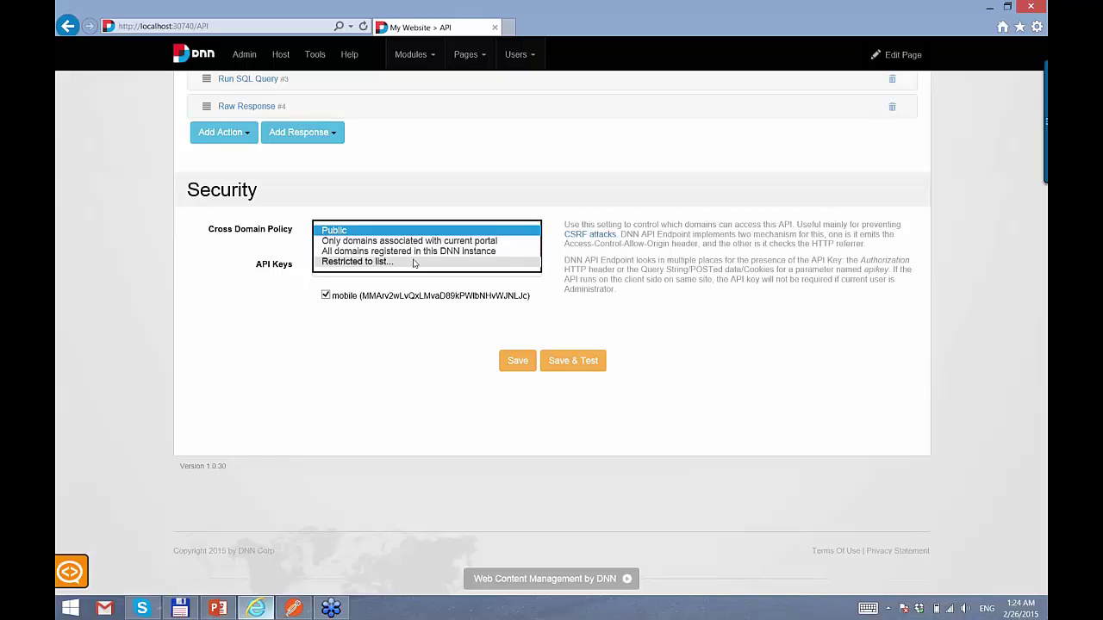
pyautogui.click(411, 261)
pyautogui.click(411, 265)
pyautogui.write('example.com')
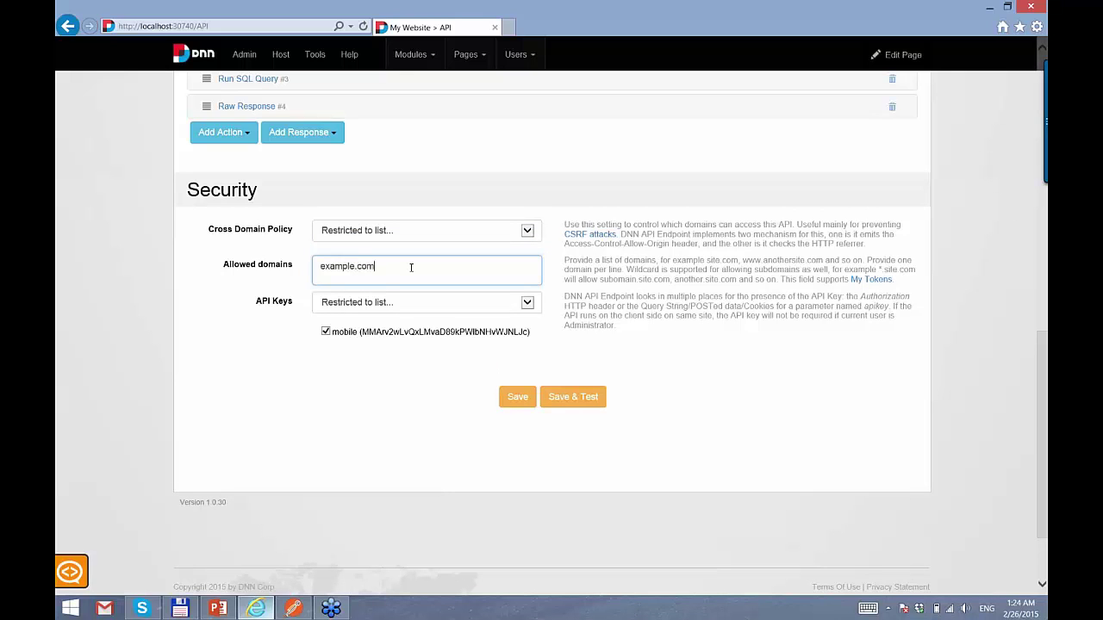
pyautogui.moveTo(405, 267); pyautogui.dragTo(234, 252)
pyautogui.click(379, 445)
pyautogui.click(529, 406)
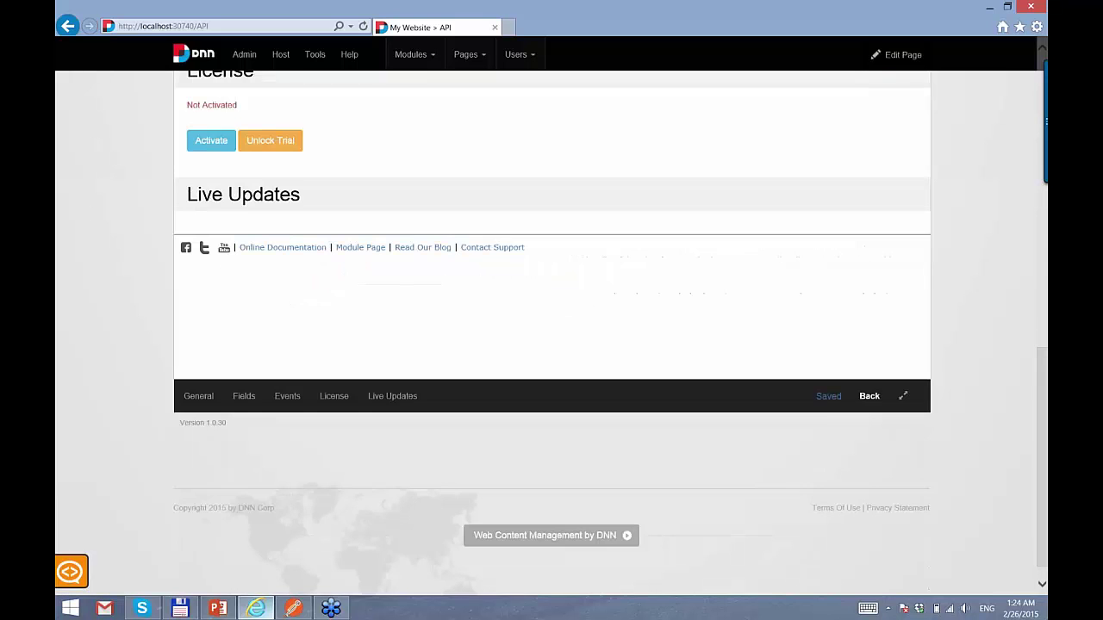
pyautogui.scroll(10, 604, 406)
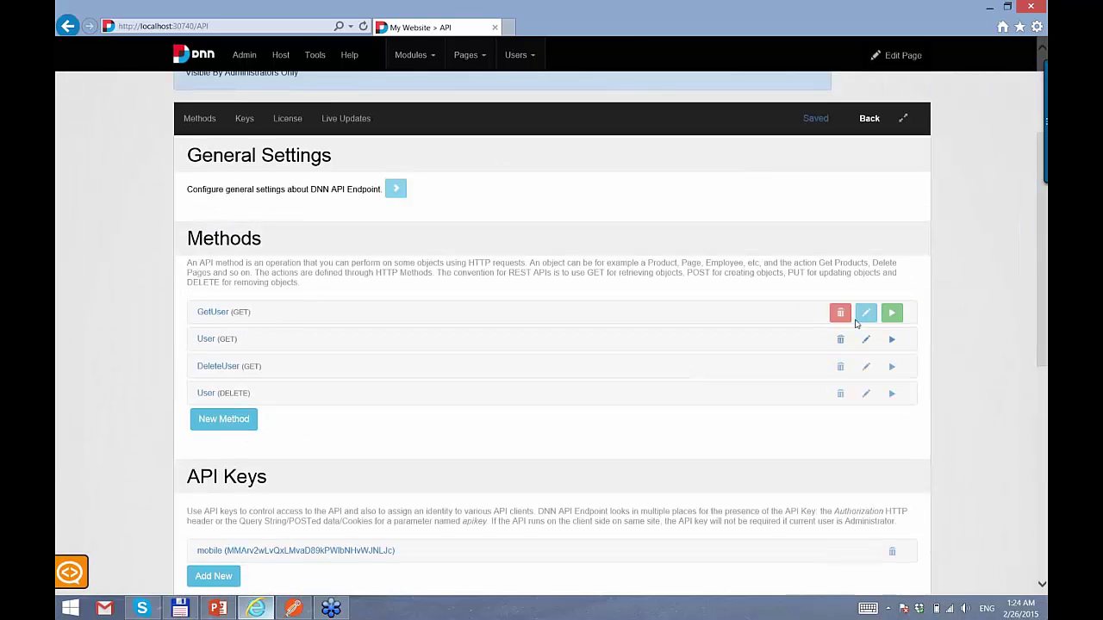
# Open GetUser's test page and execute it with no username
pyautogui.click(892, 311)
pyautogui.scroll(-2, 466, 431)
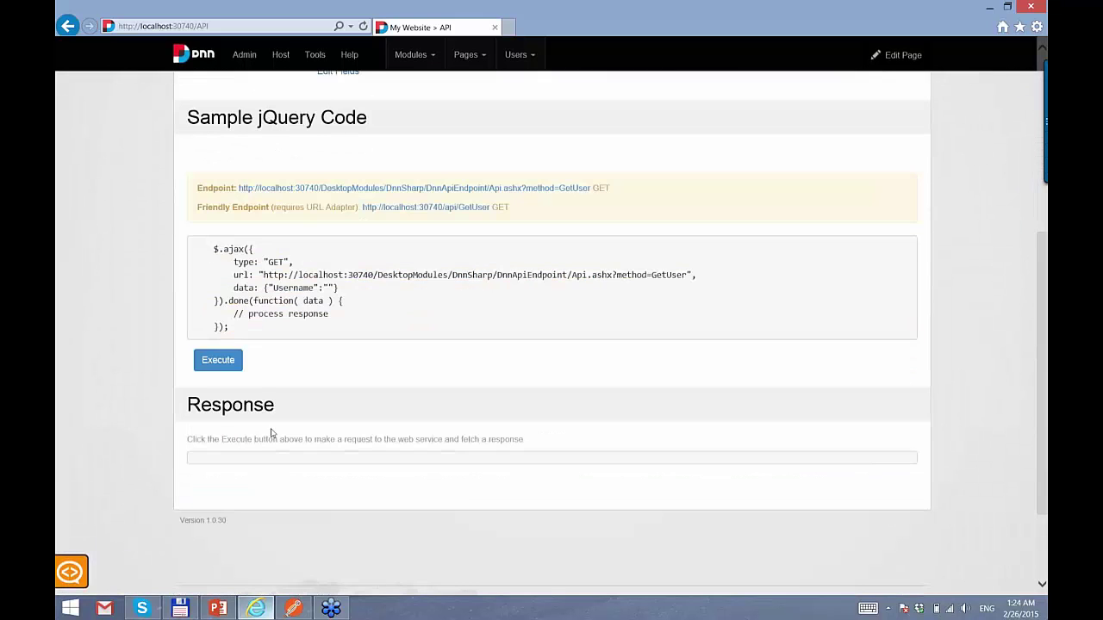
pyautogui.click(228, 359)
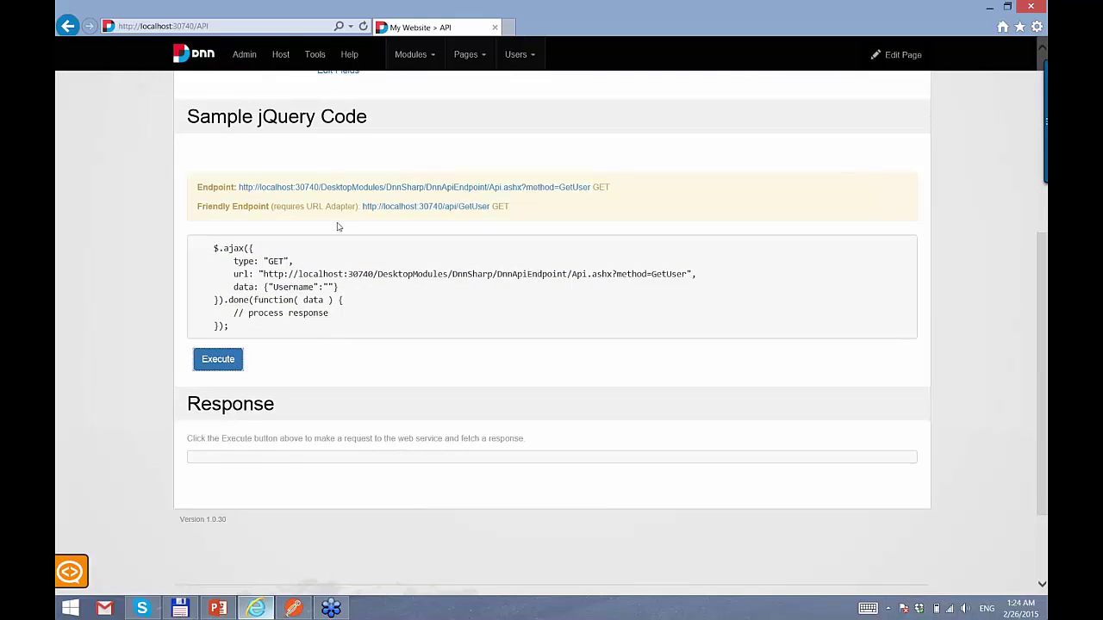
pyautogui.scroll(2, 342, 222)
# Execute GetUser with Username 'host' to get the SuperUser response
pyautogui.click(364, 201)
pyautogui.write('host')
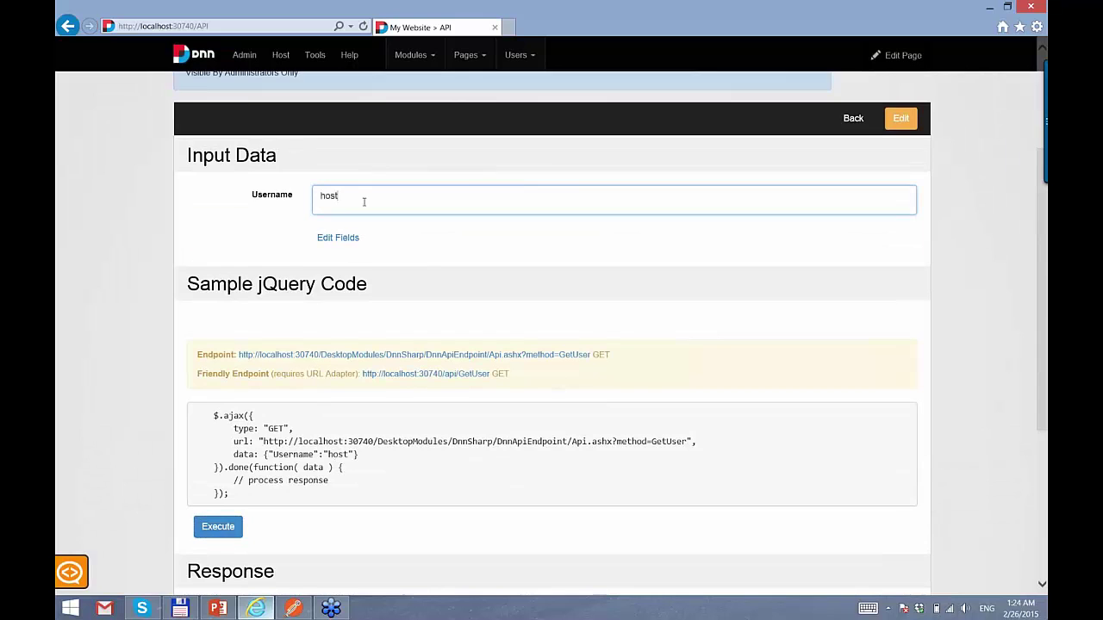
pyautogui.scroll(-2, 401, 327)
pyautogui.click(218, 359)
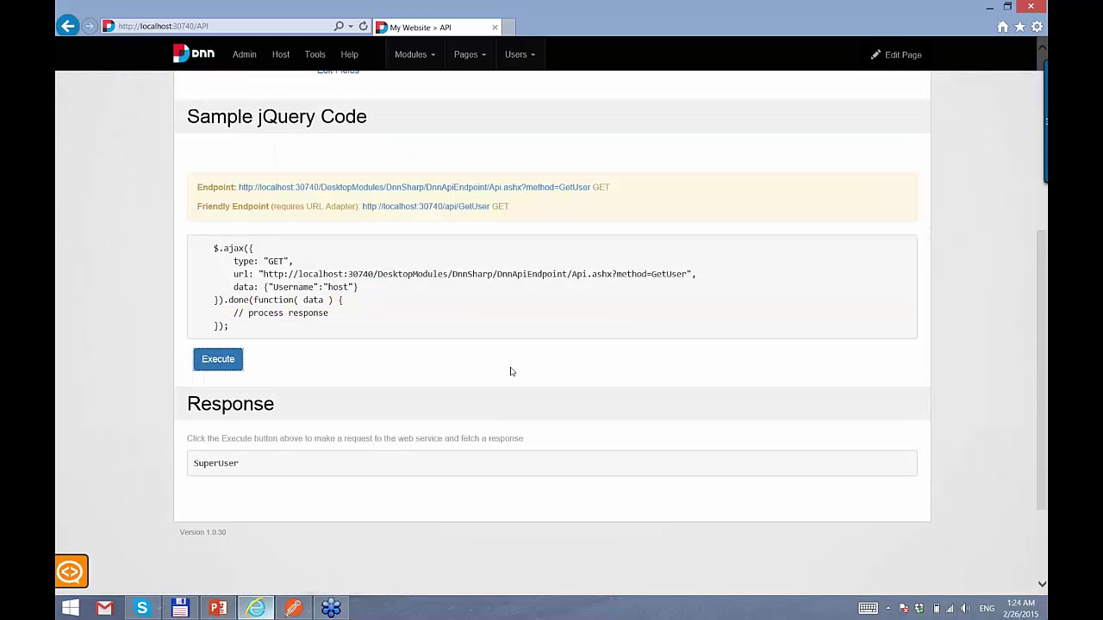
pyautogui.scroll(4, 512, 372)
pyautogui.scroll(-1, 675, 325)
pyautogui.scroll(-2, 512, 388)
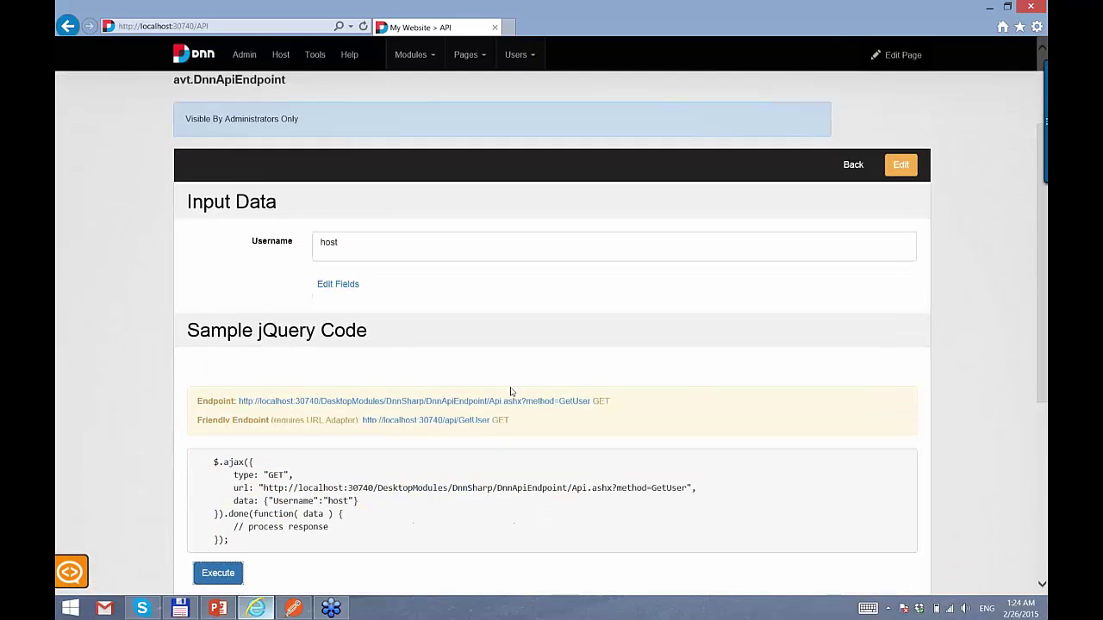
pyautogui.scroll(1, 842, 143)
pyautogui.click(901, 120)
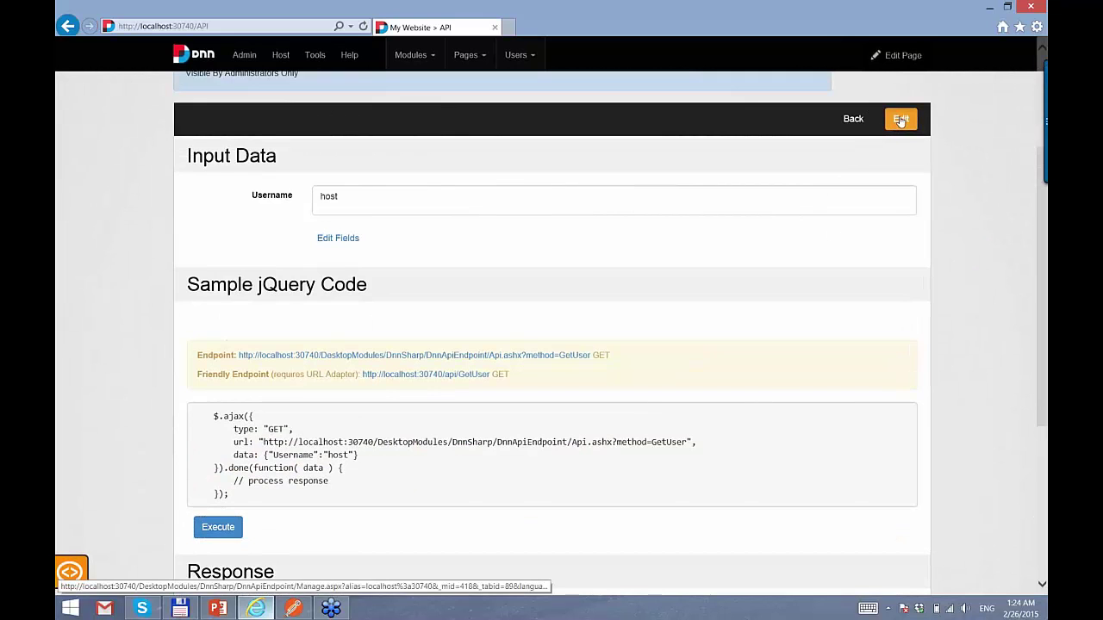
# Review GetUser's Security section, keeping Restricted to list with the example.com domain
pyautogui.scroll(-2, 277, 434)
pyautogui.scroll(-3, 277, 434)
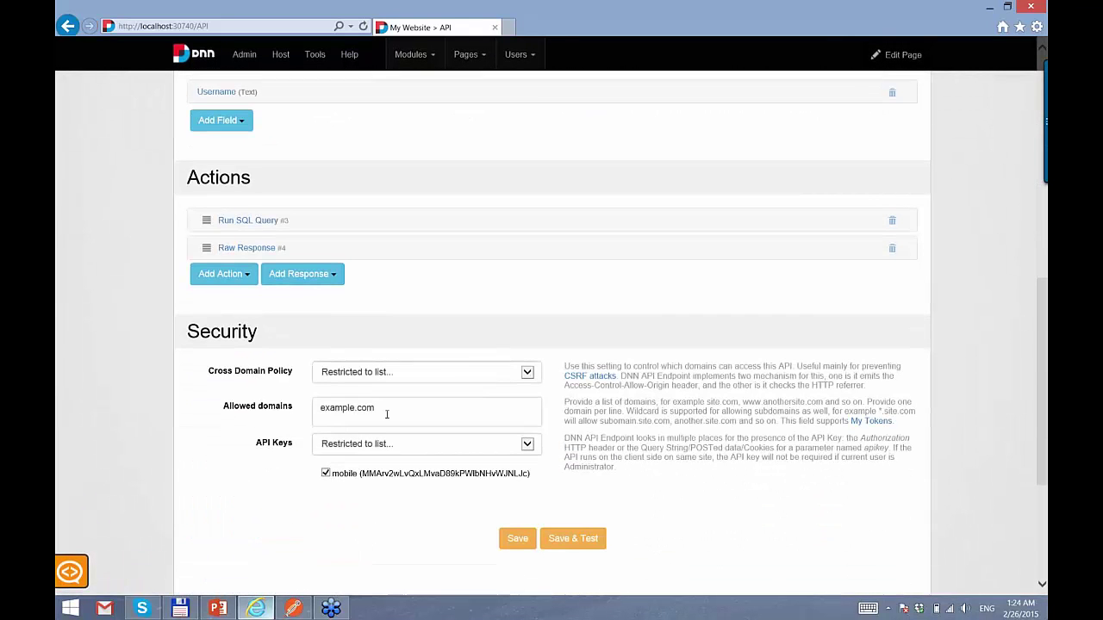
pyautogui.click(386, 414)
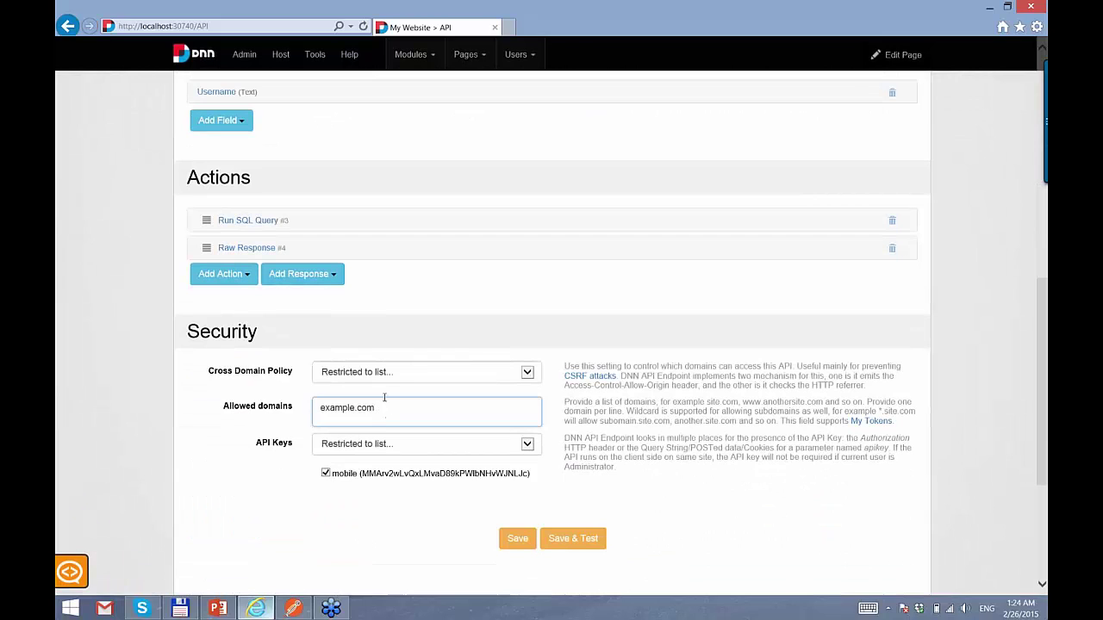
pyautogui.click(426, 377)
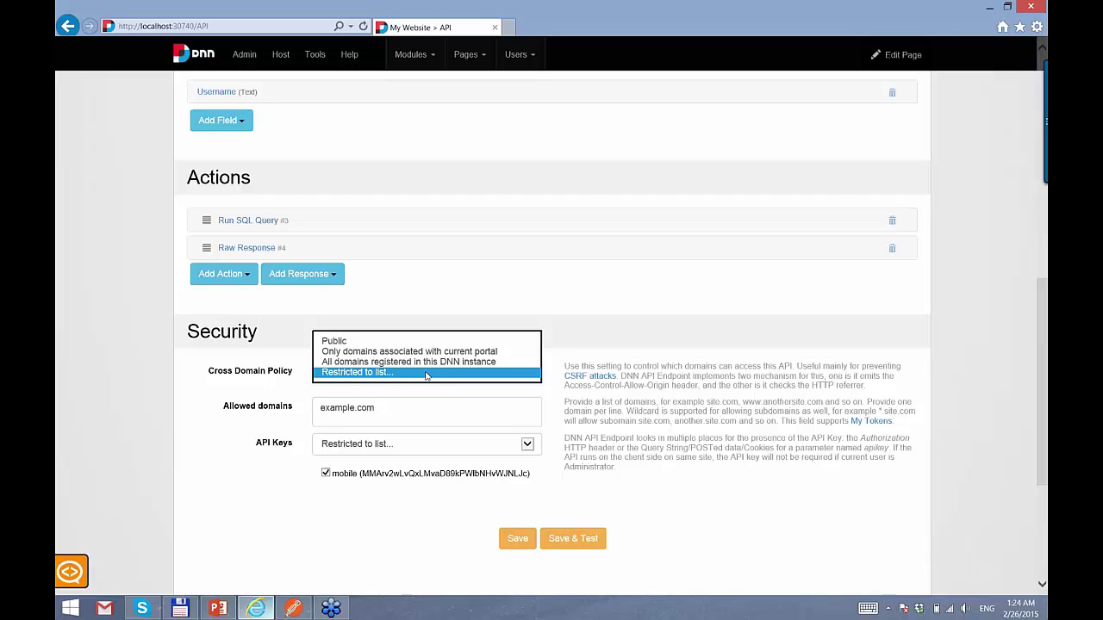
pyautogui.click(356, 525)
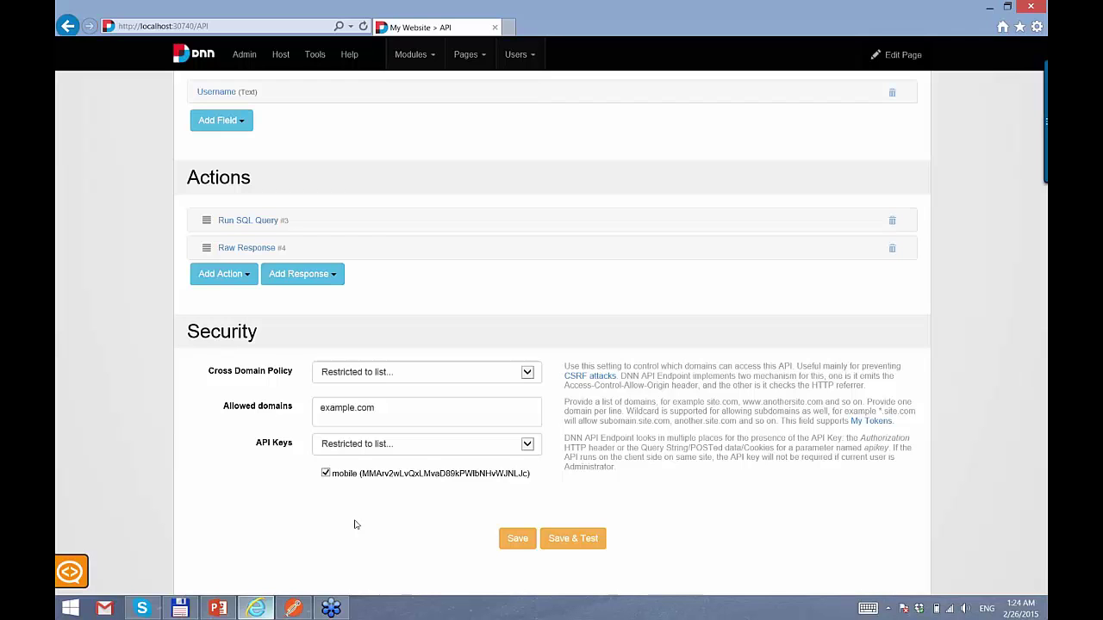
pyautogui.scroll(4, 354, 525)
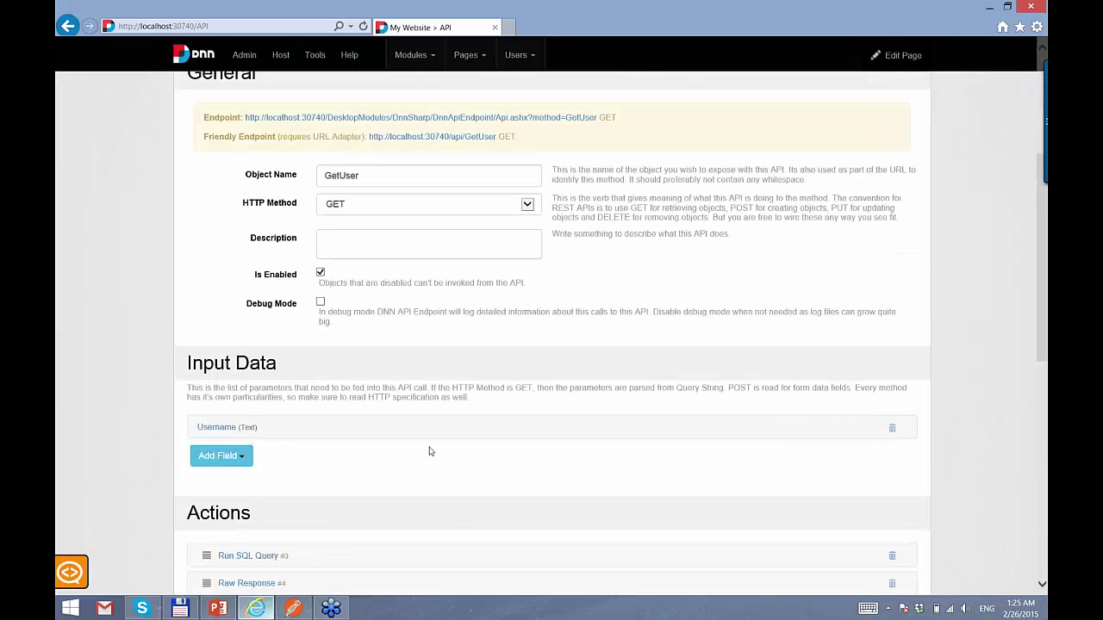
pyautogui.scroll(-2, 430, 451)
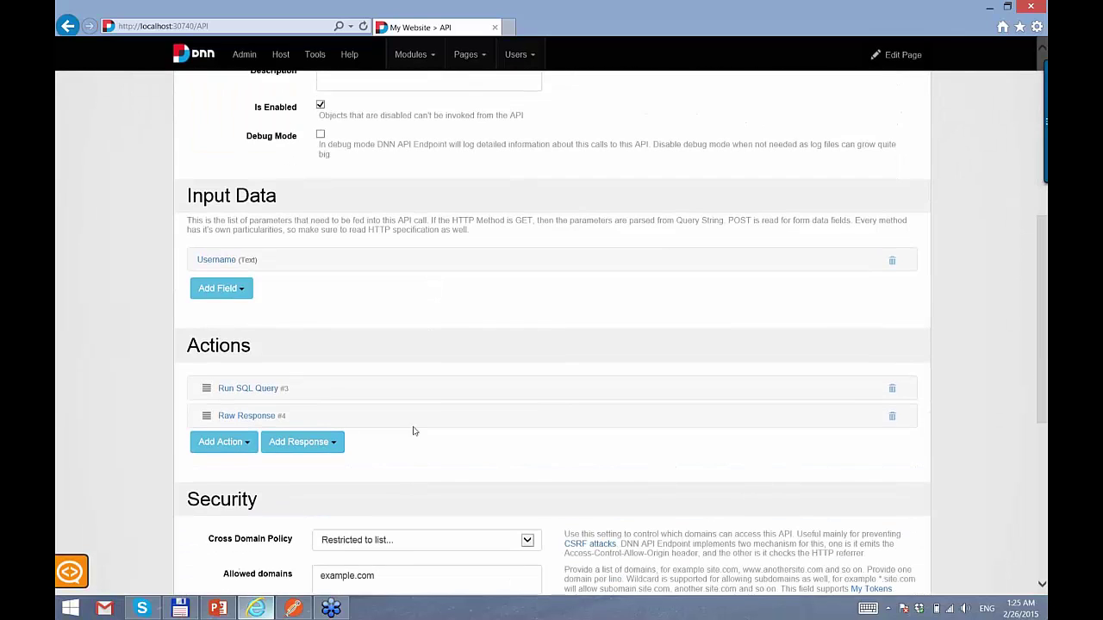
pyautogui.scroll(3, 328, 289)
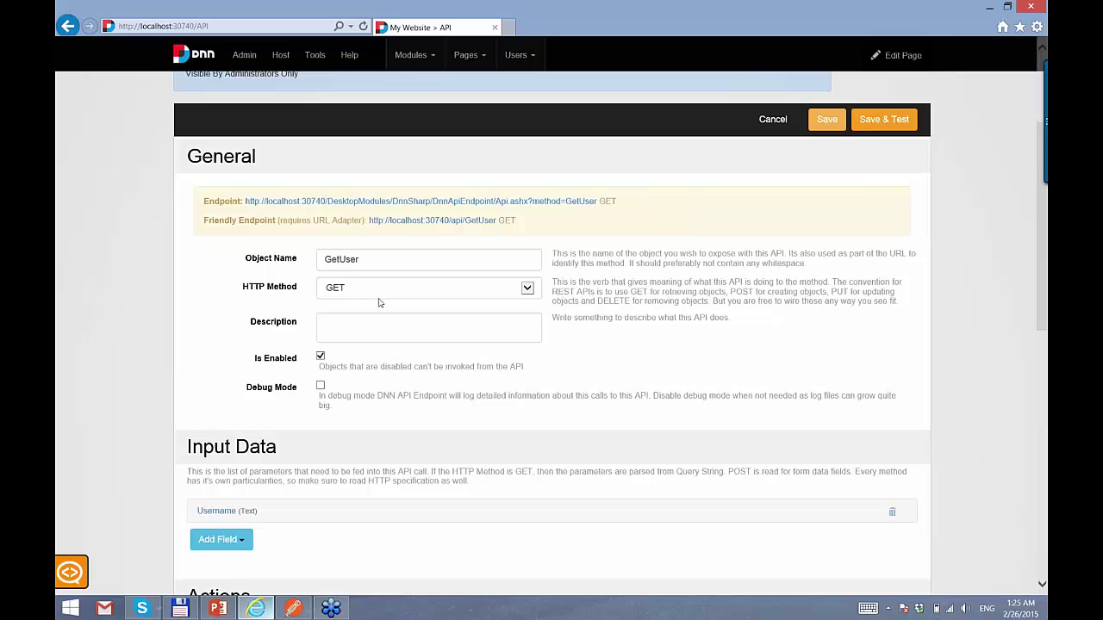
pyautogui.scroll(-3, 357, 412)
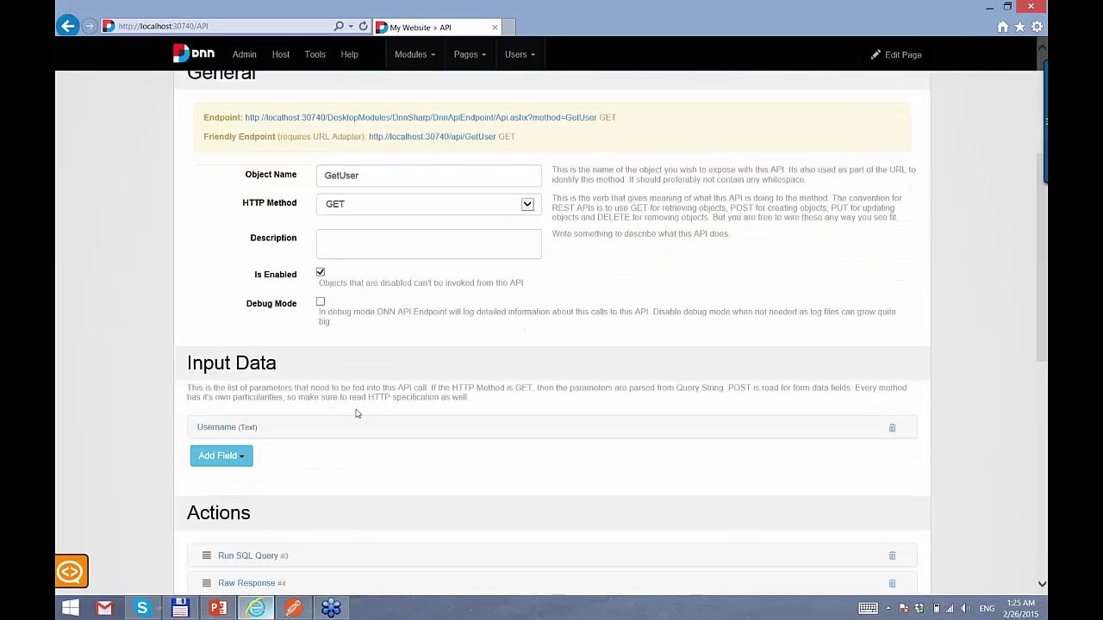
# Remove GetUser's Raw Response action and add a JSON Object output response instead
pyautogui.click(892, 416)
pyautogui.scroll(-1, 333, 369)
pyautogui.click(315, 367)
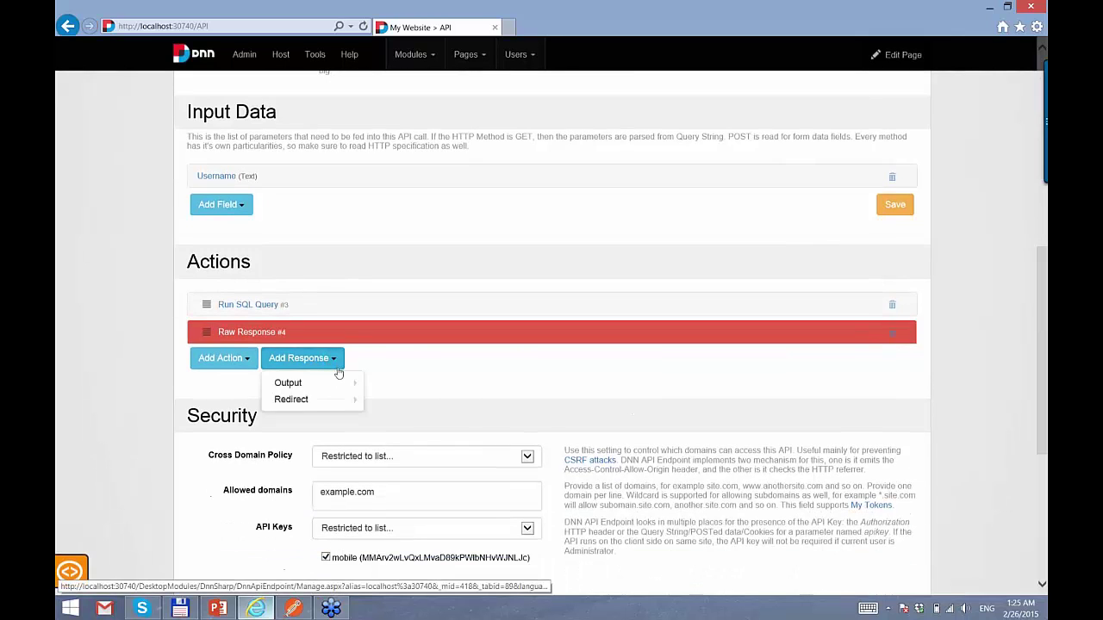
pyautogui.moveTo(336, 377)
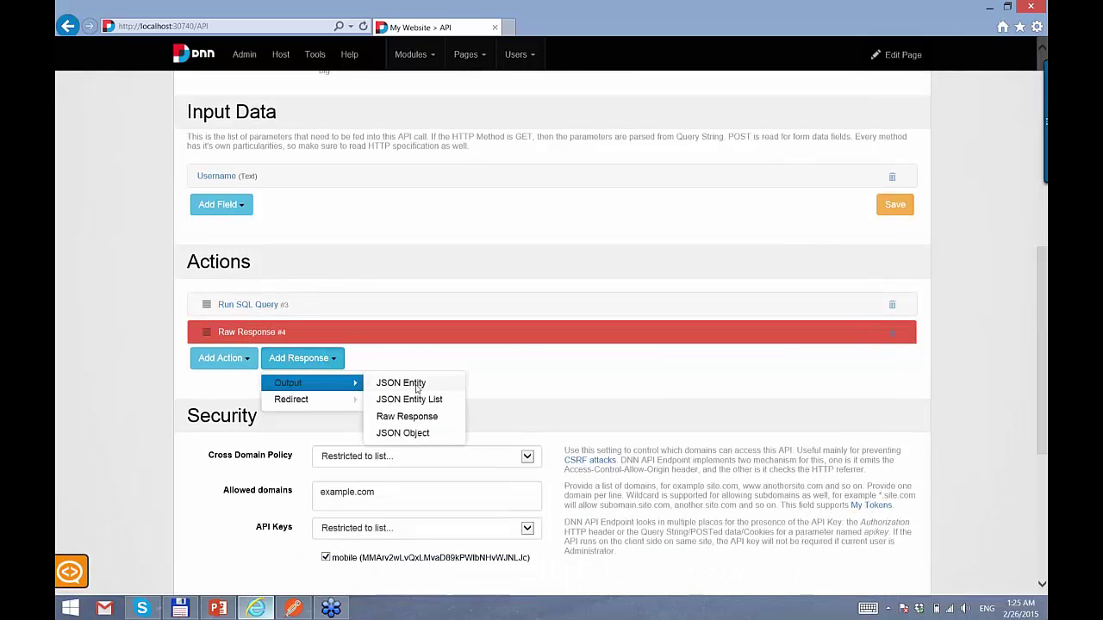
pyautogui.click(422, 437)
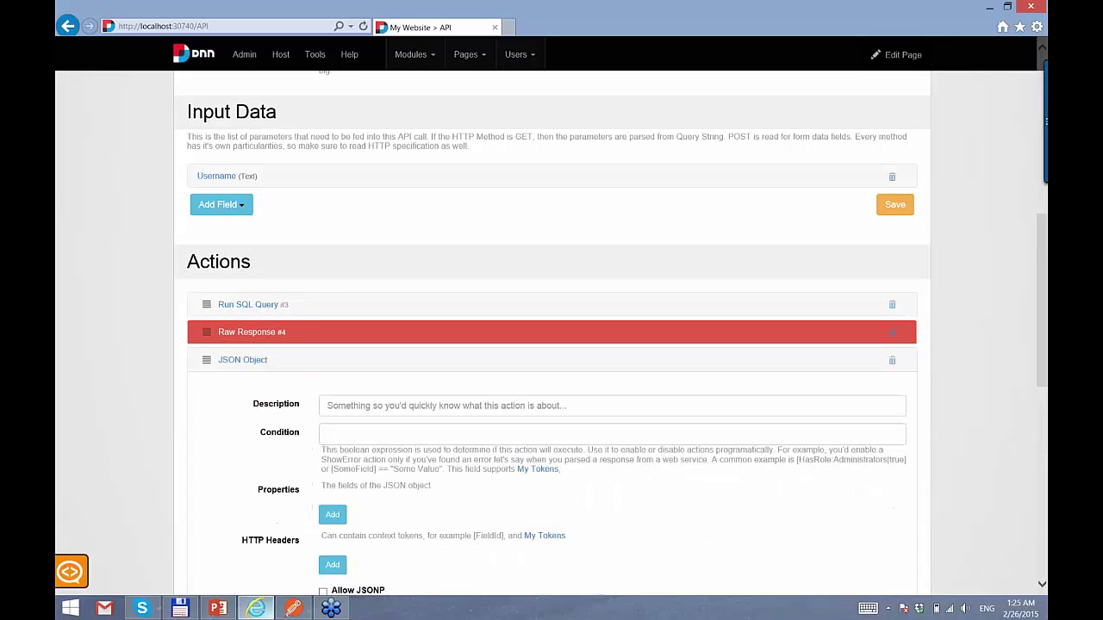
# Add a JSON property Name with value [FirstName] and save the method
pyautogui.scroll(-2, 332, 396)
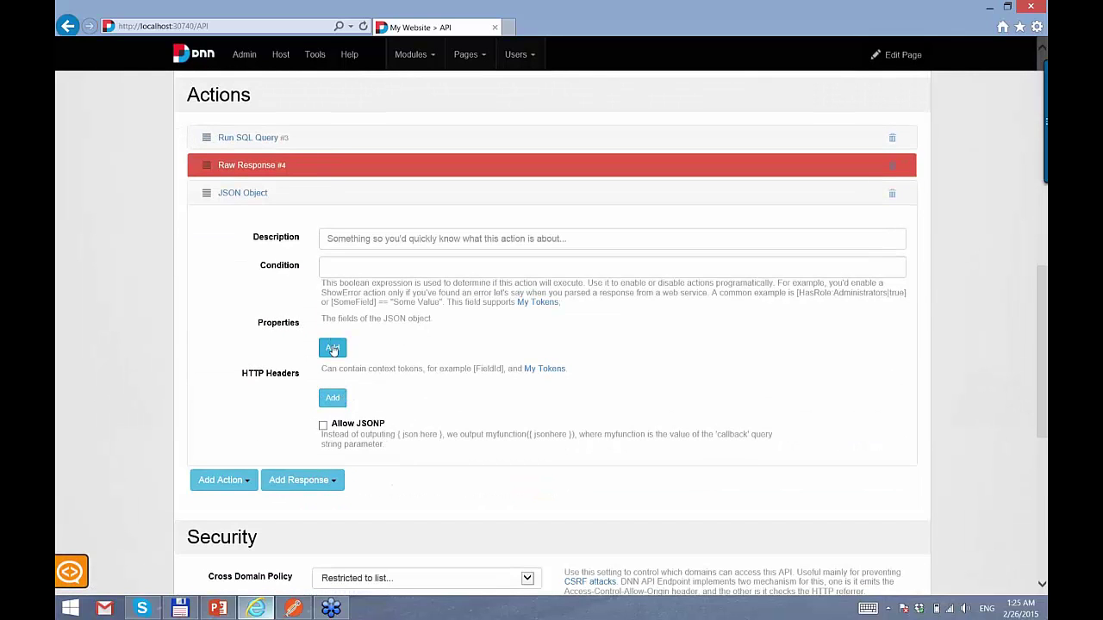
pyautogui.click(333, 349)
pyautogui.click(400, 361)
pyautogui.write('Name')
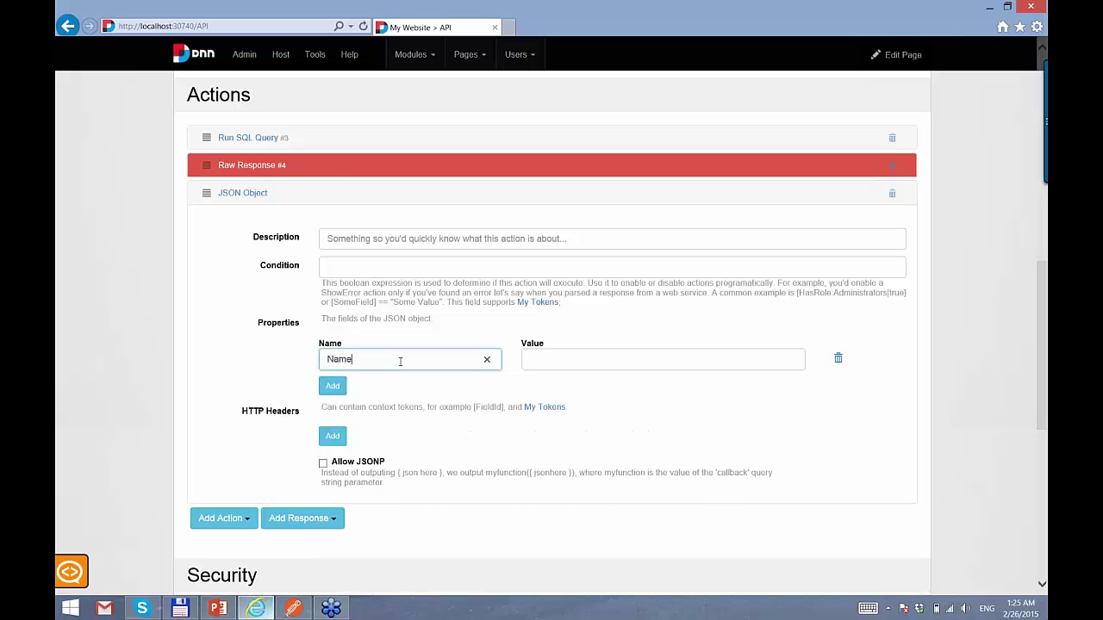
pyautogui.press('Tab')
pyautogui.write('[')
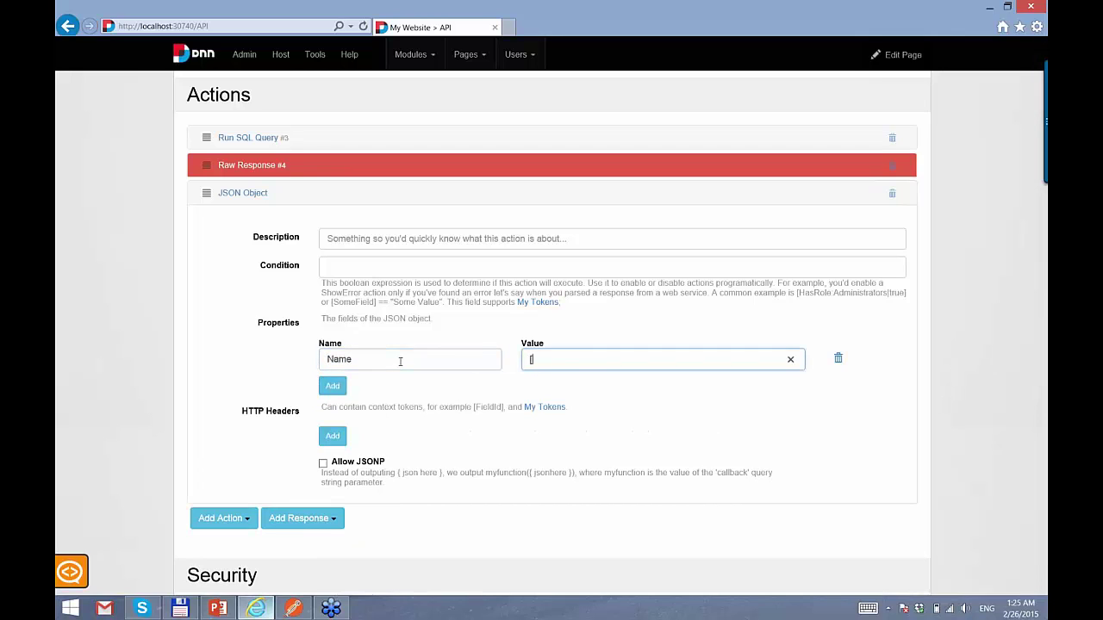
pyautogui.write('FirstName')
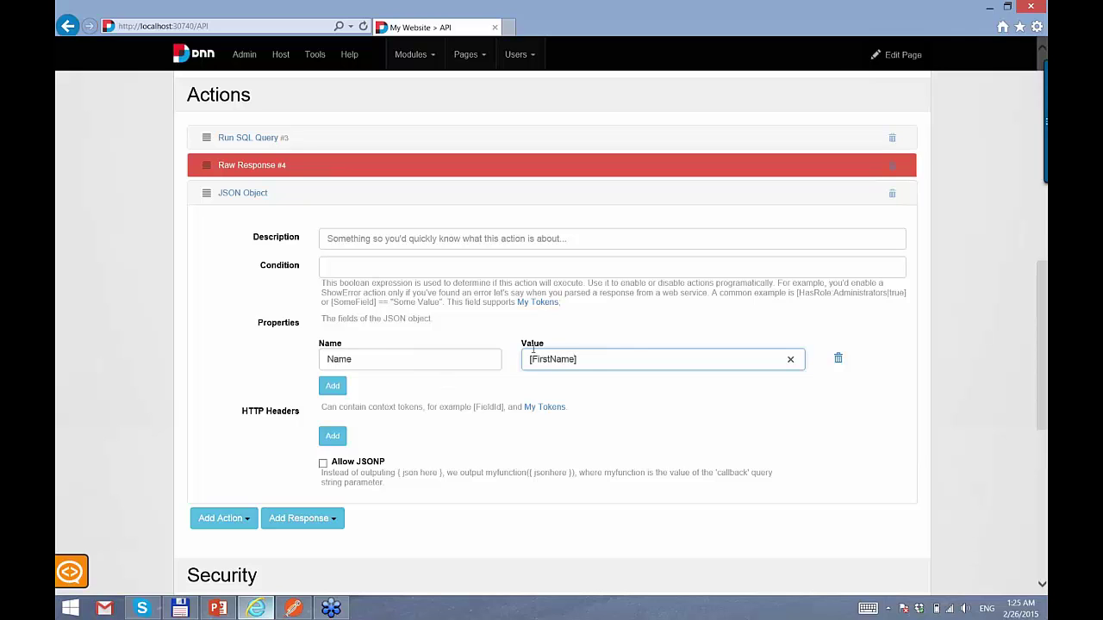
pyautogui.click(266, 380)
pyautogui.scroll(-1, 356, 291)
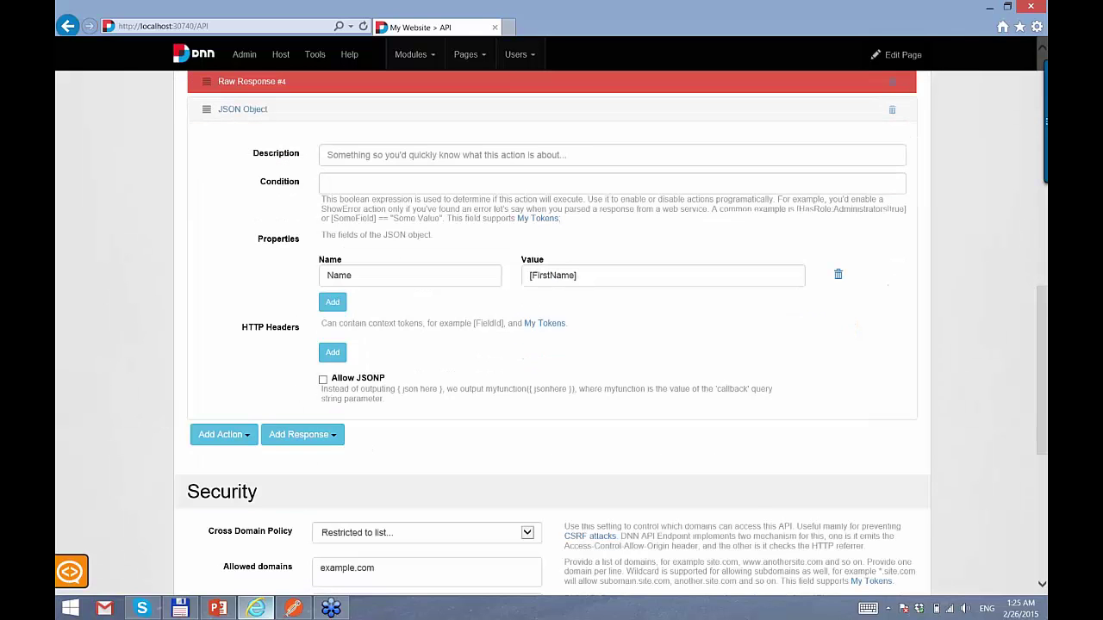
pyautogui.scroll(-5, 745, 436)
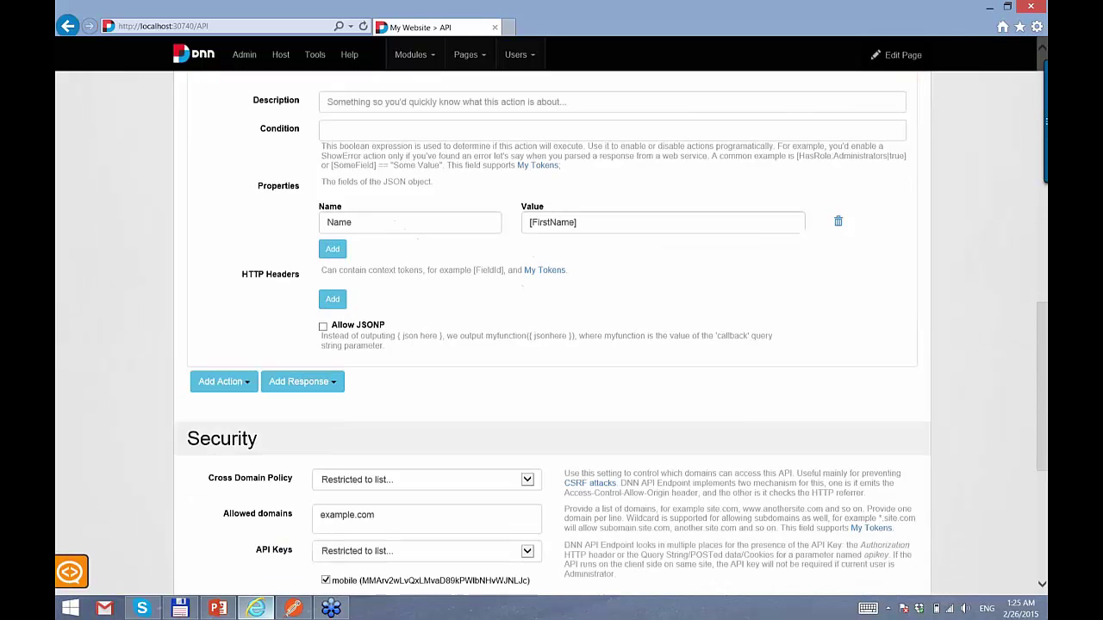
pyautogui.click(512, 301)
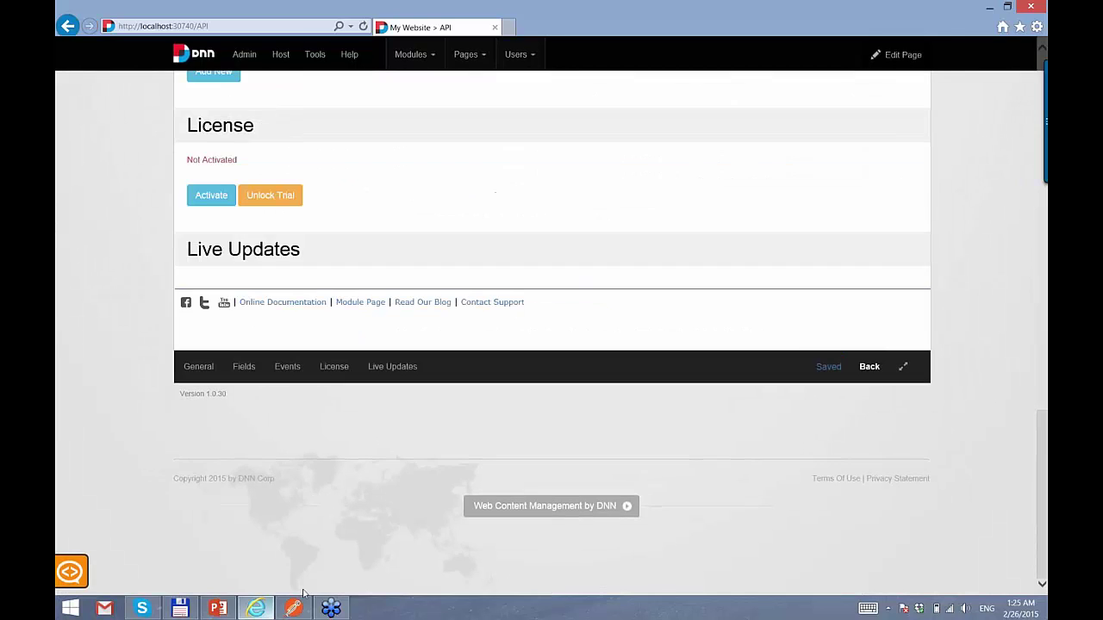
# Resend the GetUser request in Postman and examine the JSON response with Name: SuperUser
pyautogui.click(293, 609)
pyautogui.click(390, 253)
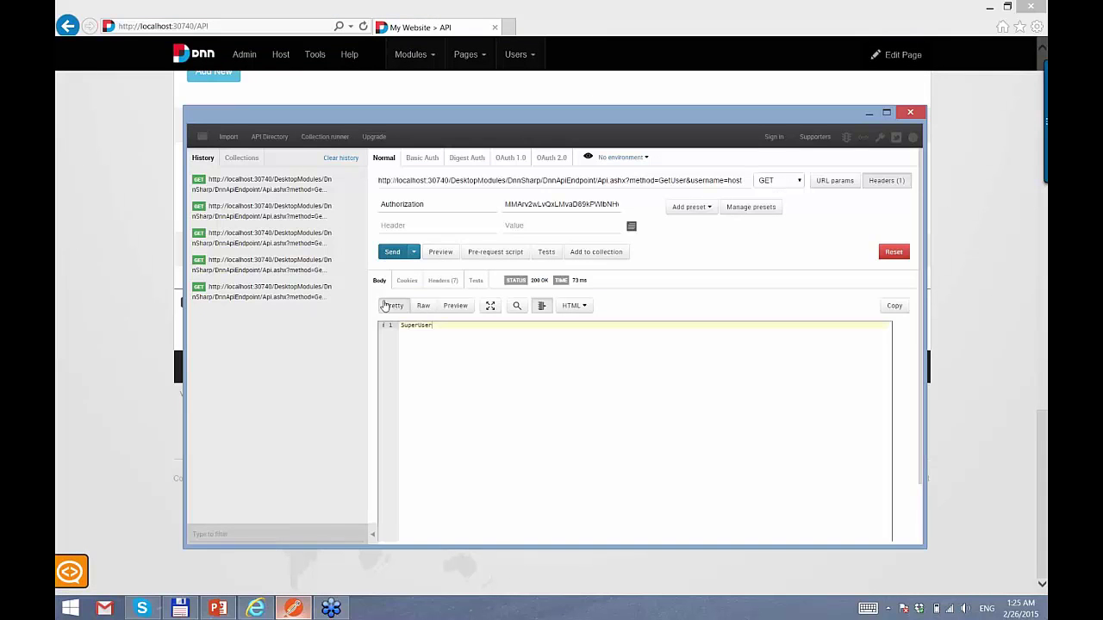
pyautogui.moveTo(378, 330); pyautogui.dragTo(389, 350)
pyautogui.click(395, 354)
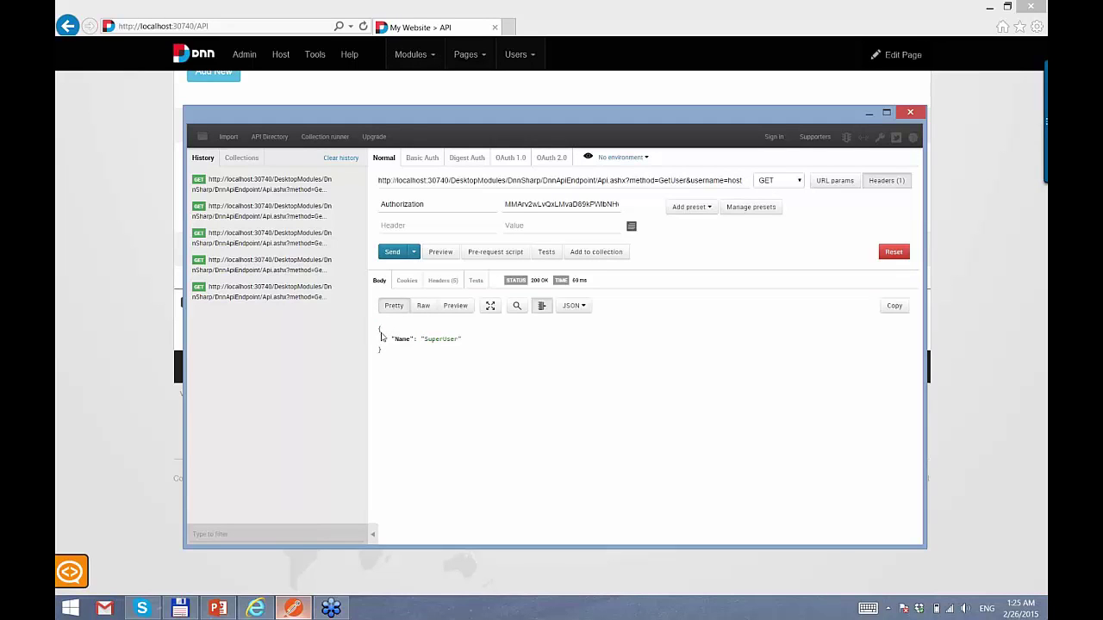
pyautogui.doubleClick(380, 330)
pyautogui.doubleClick(381, 351)
pyautogui.moveTo(395, 343); pyautogui.dragTo(458, 345)
pyautogui.click(459, 345)
pyautogui.doubleClick(449, 344)
pyautogui.click(420, 379)
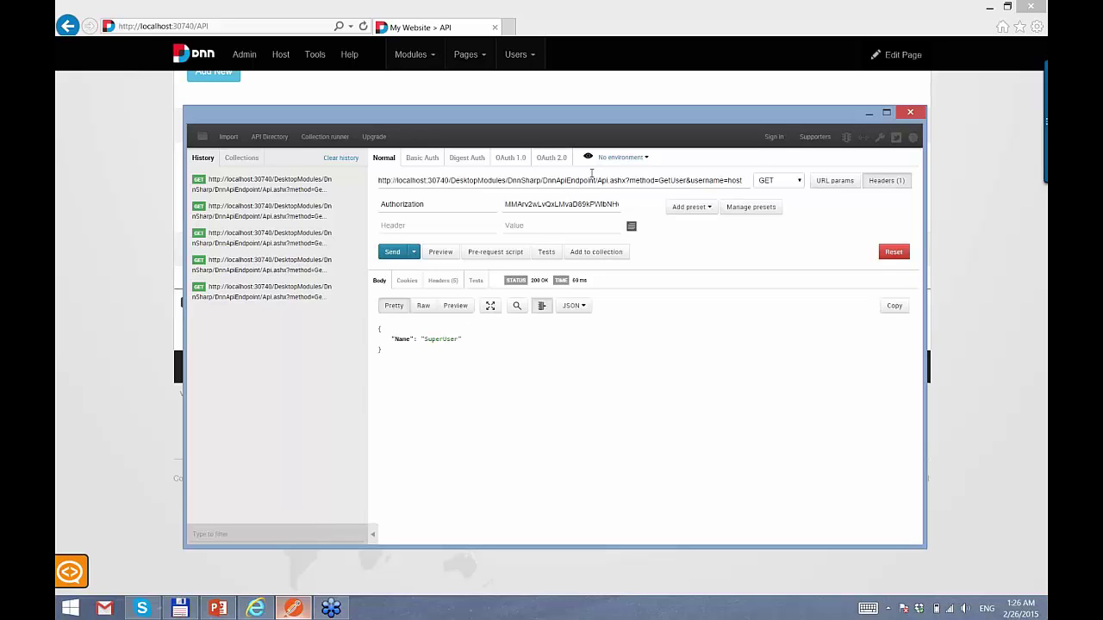
# Select the request URL, launch Notepad from Run, and begin typing '<script'
pyautogui.hotkey('ctrl', 'a')
pyautogui.hotkey('ctrl', 'c')
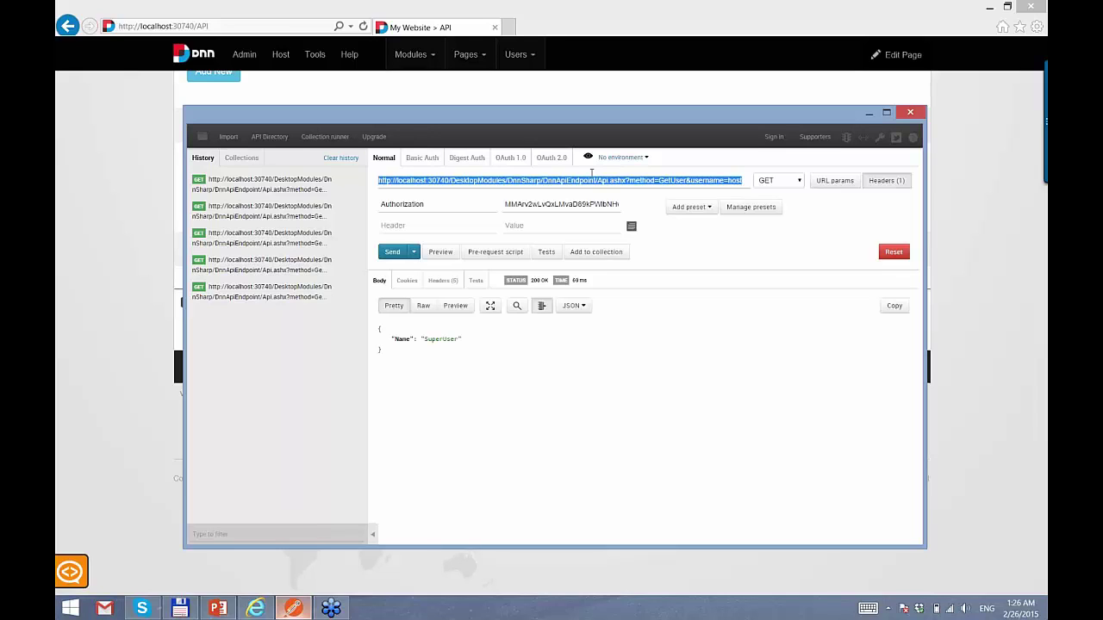
pyautogui.press('super+r')
pyautogui.write('c')
pyautogui.press('BackSpace')
pyautogui.write('notepad')
pyautogui.press('Return')
pyautogui.write('<script src="')
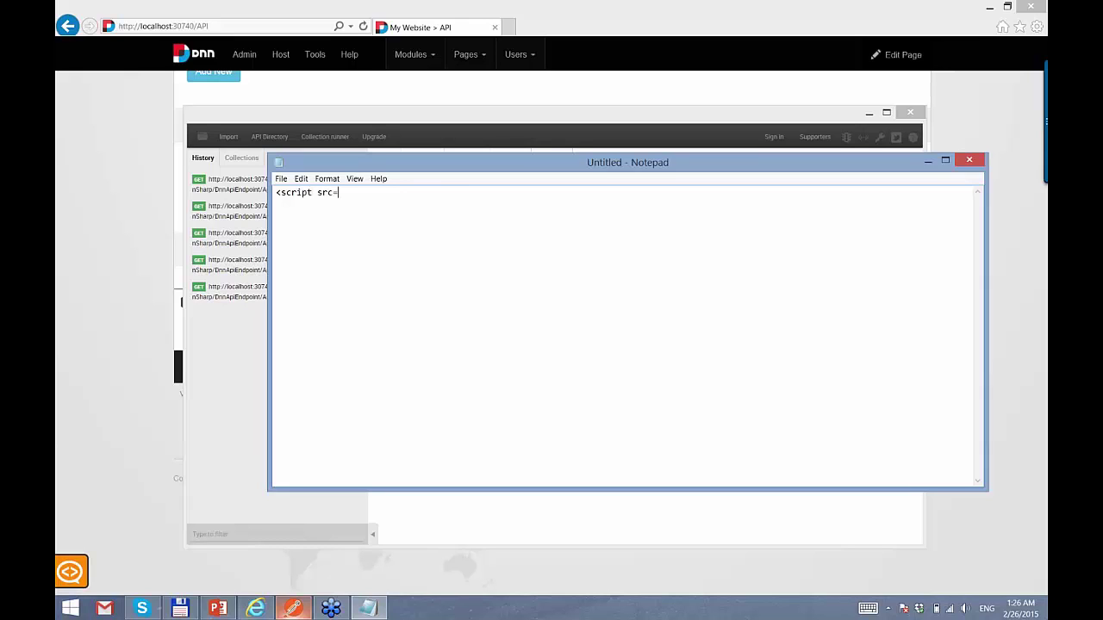
# Write a script tag loading the pasted GetUser URL, plus a { name: "SuperUser" } data line
pyautogui.hotkey('ctrl', 'v')
pyautogui.write('"></script>')
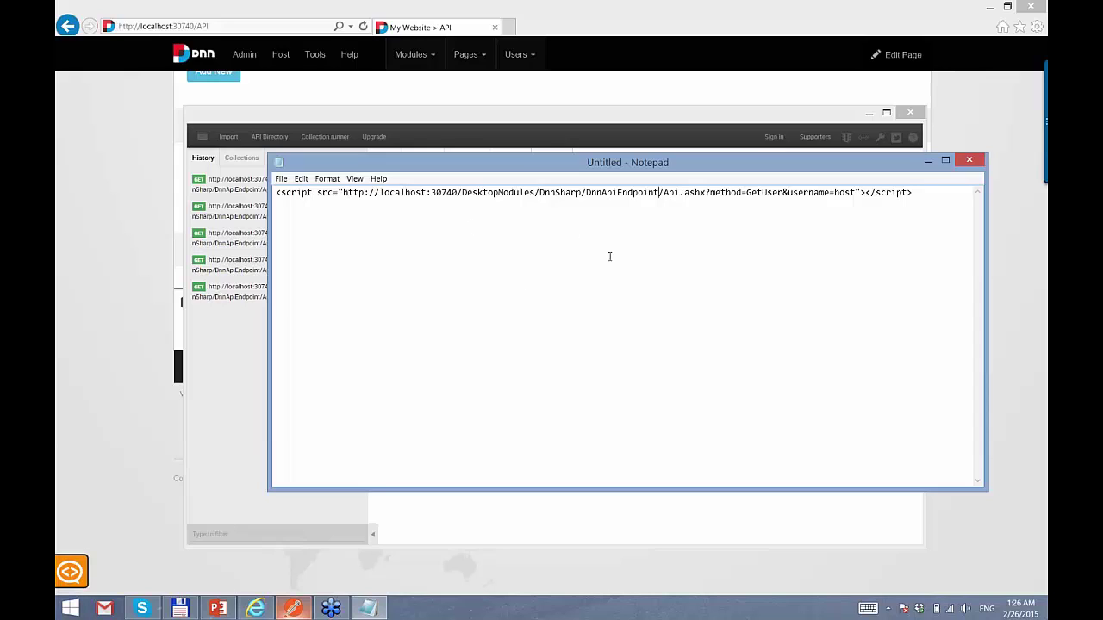
pyautogui.press('End')
pyautogui.write('{}name: "??')
pyautogui.press('BackSpace')
pyautogui.press('BackSpace')
pyautogui.write('"')
pyautogui.press('Left')
pyautogui.write('SuperUser')
pyautogui.hotkey('shift', 'Home')
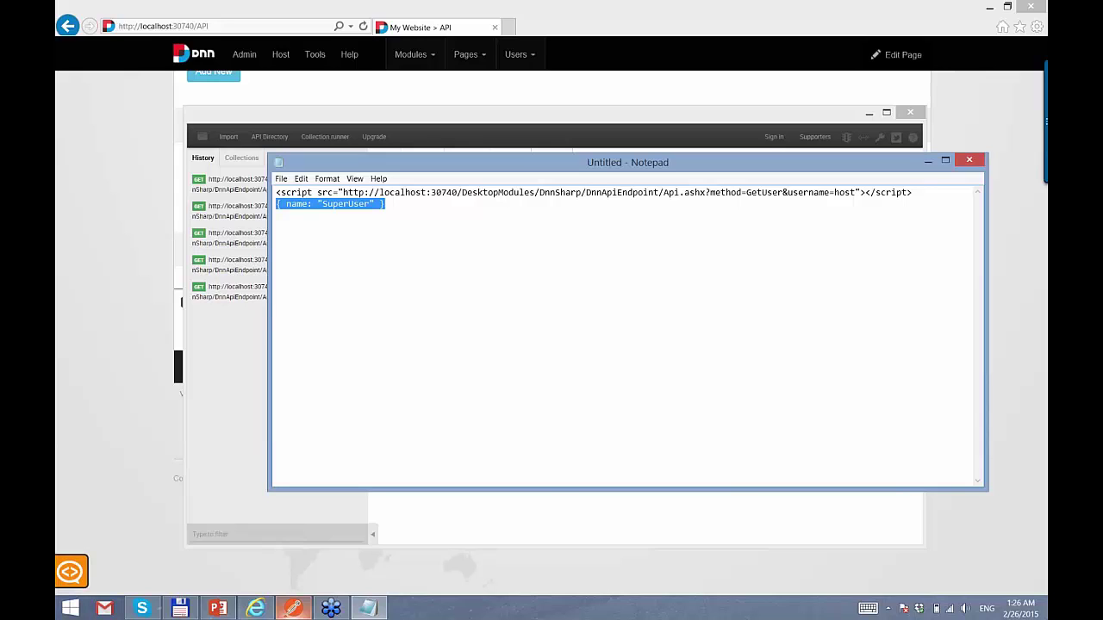
pyautogui.click(275, 193)
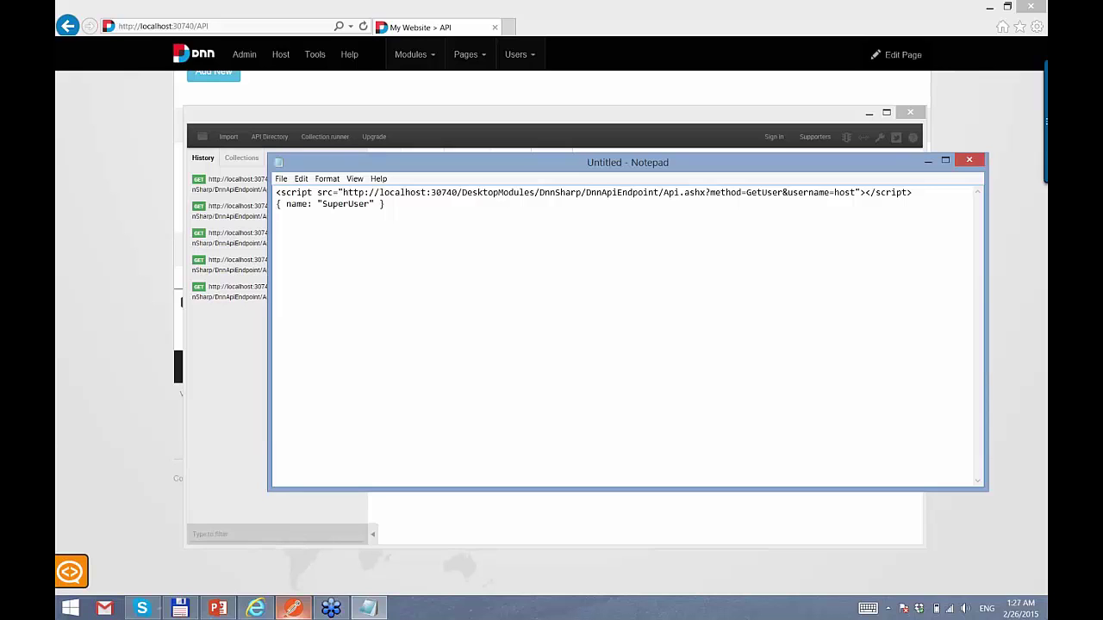
# Wrap the data line in myFunction() and highlight the data object and function name
pyautogui.write('myFunction(')
pyautogui.write(')')
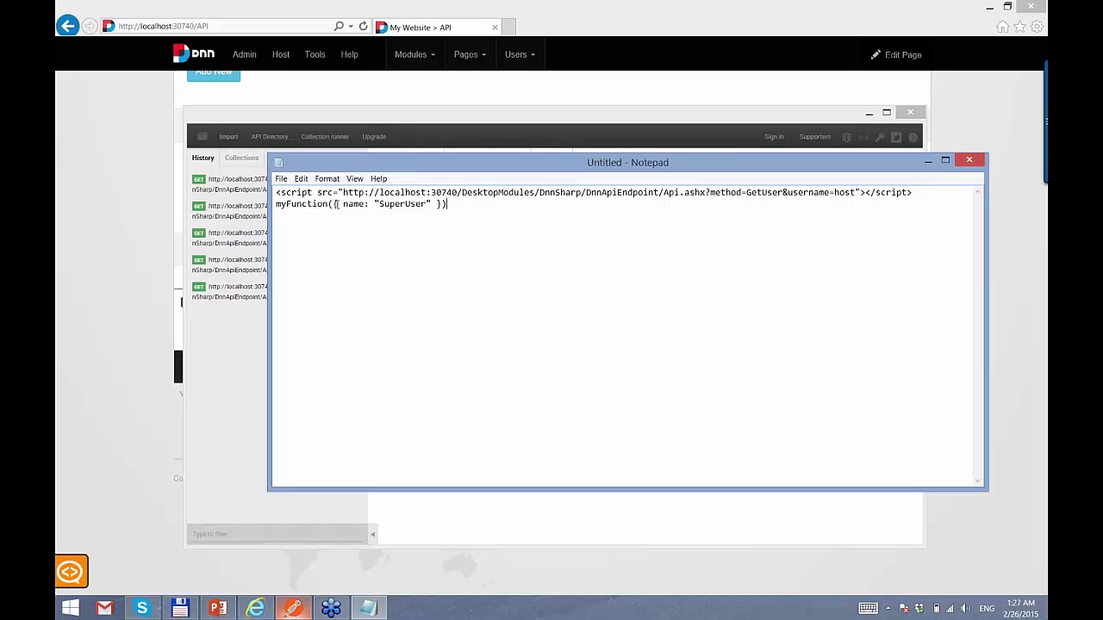
pyautogui.moveTo(335, 204); pyautogui.dragTo(447, 204)
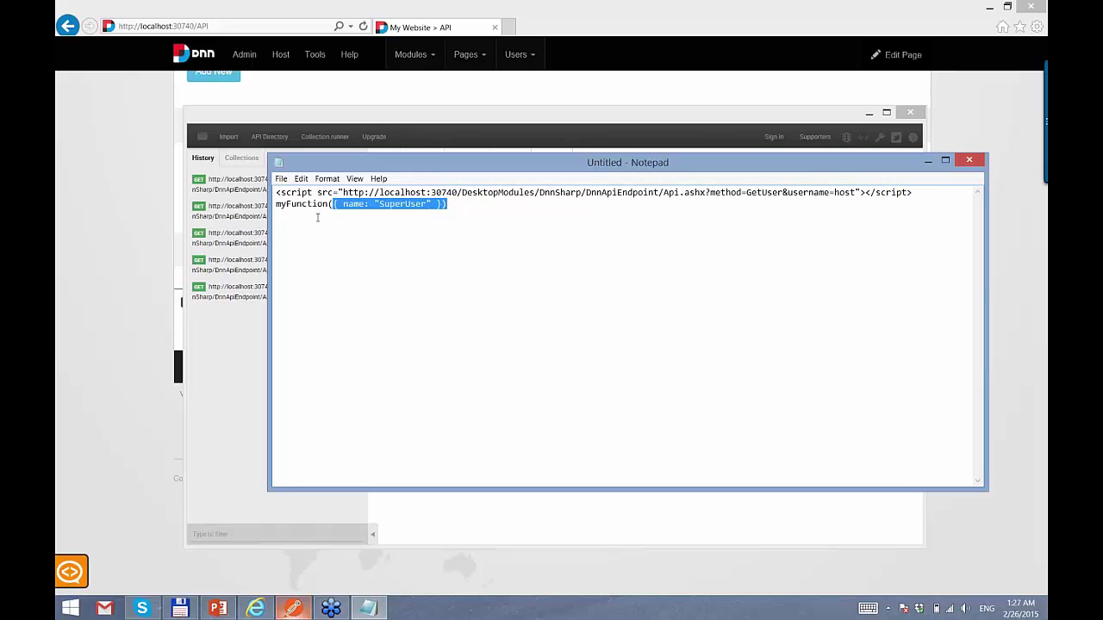
pyautogui.click(333, 204)
pyautogui.doubleClick(326, 204)
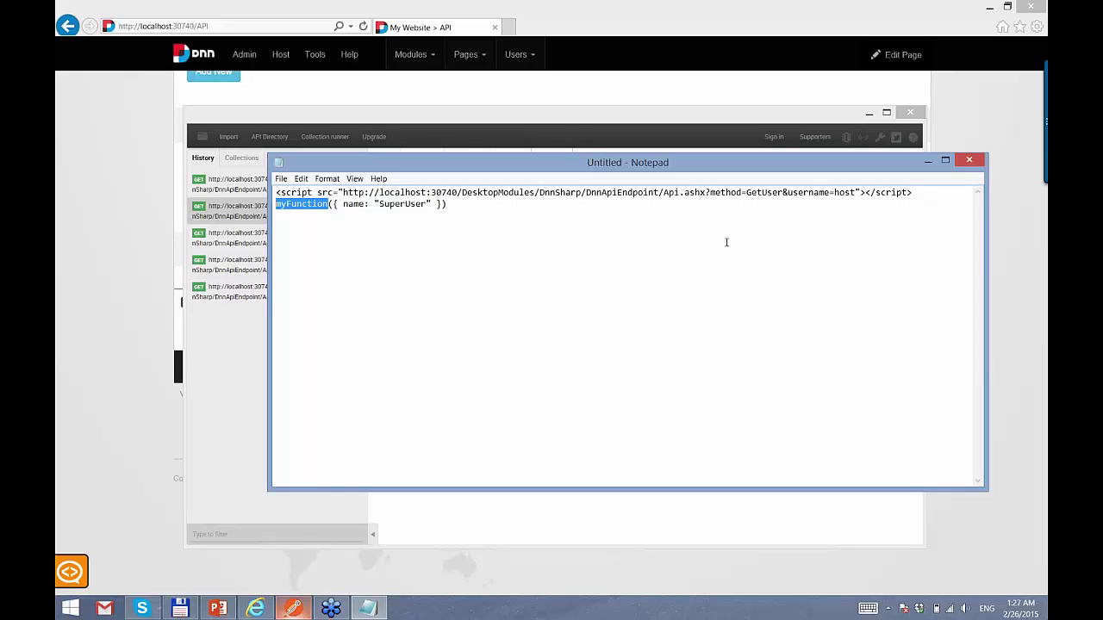
pyautogui.click(726, 242)
pyautogui.moveTo(327, 204); pyautogui.dragTo(276, 204)
pyautogui.click(325, 204)
pyautogui.moveTo(330, 205); pyautogui.dragTo(286, 239)
pyautogui.doubleClick(308, 207)
pyautogui.click(510, 314)
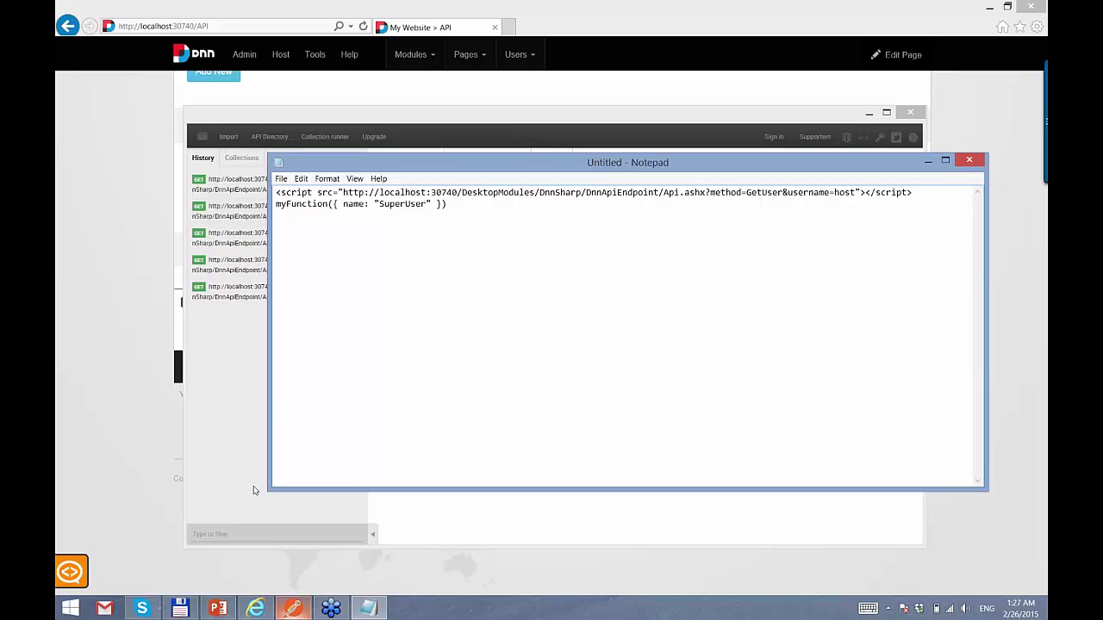
# Bring back the DNN API Endpoint page and open the GetUser method's settings
pyautogui.click(259, 608)
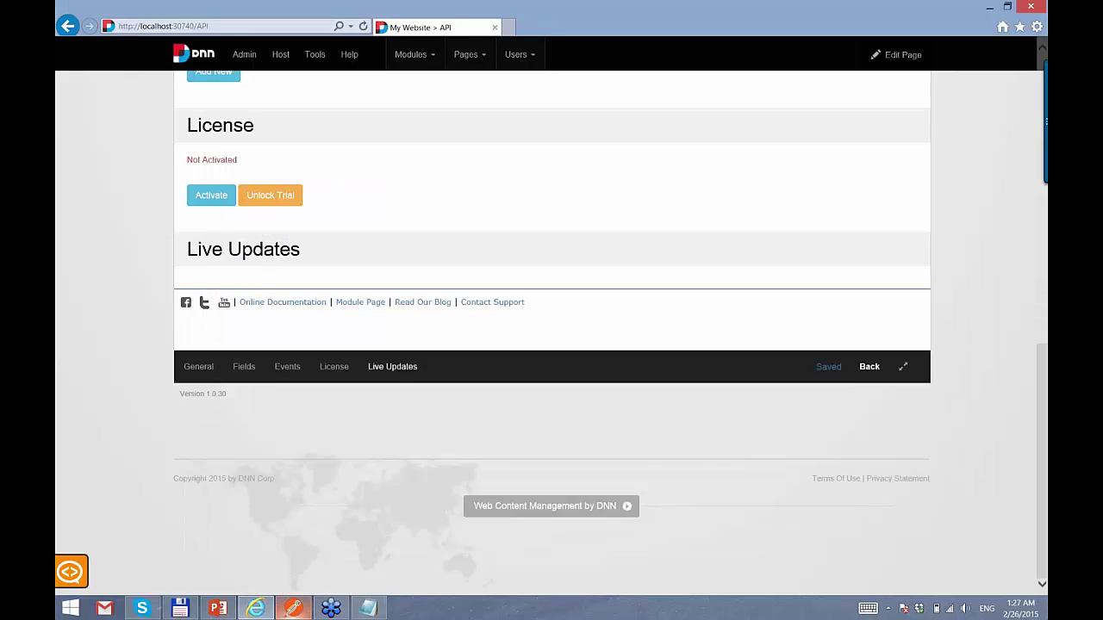
pyautogui.scroll(10, 471, 322)
pyautogui.scroll(-3, 796, 242)
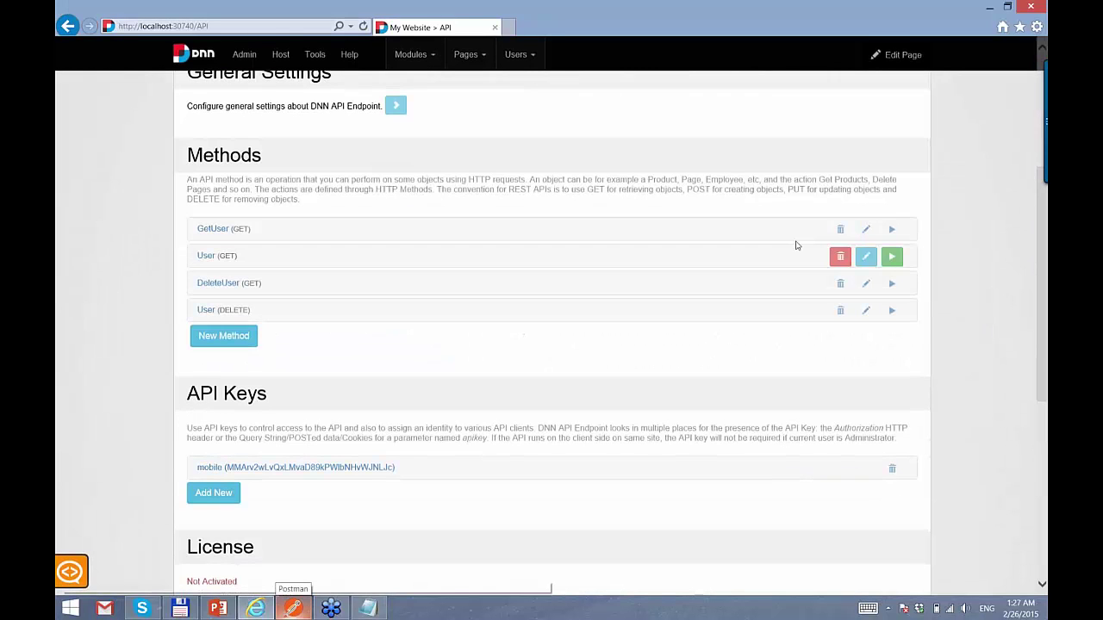
pyautogui.click(714, 284)
pyautogui.scroll(-2, 485, 457)
pyautogui.scroll(-2, 401, 428)
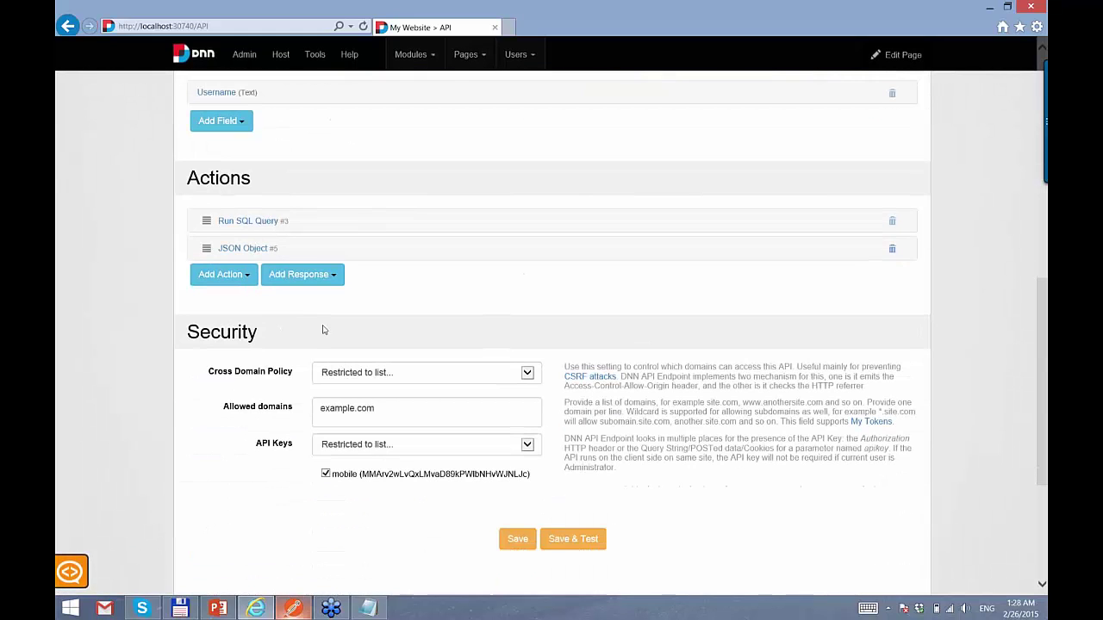
# Expand the JSON Object action and tick Allow JSONP, pointing out the callback help text
pyautogui.click(244, 249)
pyautogui.scroll(-1, 408, 463)
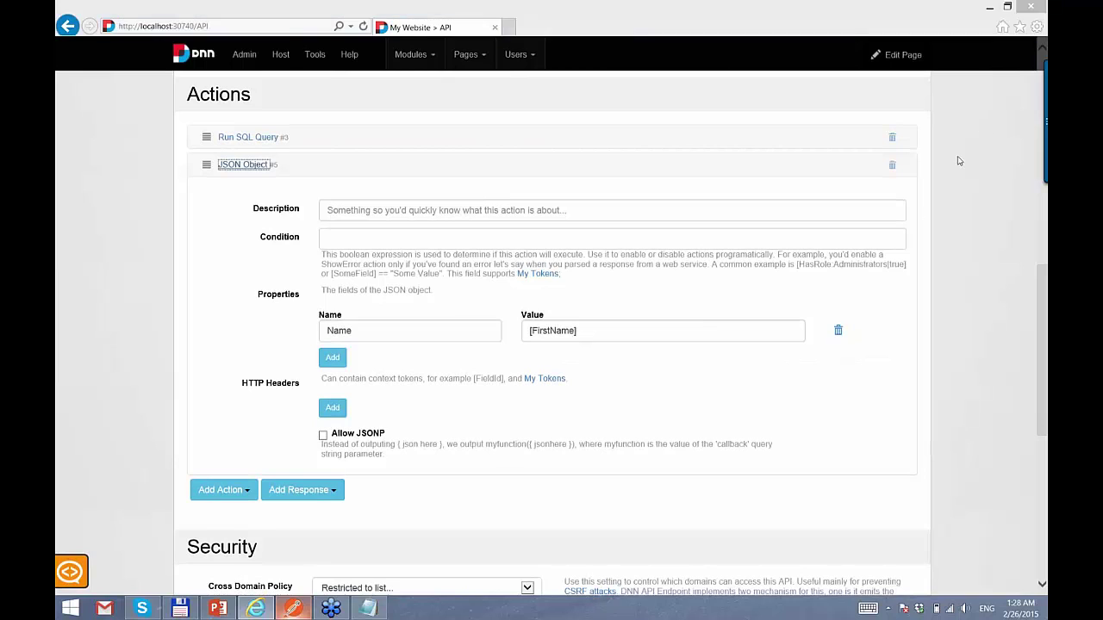
pyautogui.click(373, 438)
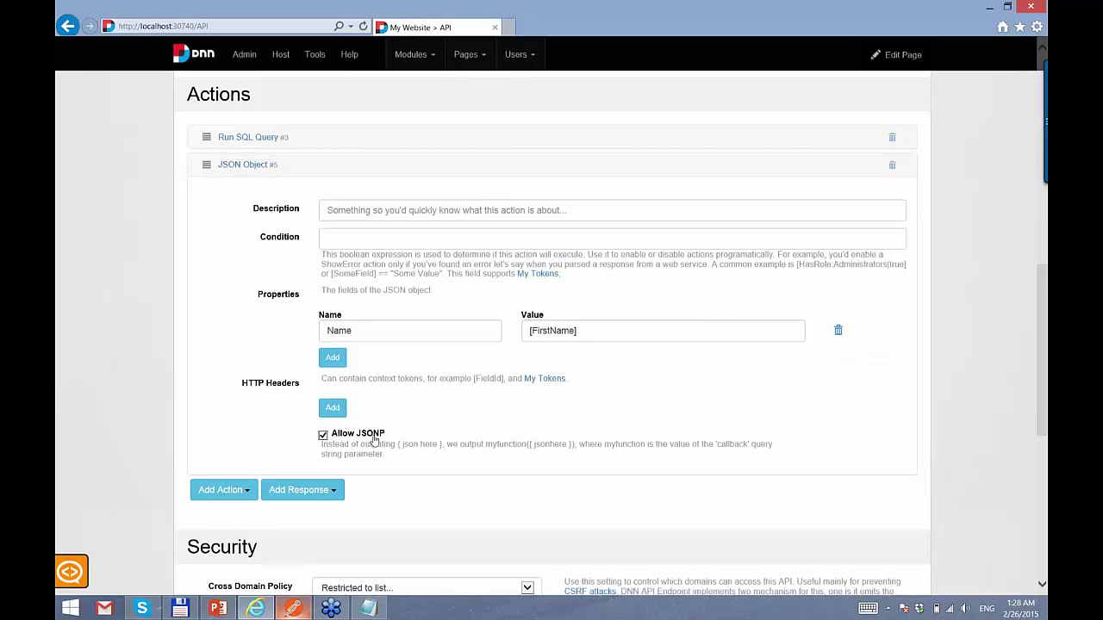
pyautogui.scroll(-1, 477, 466)
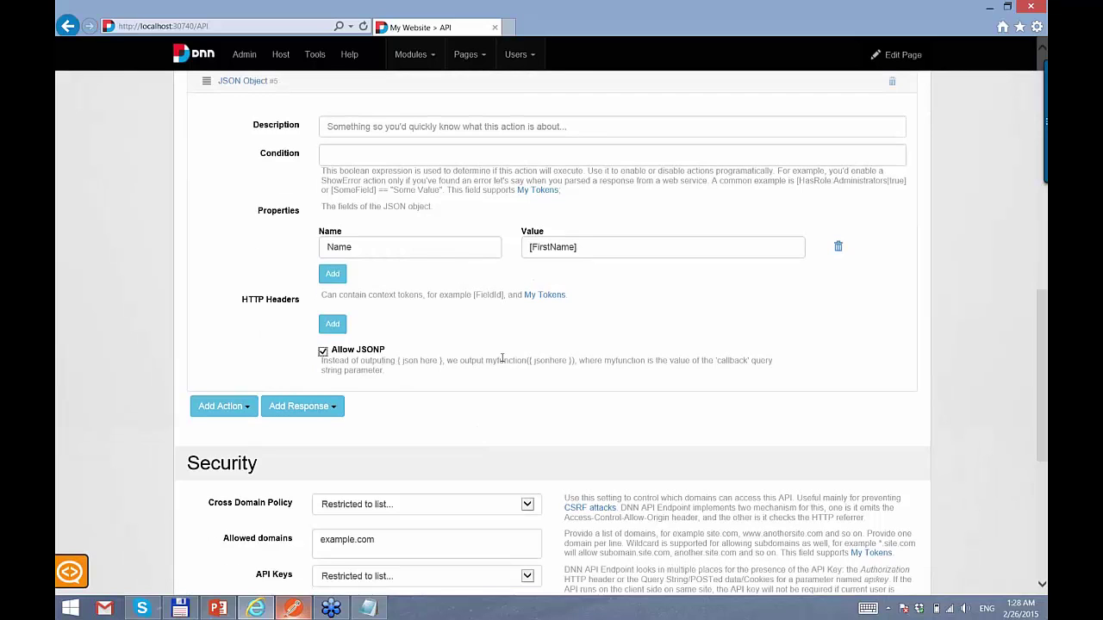
pyautogui.doubleClick(729, 362)
pyautogui.click(741, 373)
pyautogui.doubleClick(736, 361)
pyautogui.hotkey('ctrl', 'c')
# Append &callback=myFunction to the GetUser URL in Postman, resend, and view the Raw response
pyautogui.click(300, 612)
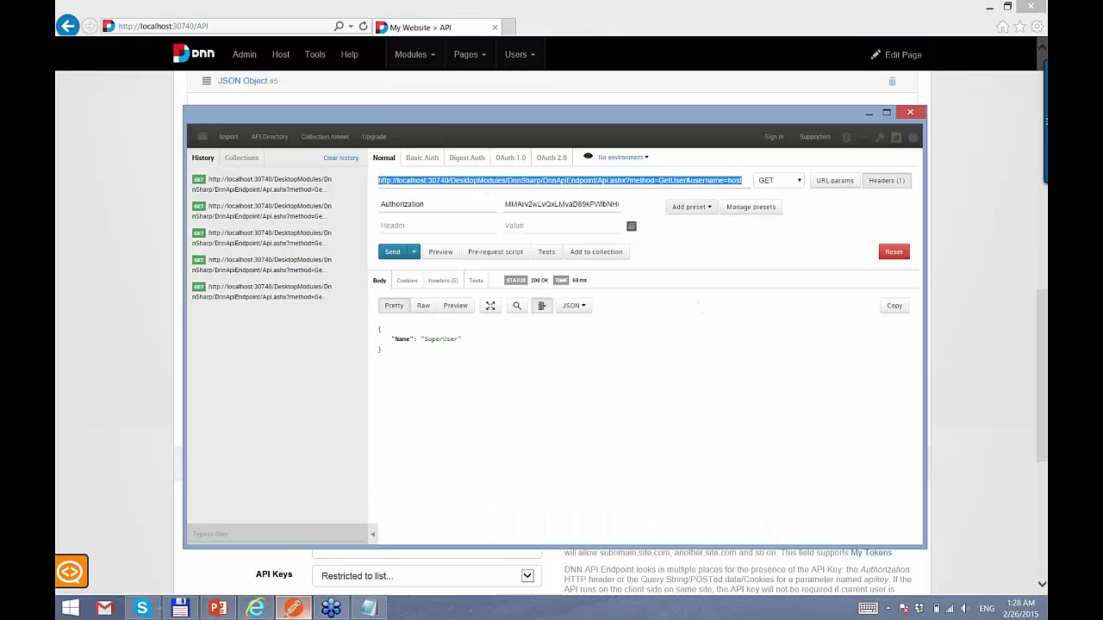
pyautogui.write('&')
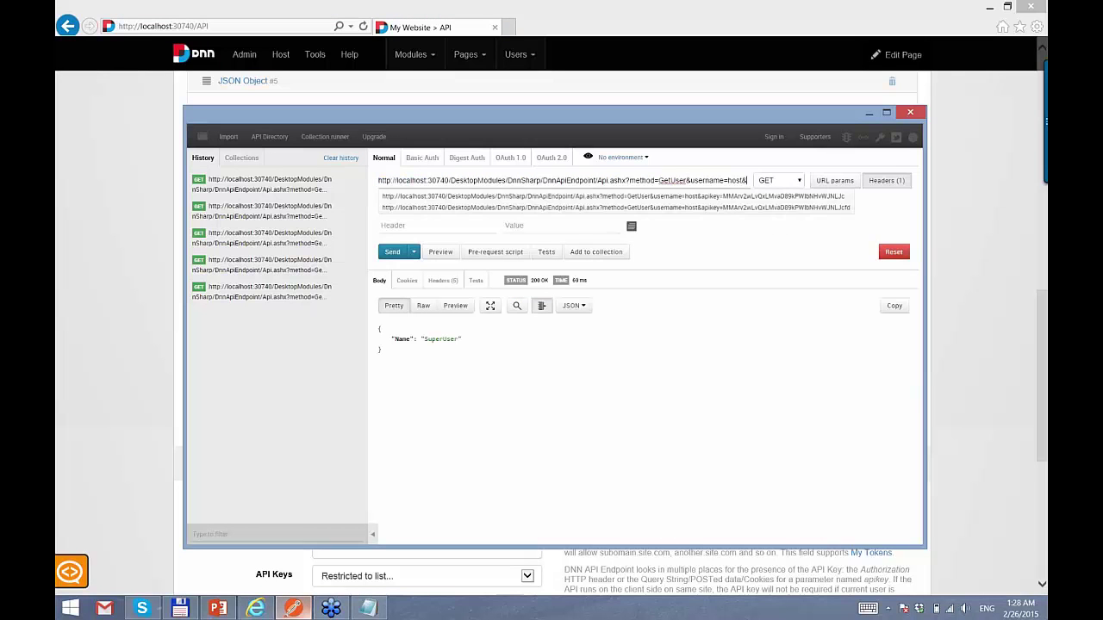
pyautogui.hotkey('ctrl', 'v')
pyautogui.write('=myFunction')
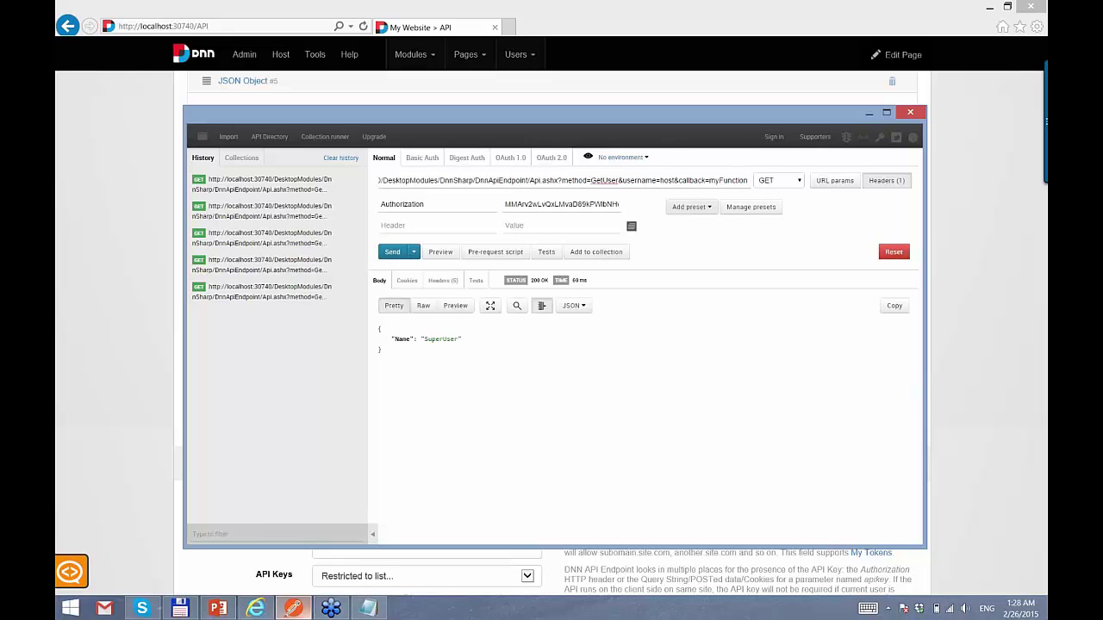
pyautogui.click(392, 252)
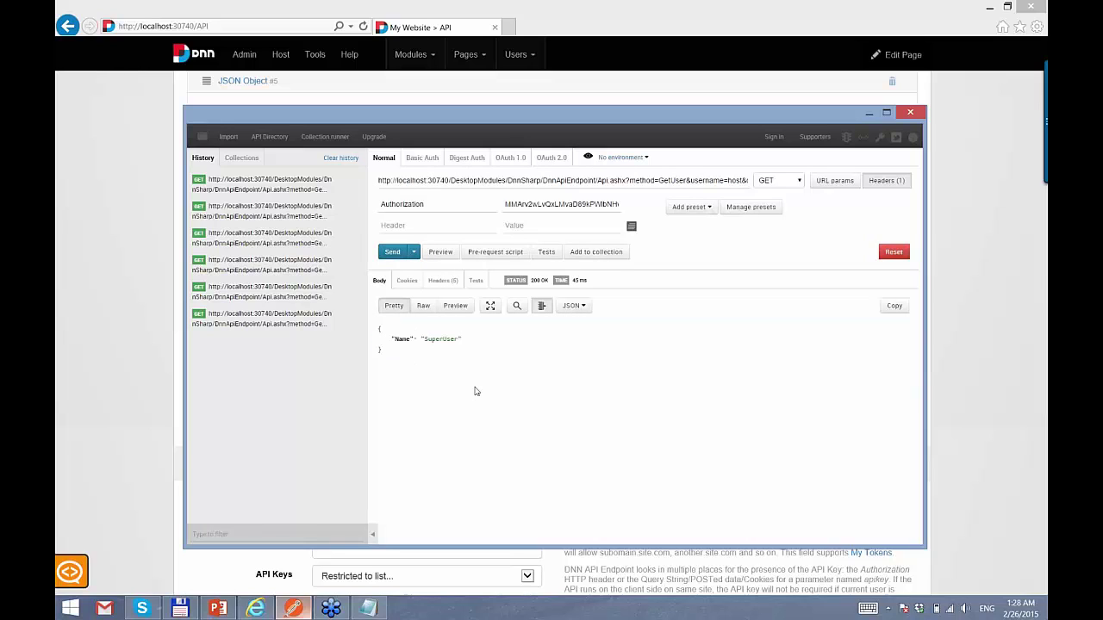
pyautogui.click(422, 307)
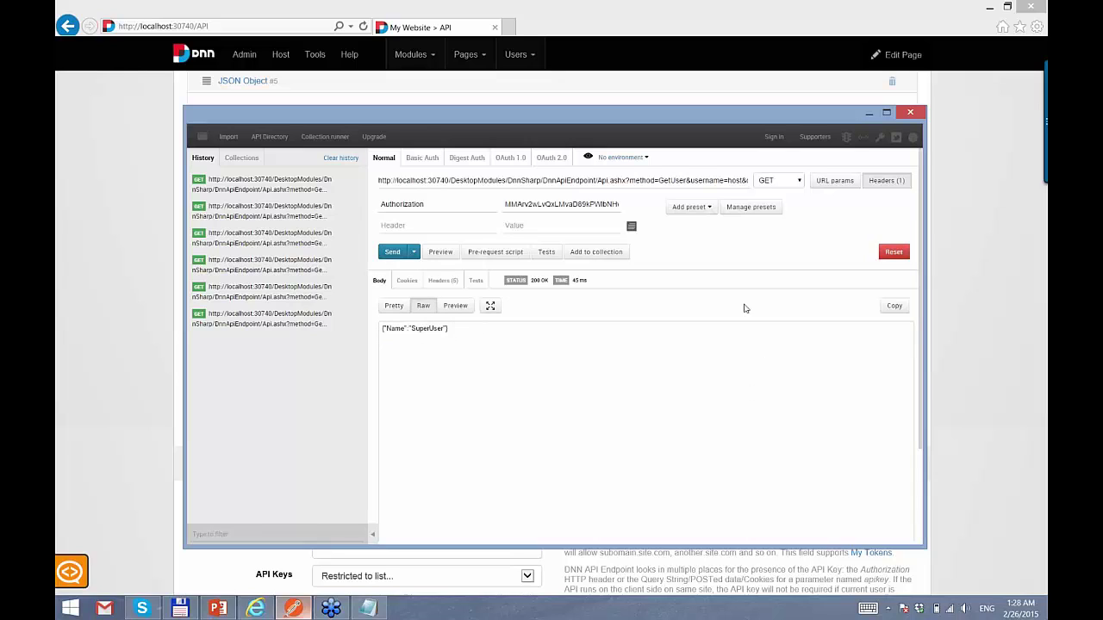
pyautogui.moveTo(749, 181); pyautogui.dragTo(655, 181)
pyautogui.click(709, 181)
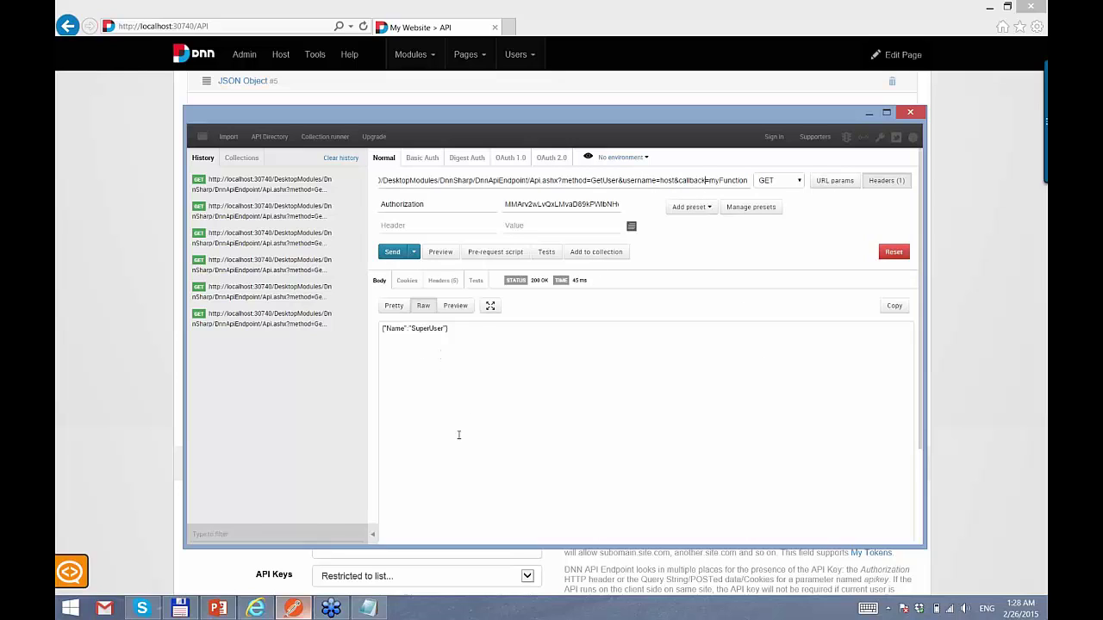
# Save the GetUser method with JSONP enabled in DNN, then return to Postman
pyautogui.click(624, 589)
pyautogui.scroll(-1, 874, 462)
pyautogui.scroll(-3, 875, 463)
pyautogui.click(522, 342)
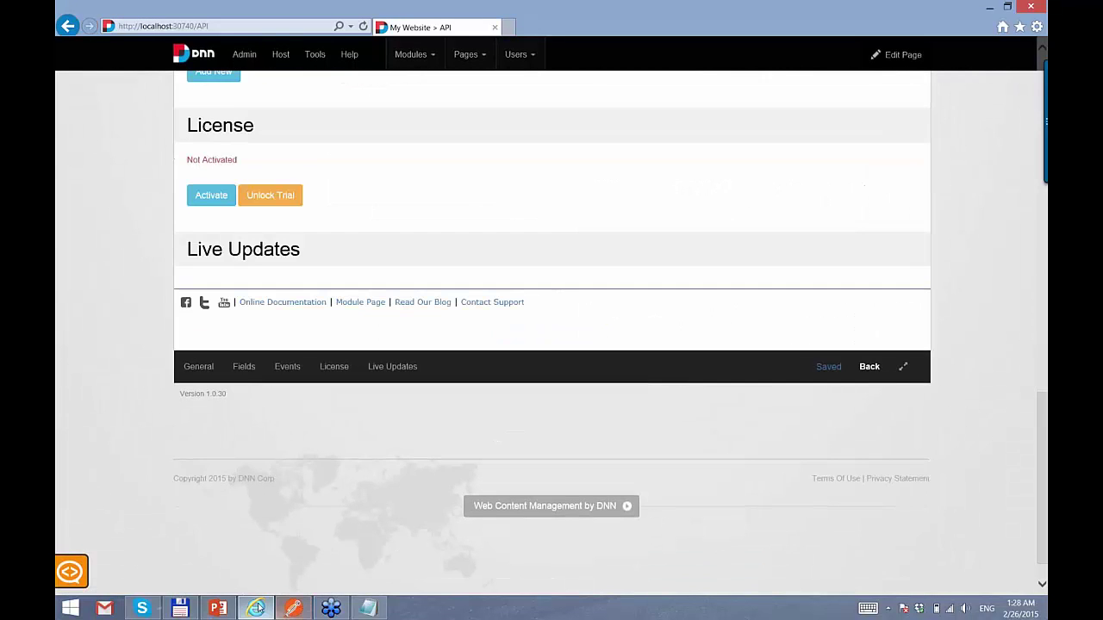
pyautogui.click(294, 608)
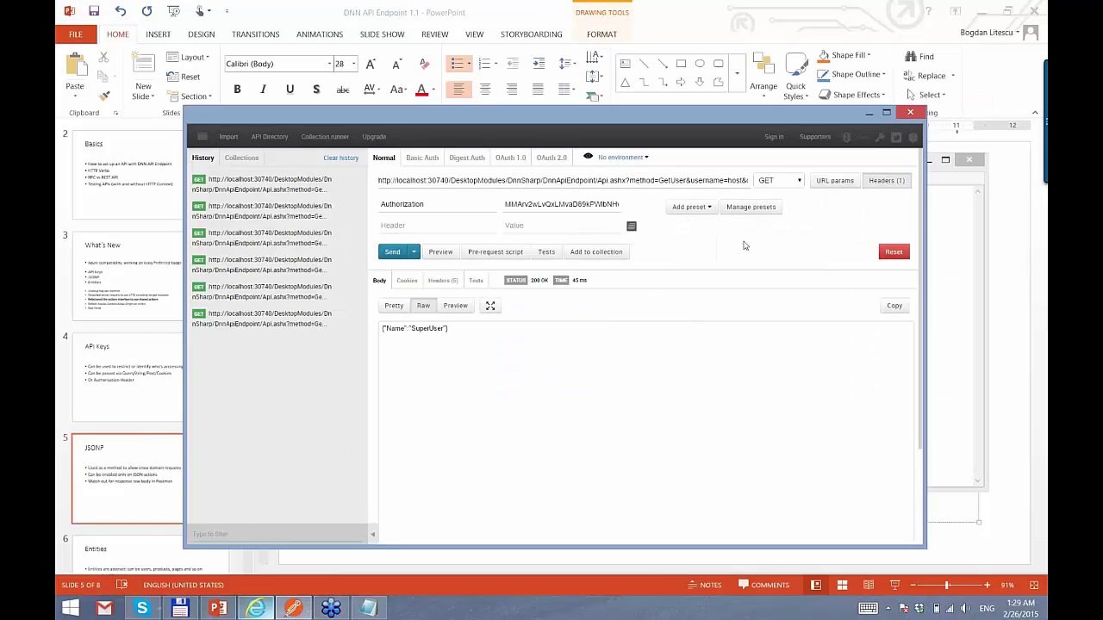
# Resend the GetUser request in Postman and view the formatted JSON response
pyautogui.click(397, 251)
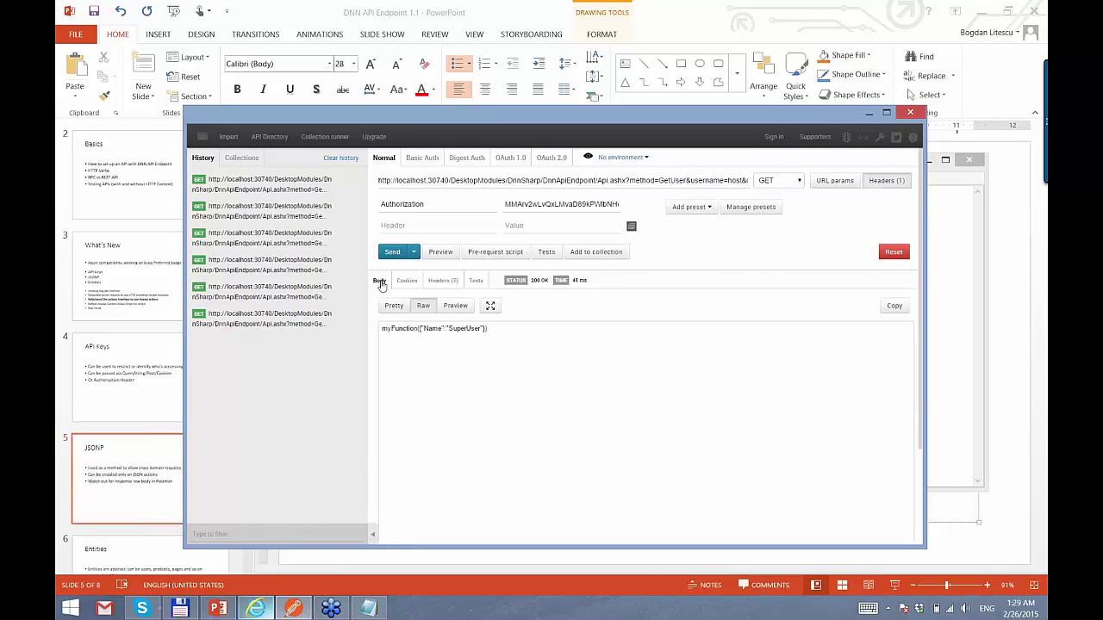
pyautogui.click(394, 307)
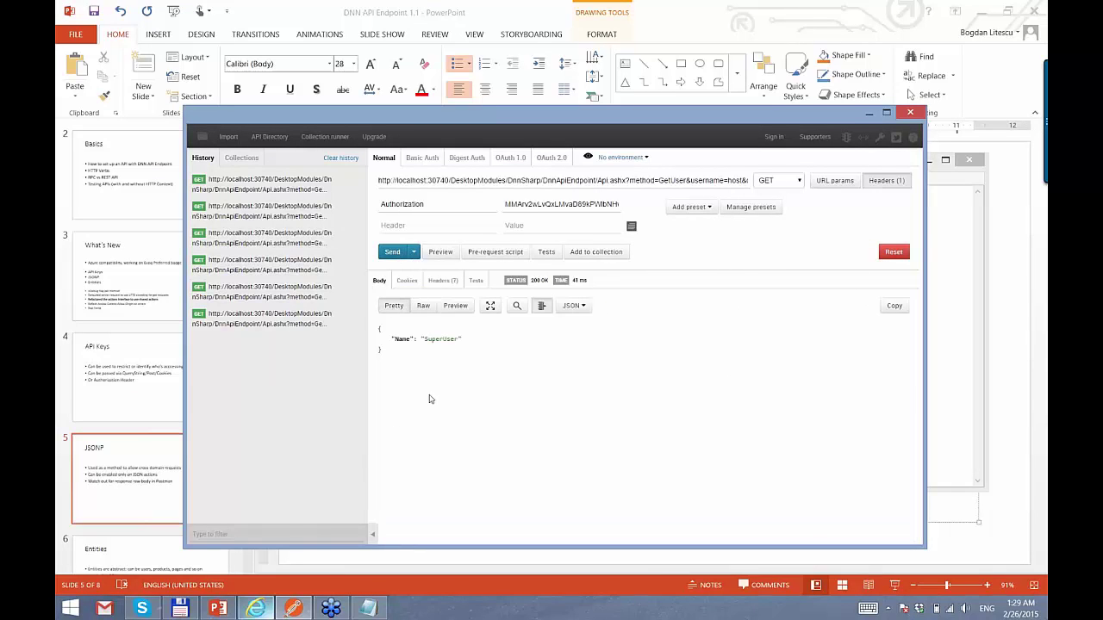
pyautogui.moveTo(403, 353); pyautogui.dragTo(379, 328)
pyautogui.click(404, 354)
# Inspect the raw myFunction({...}) JSONP response, then return to the DNN API Endpoint page
pyautogui.click(423, 306)
pyautogui.doubleClick(420, 329)
pyautogui.click(471, 378)
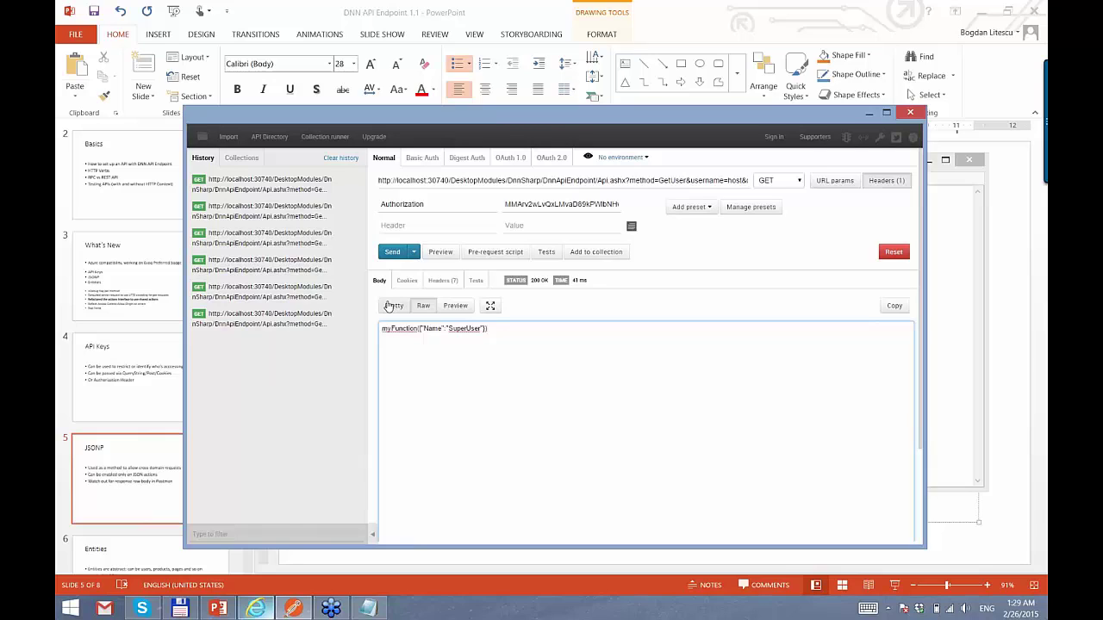
pyautogui.click(393, 306)
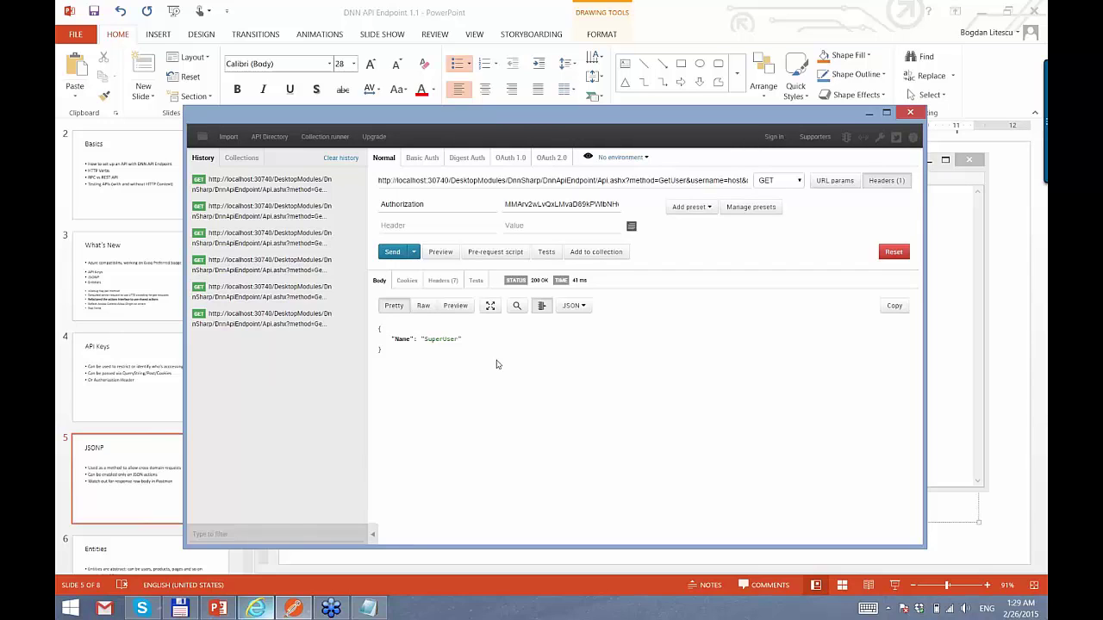
pyautogui.click(259, 612)
# Open the GetUser method and set its cross domain policy to Public
pyautogui.scroll(5, 375, 461)
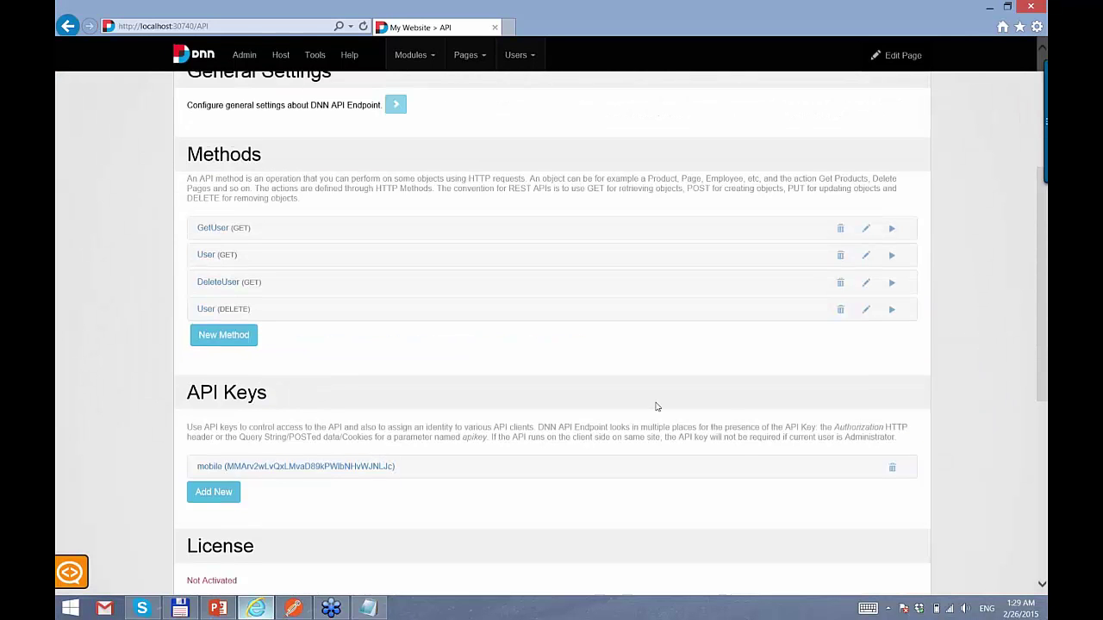
pyautogui.click(892, 223)
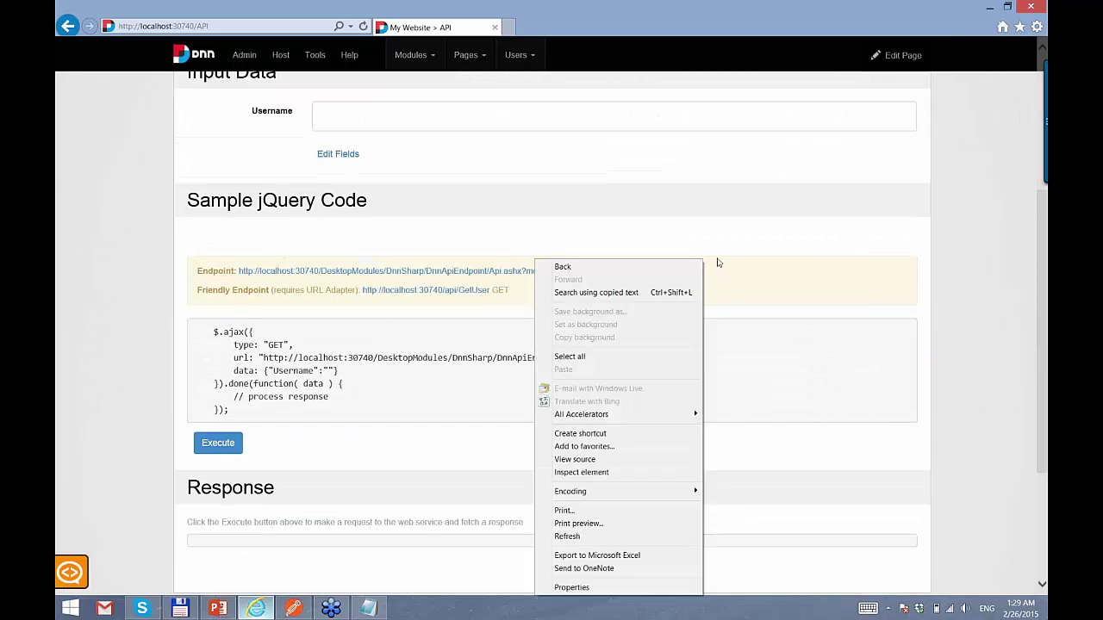
pyautogui.scroll(3, 862, 152)
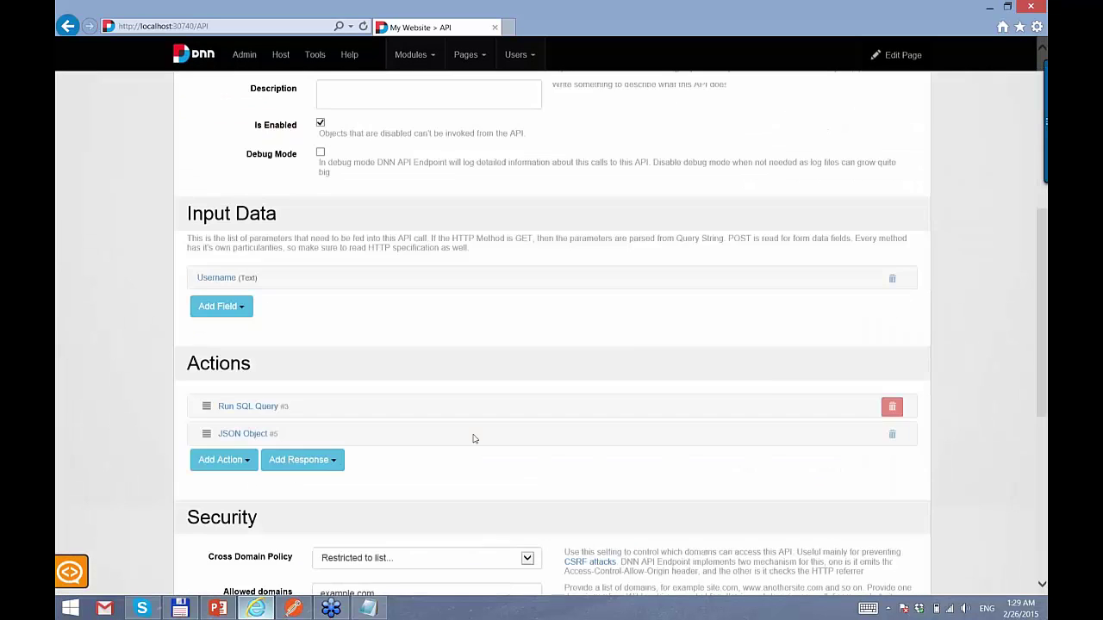
pyautogui.scroll(-3, 434, 434)
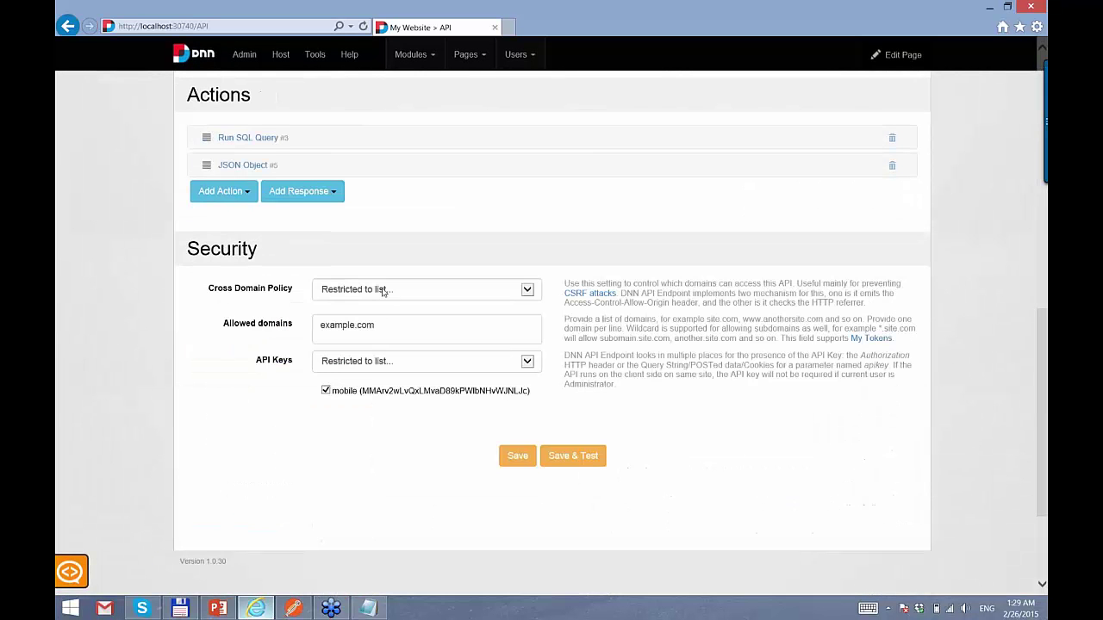
pyautogui.click(385, 293)
pyautogui.click(340, 253)
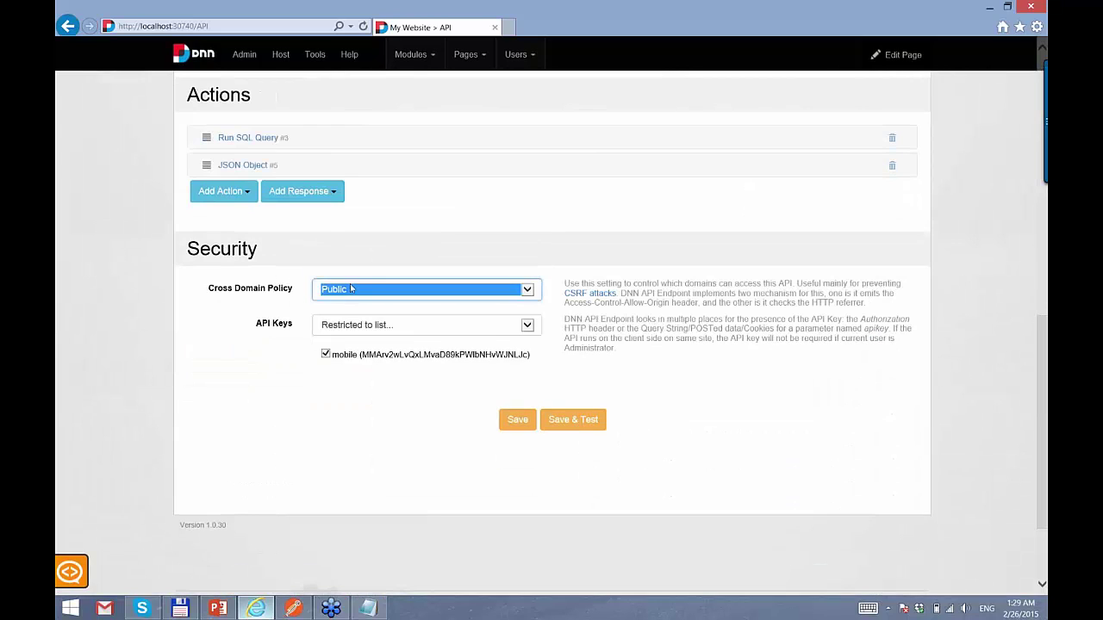
pyautogui.click(290, 305)
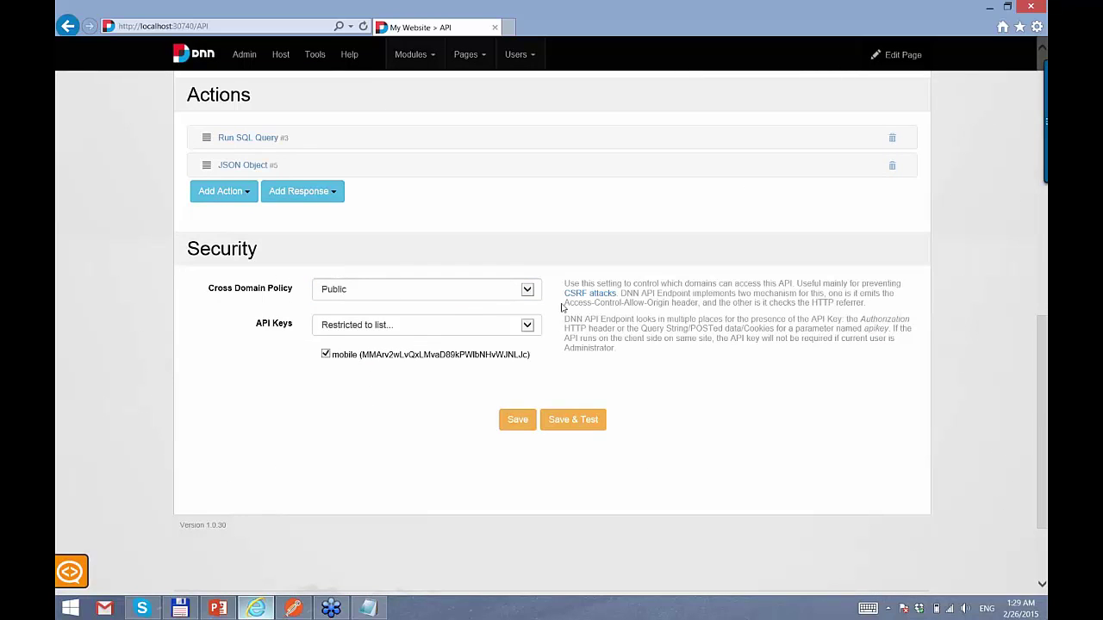
# Review the Access-Control-Allow-Origin help text, then cancel out of the GetUser method
pyautogui.moveTo(566, 301); pyautogui.dragTo(670, 303)
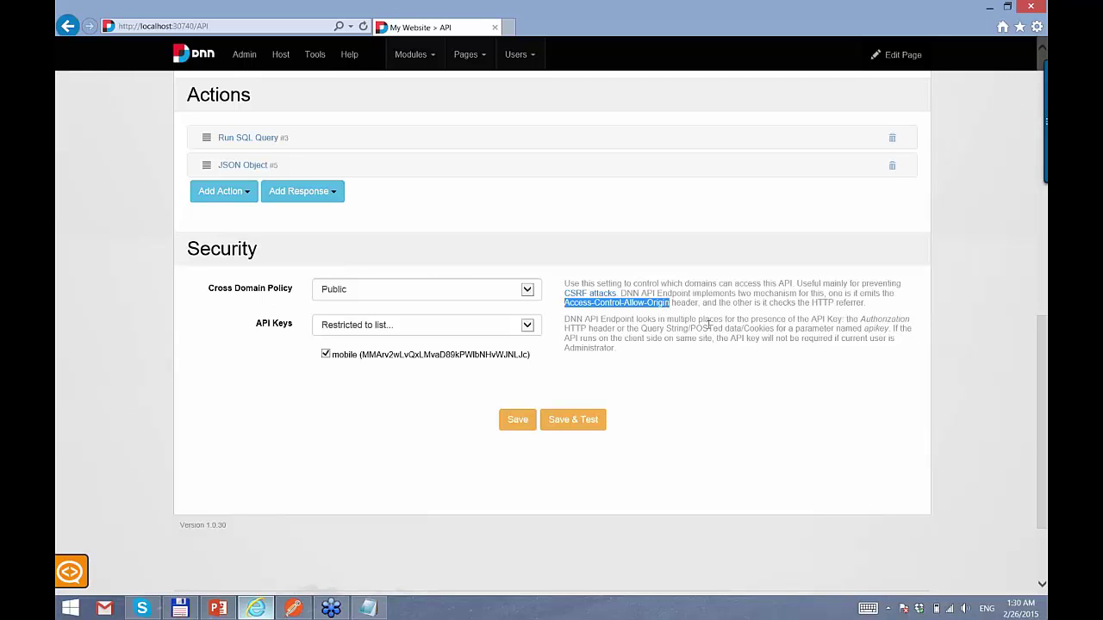
pyautogui.click(332, 443)
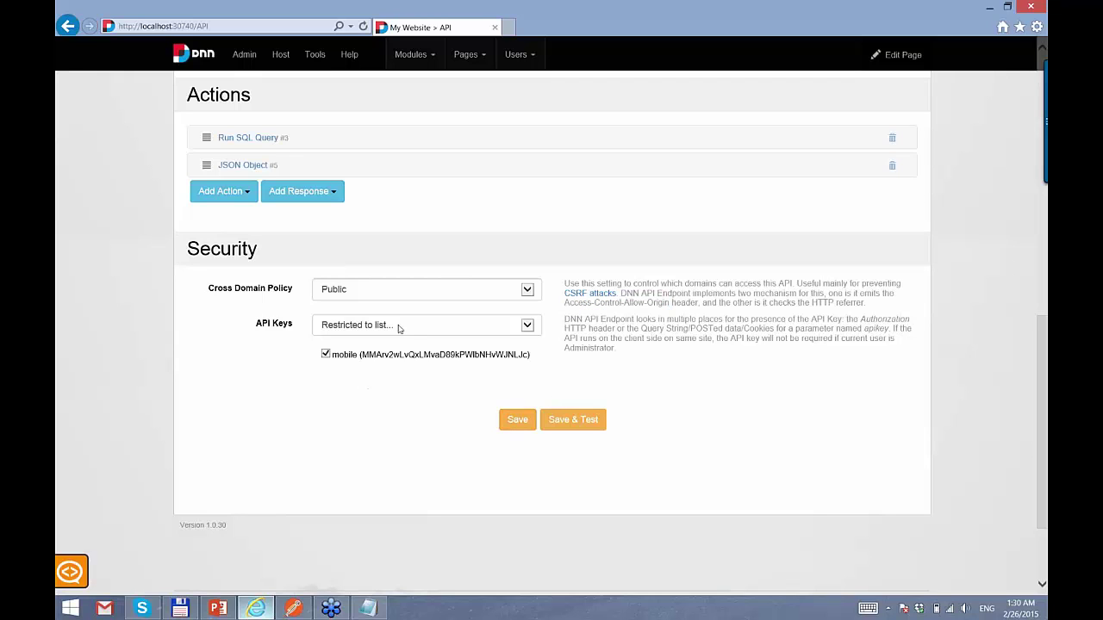
pyautogui.scroll(2, 409, 454)
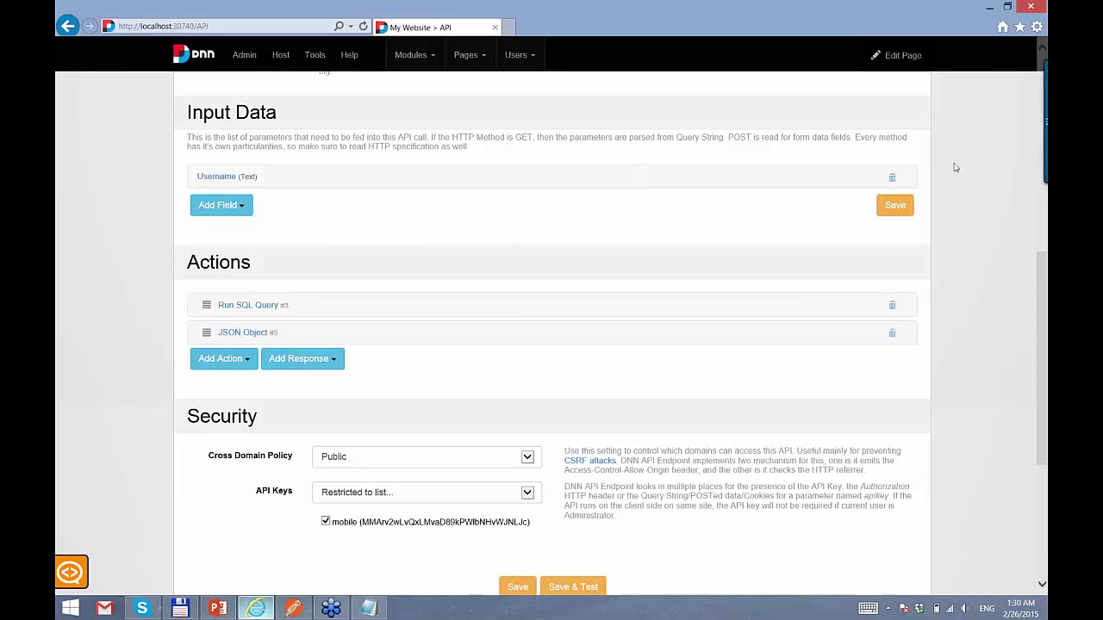
pyautogui.scroll(-2, 462, 453)
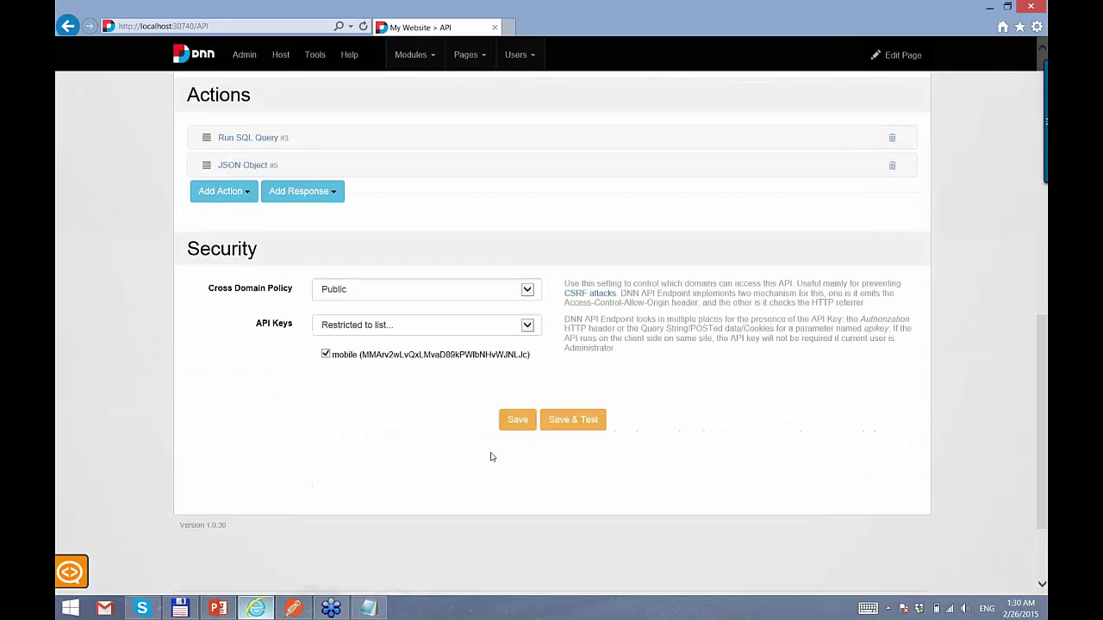
pyautogui.scroll(10, 492, 453)
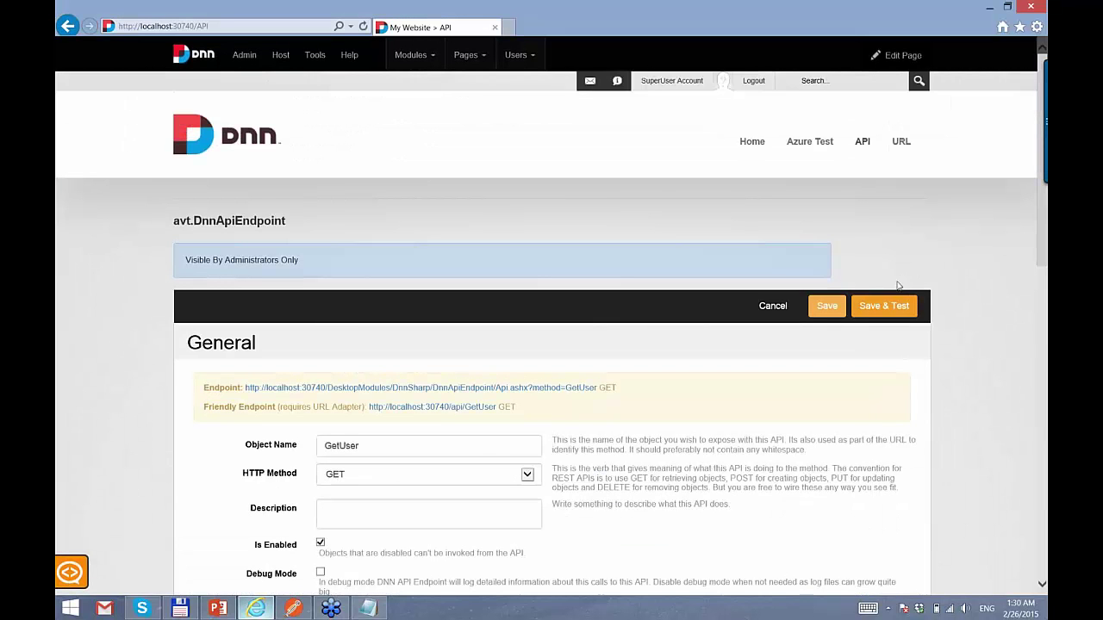
pyautogui.click(779, 308)
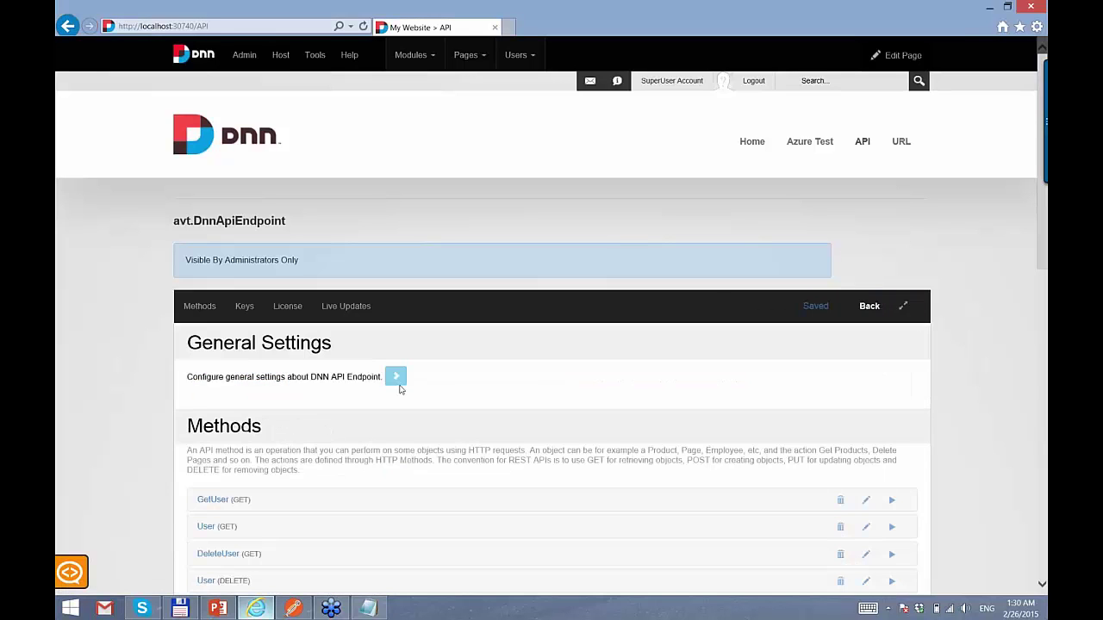
# Add a new API key with friendly name 'app', adjust its generated key value, and save it
pyautogui.scroll(-4, 374, 367)
pyautogui.scroll(-2, 230, 448)
pyautogui.scroll(1, 344, 308)
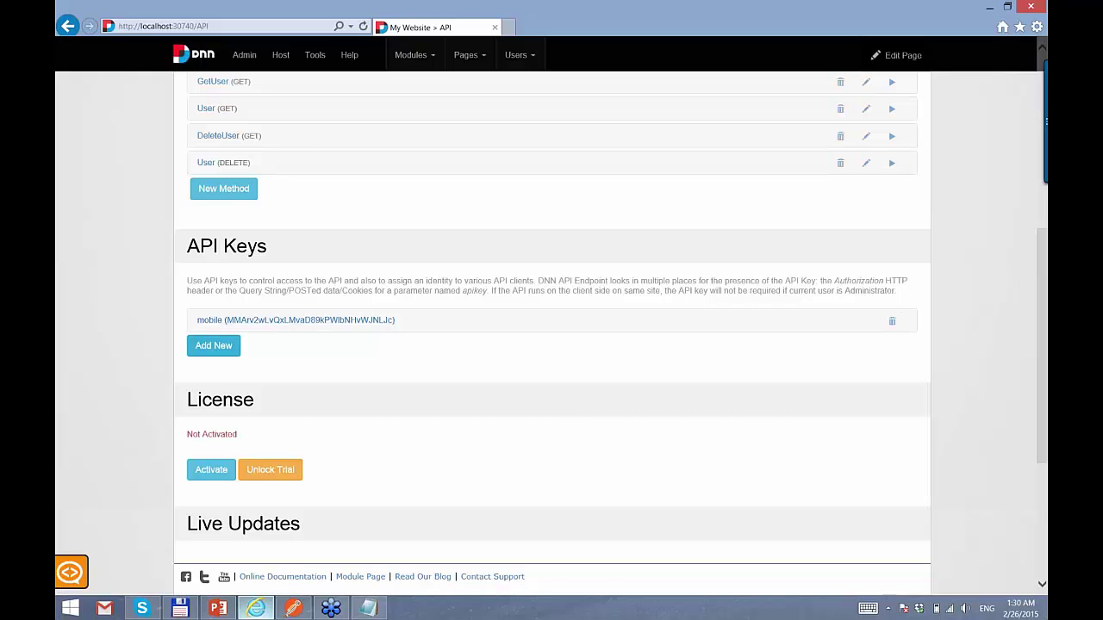
pyautogui.click(213, 345)
pyautogui.click(413, 410)
pyautogui.write('app')
pyautogui.hotkey('shift', 'Tab')
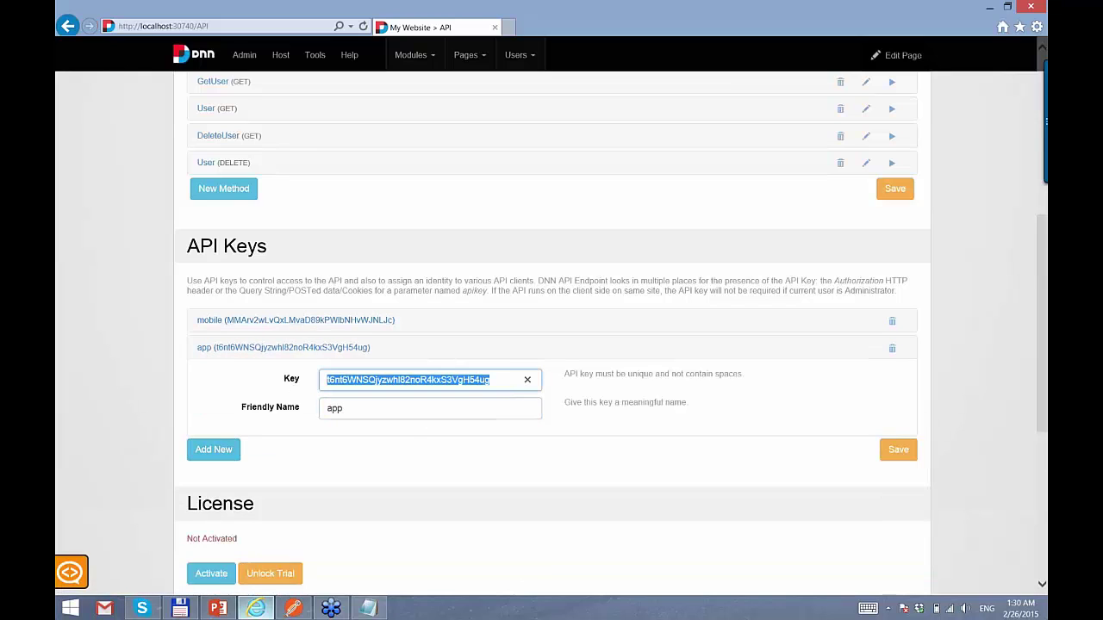
pyautogui.click(437, 379)
pyautogui.click(388, 413)
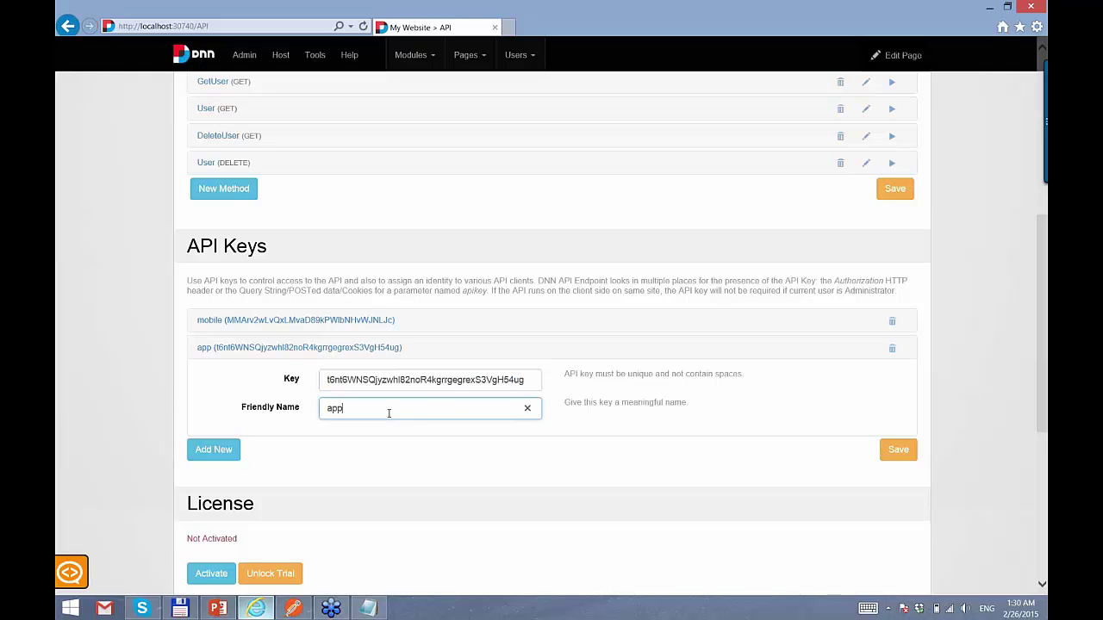
pyautogui.scroll(-1, 342, 464)
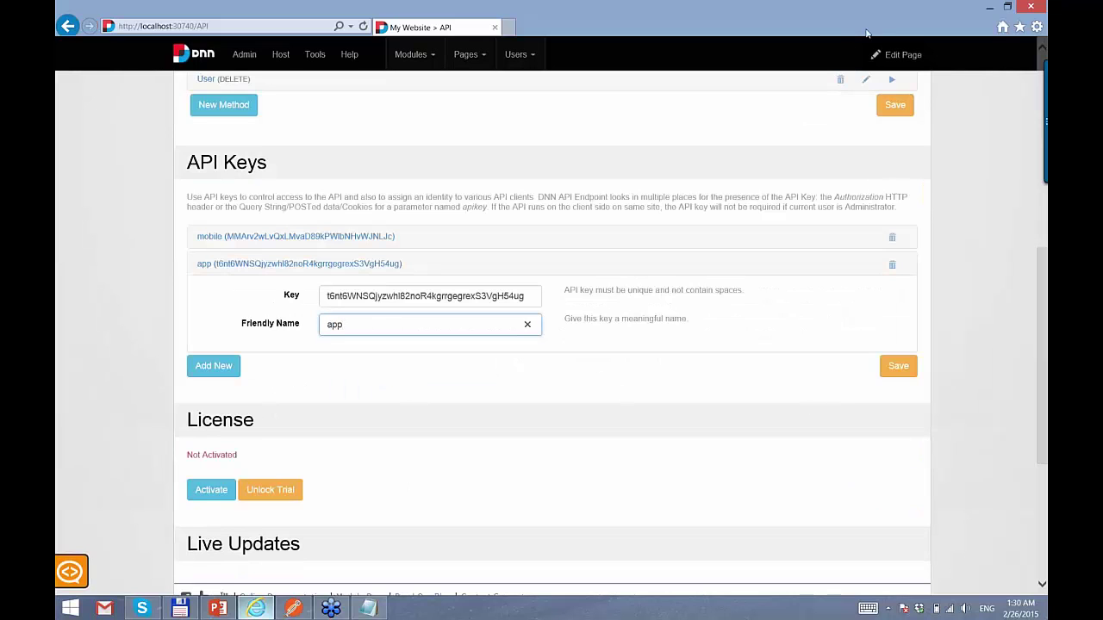
pyautogui.click(897, 368)
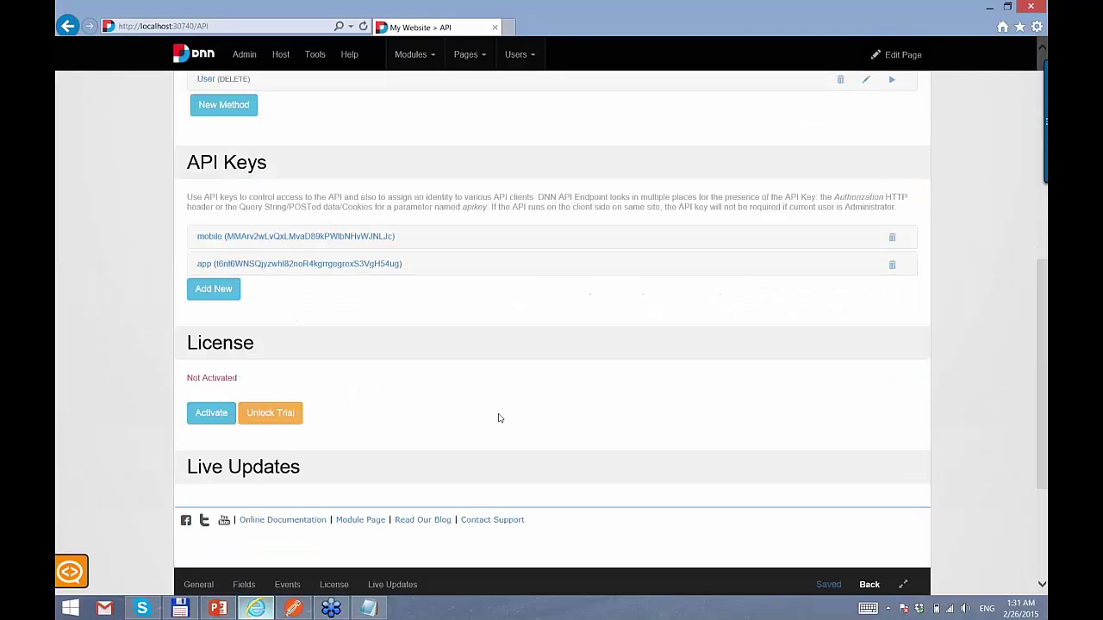
pyautogui.scroll(2, 439, 406)
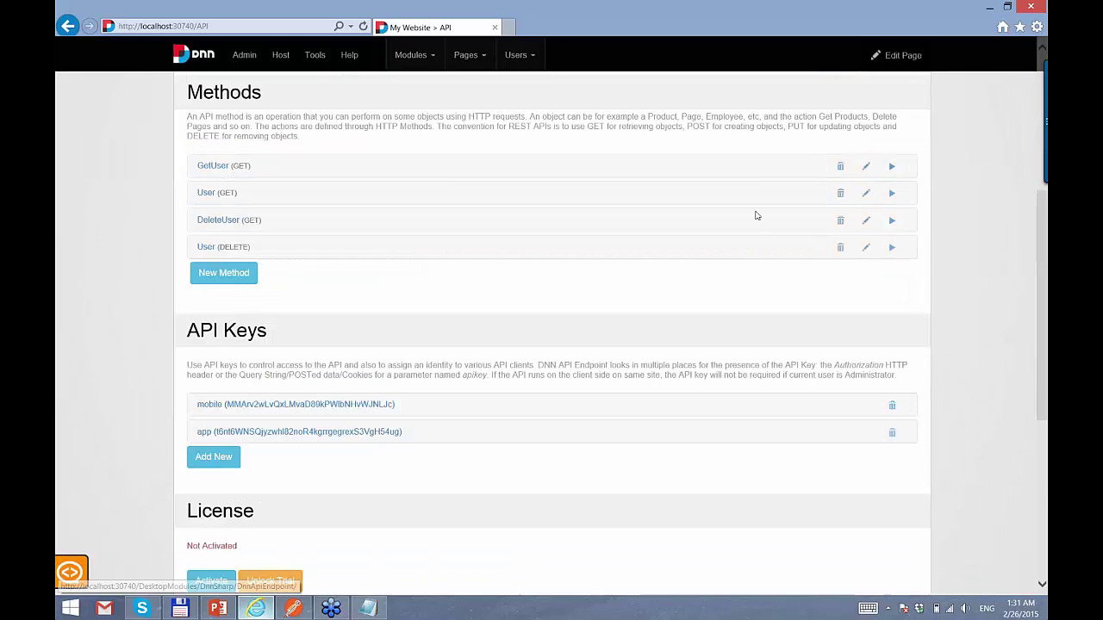
# Open the GetUser method and leave it without making changes
pyautogui.click(866, 166)
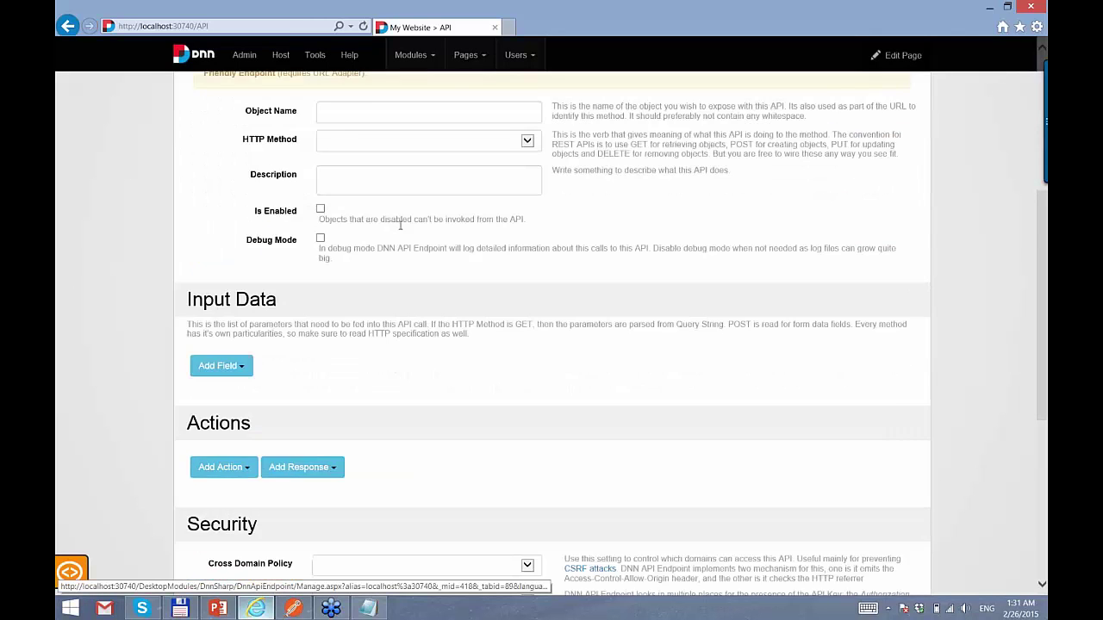
pyautogui.scroll(-3, 400, 225)
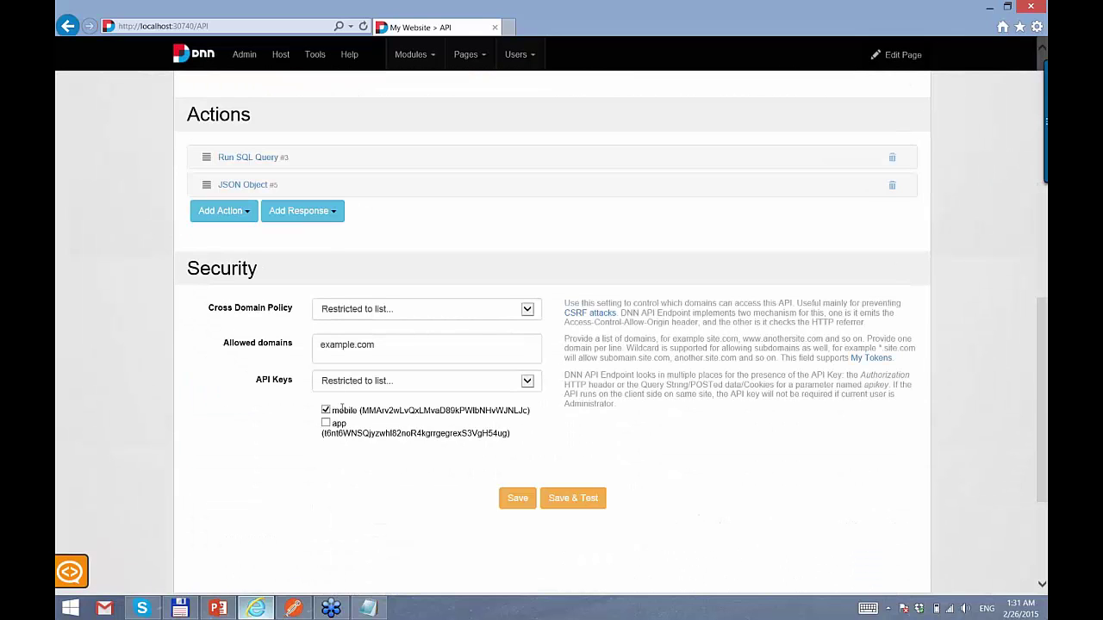
pyautogui.scroll(5, 574, 423)
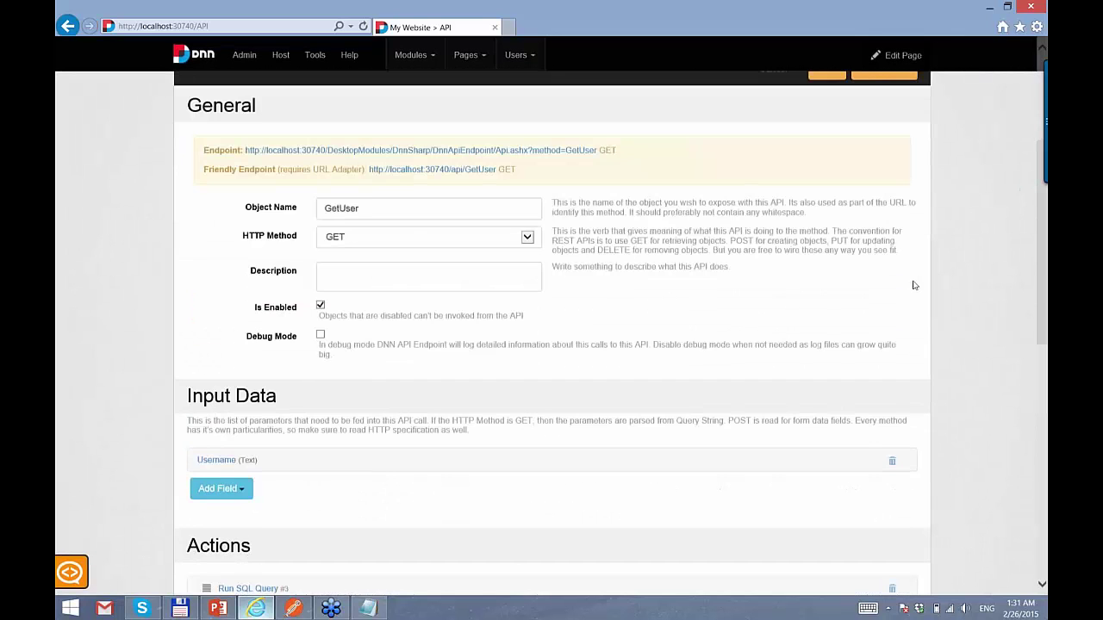
pyautogui.scroll(1, 915, 285)
pyautogui.click(771, 142)
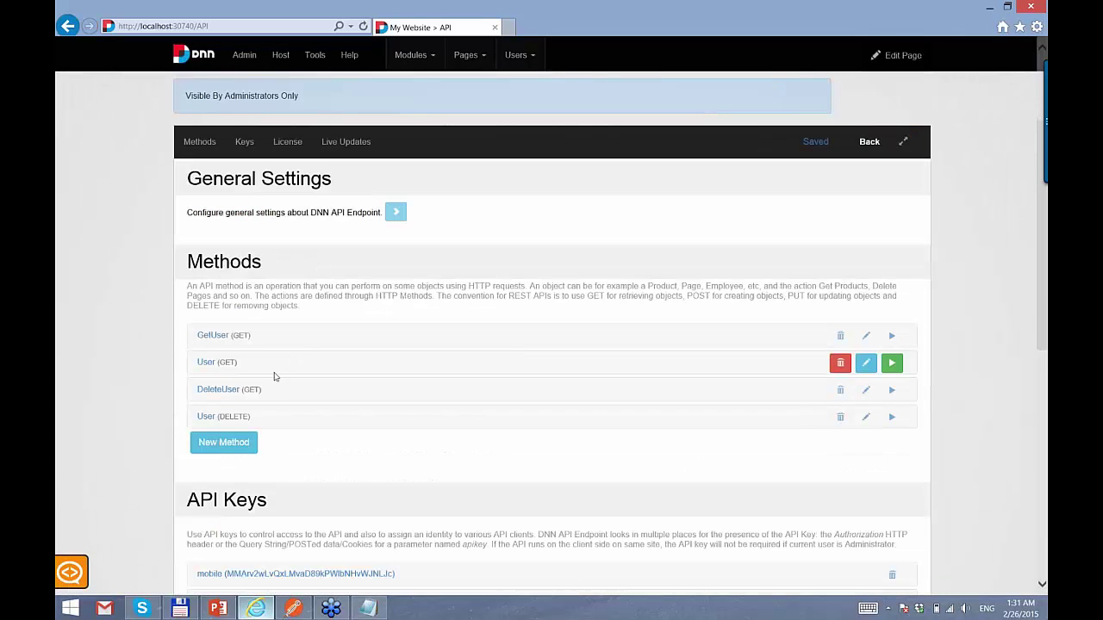
pyautogui.scroll(-5, 560, 461)
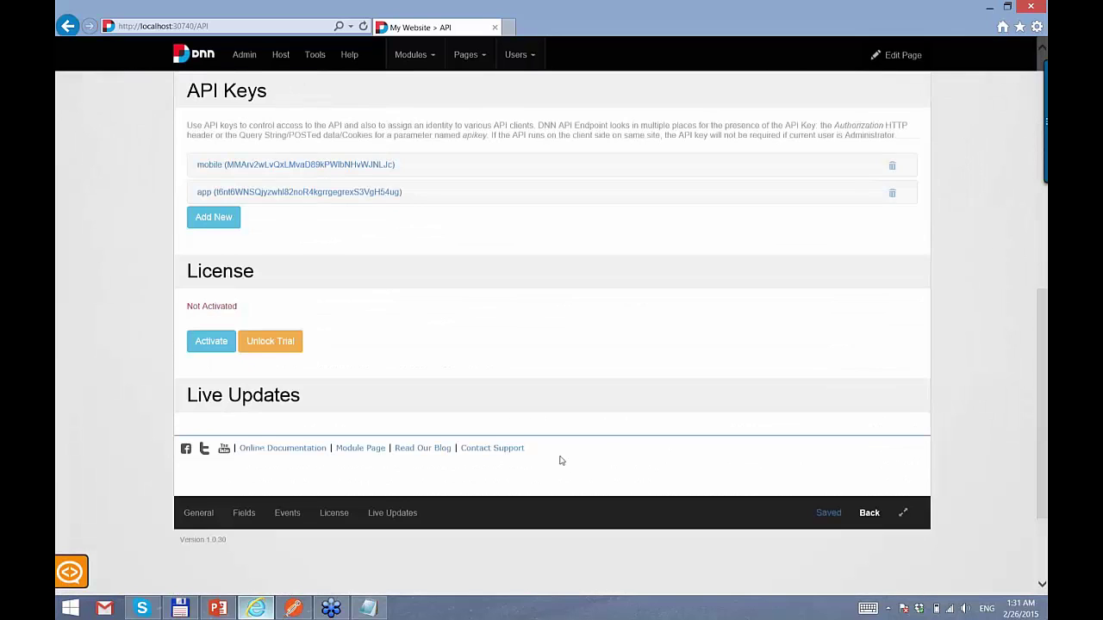
pyautogui.scroll(2, 465, 414)
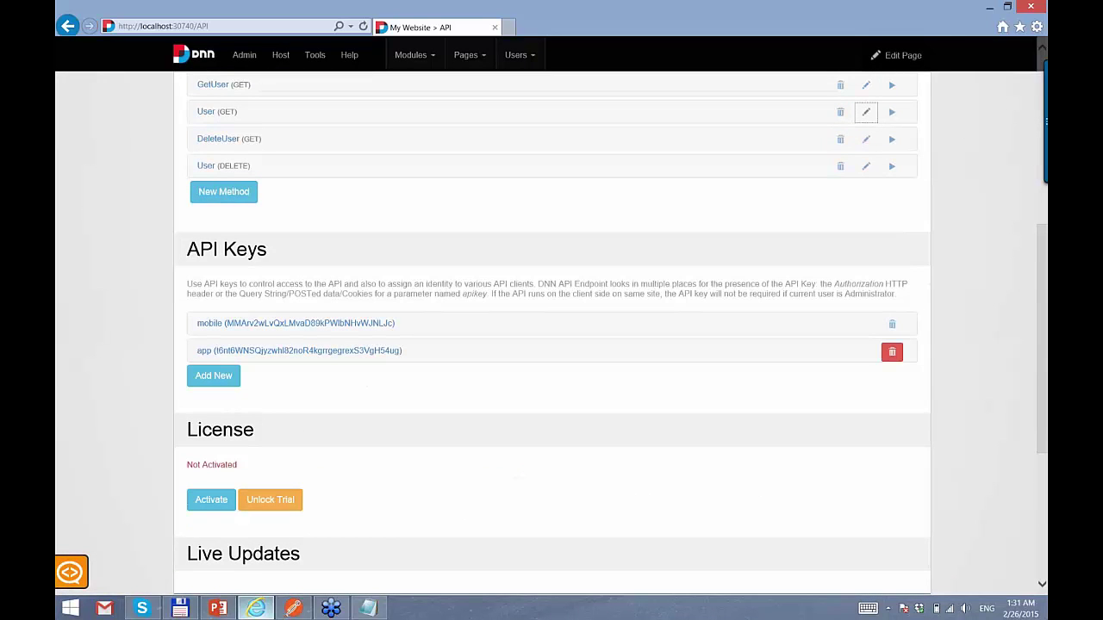
pyautogui.scroll(2, 86, 349)
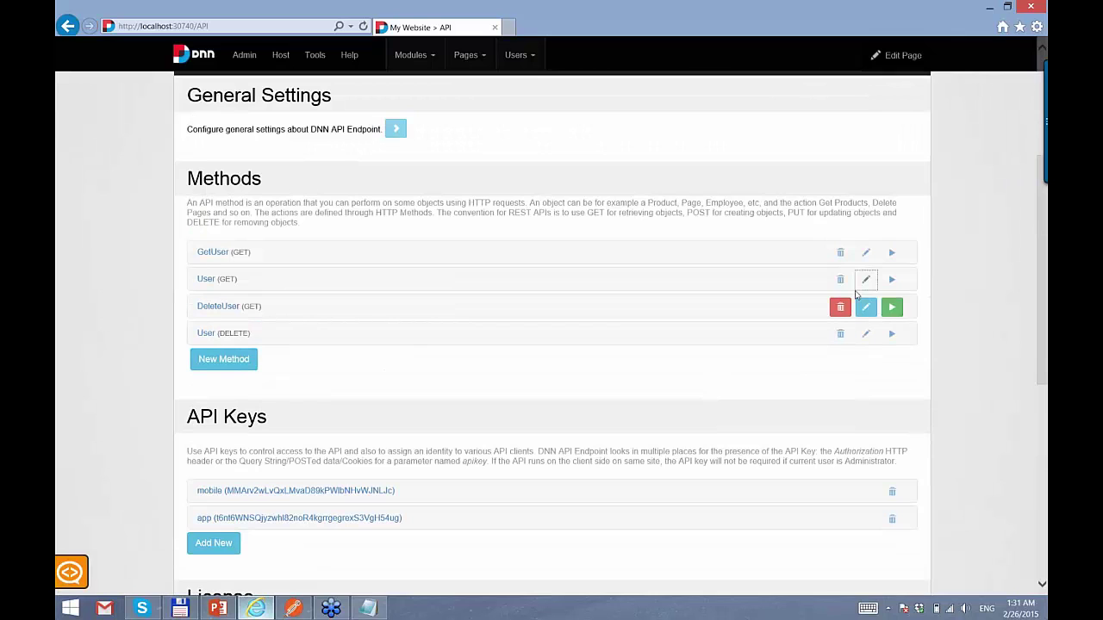
# Restrict the User (GET) method's API keys to the mobile key only and save
pyautogui.click(866, 281)
pyautogui.scroll(-1, 390, 307)
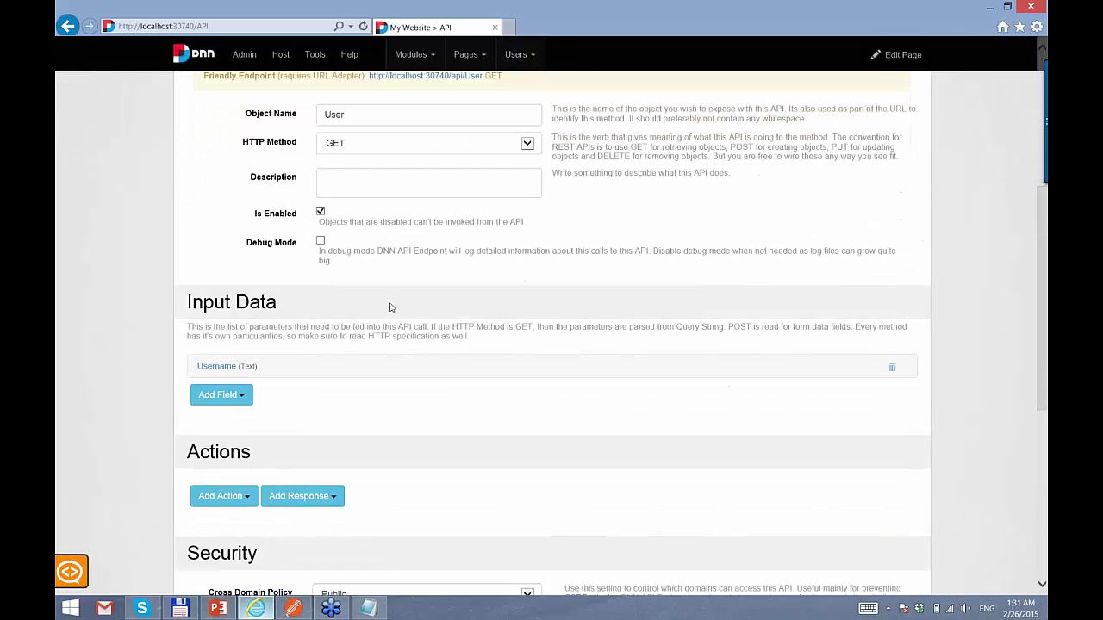
pyautogui.scroll(-4, 431, 380)
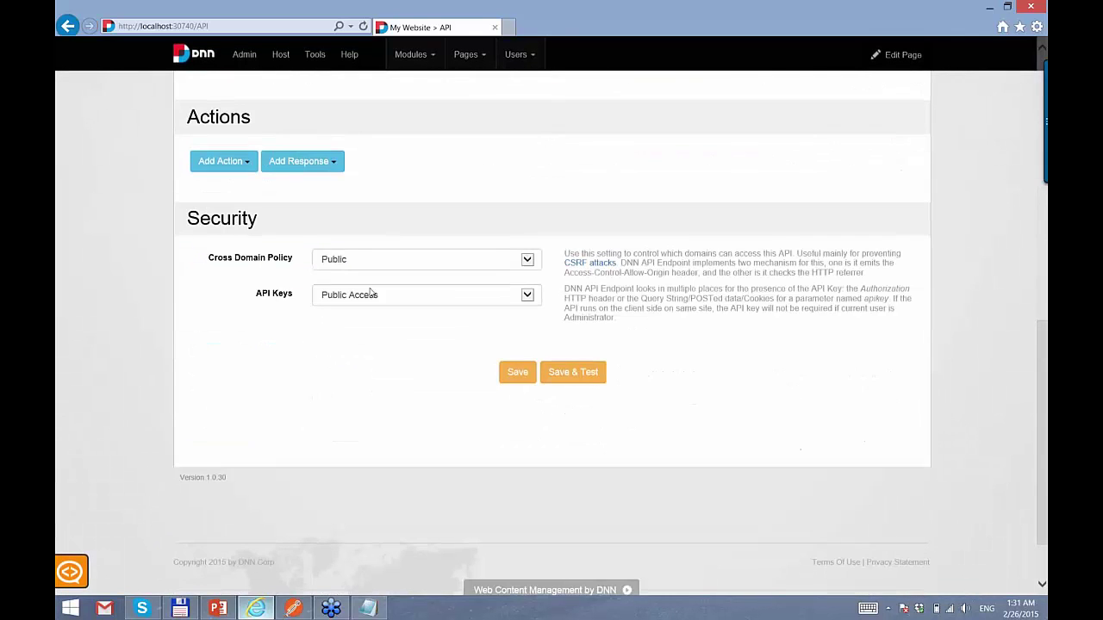
pyautogui.click(371, 293)
pyautogui.click(366, 313)
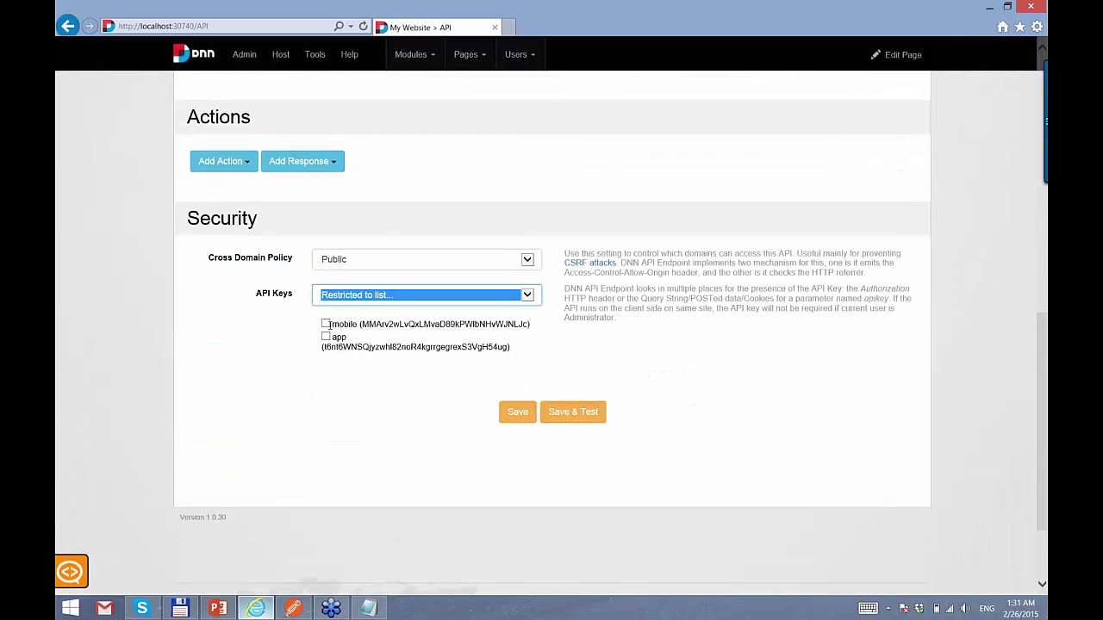
pyautogui.click(326, 324)
pyautogui.click(521, 413)
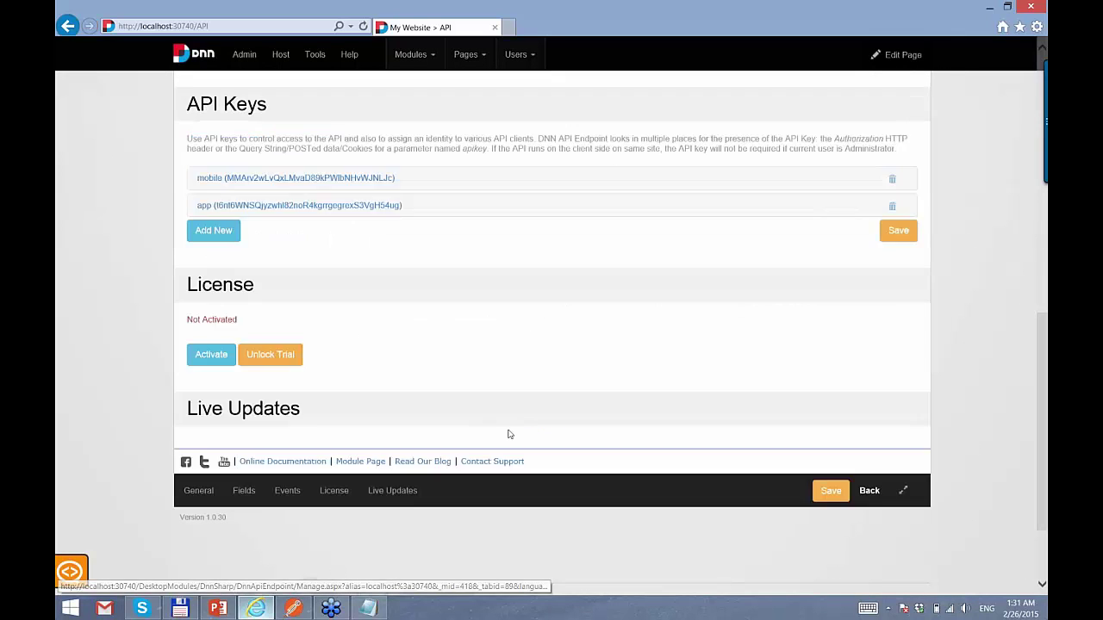
pyautogui.scroll(2, 578, 415)
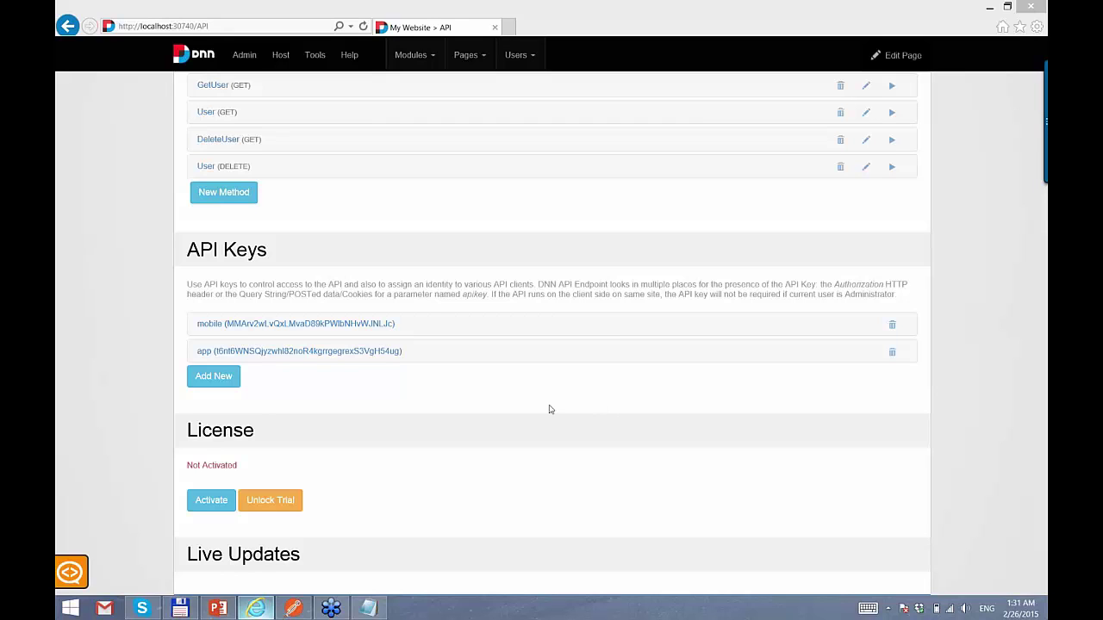
# Expand the 'app' row in the API Keys list to show its key value and friendly name
pyautogui.click(382, 353)
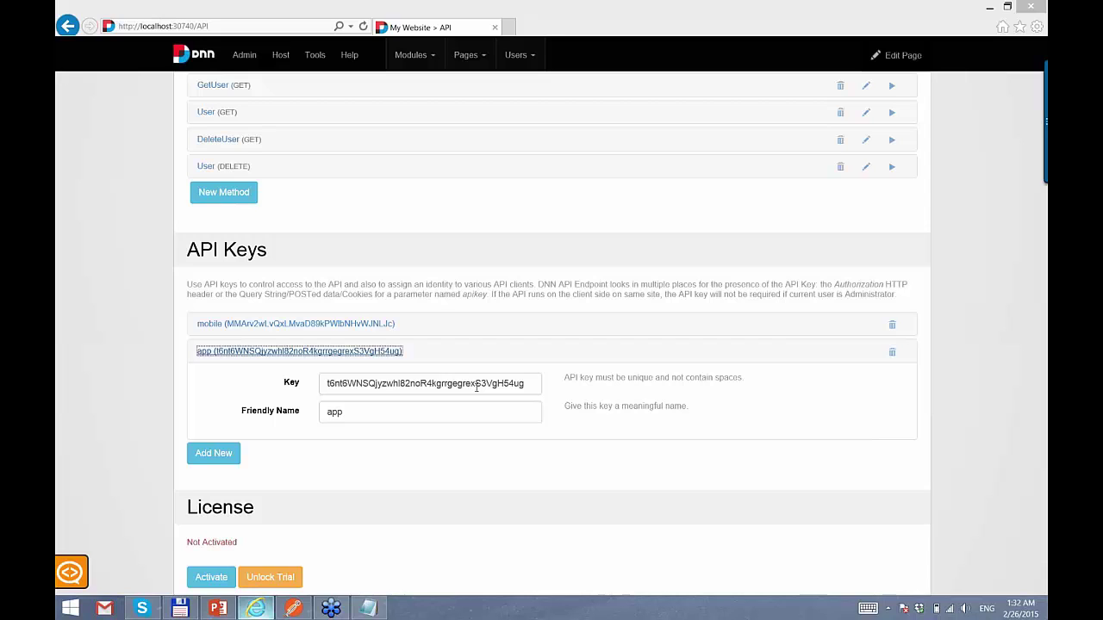
pyautogui.click(477, 387)
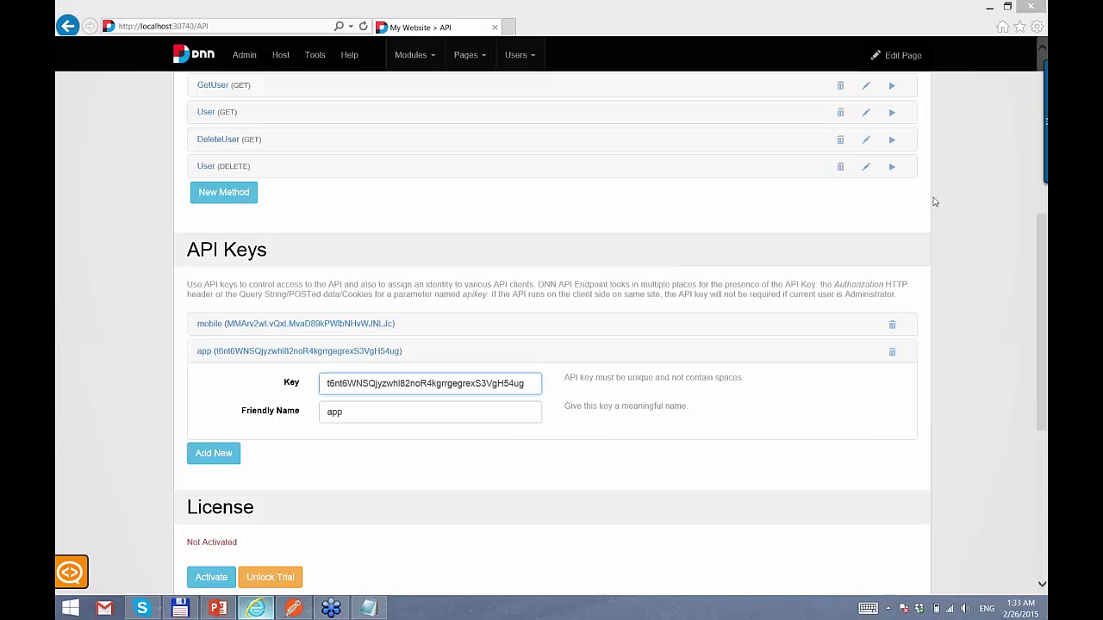
pyautogui.click(865, 405)
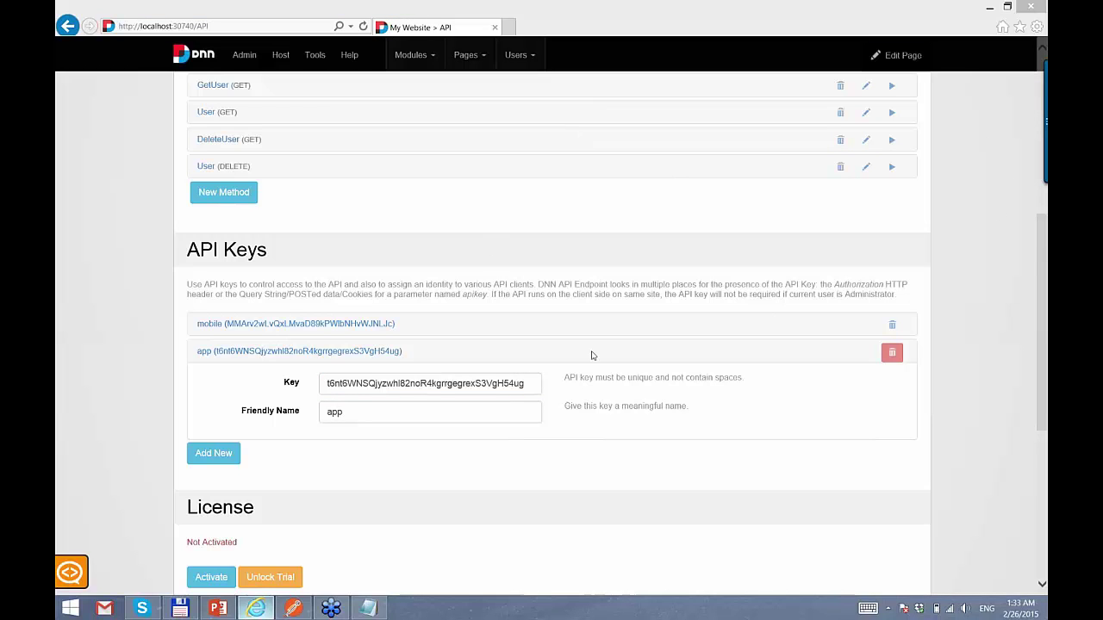
# Open GetUser for editing and expand its Run SQL Query action
pyautogui.scroll(3, 468, 212)
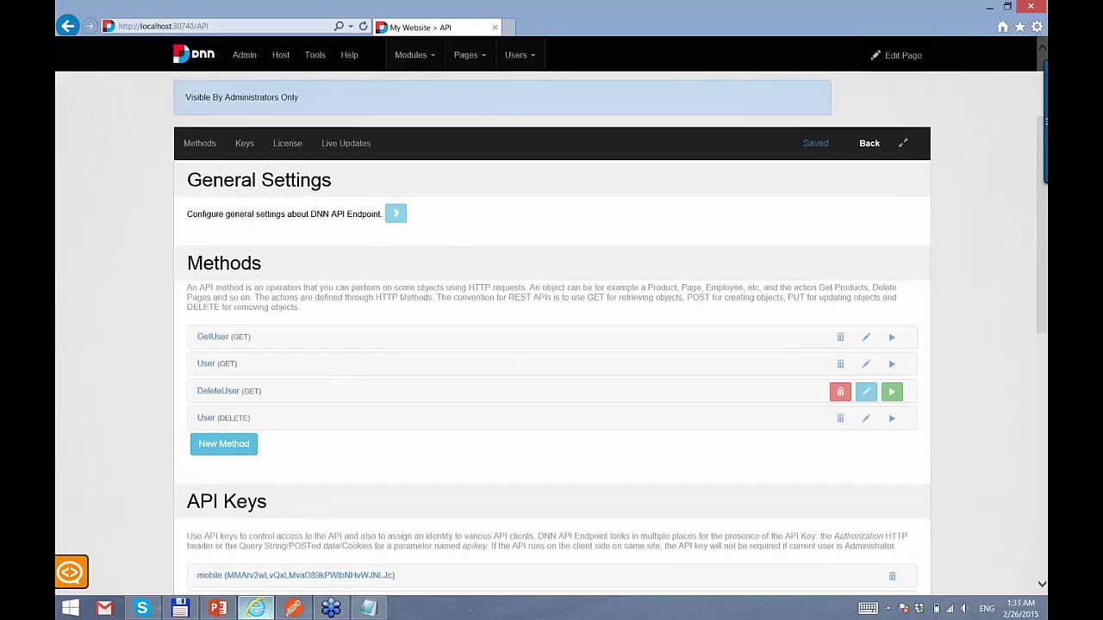
pyautogui.click(866, 337)
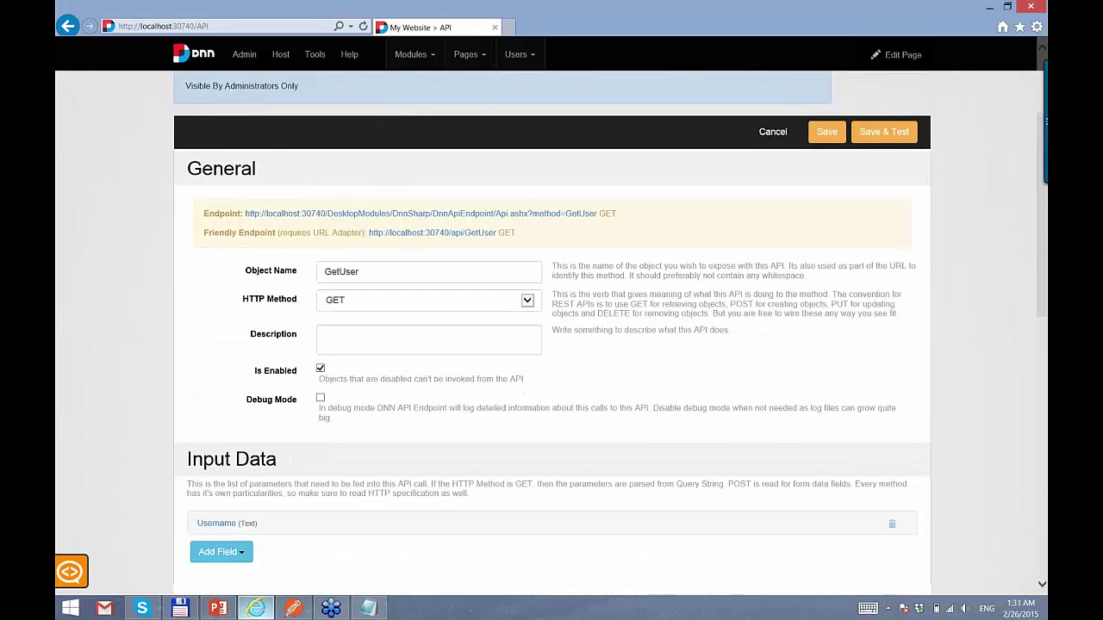
pyautogui.scroll(-3, 264, 417)
pyautogui.click(248, 412)
pyautogui.scroll(-3, 268, 338)
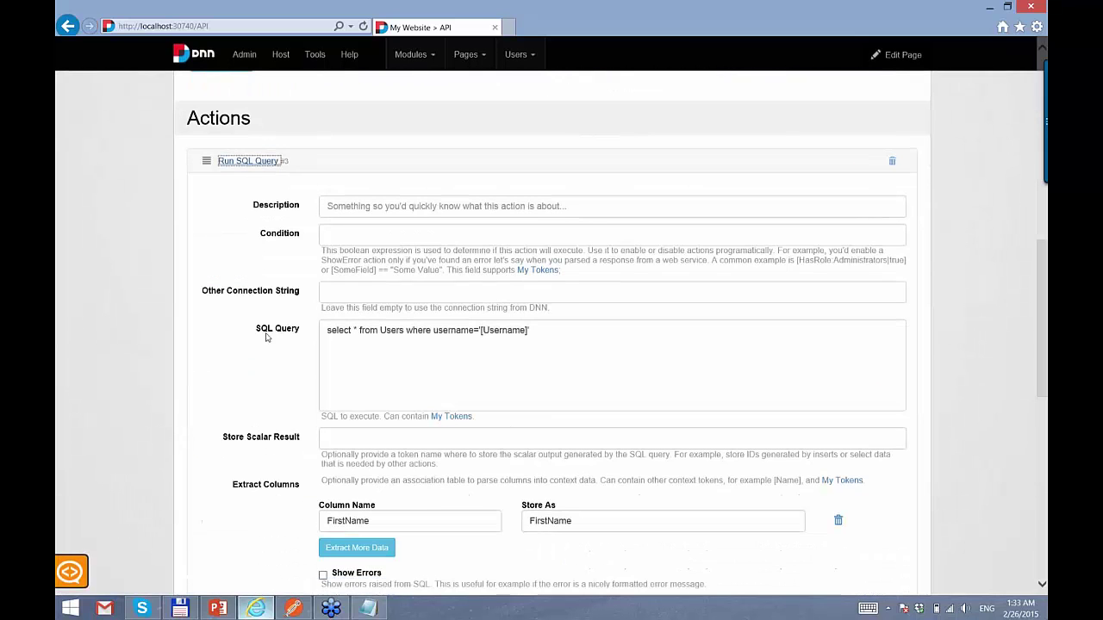
# Check the Other Connection String choices, then move into the SQL Query box
pyautogui.moveTo(205, 288); pyautogui.dragTo(302, 294)
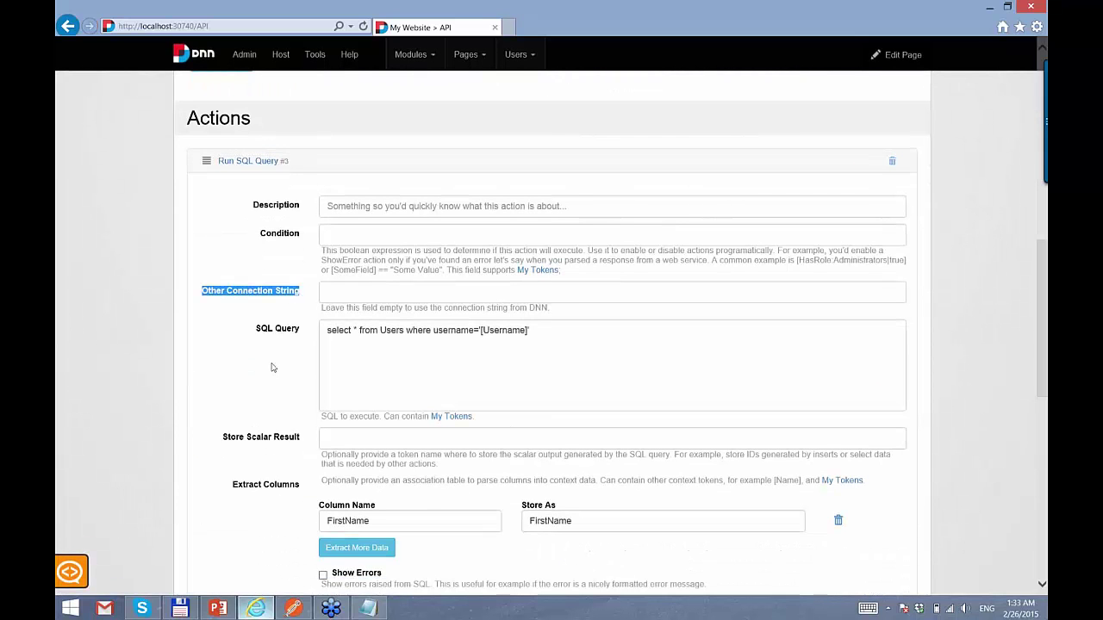
pyautogui.click(370, 294)
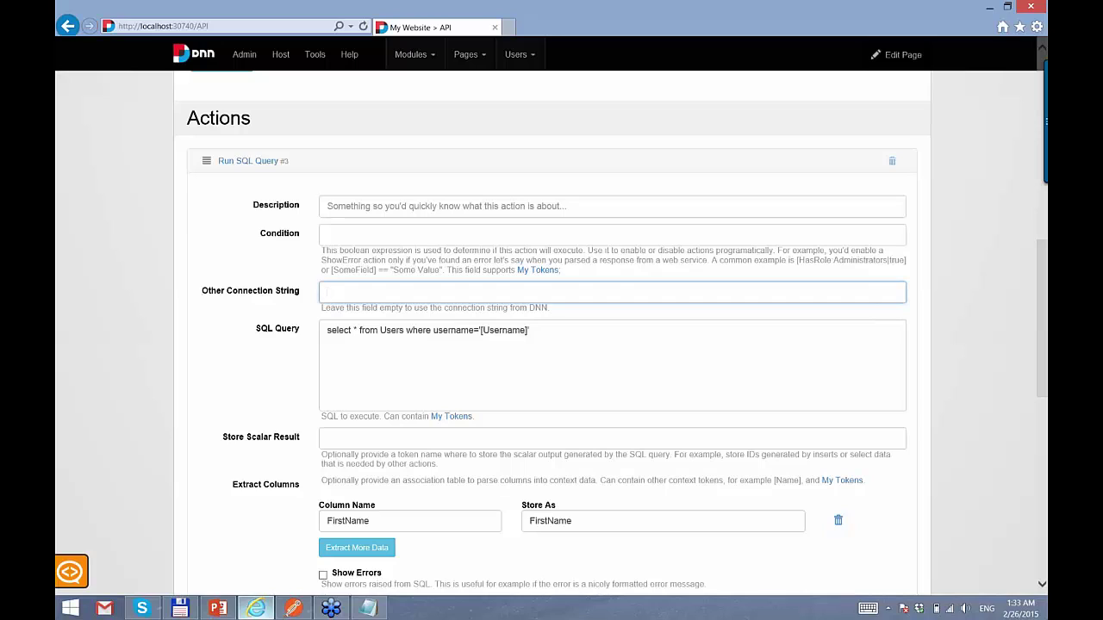
pyautogui.click(530, 295)
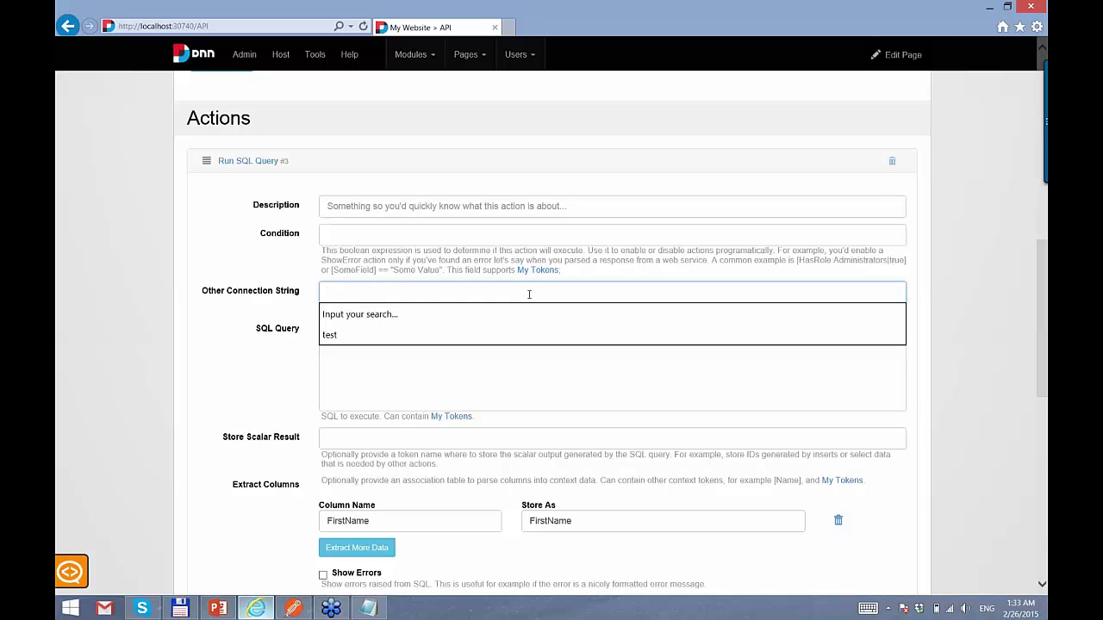
pyautogui.press('Escape')
pyautogui.click(368, 291)
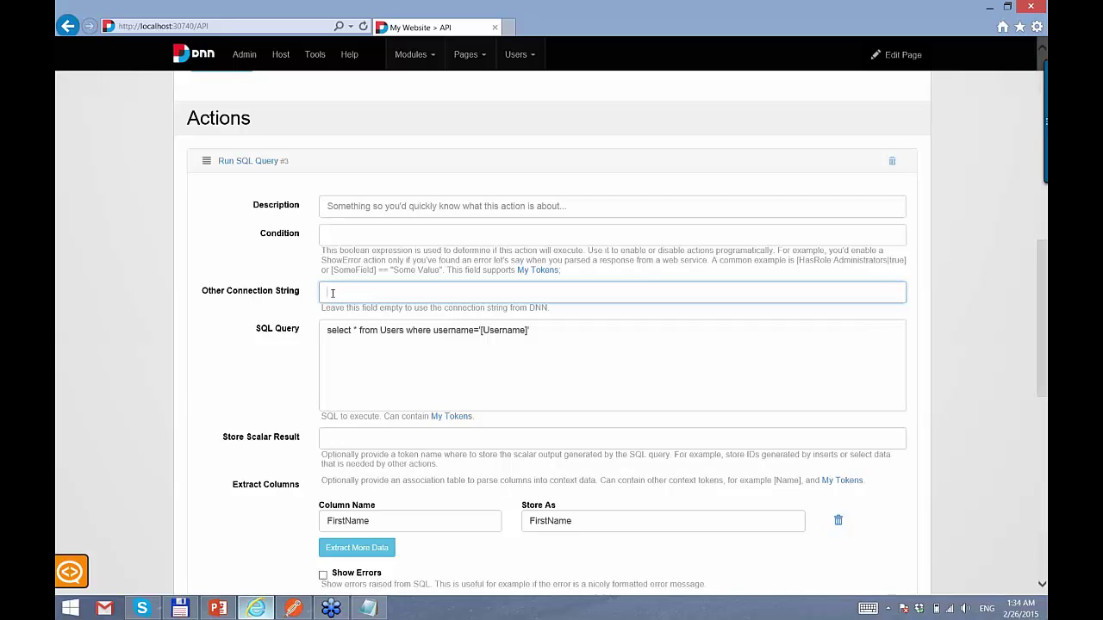
pyautogui.click(665, 391)
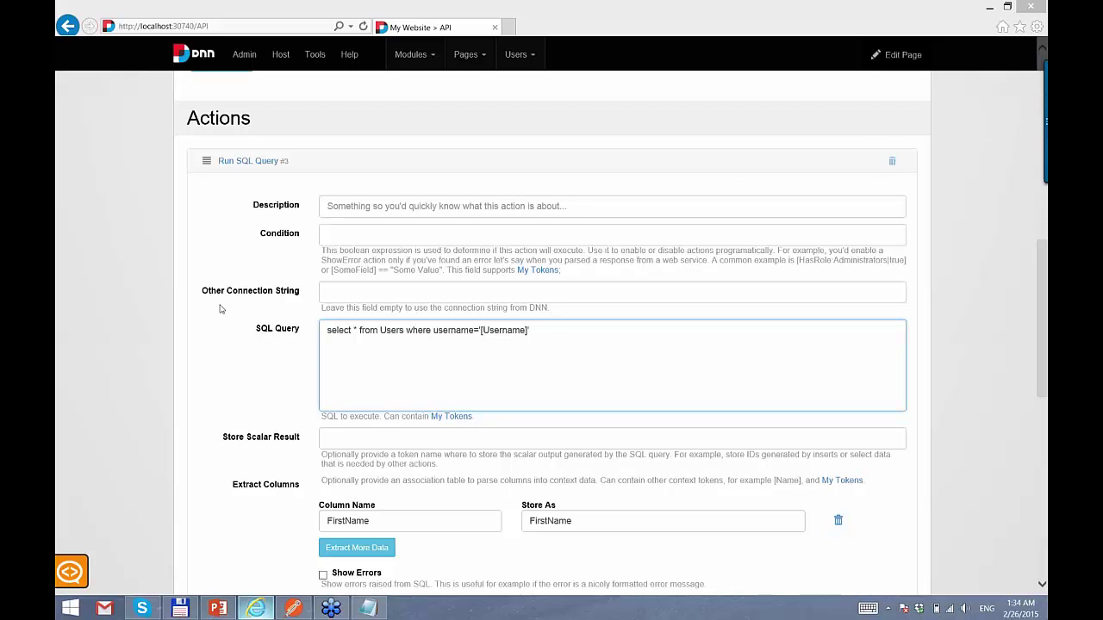
pyautogui.click(248, 162)
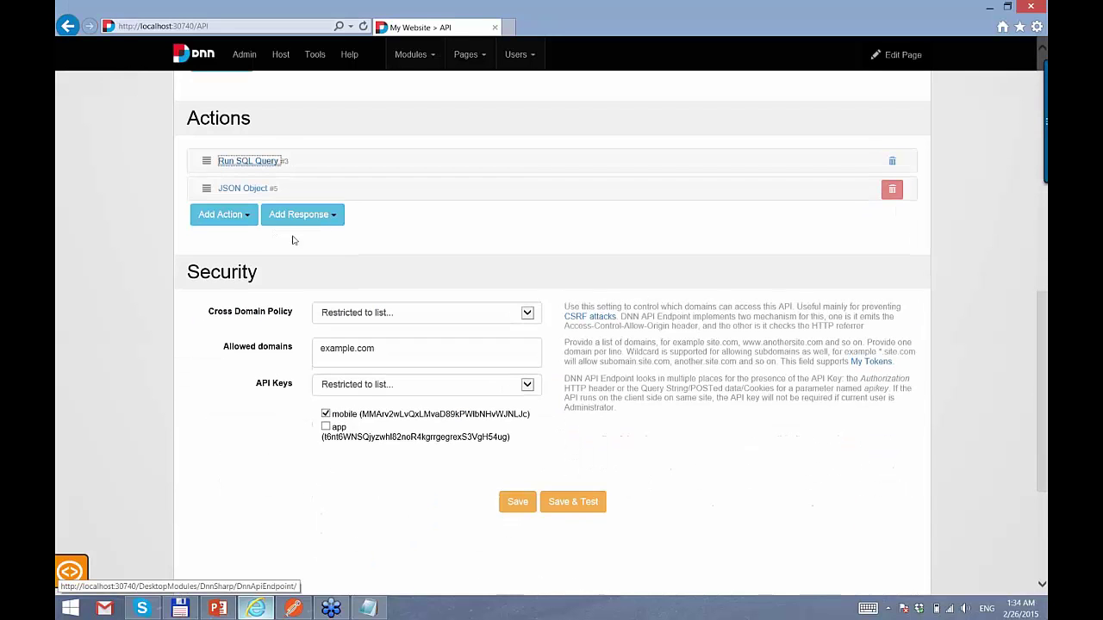
pyautogui.scroll(2, 332, 250)
pyautogui.click(243, 356)
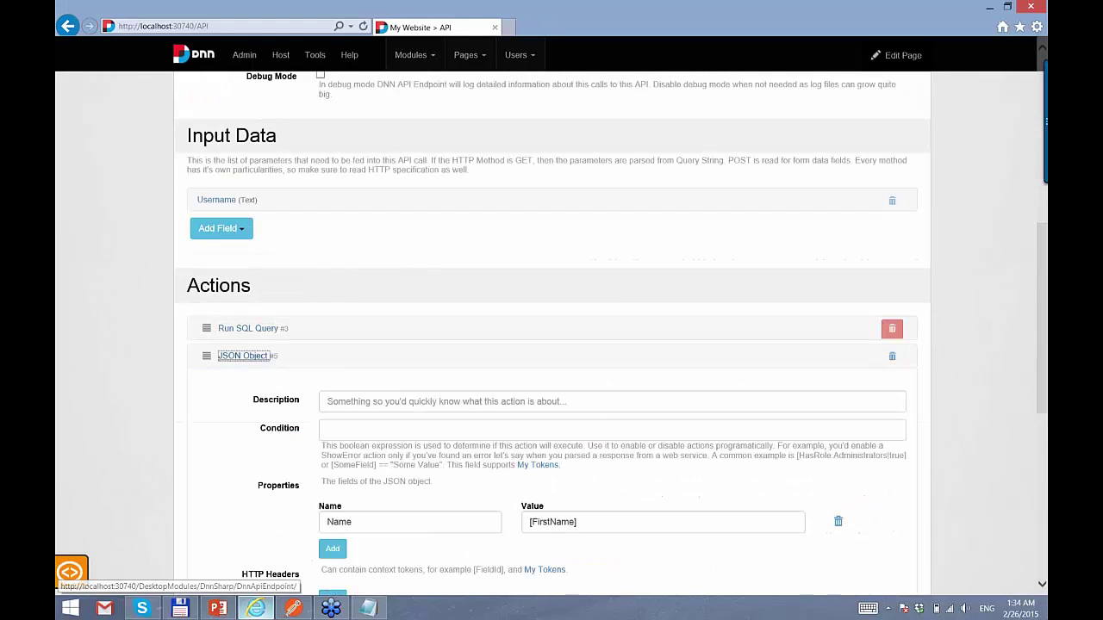
pyautogui.scroll(-2, 331, 323)
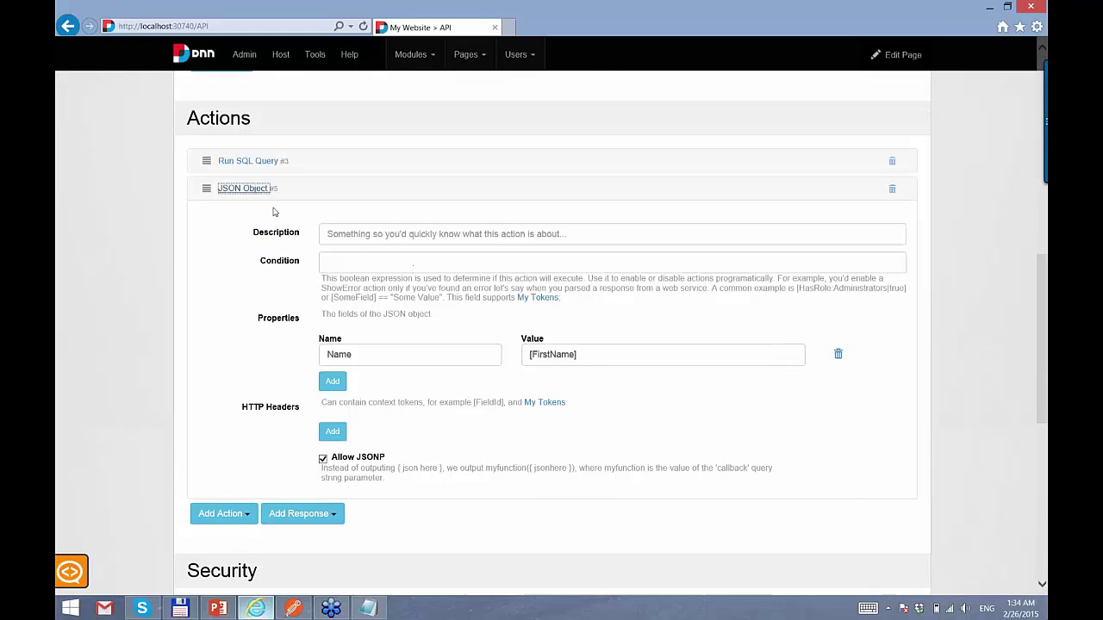
pyautogui.scroll(-1, 379, 203)
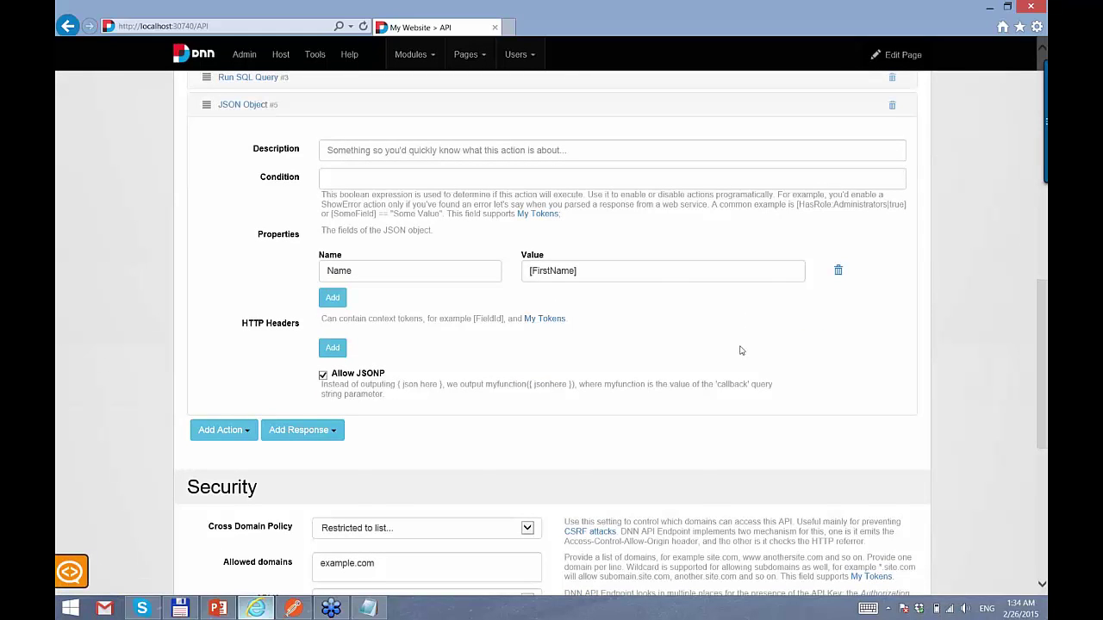
pyautogui.scroll(1, 739, 351)
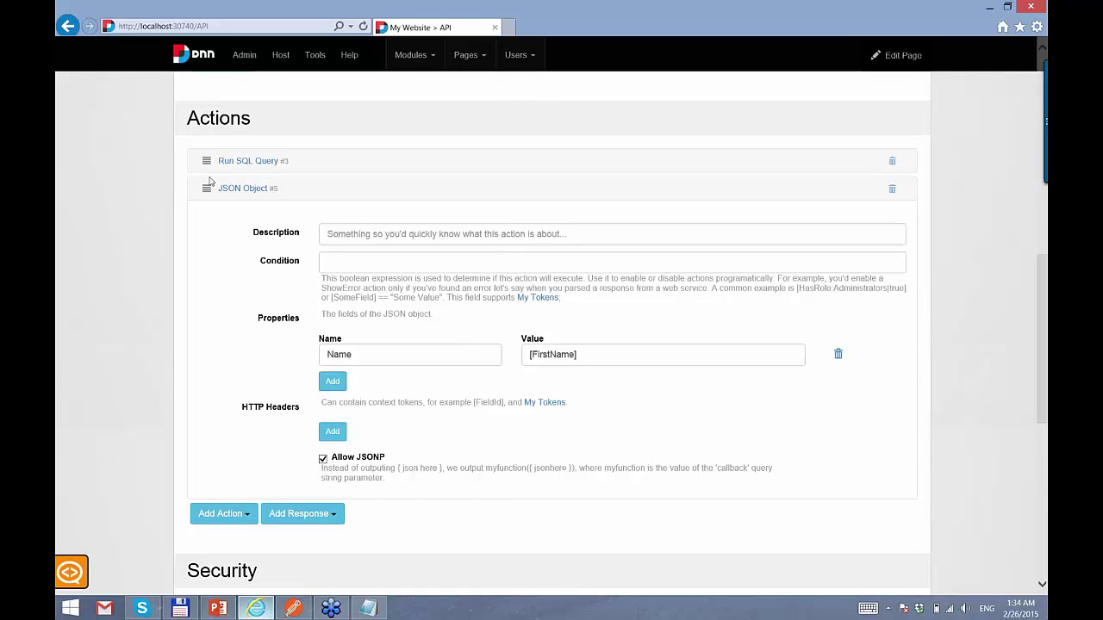
pyautogui.click(246, 189)
pyautogui.scroll(2, 505, 285)
pyautogui.click(445, 392)
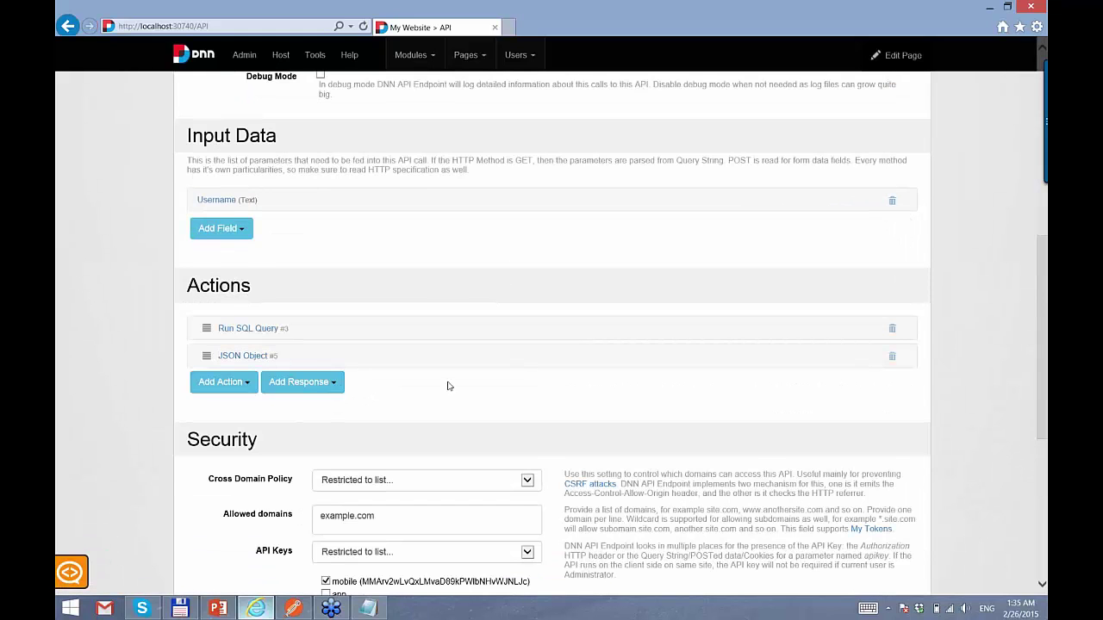
pyautogui.scroll(2, 448, 389)
pyautogui.scroll(-2, 361, 344)
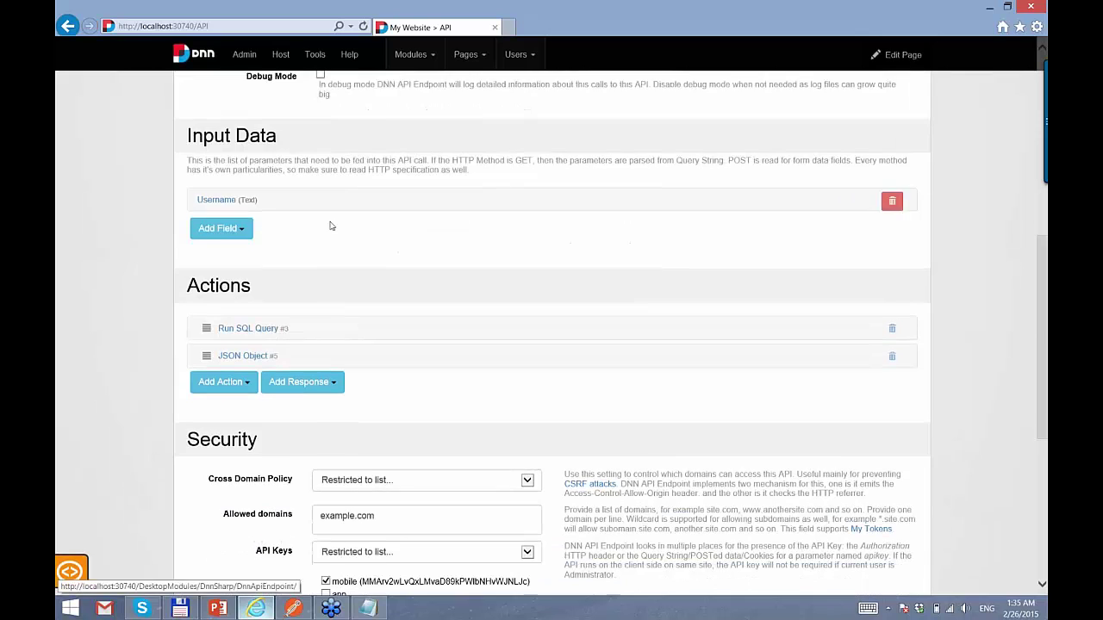
pyautogui.scroll(5, 330, 227)
pyautogui.scroll(3, 338, 289)
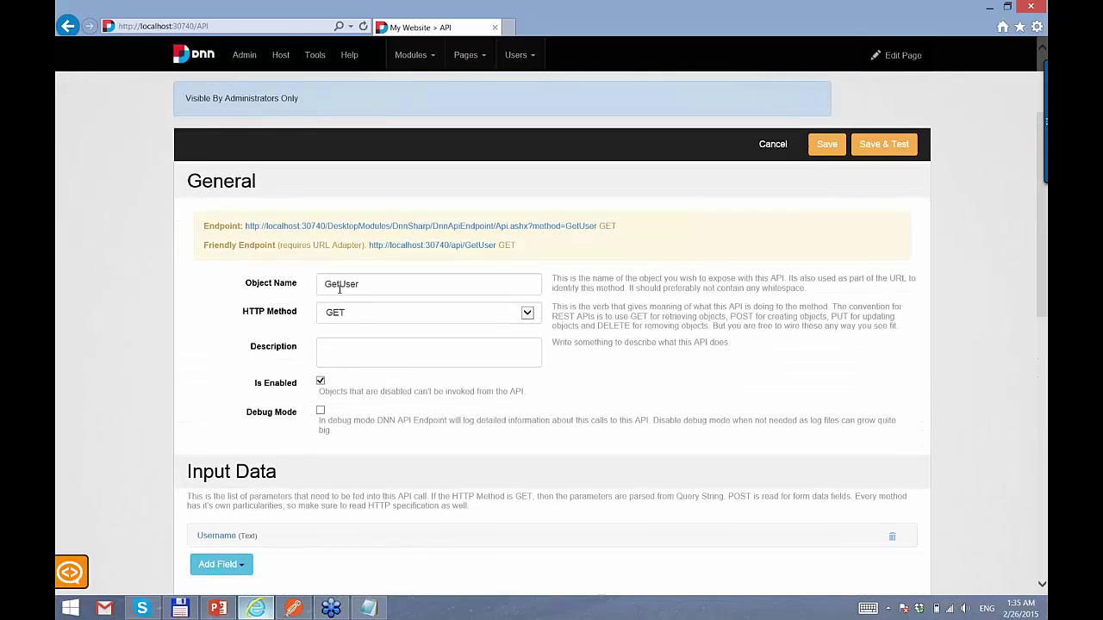
# Change the method's Object Name from GetUser to GetTabs
pyautogui.moveTo(341, 285); pyautogui.dragTo(472, 290)
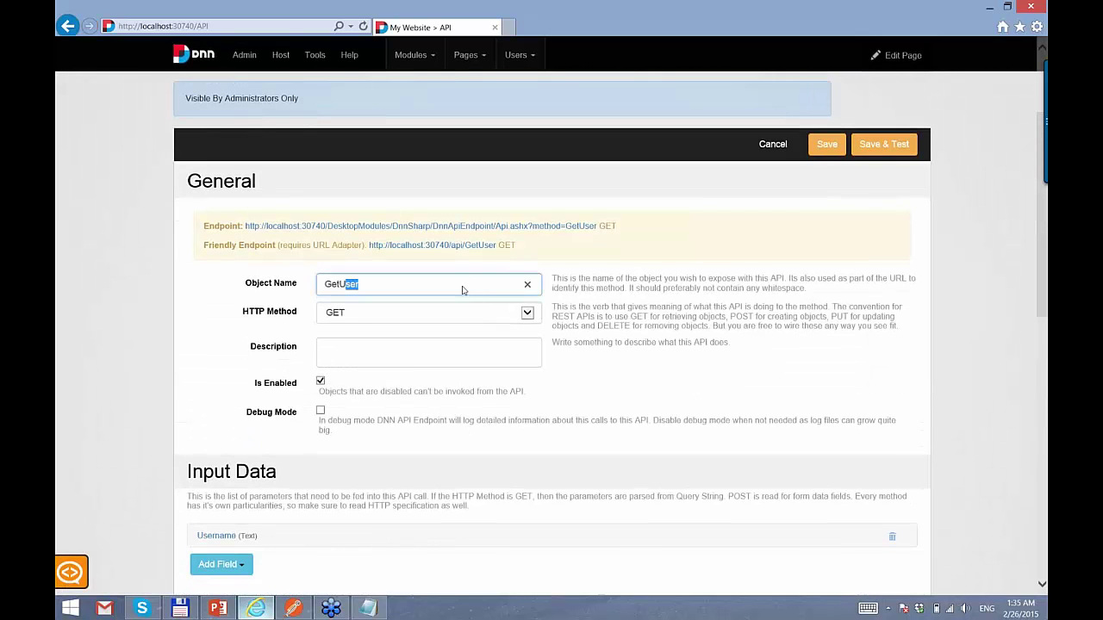
pyautogui.press('BackSpace')
pyautogui.write('Tabs')
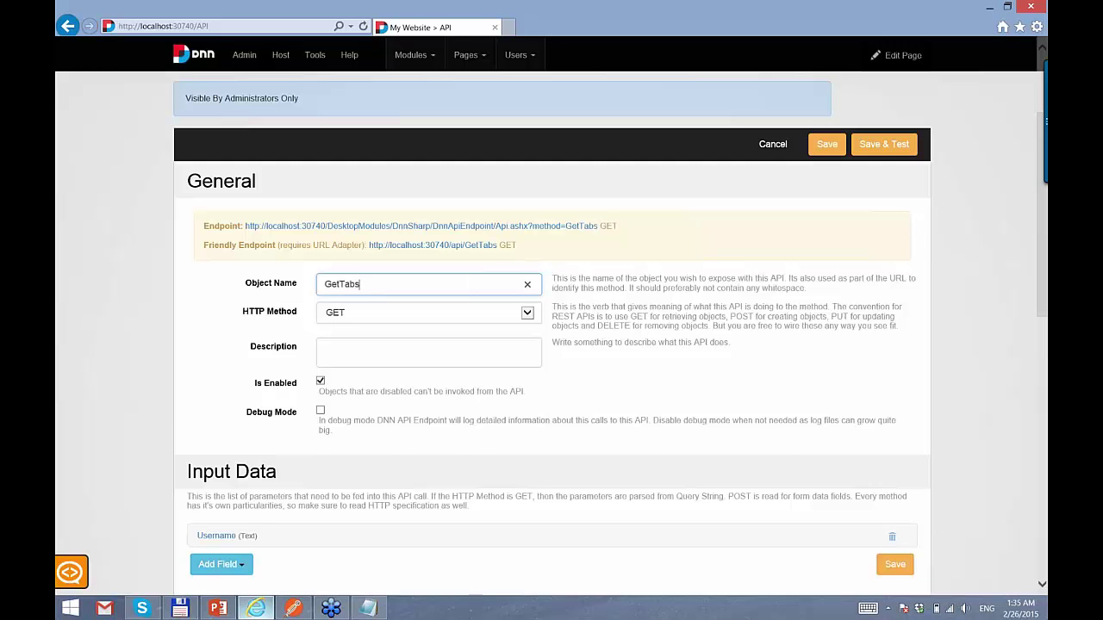
# Rename the Username input field to Search
pyautogui.scroll(-6, 258, 344)
pyautogui.click(217, 284)
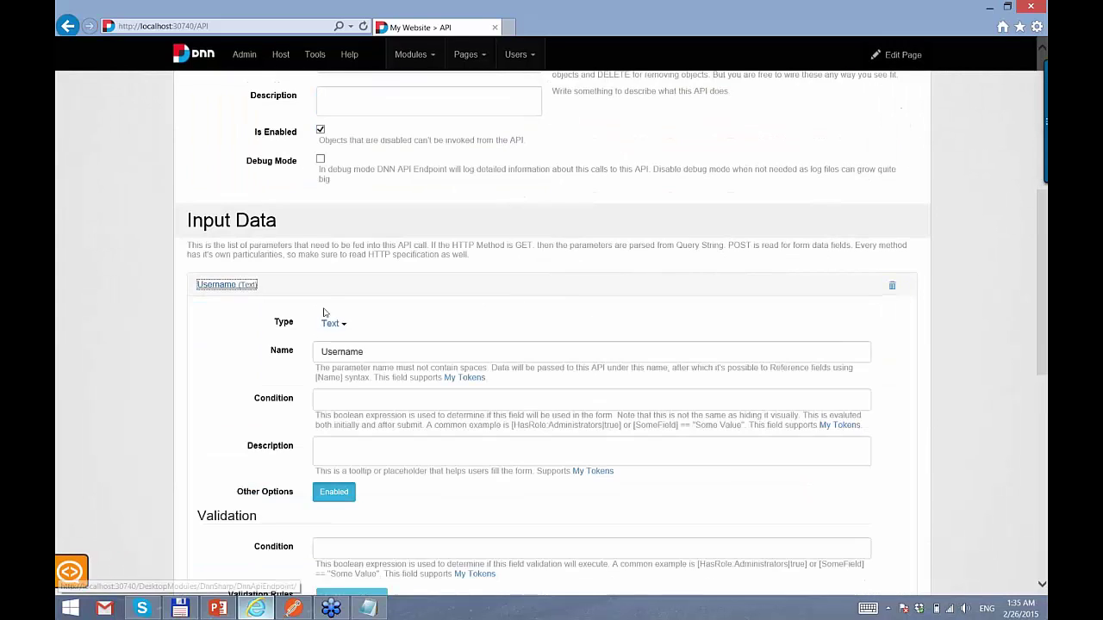
pyautogui.click(362, 352)
pyautogui.moveTo(362, 351); pyautogui.dragTo(56, 345)
pyautogui.write('Search')
pyautogui.scroll(4, 396, 234)
pyautogui.scroll(-10, 408, 357)
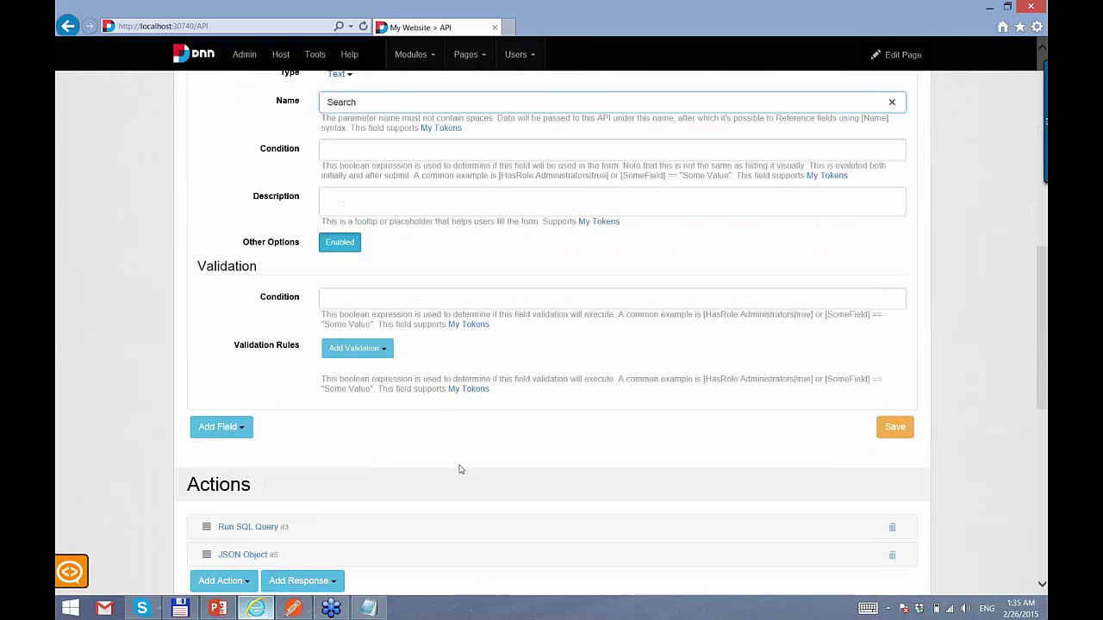
pyautogui.scroll(-2, 459, 470)
# Mark the Run SQL Query and JSON Object actions for deletion
pyautogui.click(248, 444)
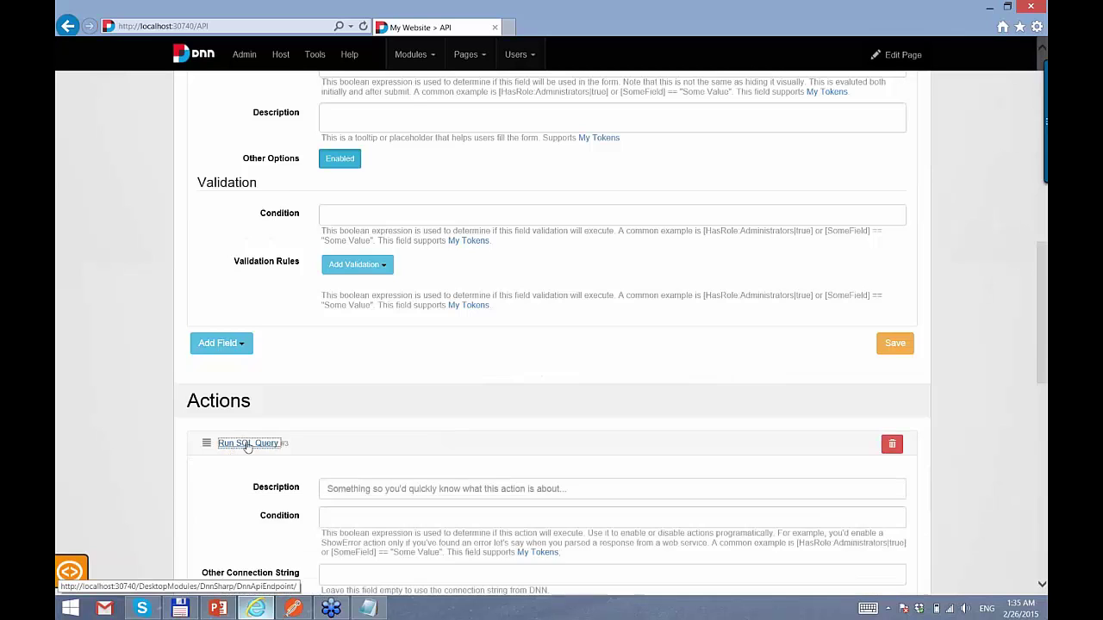
pyautogui.scroll(-4, 259, 388)
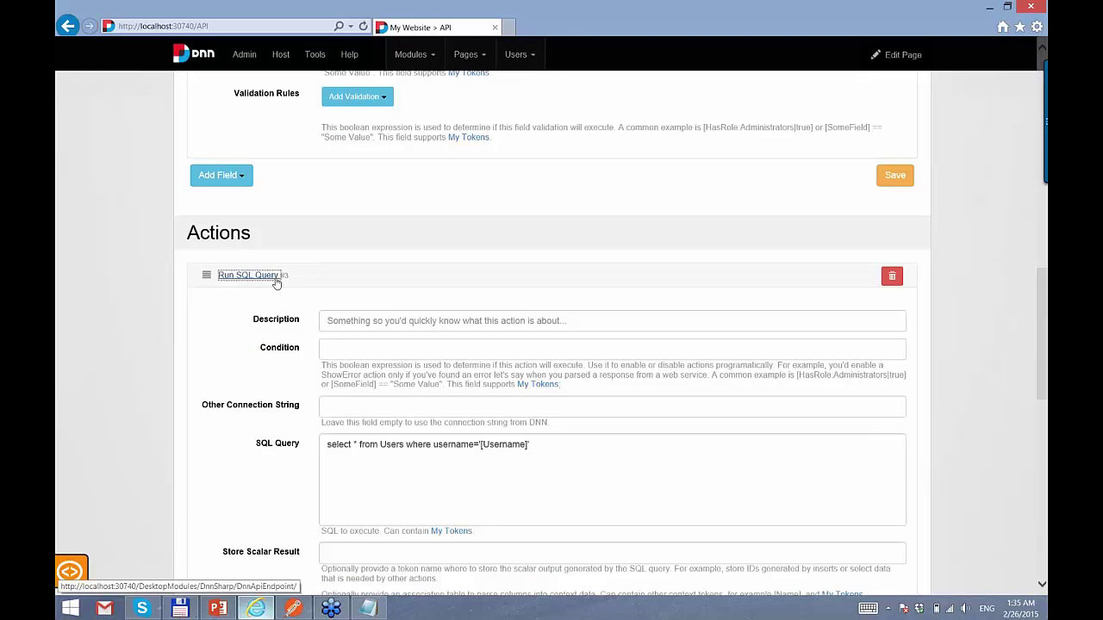
pyautogui.click(276, 284)
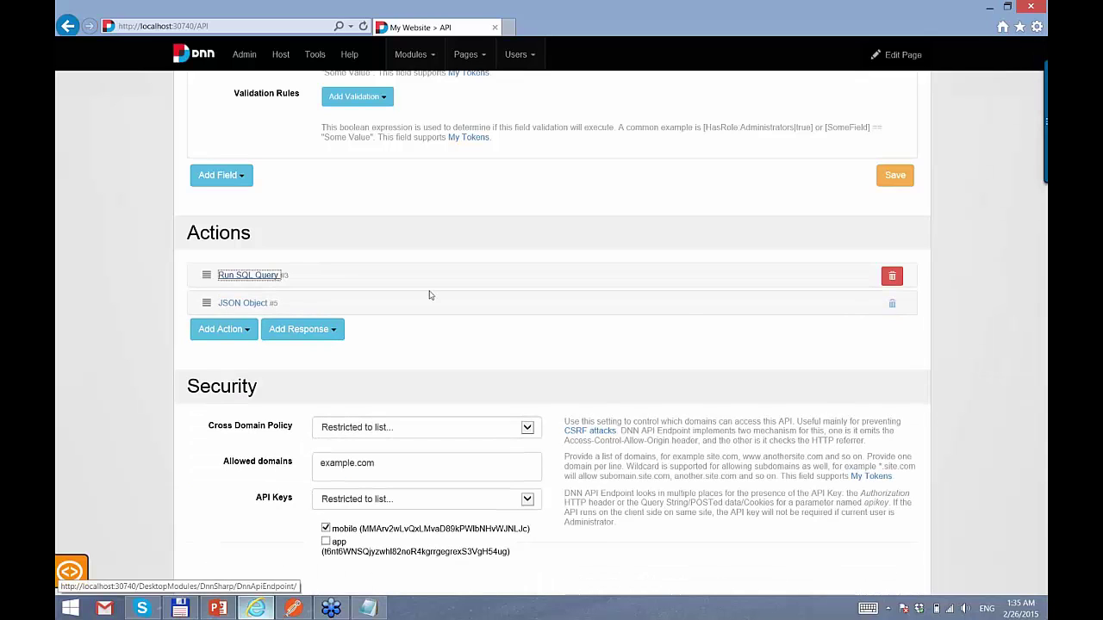
pyautogui.click(893, 276)
pyautogui.click(892, 276)
pyautogui.click(892, 303)
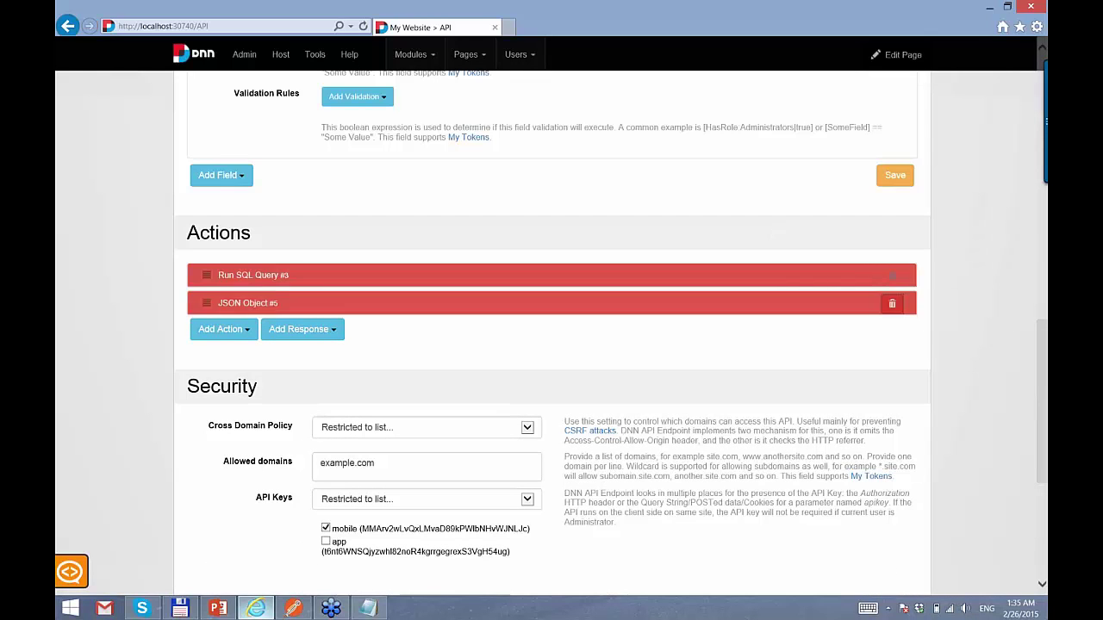
pyautogui.scroll(-1, 345, 288)
# Add a Load Entities (SQL) action from the Entities action list
pyautogui.click(235, 251)
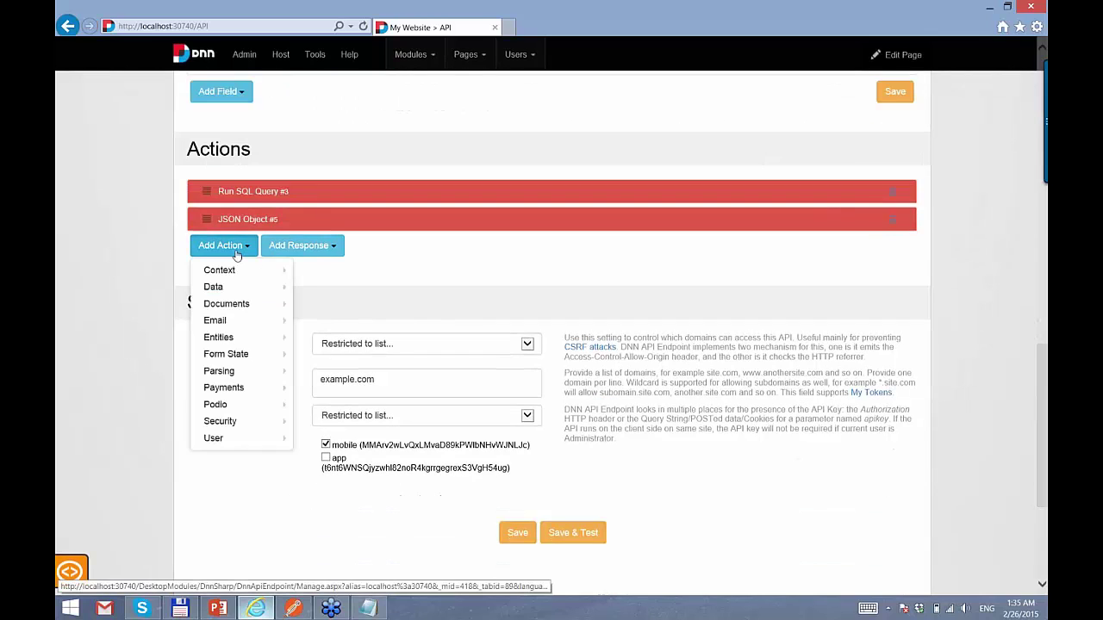
pyautogui.moveTo(233, 337)
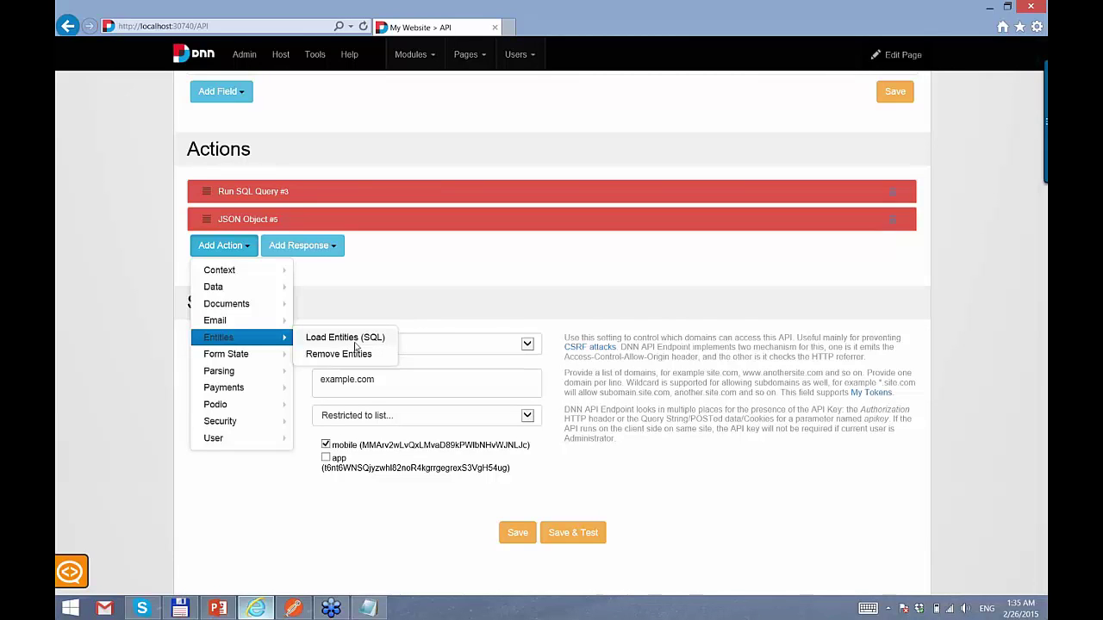
pyautogui.click(355, 341)
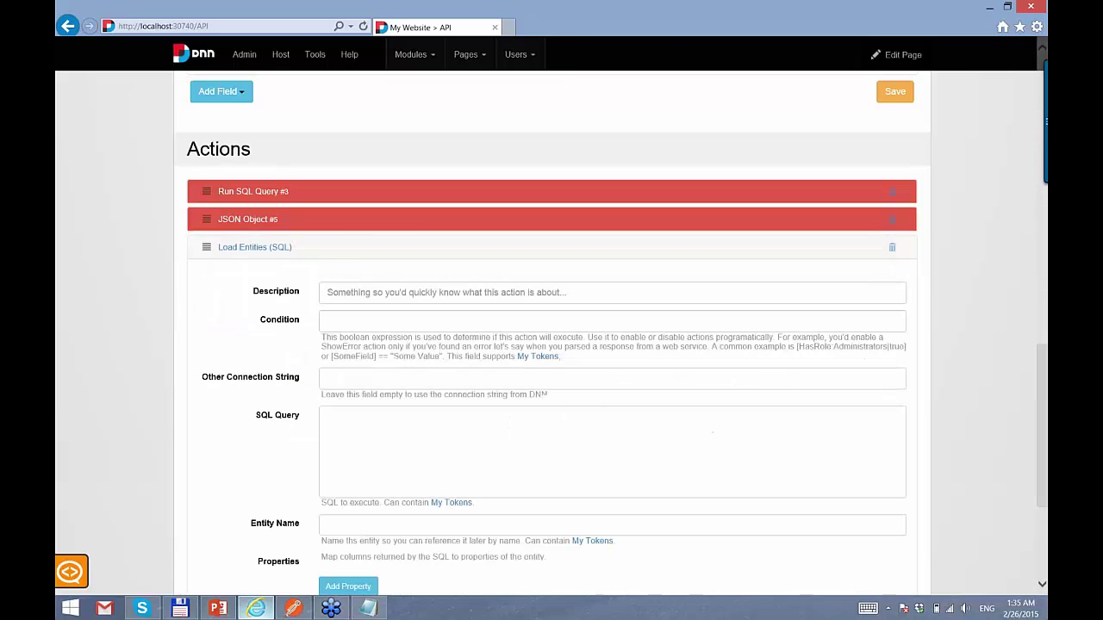
pyautogui.scroll(-1, 430, 379)
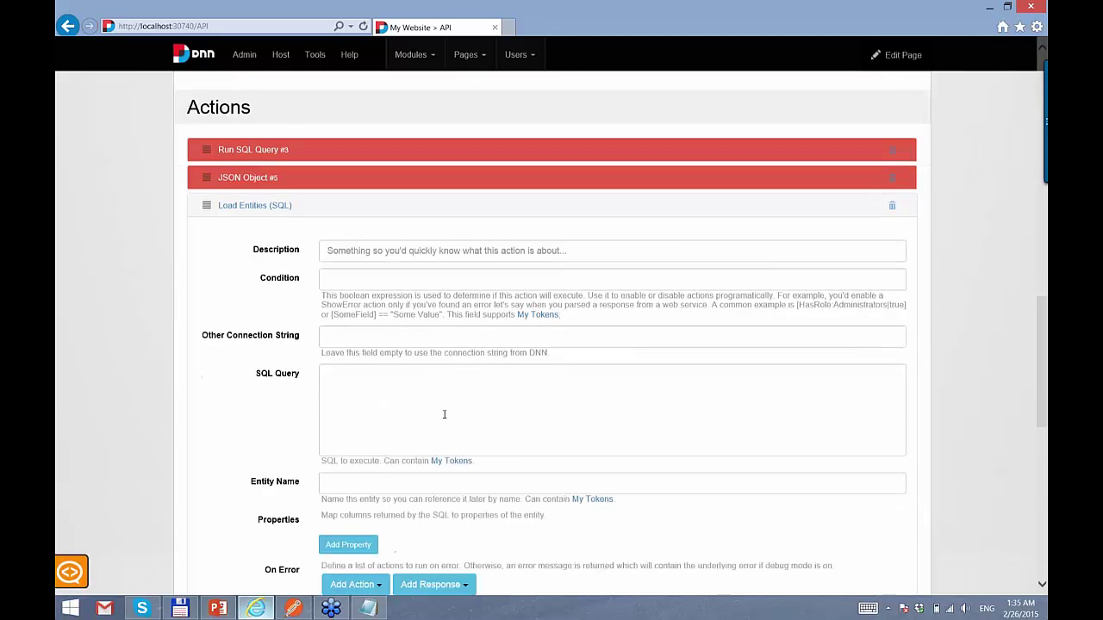
# Write the Load Entities SQL query selecting from Tabs where TabName matches [Search]
pyautogui.click(423, 347)
pyautogui.write('selecrt')
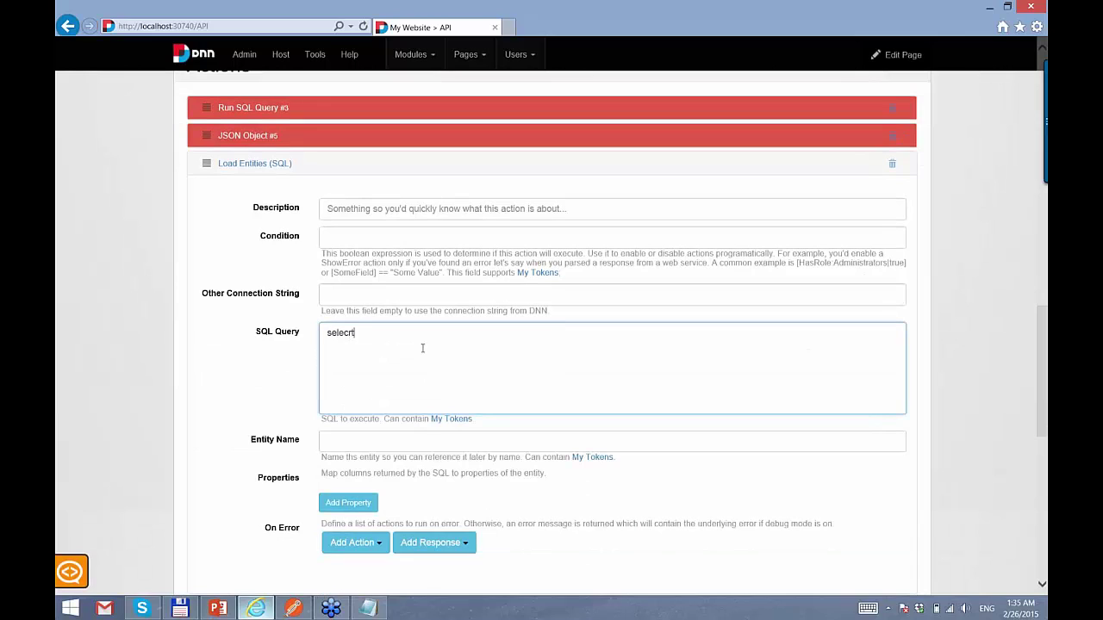
pyautogui.press('BackSpace')
pyautogui.press('BackSpace')
pyautogui.write('t ')
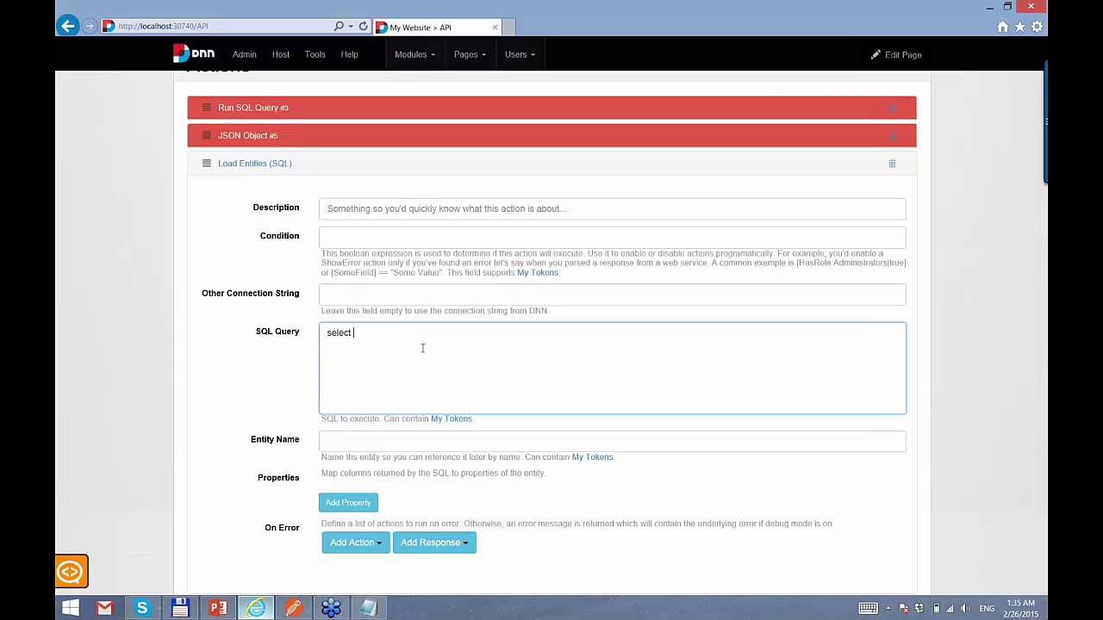
pyautogui.write("* from Tabs where TabName like '%[Sea%'")
pyautogui.press('Left')
pyautogui.press('Left')
pyautogui.write('[Search]')
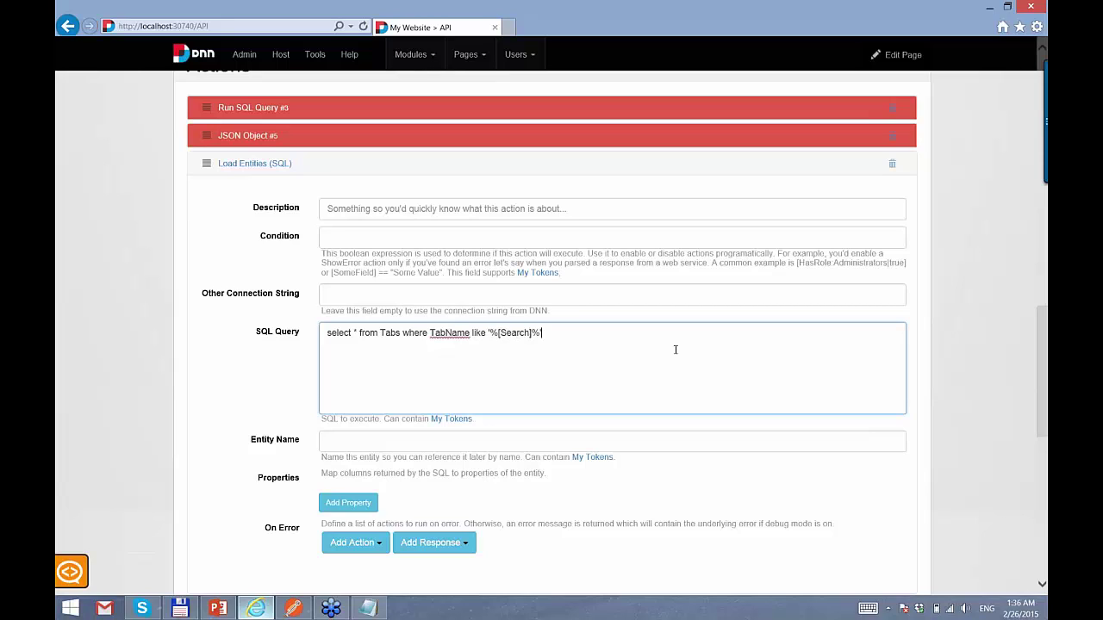
# Set the Entity Name to Page, add two mapping rows, and map TabID to Id
pyautogui.click(388, 439)
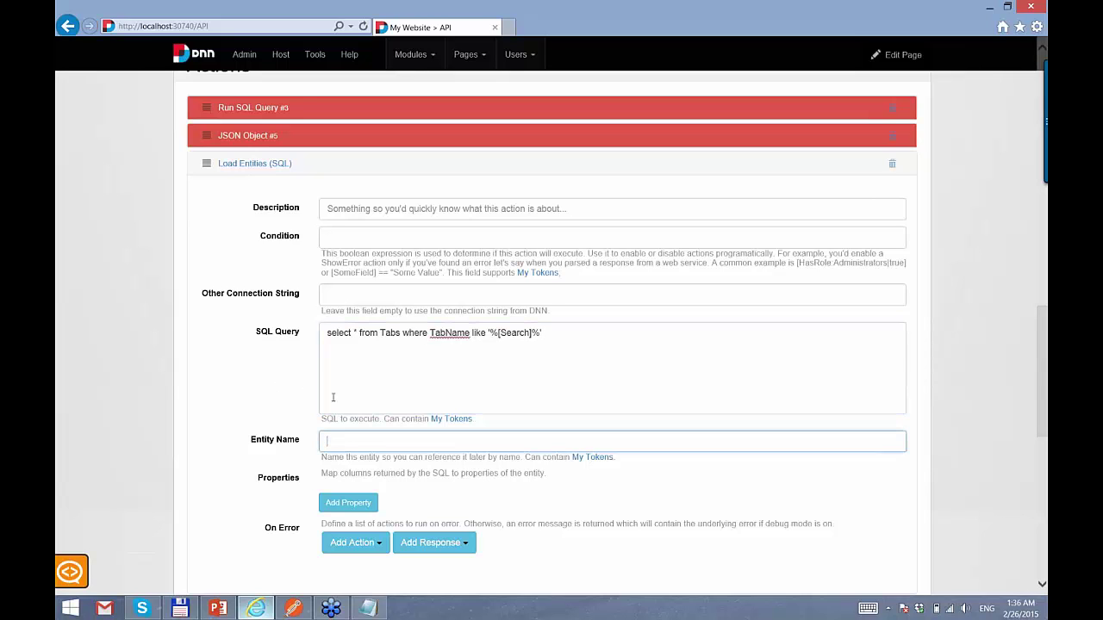
pyautogui.write('Page')
pyautogui.scroll(-2, 333, 397)
pyautogui.click(367, 334)
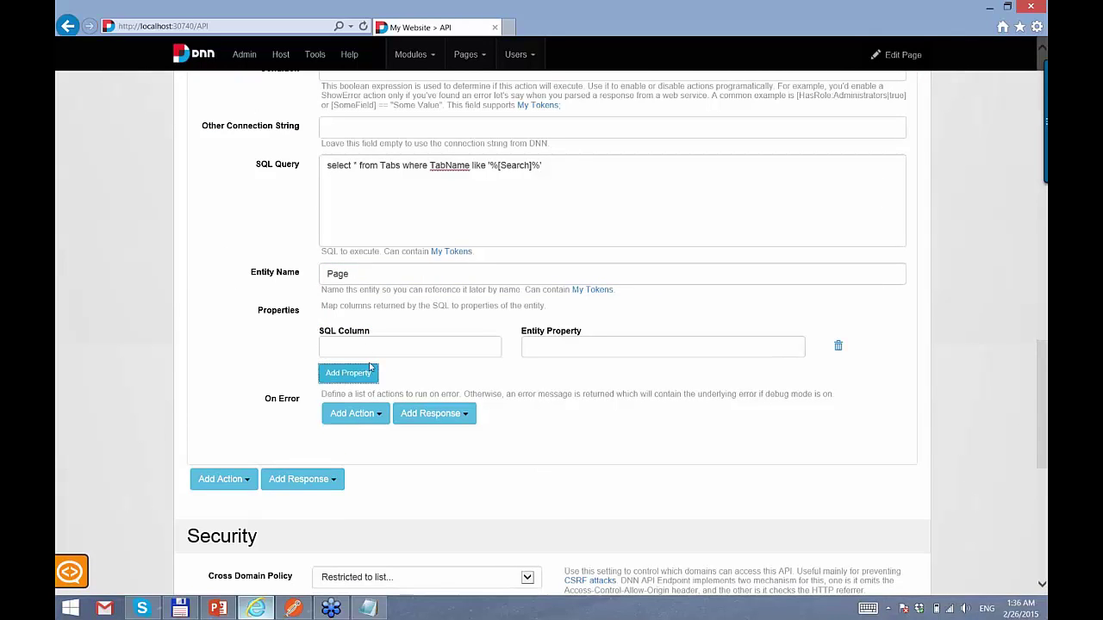
pyautogui.click(370, 371)
pyautogui.click(369, 347)
pyautogui.write('TabID')
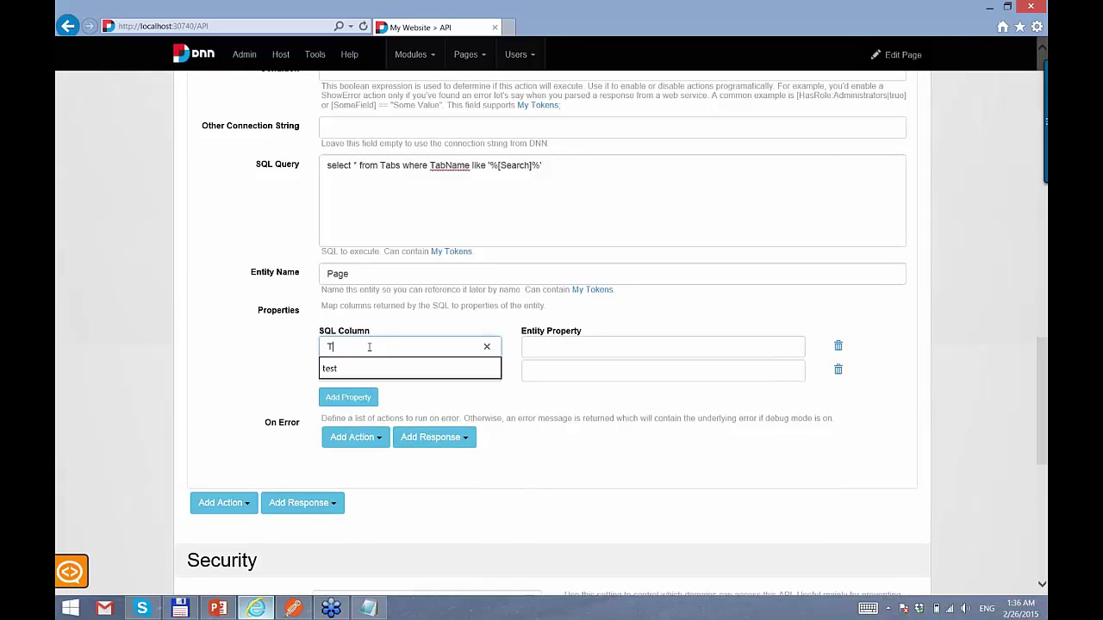
pyautogui.press('Tab')
pyautogui.write('Id')
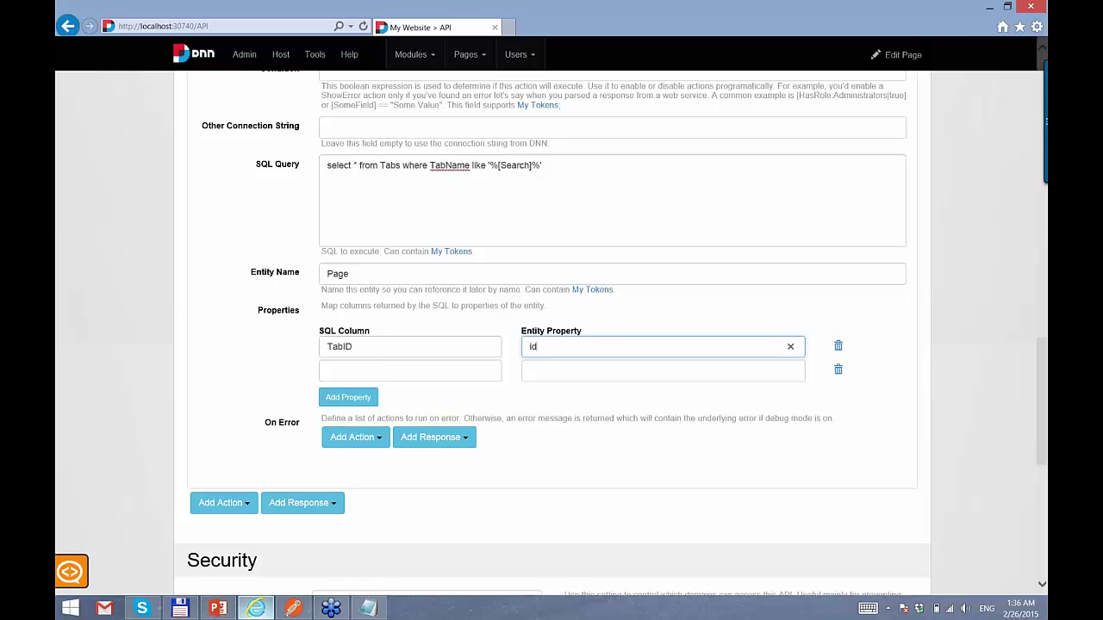
# Map the TabName column to the name property
pyautogui.click(372, 372)
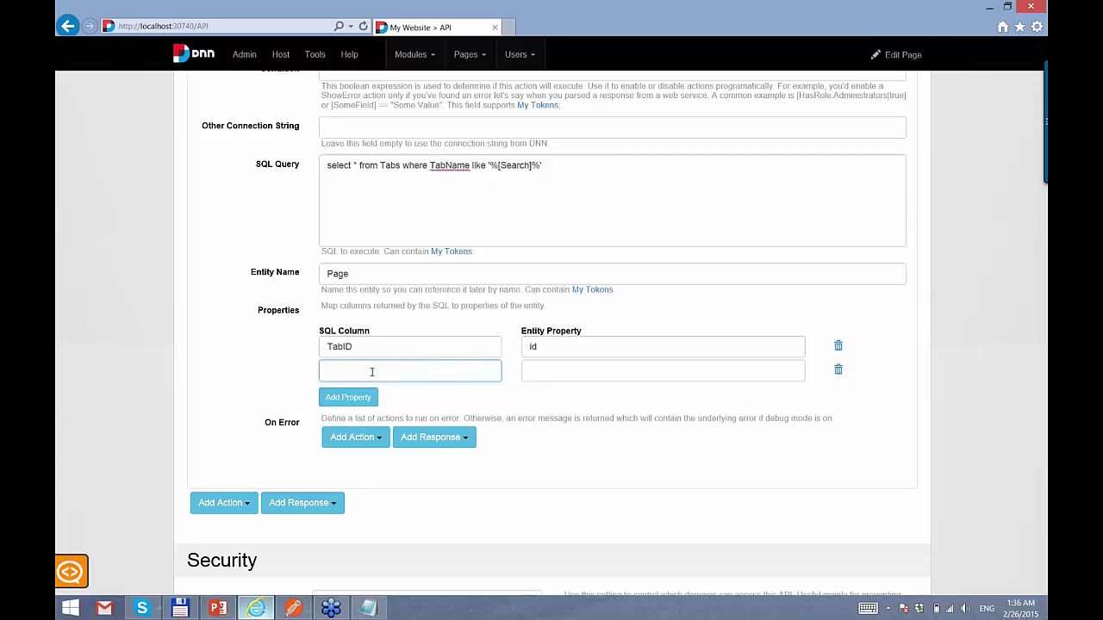
pyautogui.write('Tab')
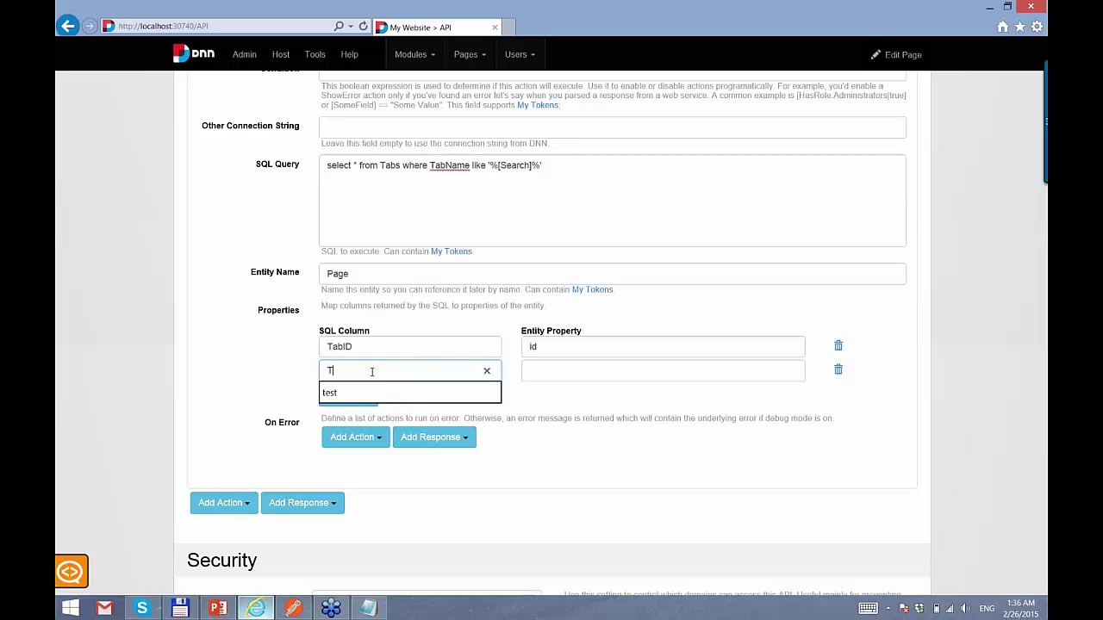
pyautogui.write('e')
pyautogui.press('Tab')
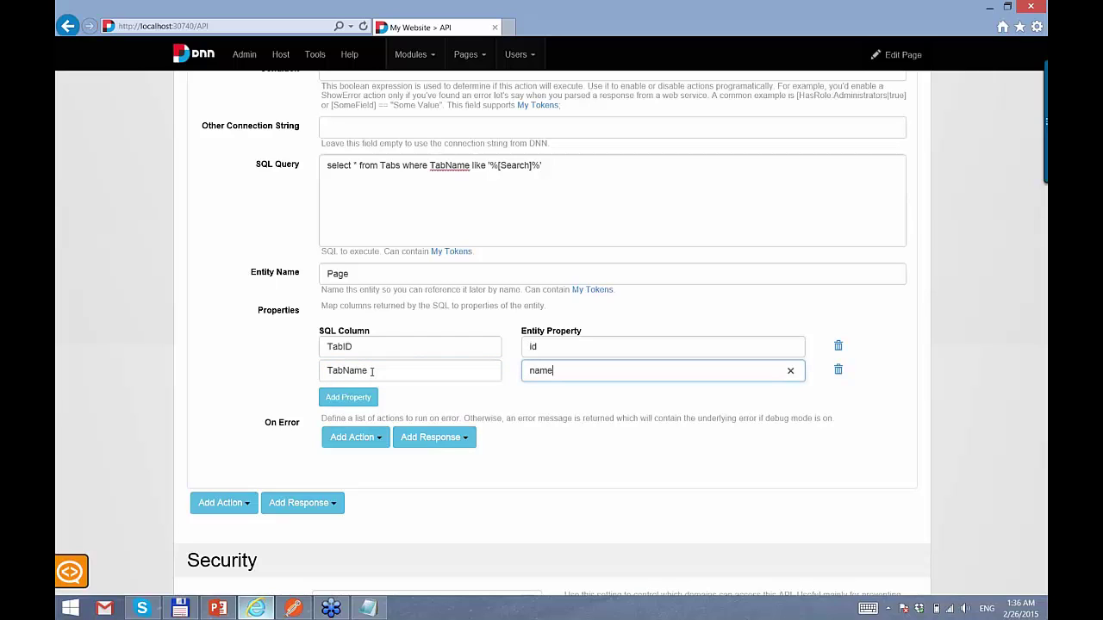
pyautogui.click(728, 468)
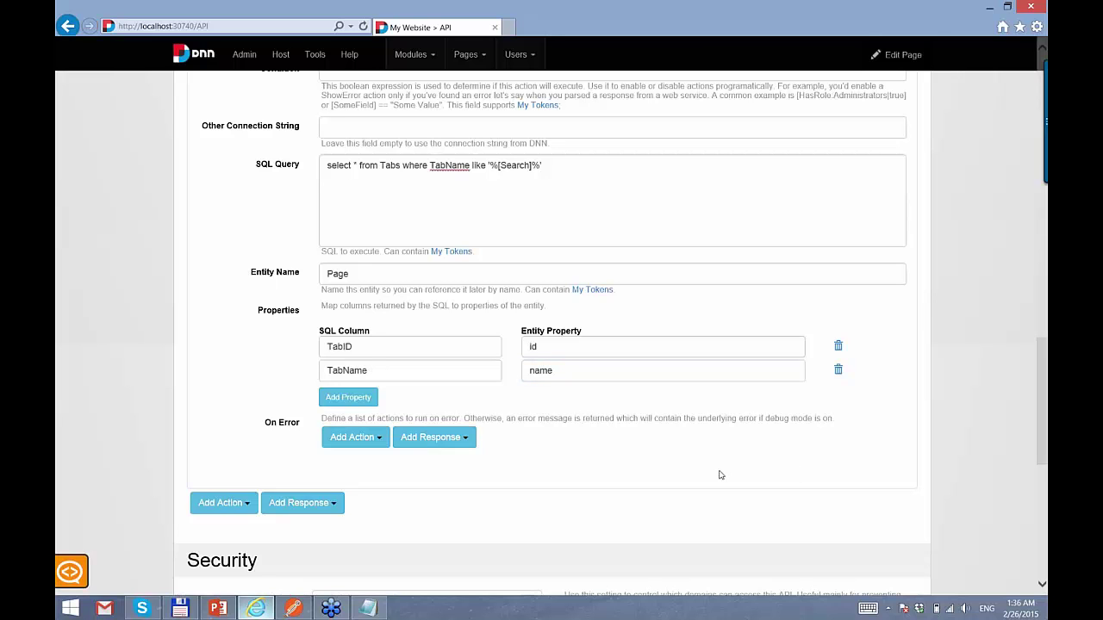
pyautogui.scroll(-1, 715, 478)
pyautogui.scroll(1, 631, 457)
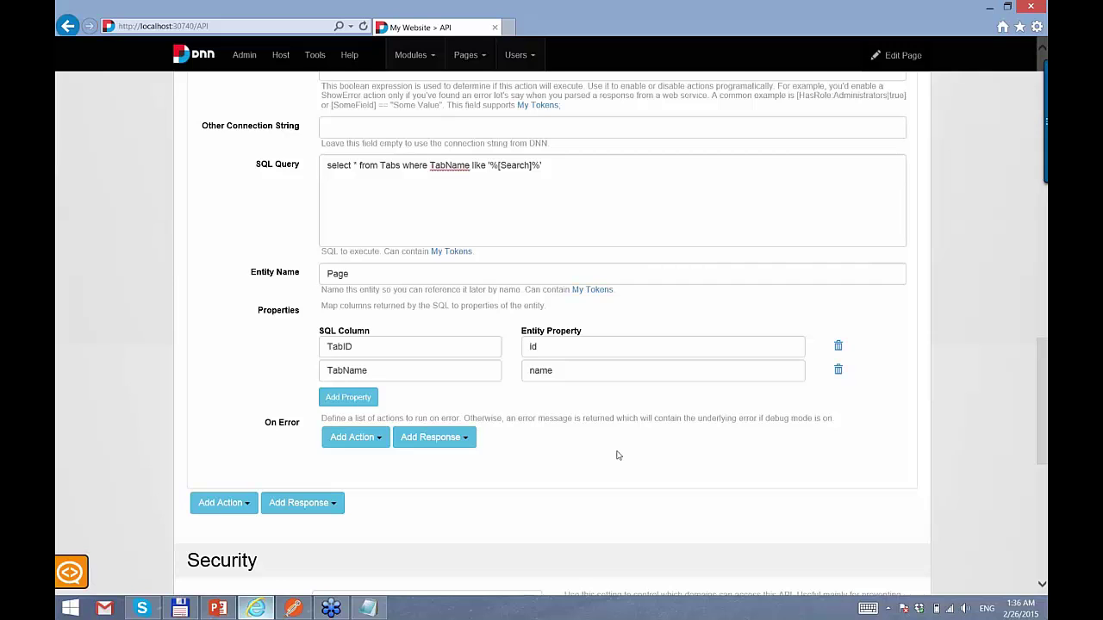
pyautogui.scroll(3, 617, 455)
# Save the method and reopen GetTabs for editing
pyautogui.click(255, 248)
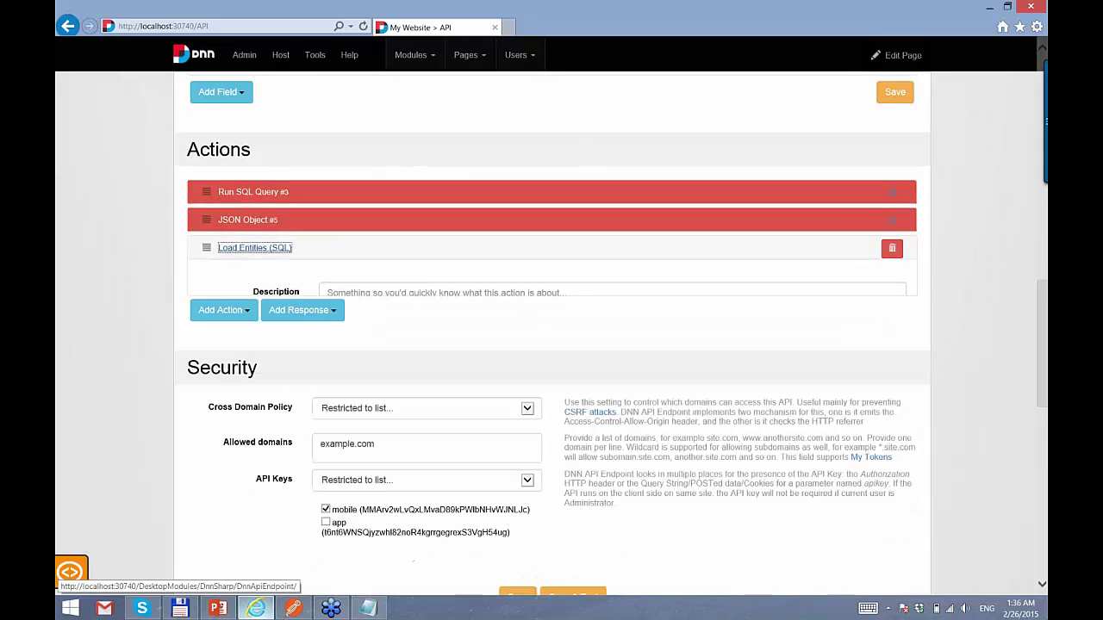
pyautogui.click(519, 560)
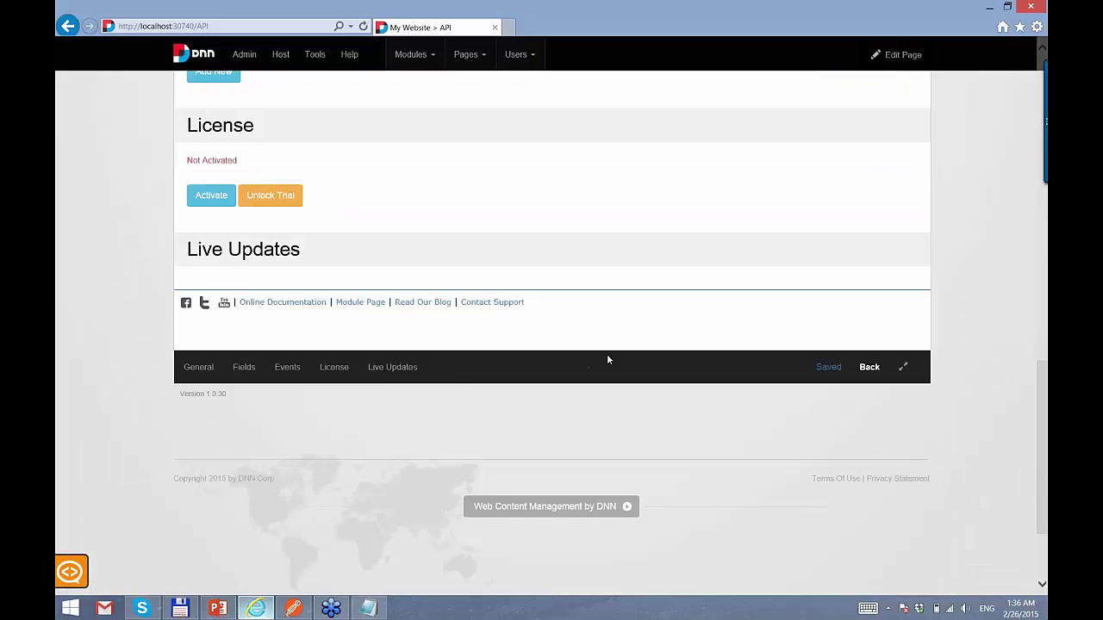
pyautogui.scroll(5, 655, 345)
pyautogui.click(865, 202)
pyautogui.scroll(-1, 411, 397)
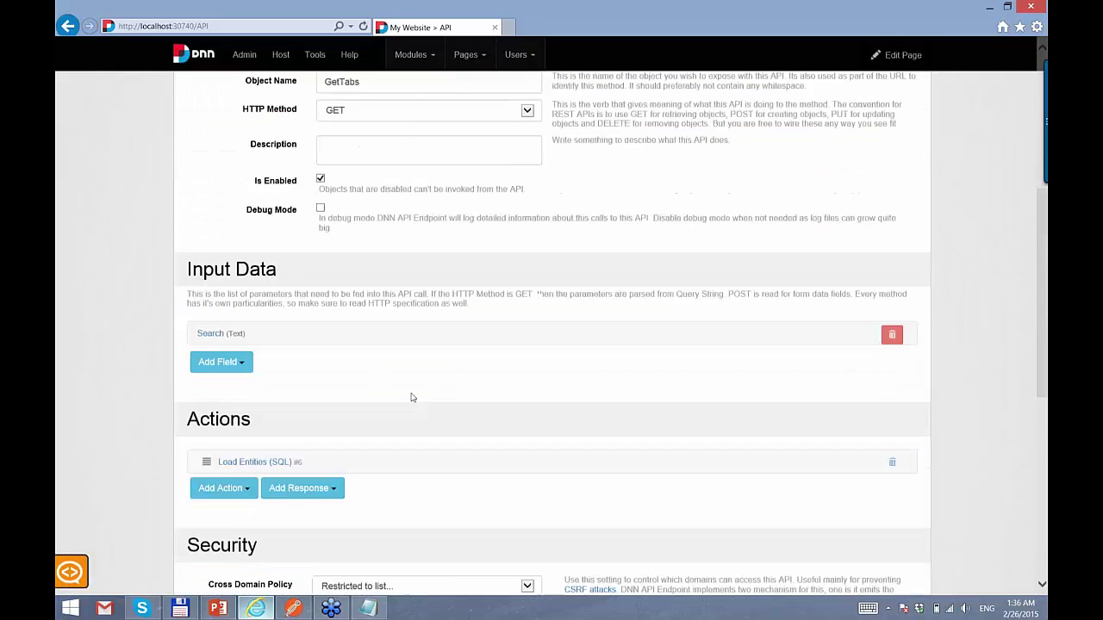
pyautogui.scroll(-1, 411, 398)
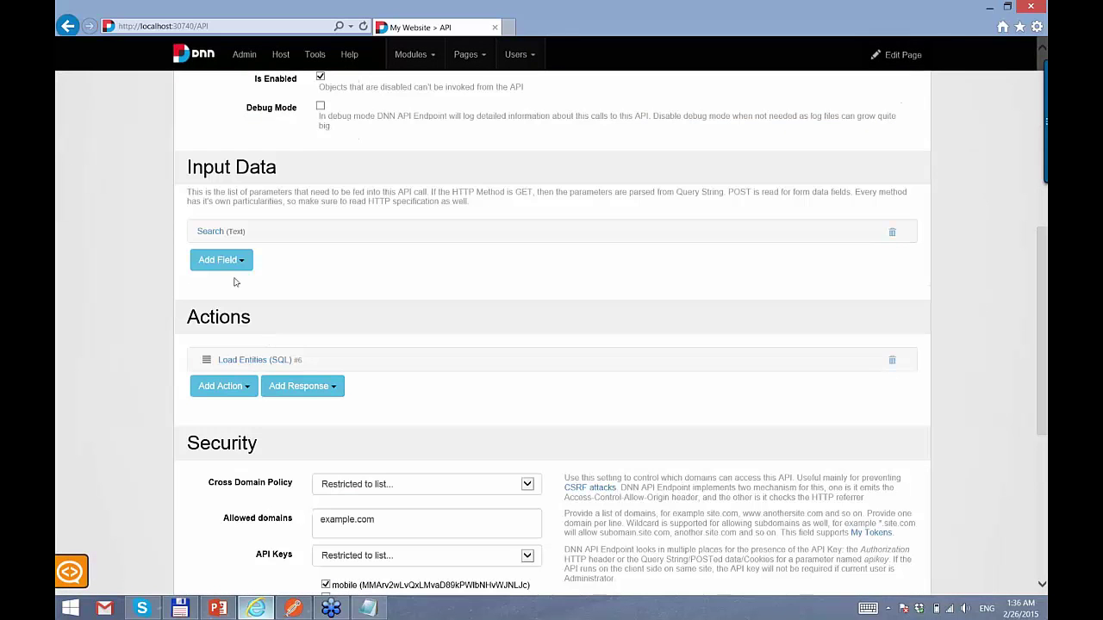
# Add a Remove Entities action to GetTabs
pyautogui.click(238, 380)
pyautogui.scroll(-1, 236, 386)
pyautogui.moveTo(251, 395)
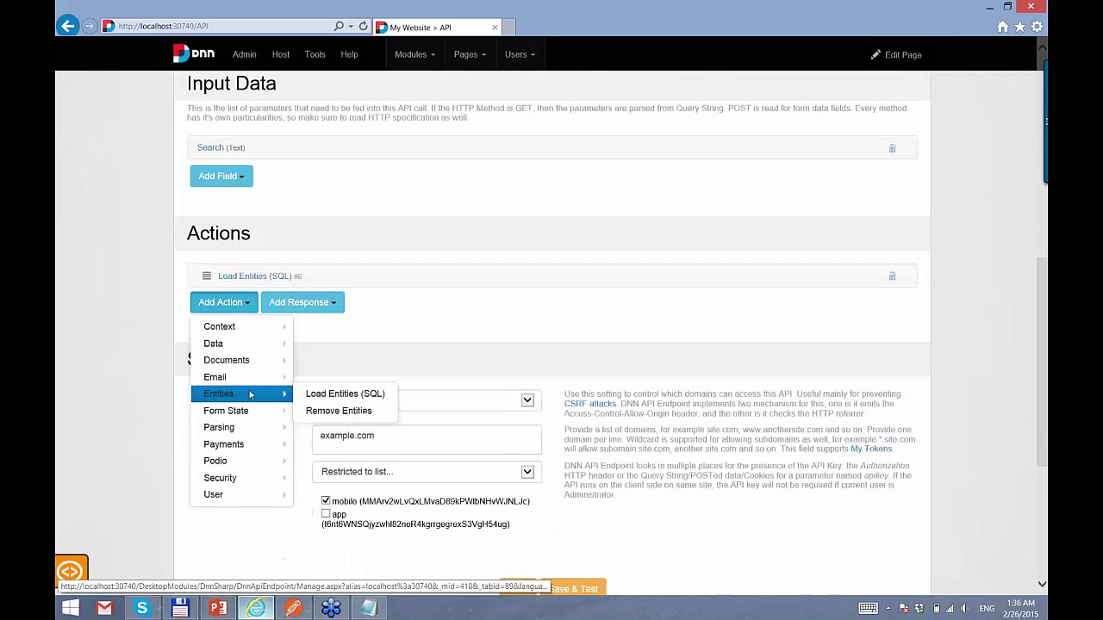
pyautogui.click(341, 413)
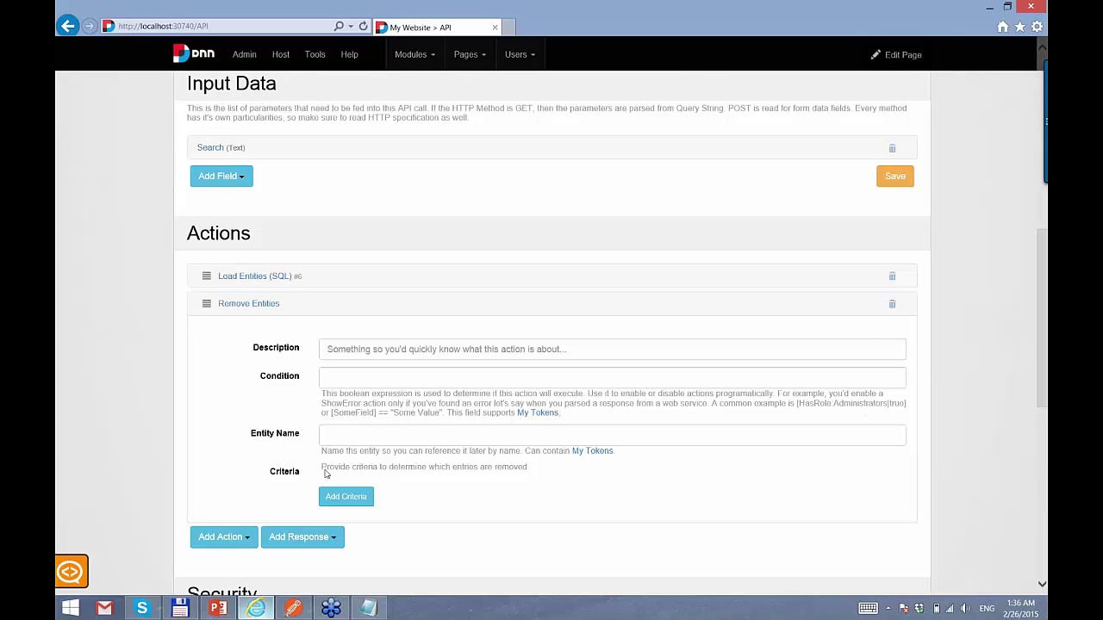
# Review the Load Entities (SQL) settings and expand the Remove Entities action, showing Entity Name Page
pyautogui.click(261, 276)
pyautogui.scroll(-2, 307, 308)
pyautogui.scroll(-2, 306, 308)
pyautogui.scroll(1, 308, 310)
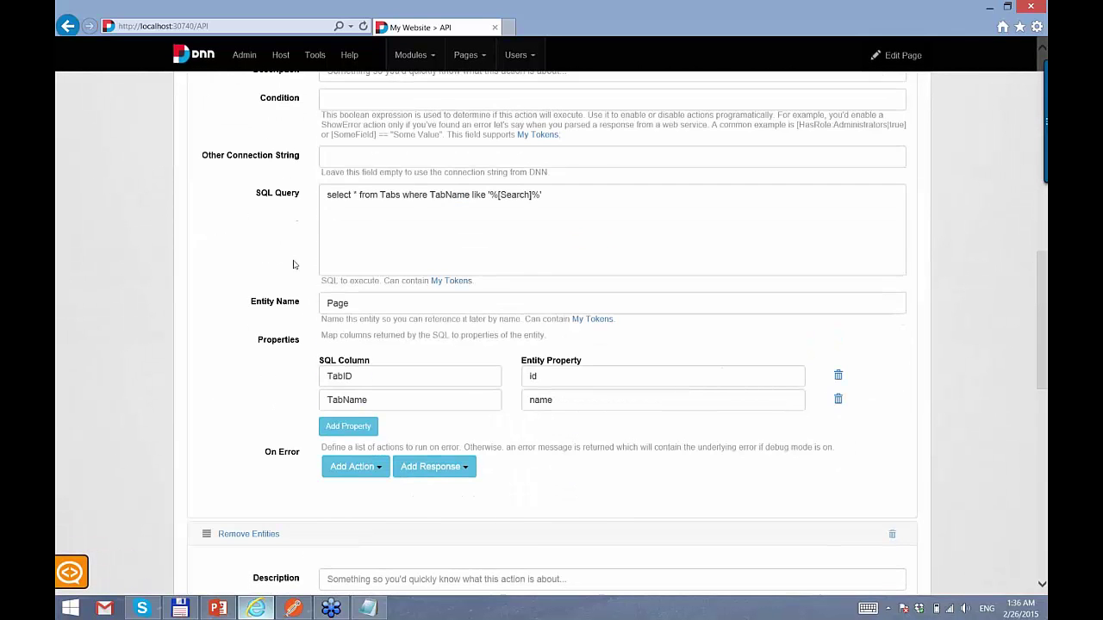
pyautogui.scroll(2, 293, 264)
pyautogui.click(261, 193)
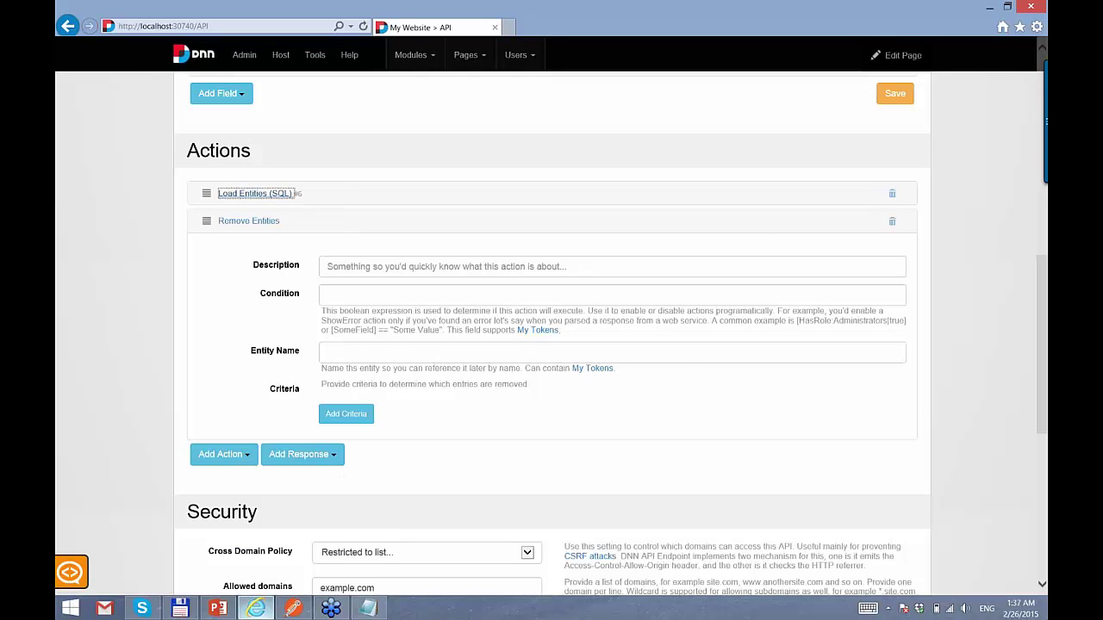
pyautogui.scroll(-1, 455, 412)
# Add a Remove Entities criterion on Page entities: property name equals 'Admin'
pyautogui.click(369, 267)
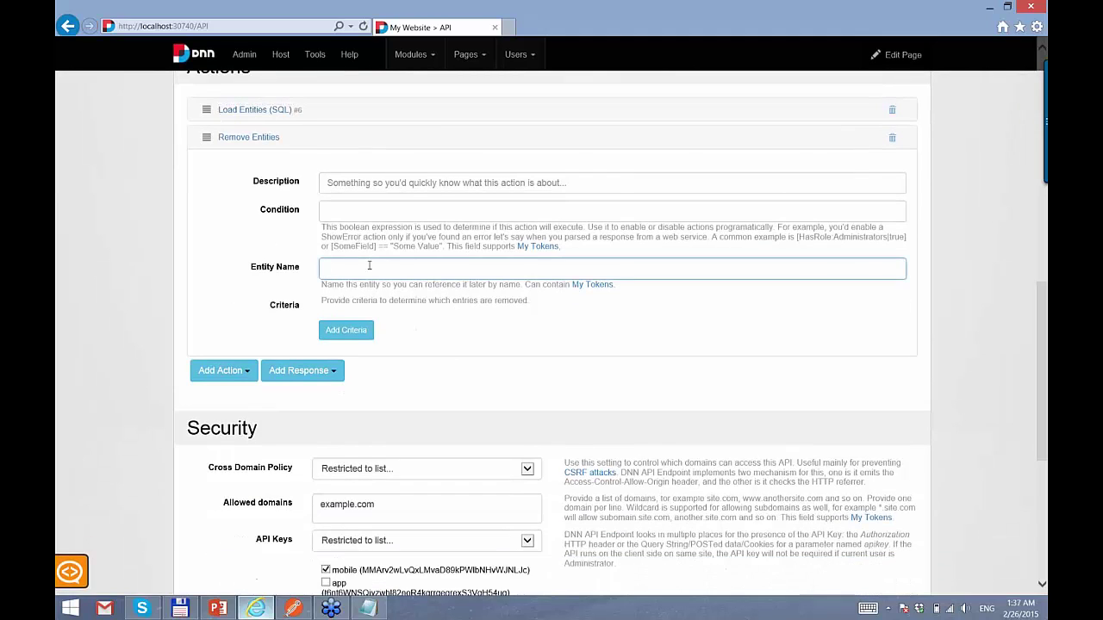
pyautogui.click(352, 333)
pyautogui.click(465, 342)
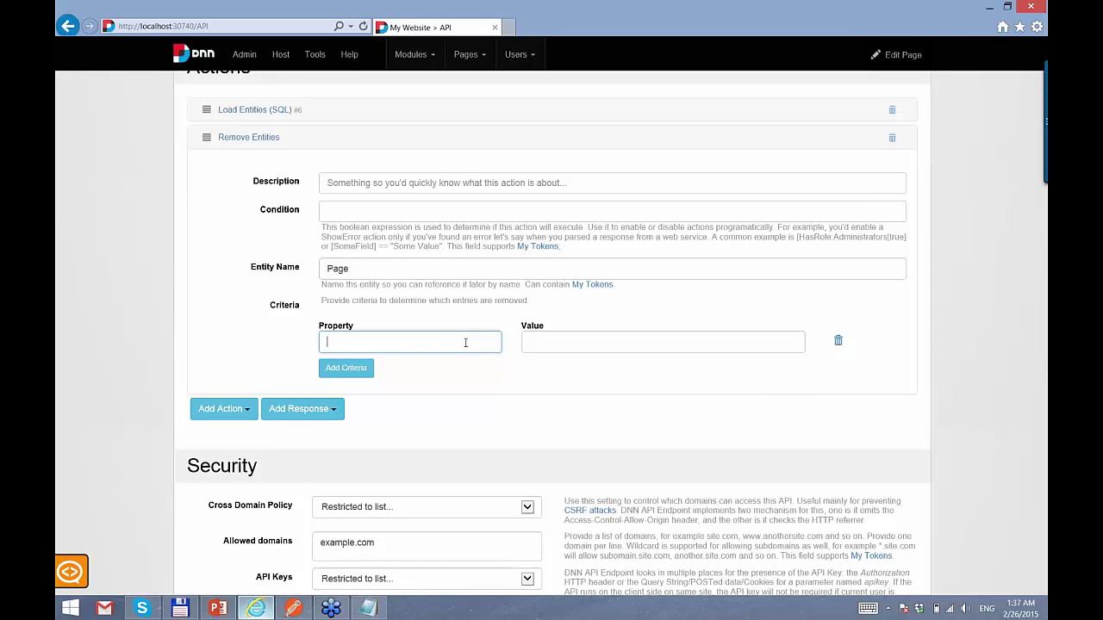
pyautogui.write('name')
pyautogui.press('Tab')
pyautogui.write('Admin')
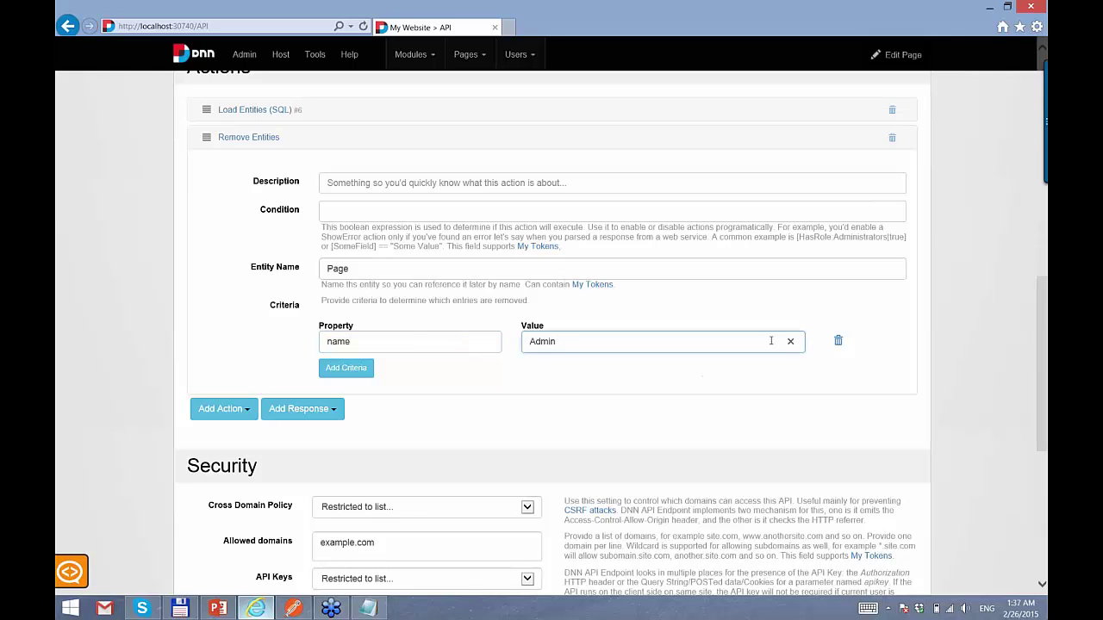
pyautogui.click(357, 197)
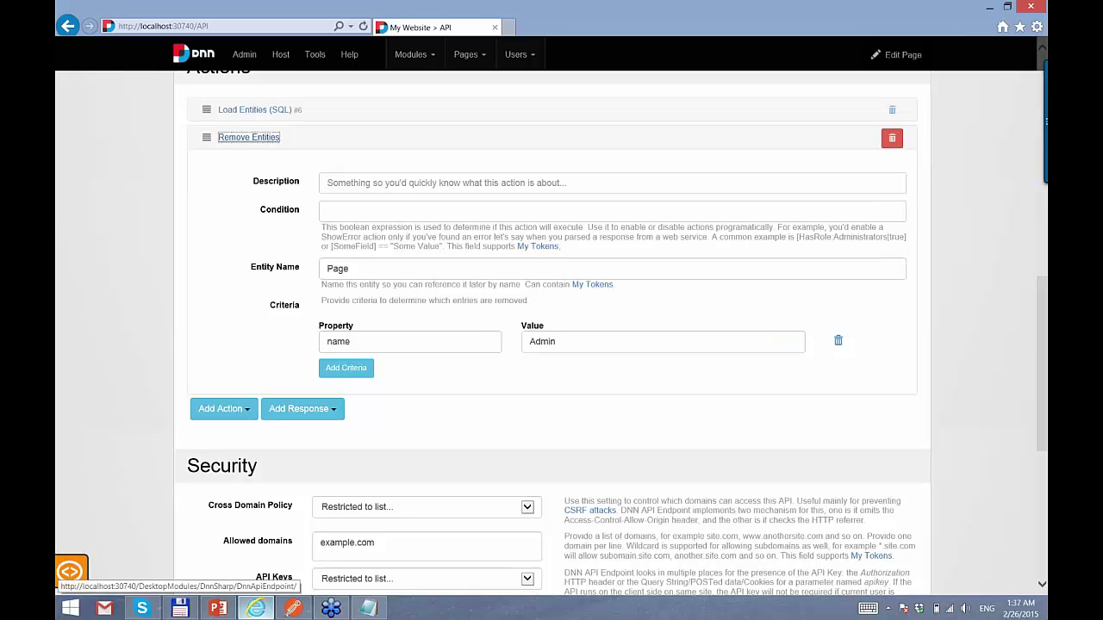
pyautogui.click(263, 138)
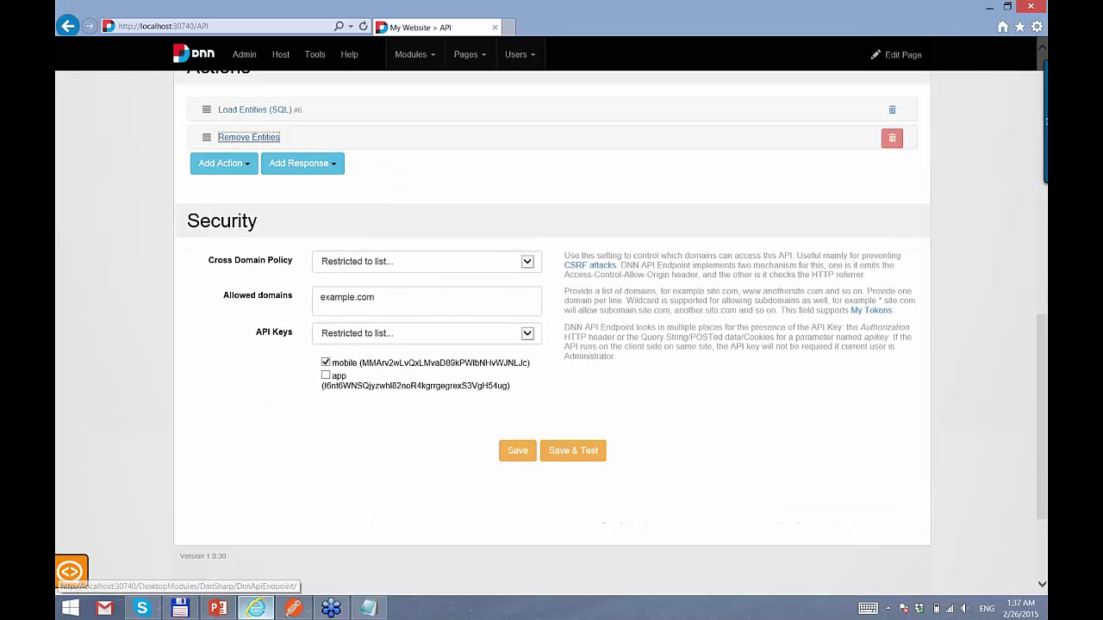
# Add a JSON Entity List response with Entity Name set to Page
pyautogui.click(313, 165)
pyautogui.moveTo(306, 189)
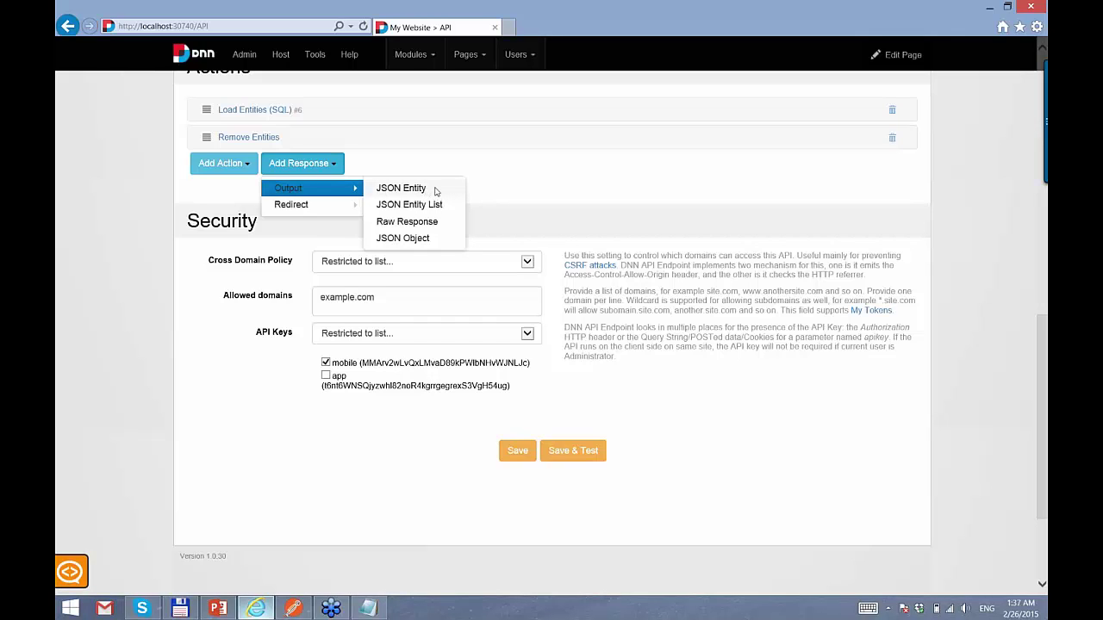
pyautogui.click(436, 206)
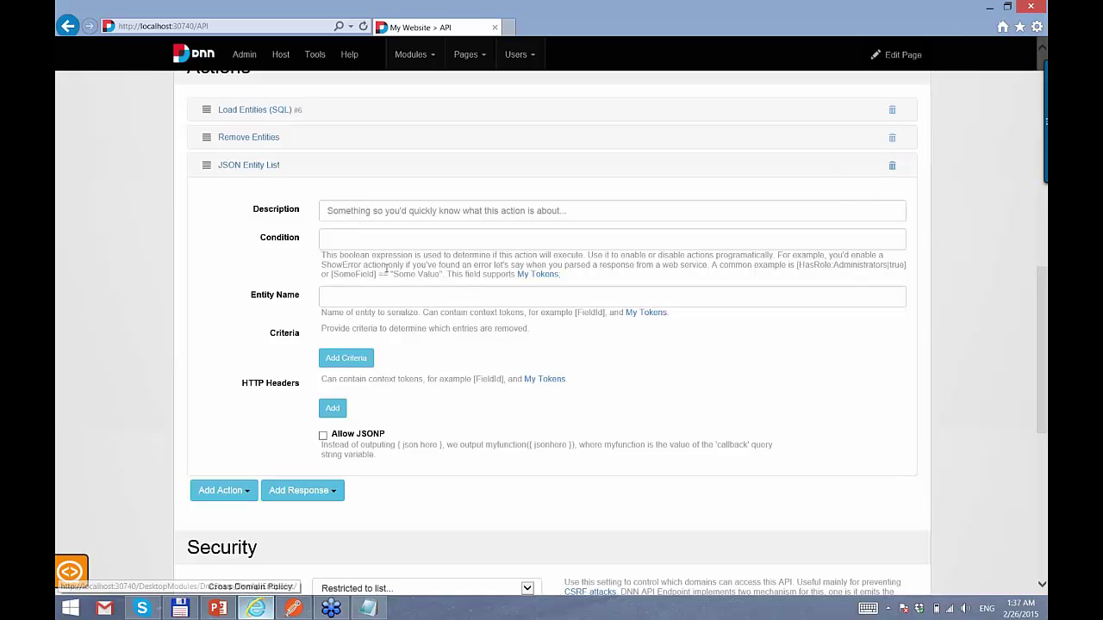
pyautogui.click(437, 294)
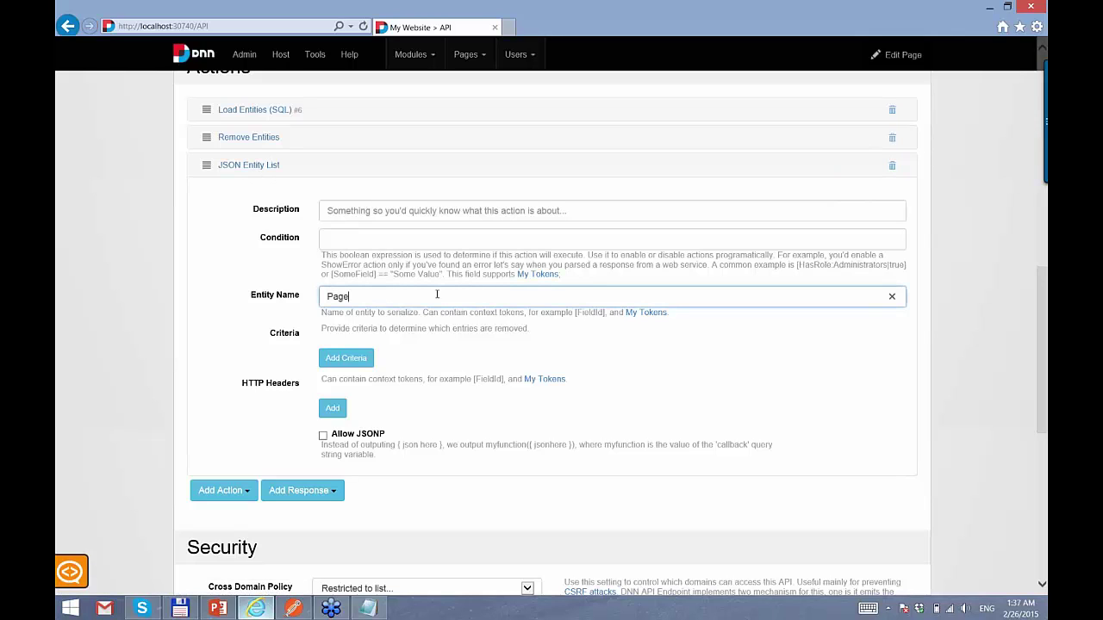
pyautogui.click(334, 347)
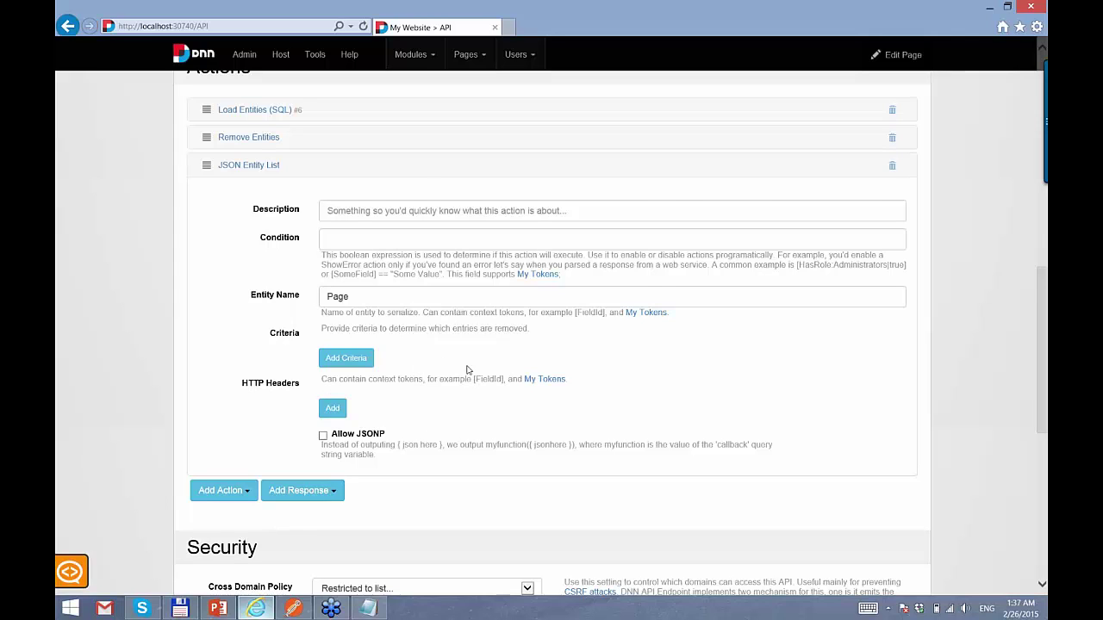
# Add an HTTP header row to the response, then delete it again
pyautogui.scroll(-1, 400, 265)
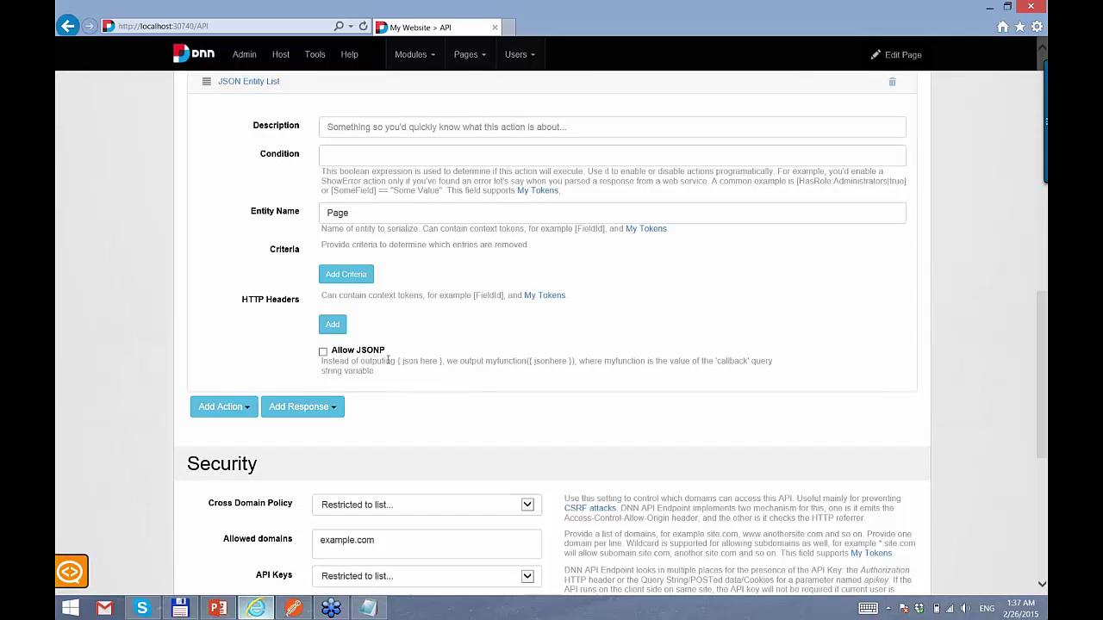
pyautogui.doubleClick(358, 351)
pyautogui.click(332, 325)
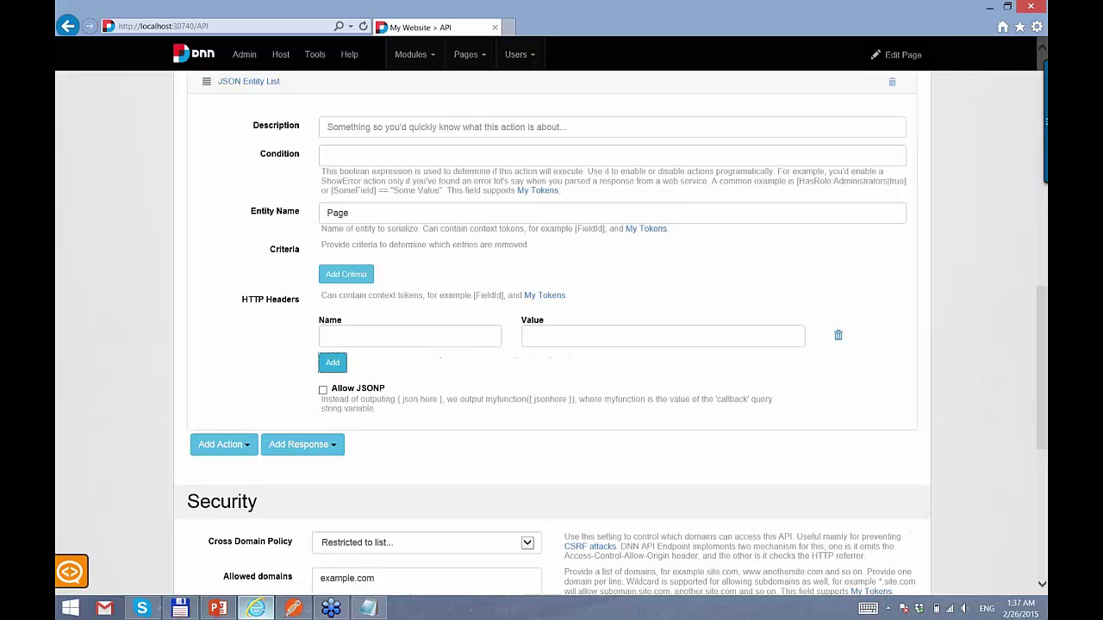
pyautogui.click(838, 336)
pyautogui.scroll(2, 819, 342)
# Collapse the JSON Entity List response and save the GetTabs method
pyautogui.click(436, 164)
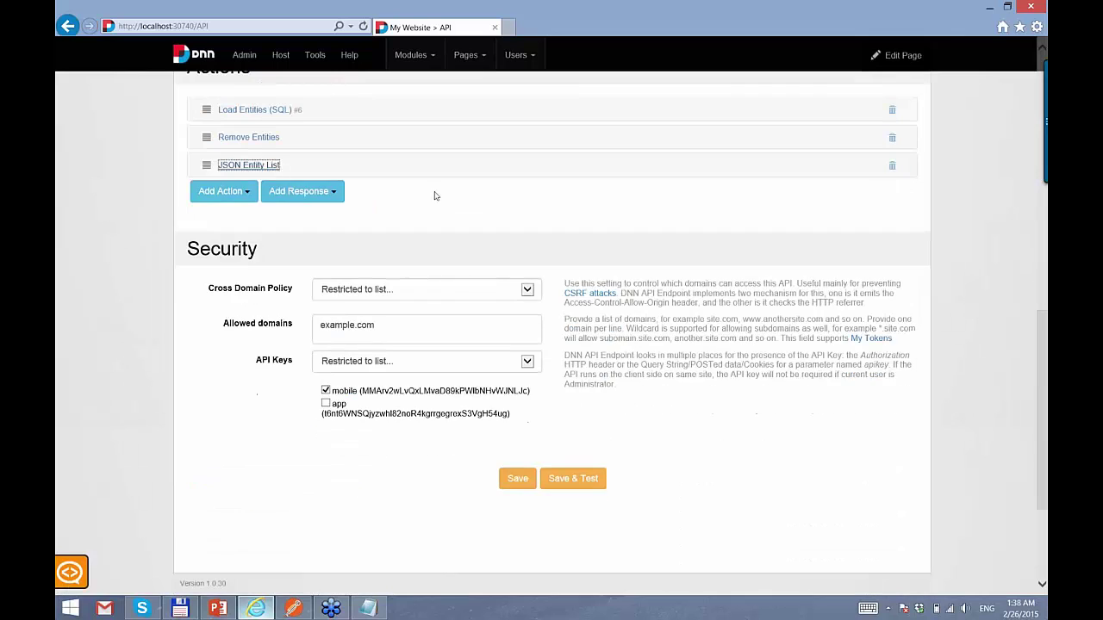
pyautogui.scroll(1, 435, 193)
pyautogui.click(518, 562)
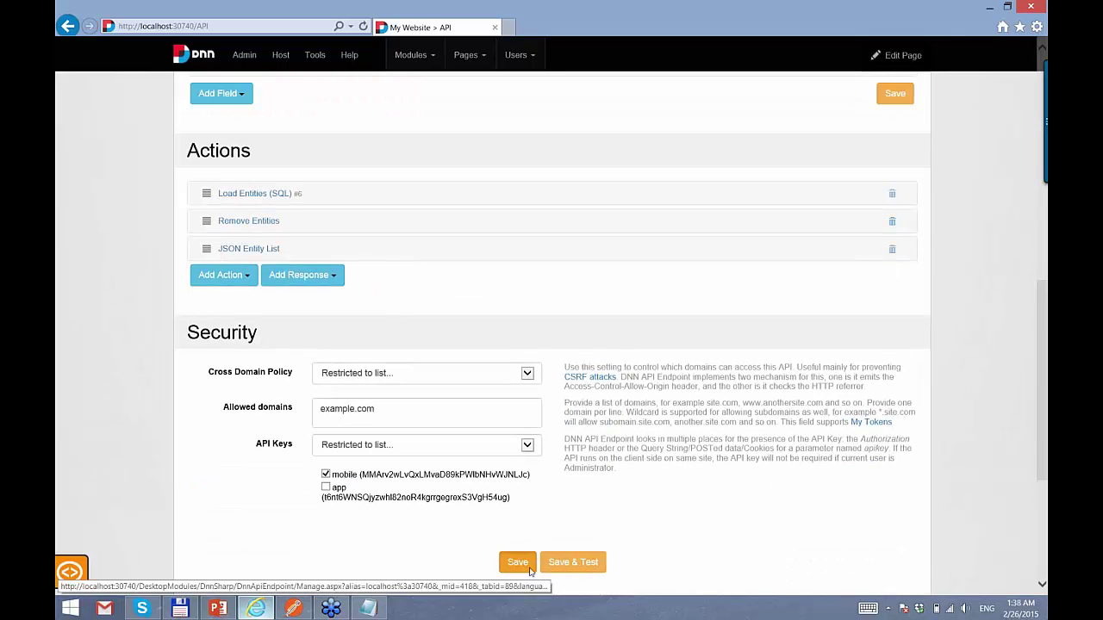
pyautogui.scroll(5, 682, 358)
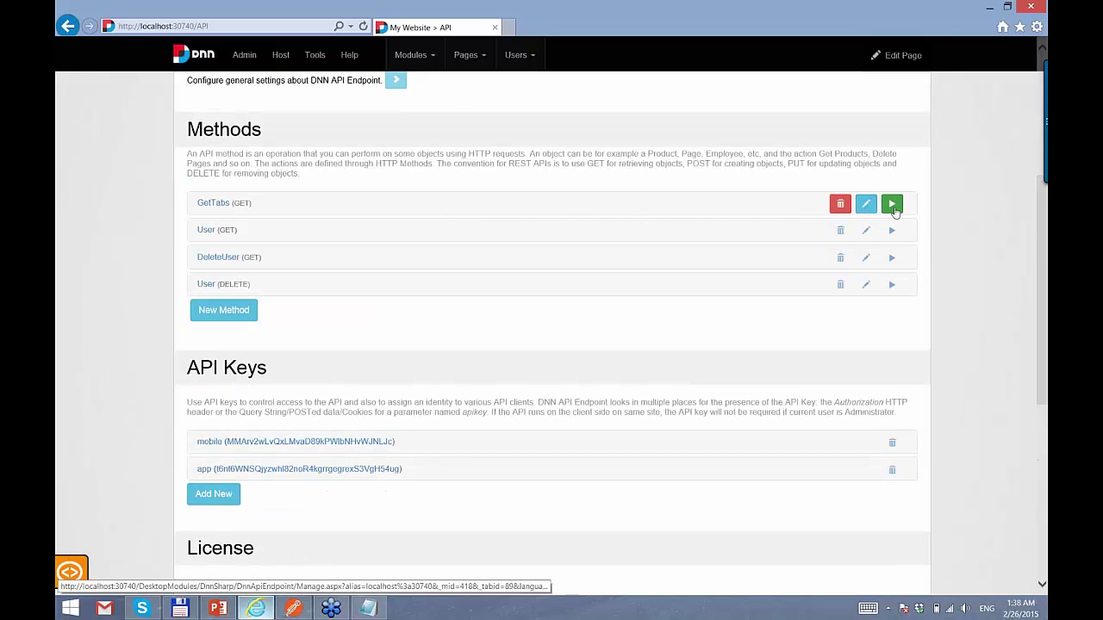
# Test GetTabs with the search term 'a'
pyautogui.click(891, 206)
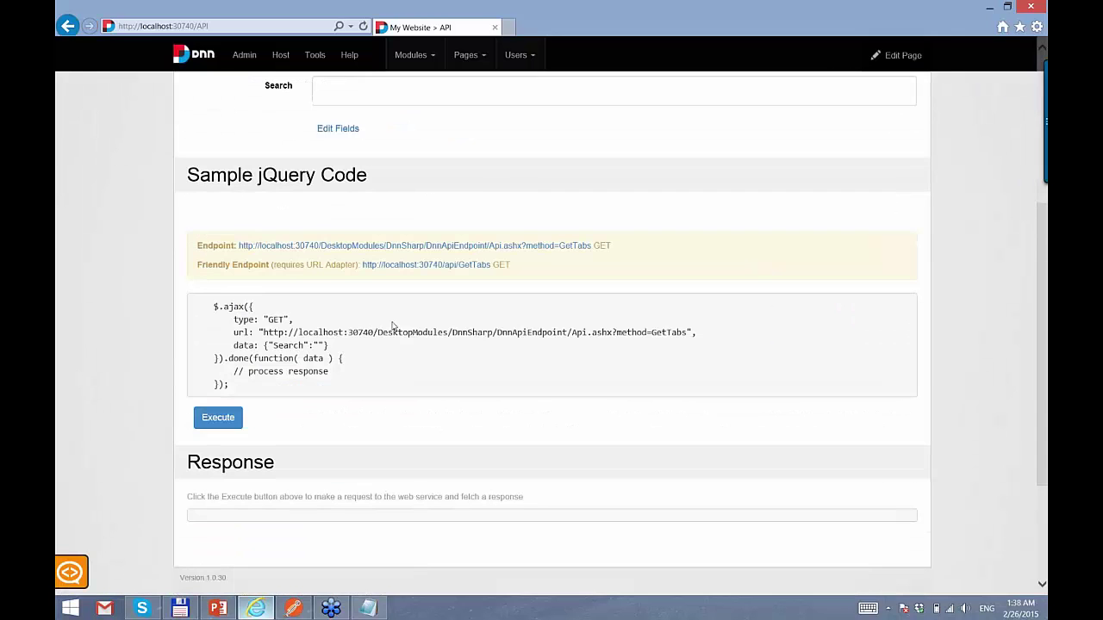
pyautogui.scroll(1, 344, 258)
pyautogui.click(373, 179)
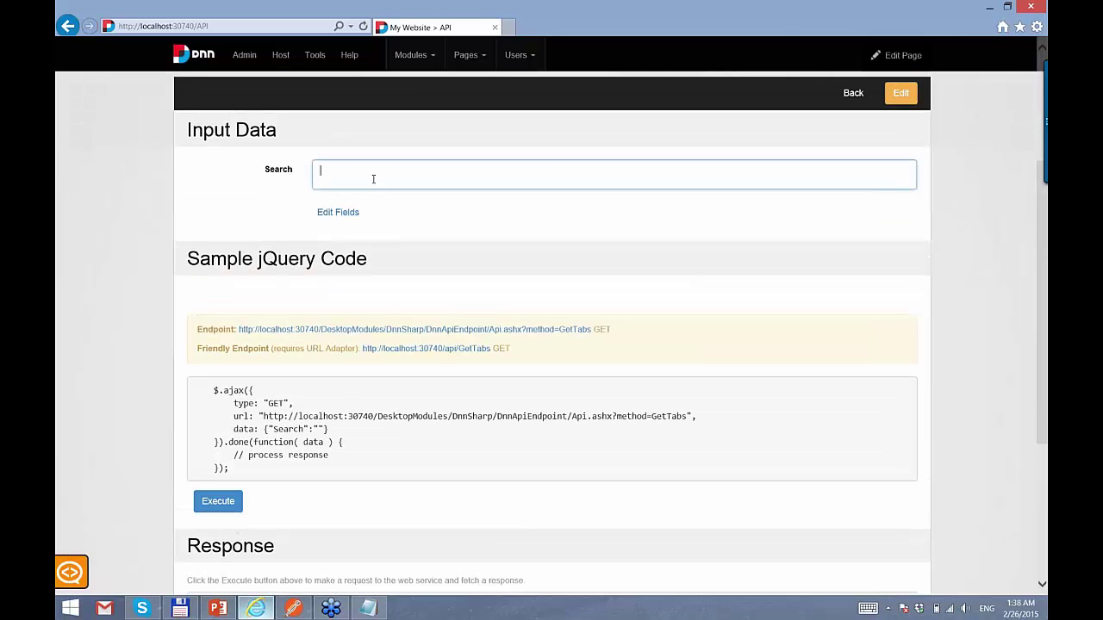
pyautogui.write('a')
pyautogui.click(218, 501)
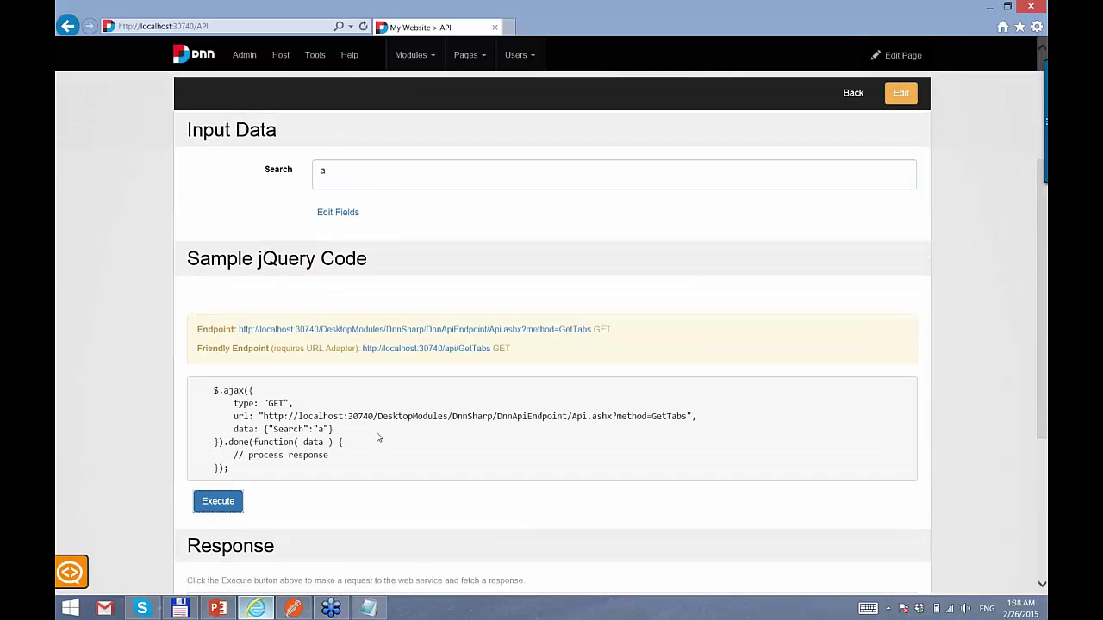
pyautogui.scroll(-2, 377, 438)
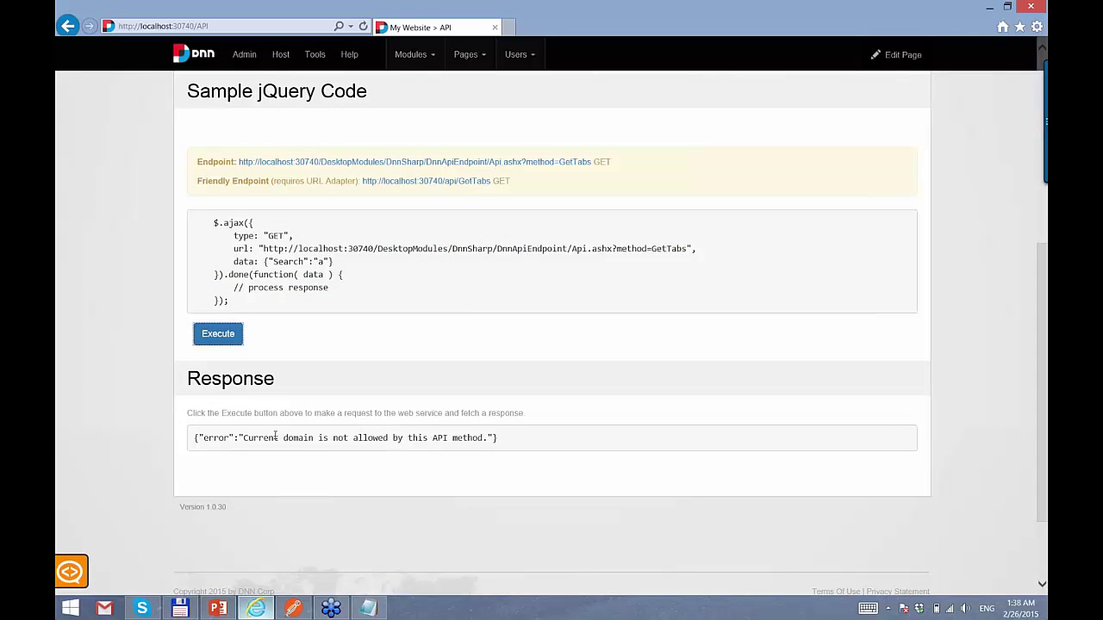
# Highlight the 'Current domain is not allowed by this API method' error in the response
pyautogui.moveTo(244, 438); pyautogui.dragTo(469, 433)
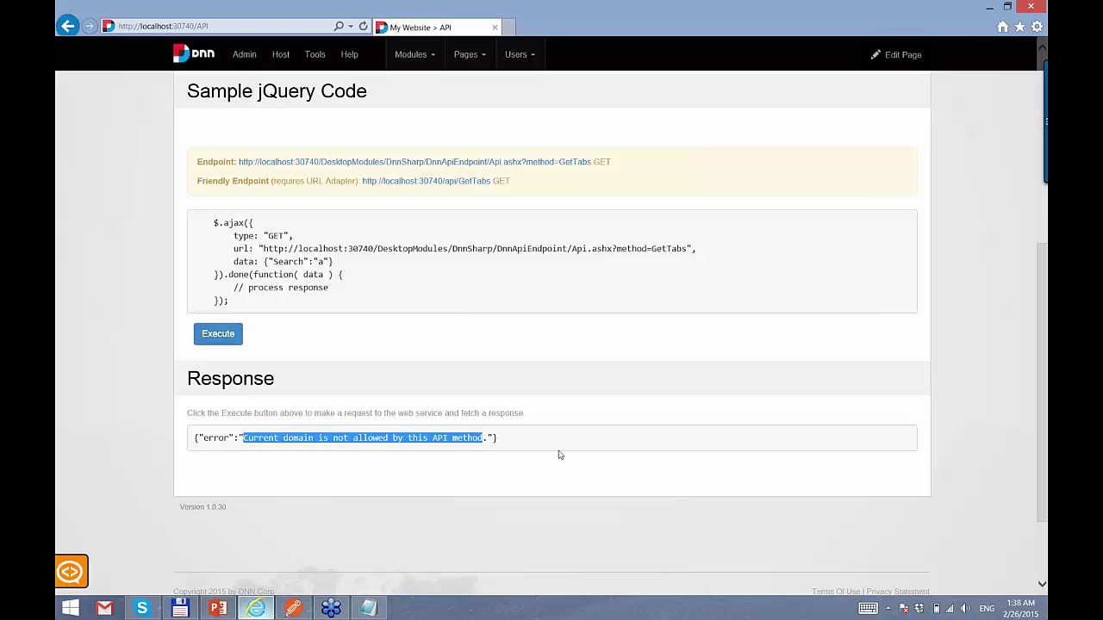
pyautogui.scroll(1, 556, 451)
pyautogui.click(523, 530)
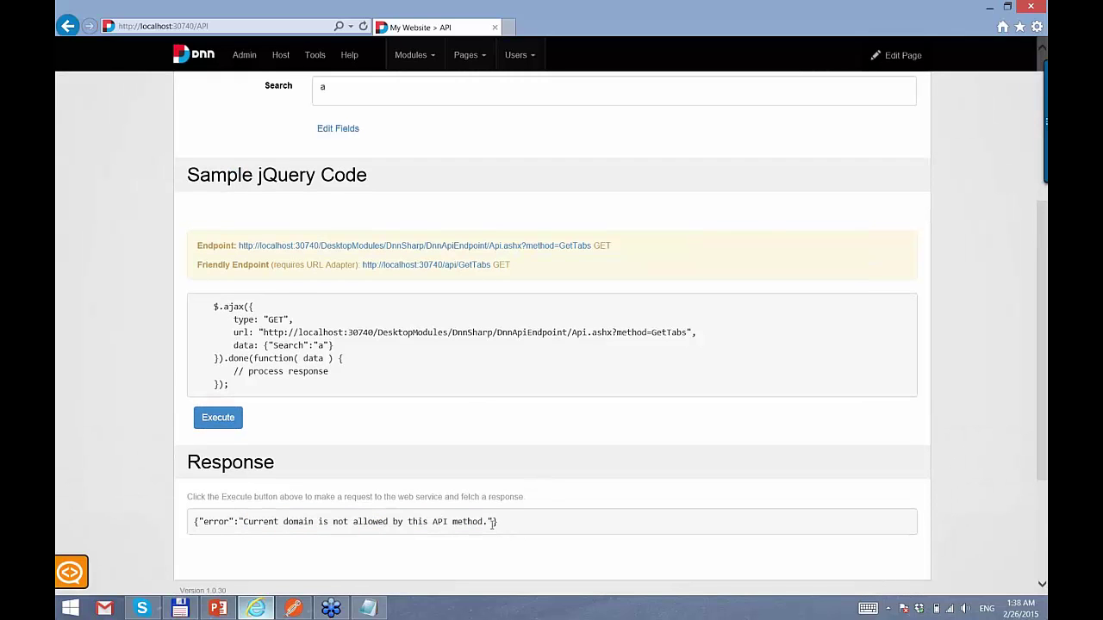
pyautogui.moveTo(485, 523); pyautogui.dragTo(266, 517)
pyautogui.scroll(3, 825, 399)
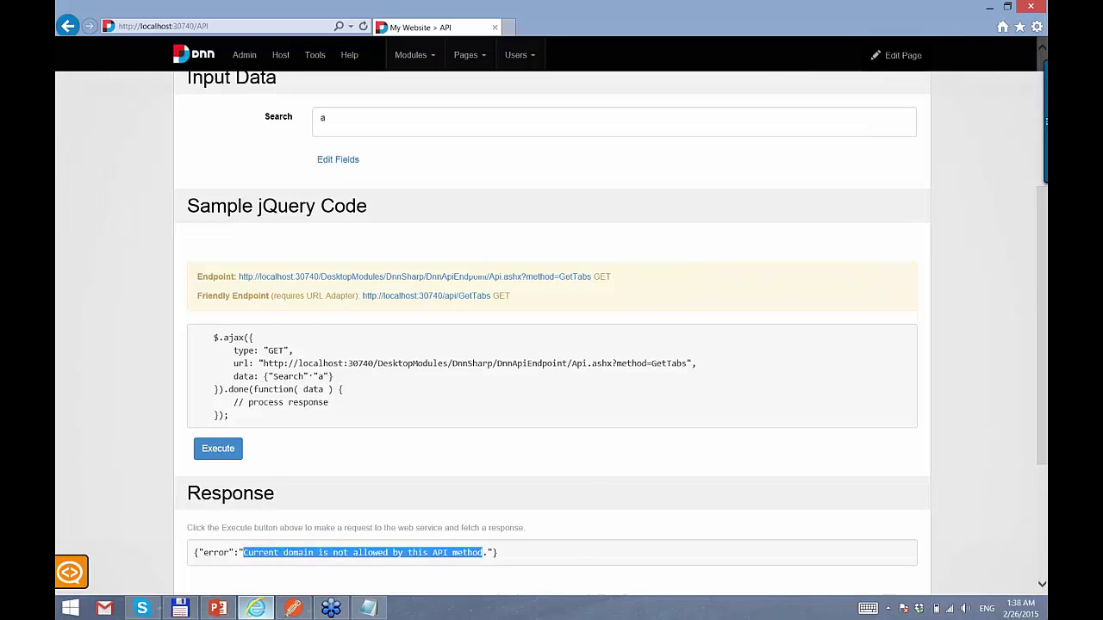
# Set GetTabs' cross-domain policy to Public and save the method
pyautogui.click(905, 266)
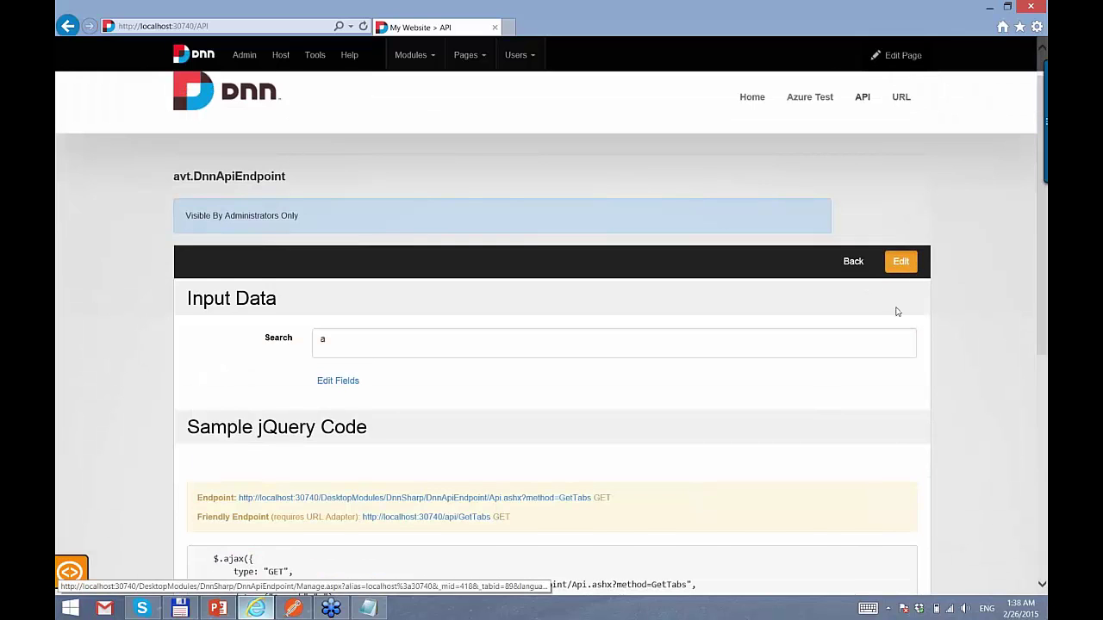
pyautogui.scroll(-5, 437, 423)
pyautogui.scroll(-3, 438, 423)
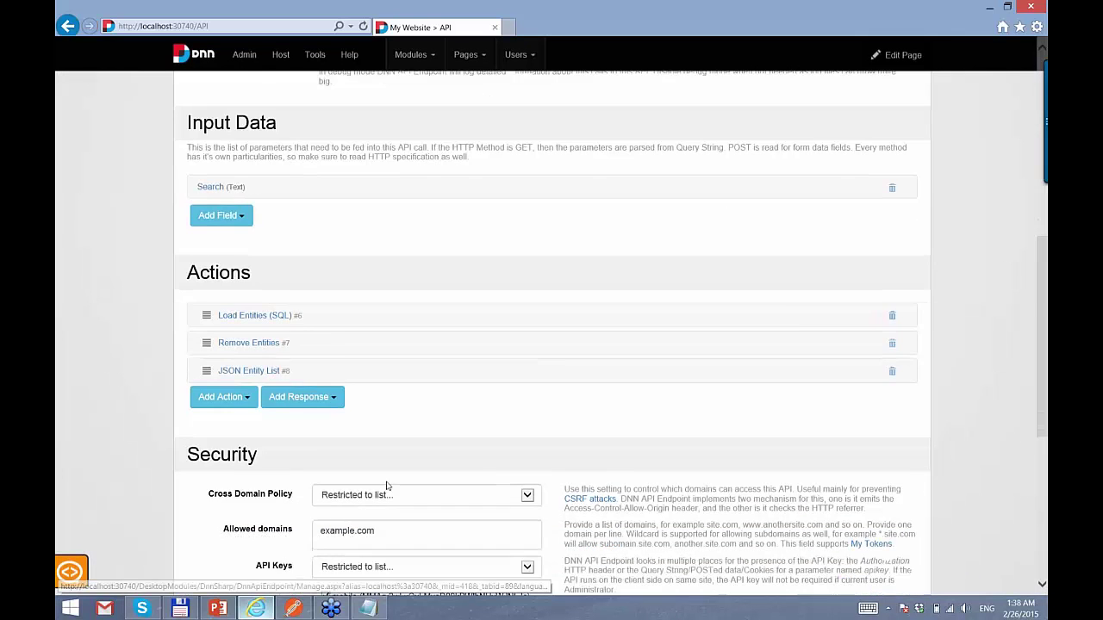
pyautogui.click(406, 292)
pyautogui.click(362, 257)
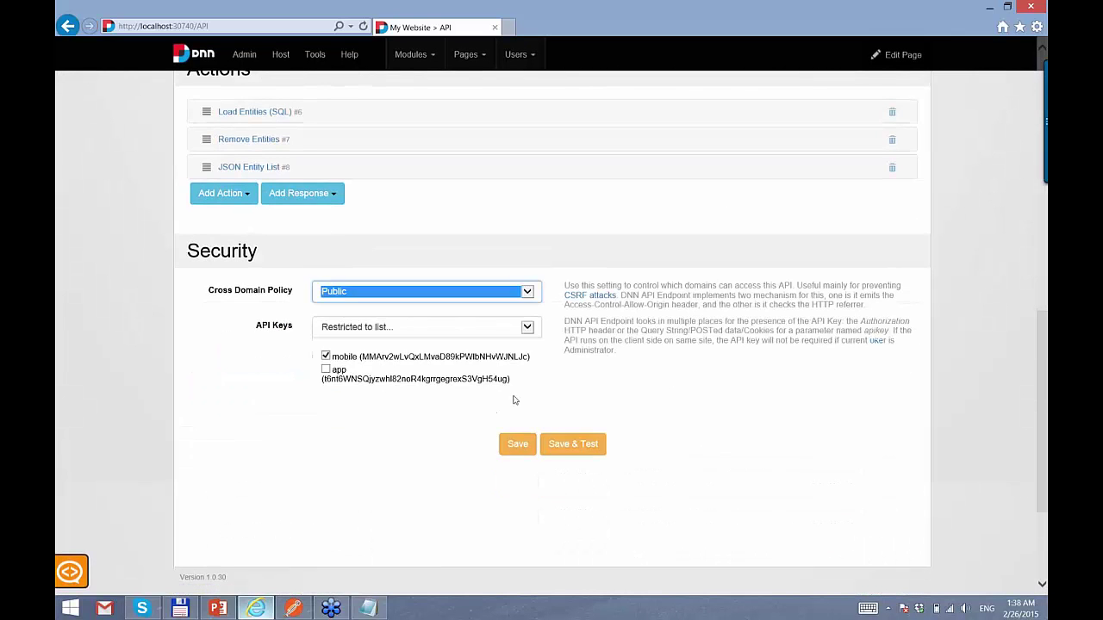
pyautogui.click(517, 444)
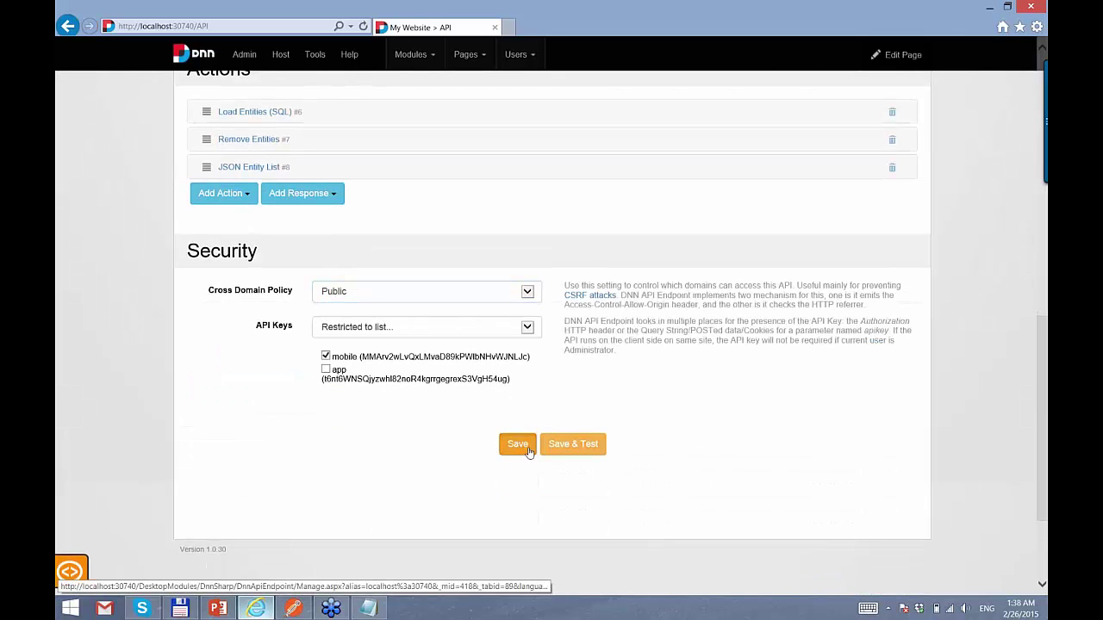
pyautogui.scroll(5, 760, 255)
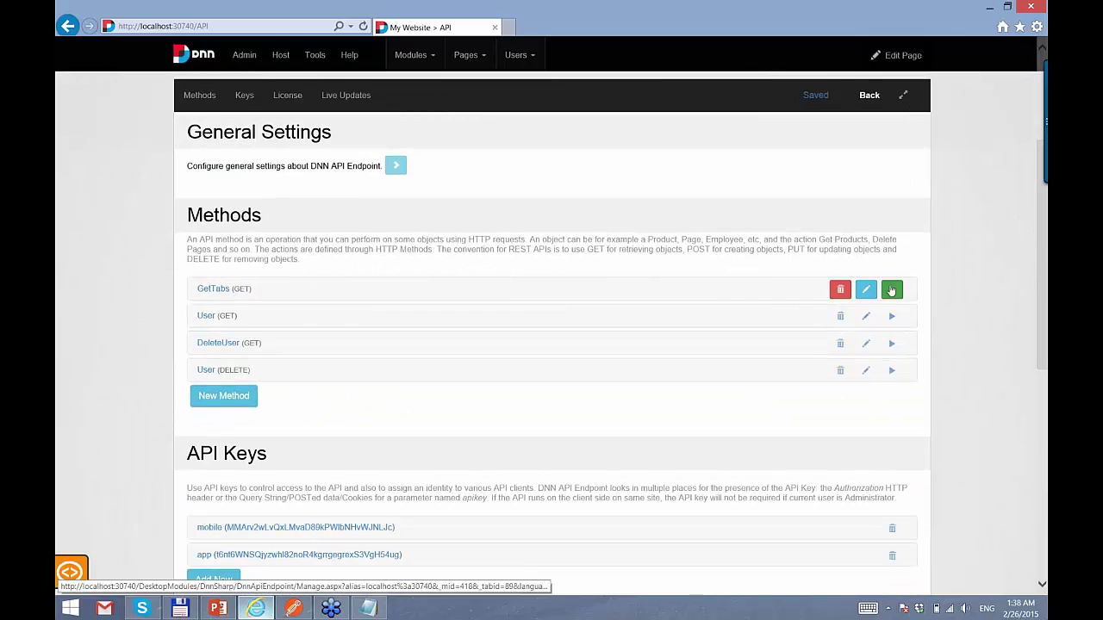
# Test GetTabs with an empty search and then with the search term 's'
pyautogui.click(892, 289)
pyautogui.scroll(-2, 568, 403)
pyautogui.click(234, 336)
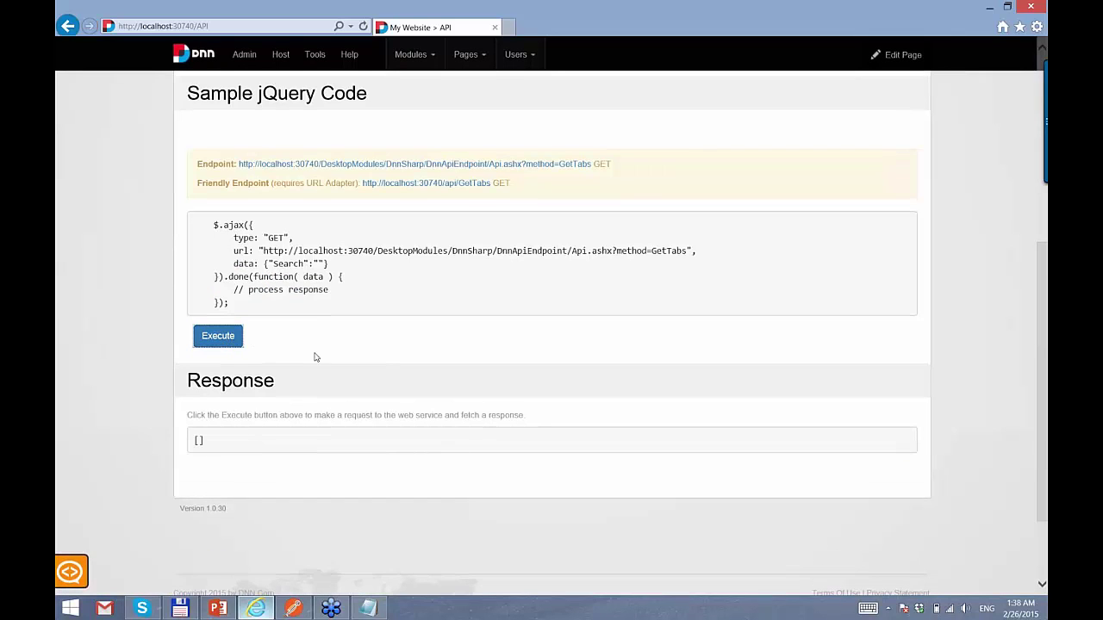
pyautogui.scroll(2, 315, 355)
pyautogui.click(380, 177)
pyautogui.write('s')
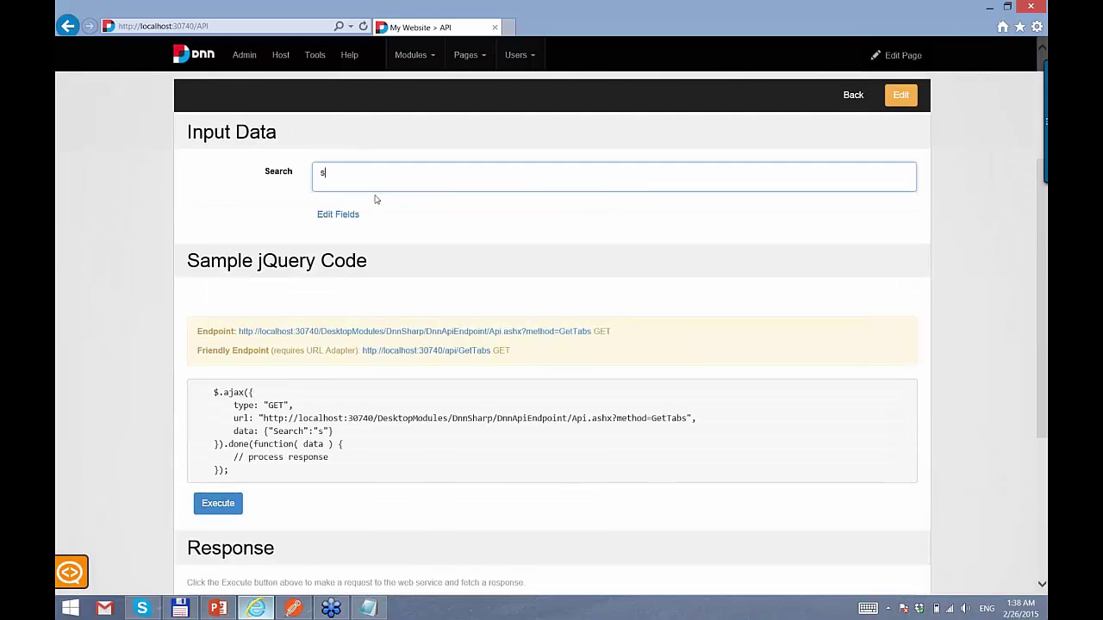
pyautogui.click(228, 509)
pyautogui.scroll(-2, 322, 485)
pyautogui.scroll(2, 352, 419)
# Rerun the test searching 'a' then 's', then reopen GetTabs for editing
pyautogui.click(381, 177)
pyautogui.press('BackSpace')
pyautogui.write('a')
pyautogui.scroll(-2, 350, 368)
pyautogui.click(226, 338)
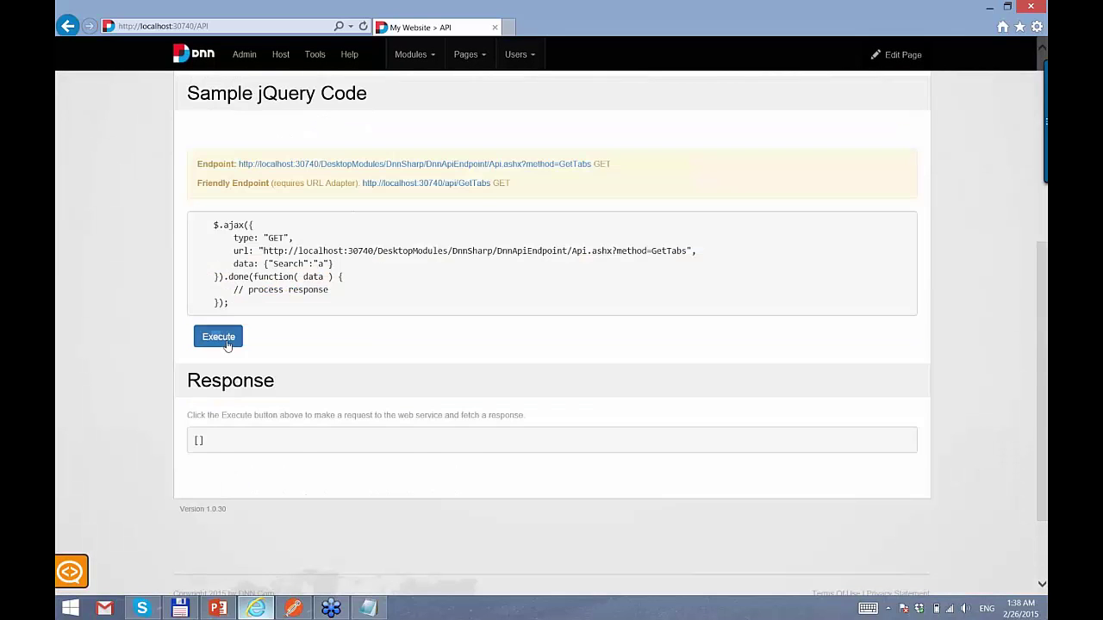
pyautogui.hotkey('shift', 'Tab')
pyautogui.hotkey('shift', 'Tab')
pyautogui.hotkey('shift', 'Tab')
pyautogui.hotkey('shift', 'Tab')
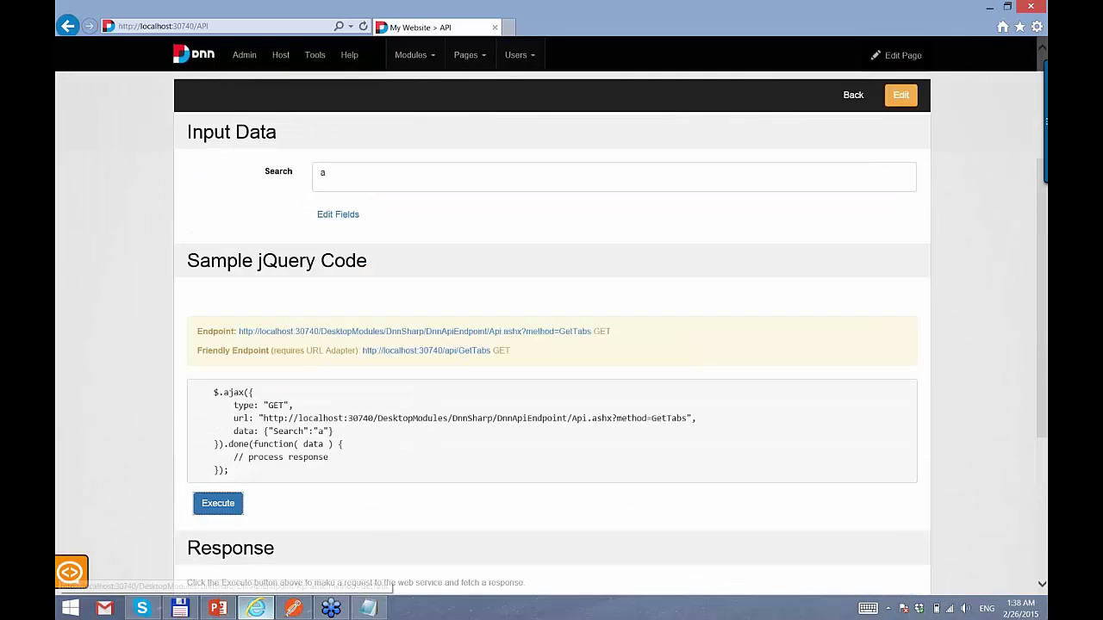
pyautogui.write('s')
pyautogui.scroll(-2, 258, 362)
pyautogui.scroll(1, 228, 371)
pyautogui.click(218, 454)
pyautogui.scroll(2, 298, 370)
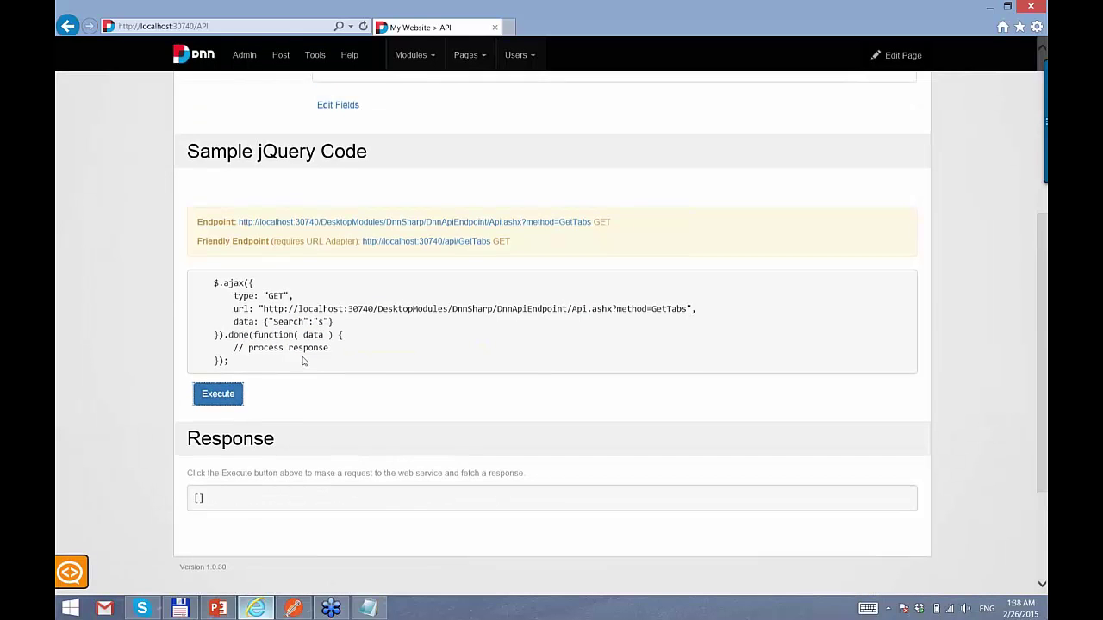
pyautogui.click(901, 136)
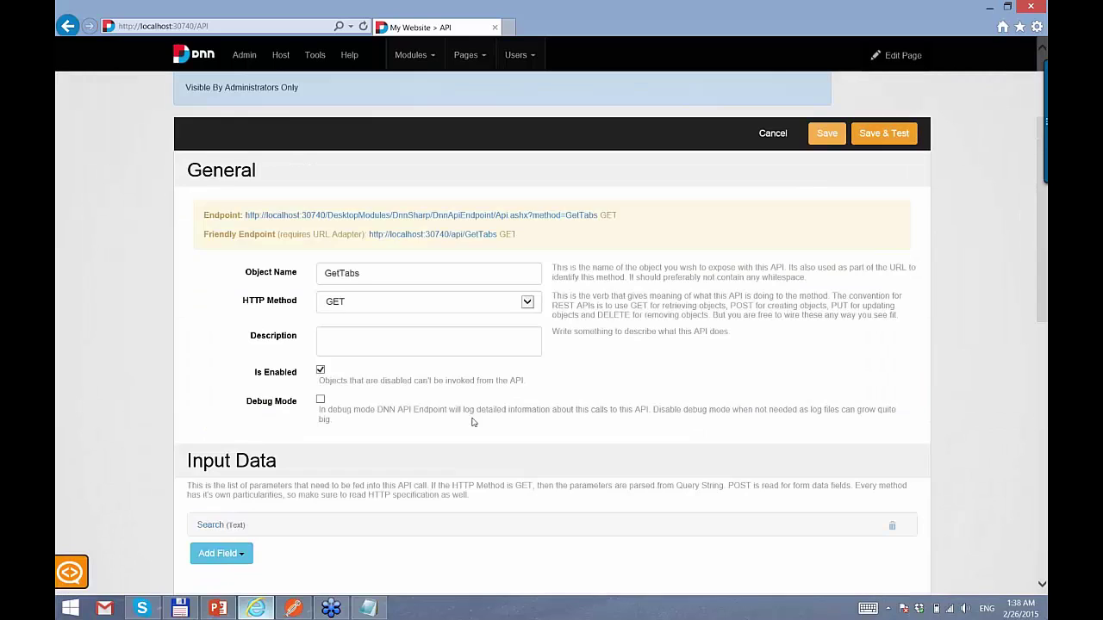
# Review the Search input and the Load Entities SQL query, Page entity, and TabID/TabName mappings
pyautogui.scroll(-2, 253, 387)
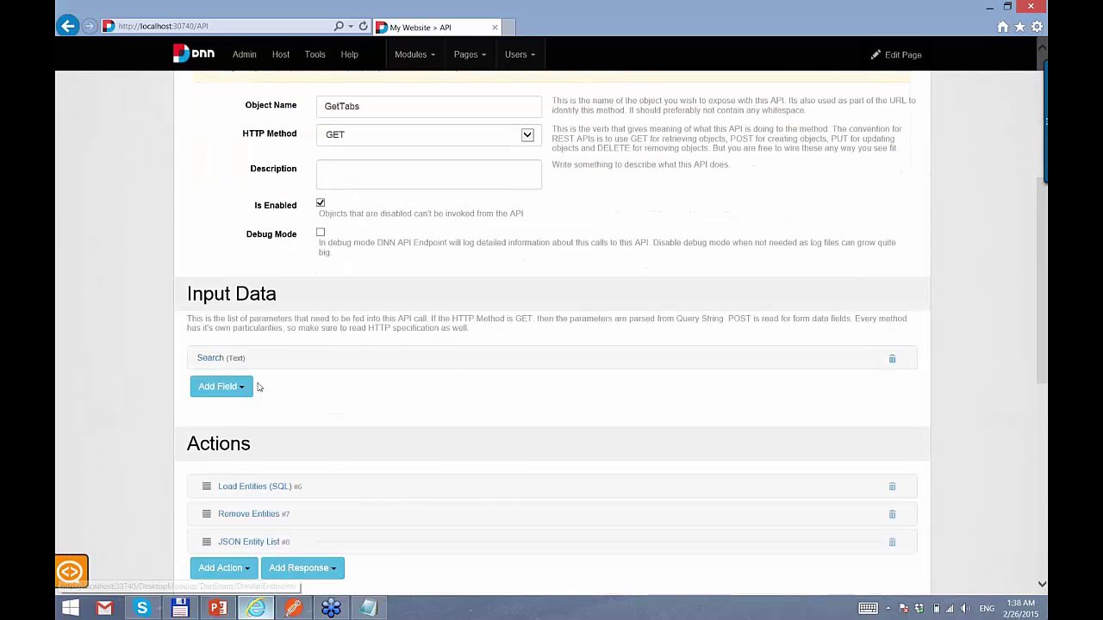
pyautogui.click(230, 361)
pyautogui.scroll(-4, 230, 361)
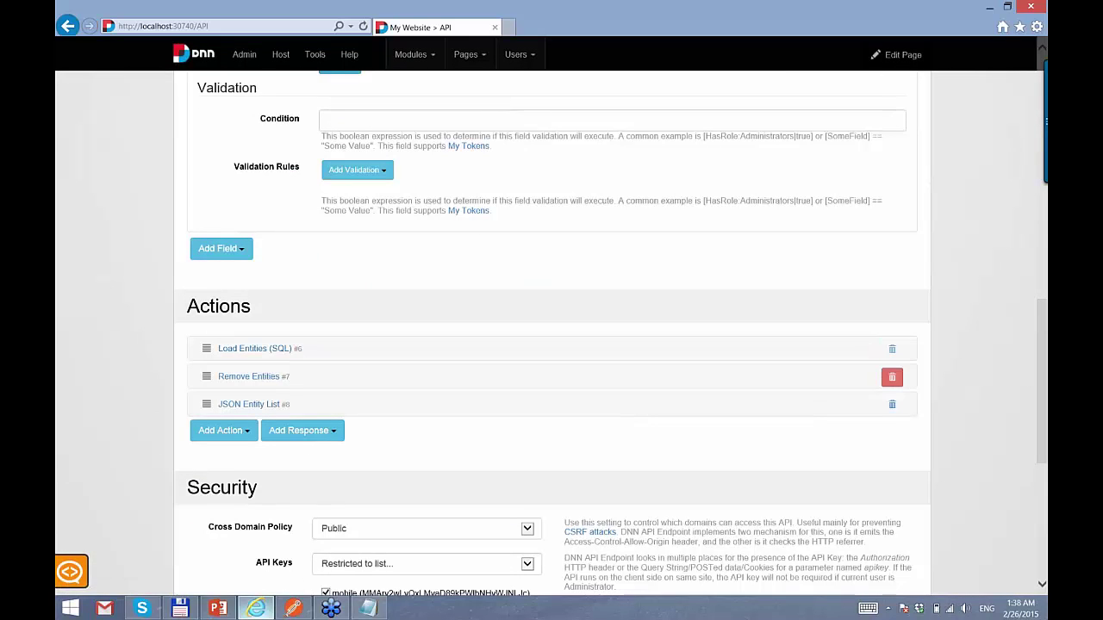
pyautogui.click(260, 349)
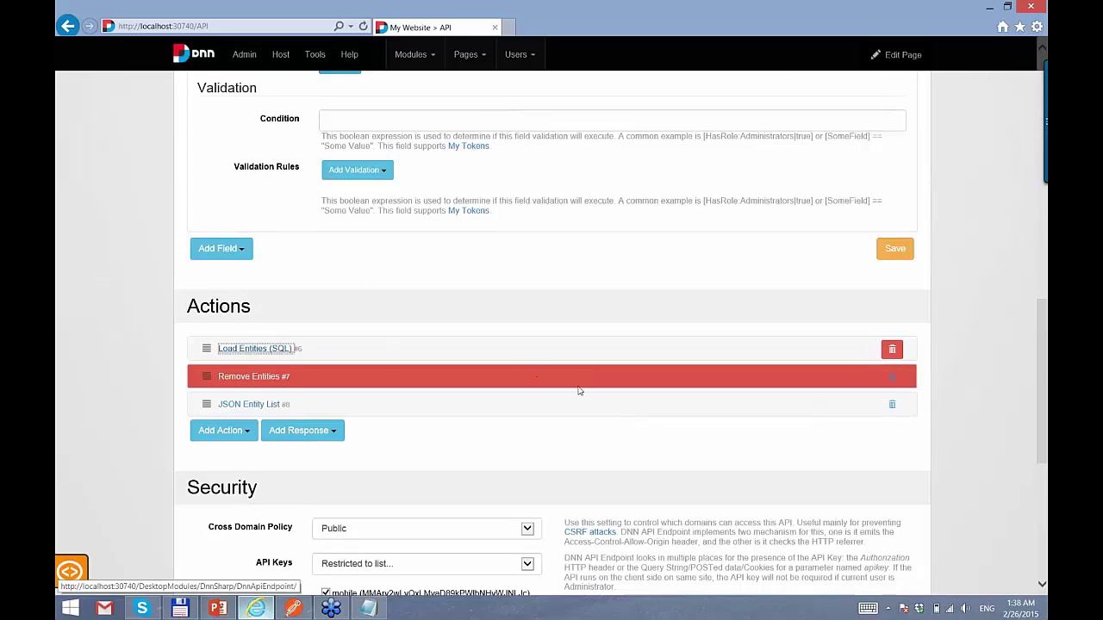
pyautogui.scroll(-2, 536, 376)
pyautogui.click(392, 372)
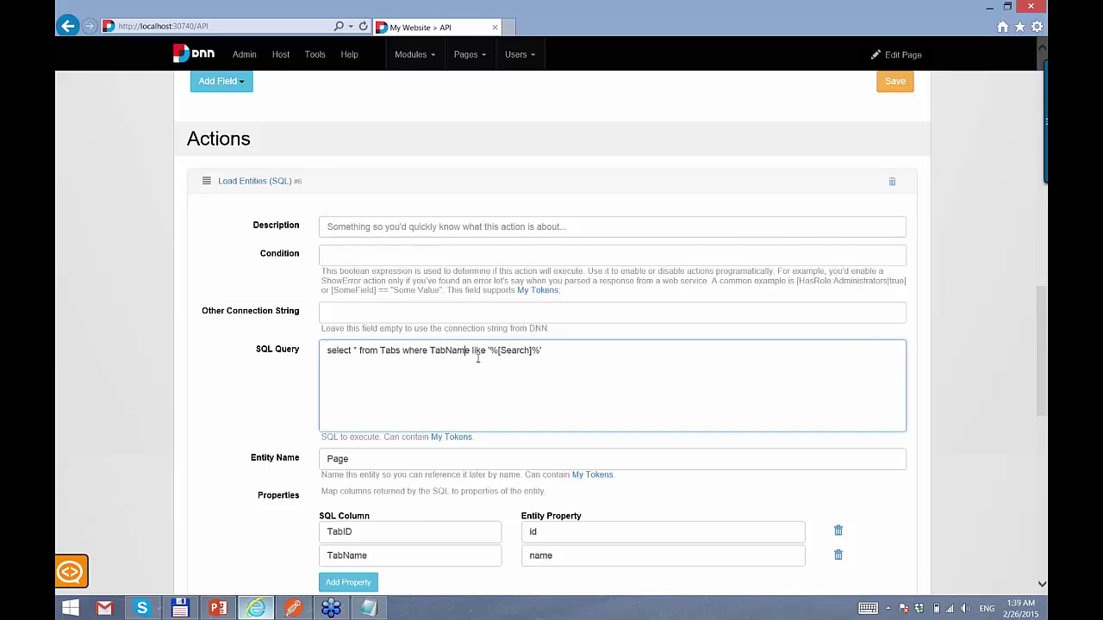
pyautogui.scroll(-1, 445, 320)
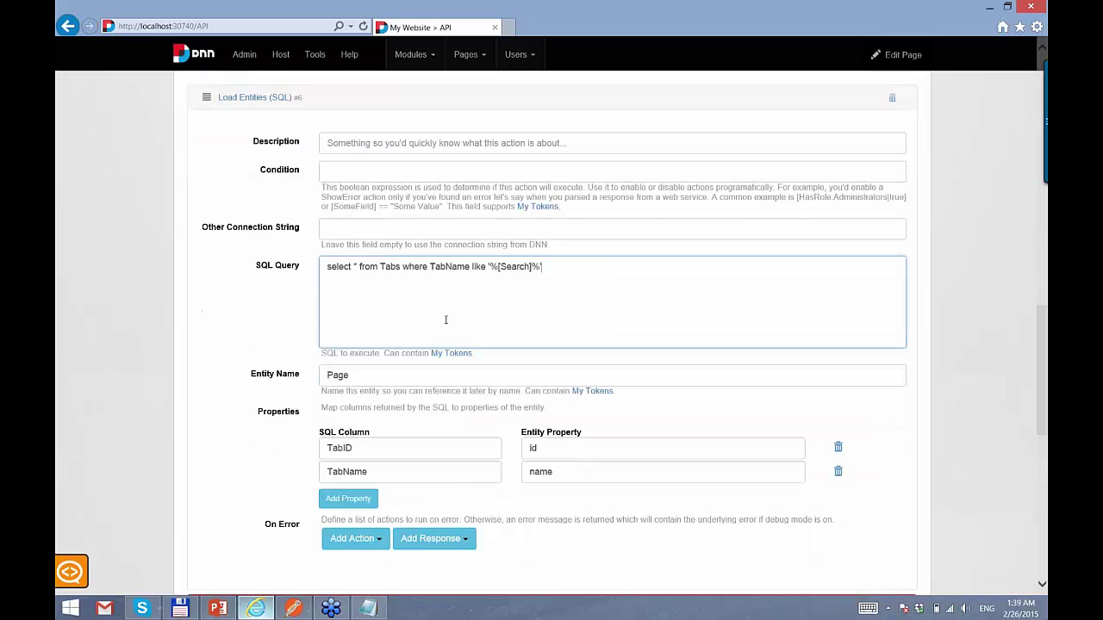
pyautogui.click(367, 374)
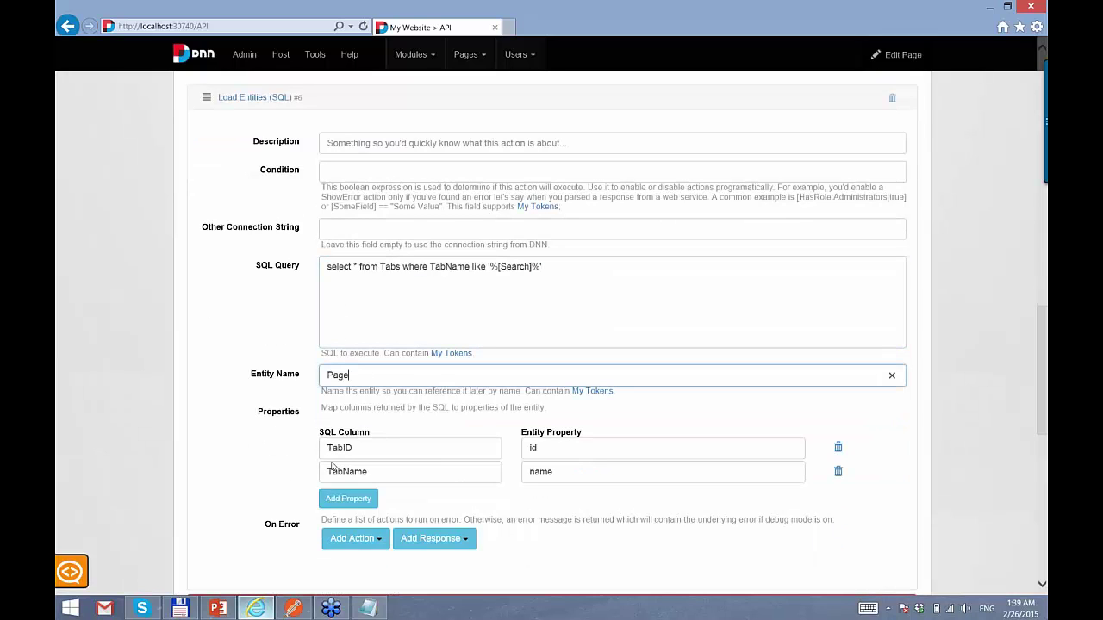
pyautogui.click(403, 447)
pyautogui.click(422, 470)
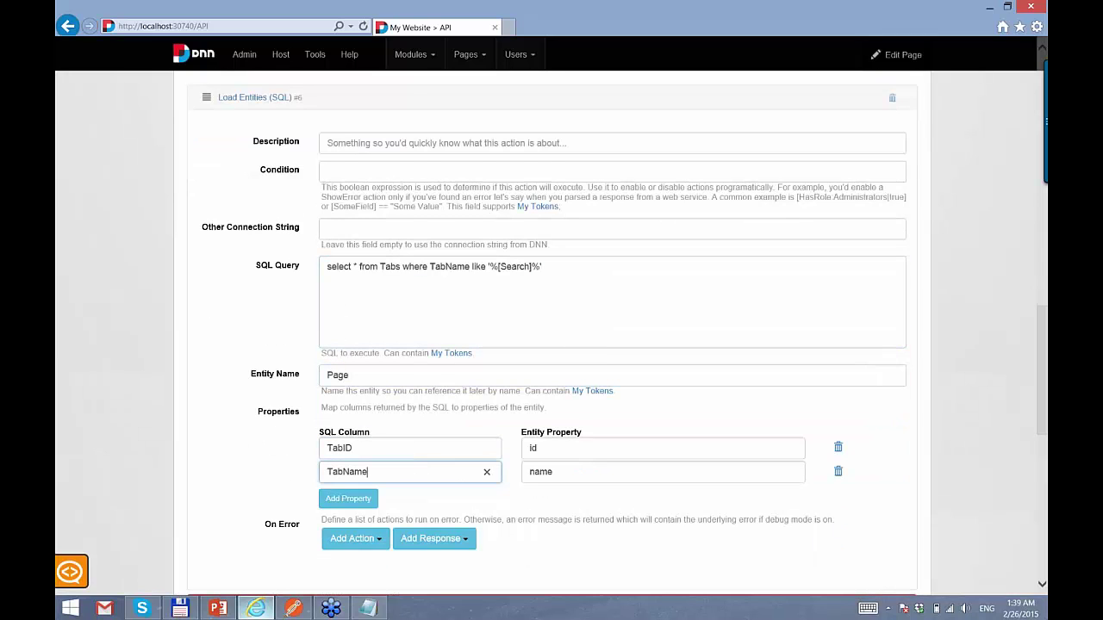
pyautogui.scroll(-1, 422, 469)
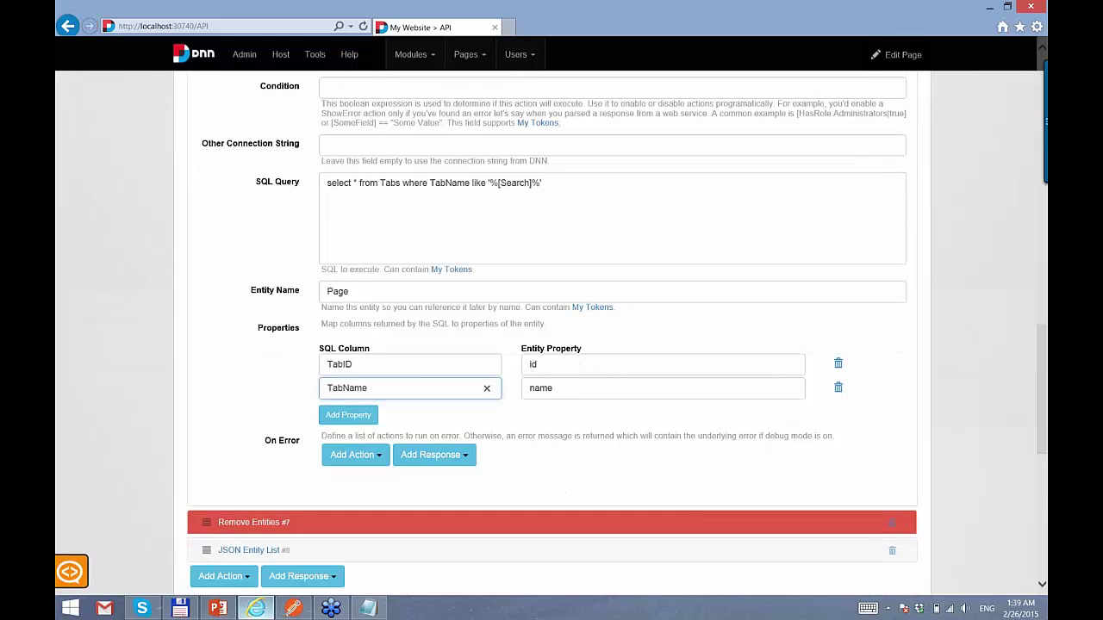
pyautogui.scroll(-3, 375, 492)
# Check the JSON Entity List's Page entity, then set API Keys to Public Access and save
pyautogui.click(488, 299)
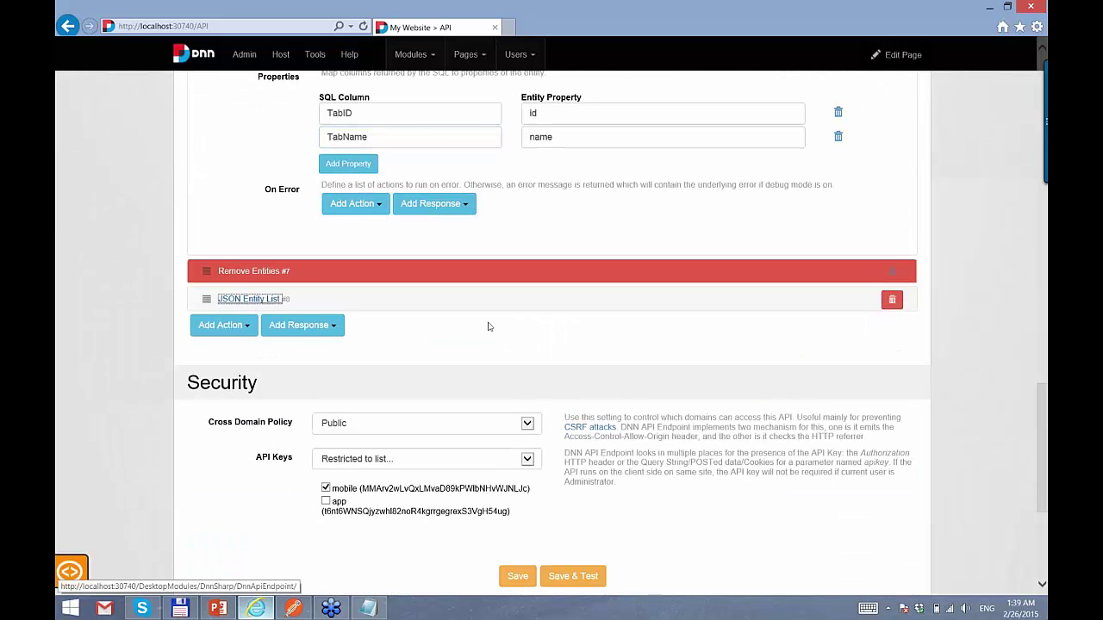
pyautogui.click(409, 428)
pyautogui.scroll(-2, 408, 429)
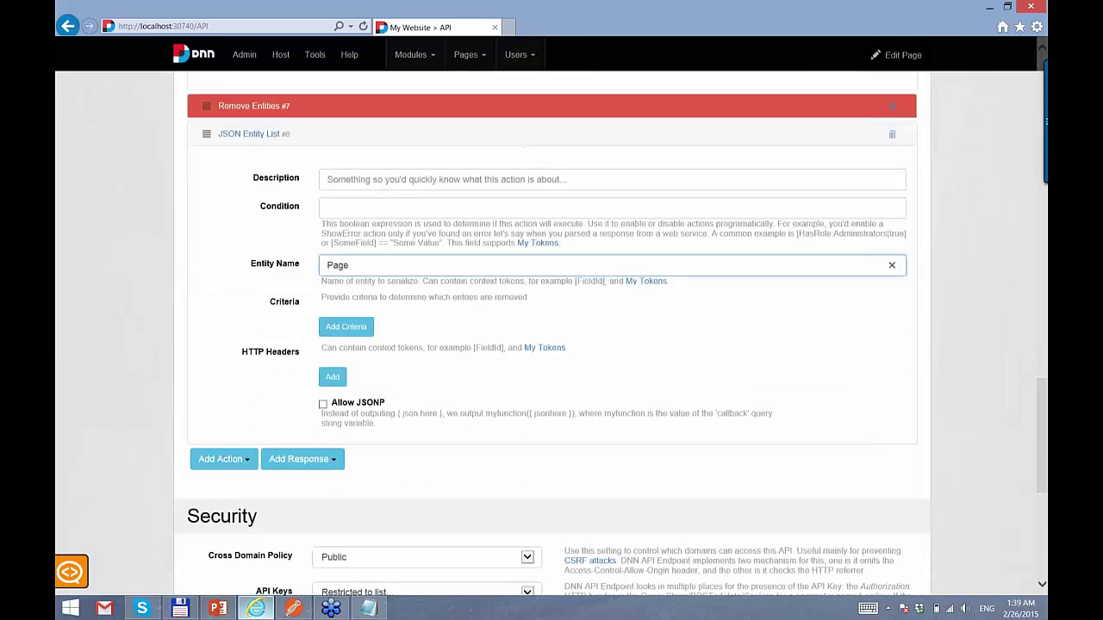
pyautogui.scroll(-2, 537, 304)
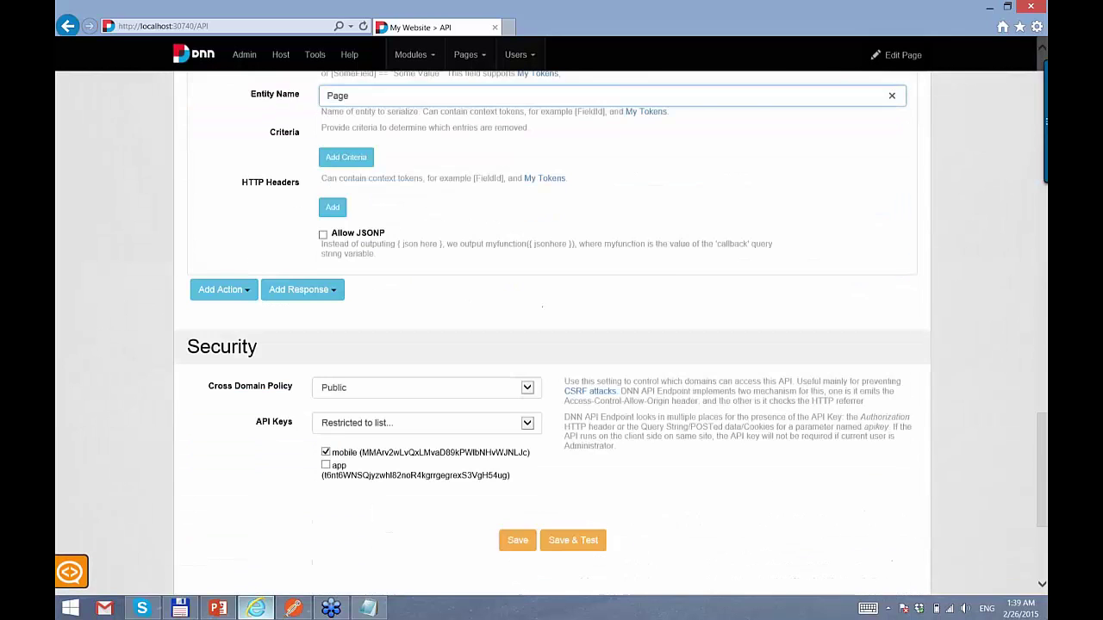
pyautogui.click(407, 421)
pyautogui.click(407, 414)
pyautogui.click(573, 500)
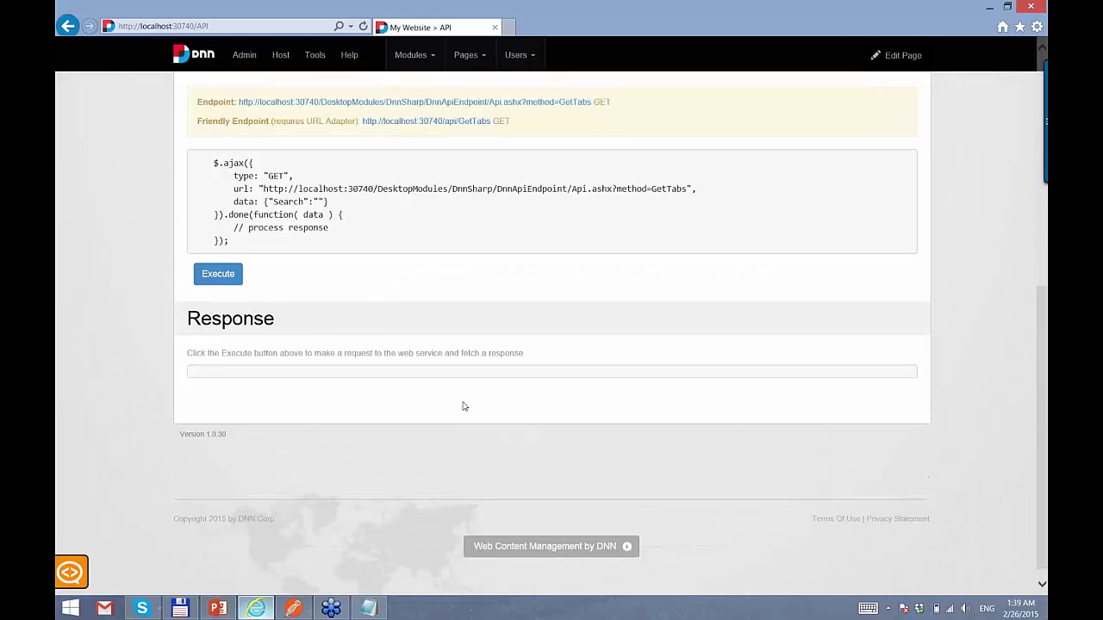
# Rerun the GetTabs test with an empty search and with search 's', then right-click the Endpoint link
pyautogui.click(218, 401)
pyautogui.scroll(3, 267, 393)
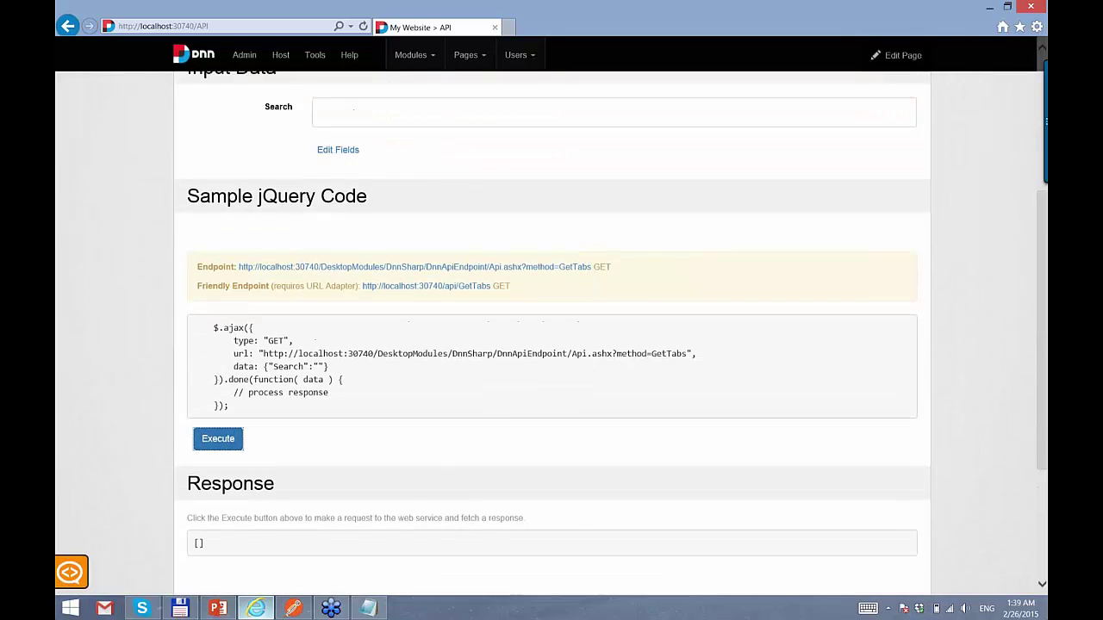
pyautogui.click(332, 199)
pyautogui.write('s')
pyautogui.scroll(-2, 274, 455)
pyautogui.click(219, 407)
pyautogui.scroll(4, 400, 444)
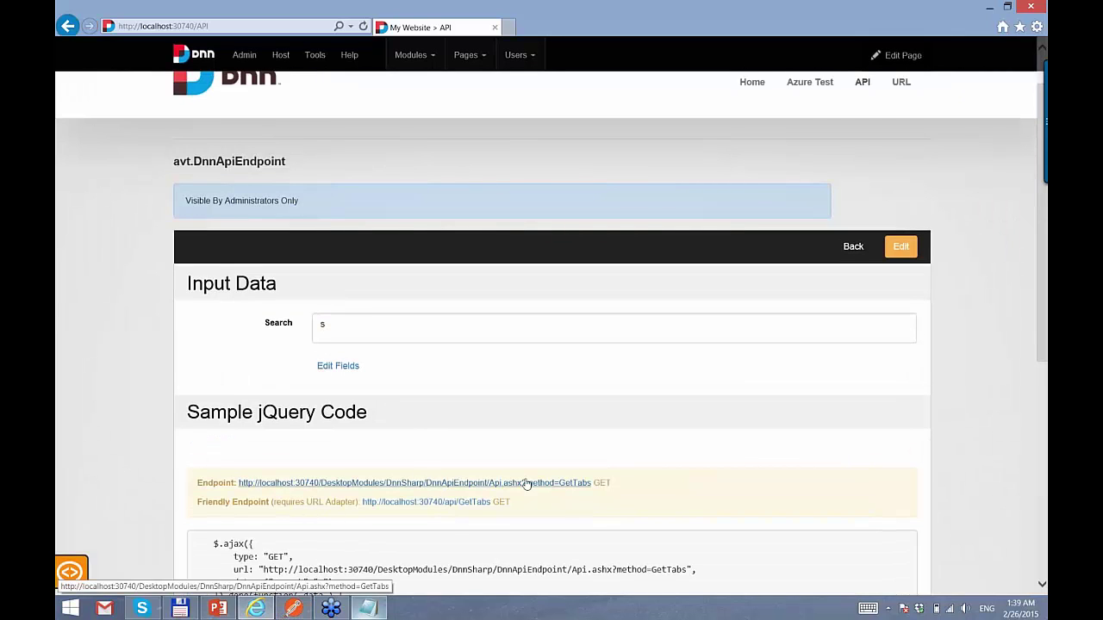
pyautogui.scroll(-1, 526, 484)
pyautogui.scroll(-2, 546, 401)
pyautogui.rightClick(547, 400)
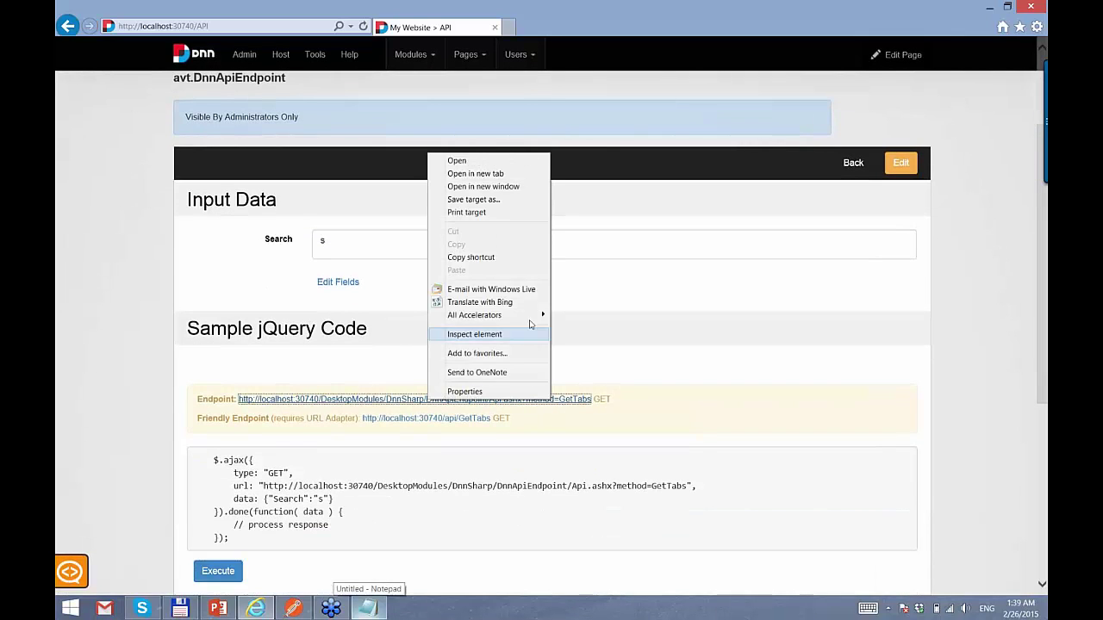
# Copy the GetTabs endpoint URL into Postman's request field and send it, returning 200 OK
pyautogui.click(471, 256)
pyautogui.click(331, 608)
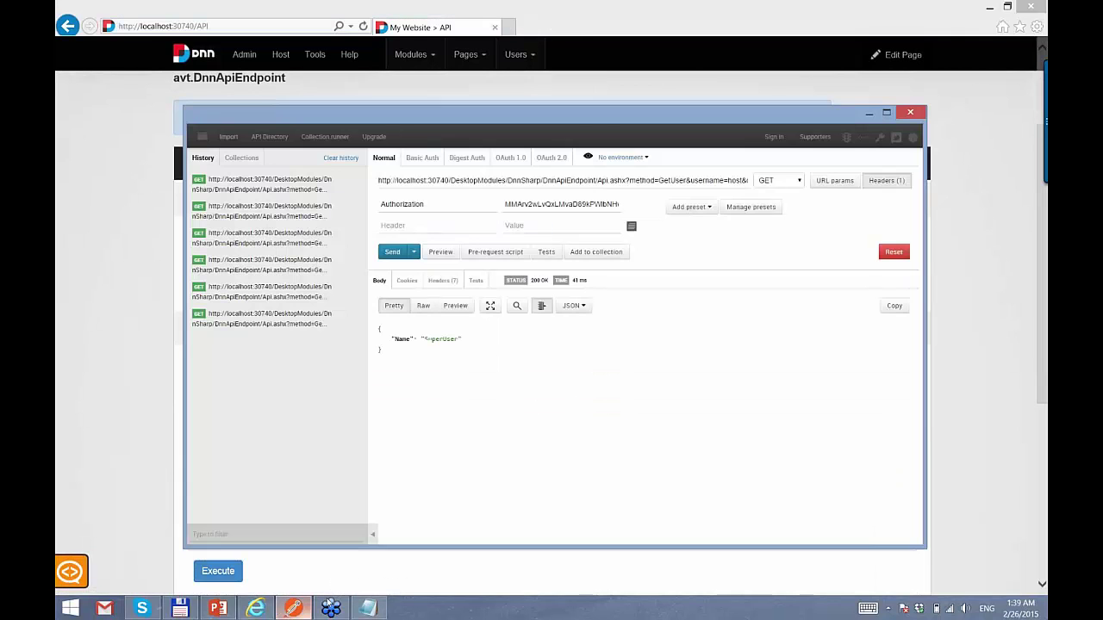
pyautogui.hotkey('ctrl', 'a')
pyautogui.hotkey('ctrl', 'v')
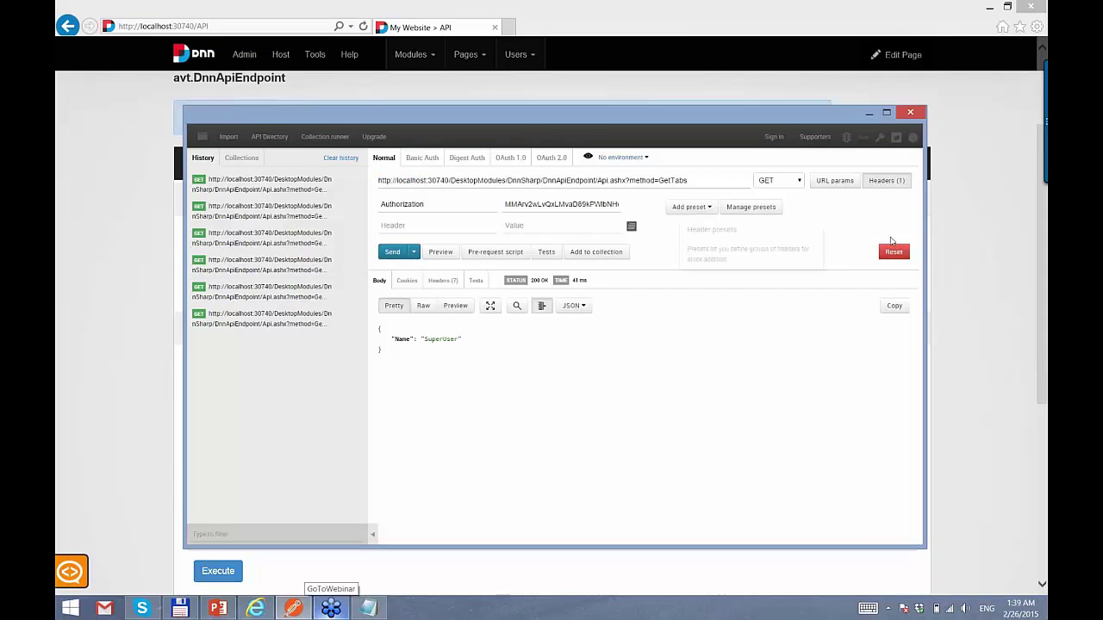
pyautogui.click(392, 251)
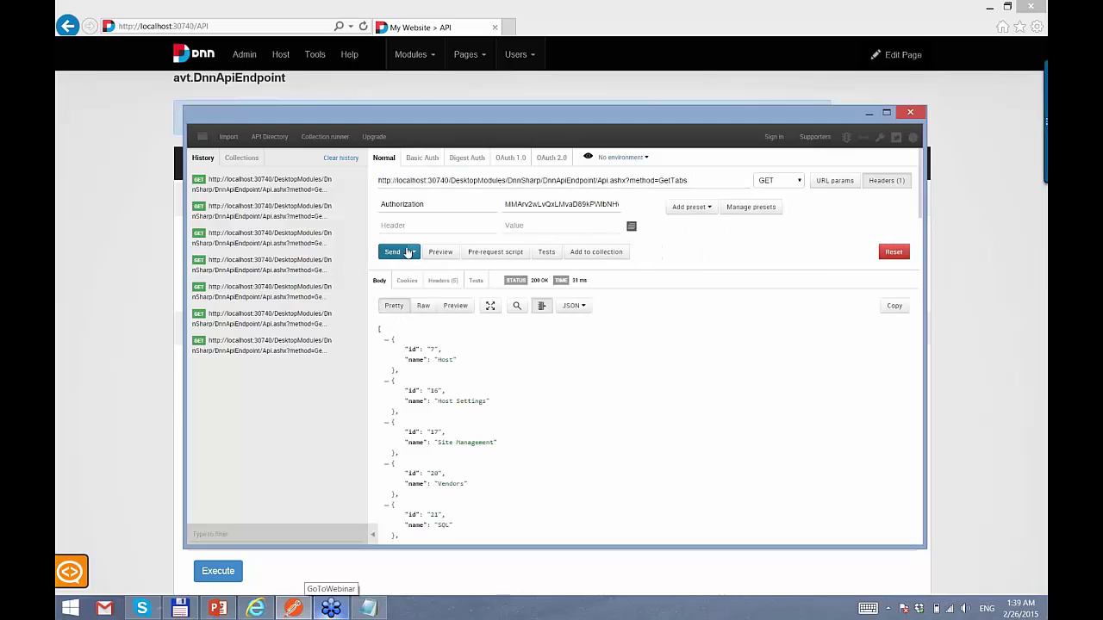
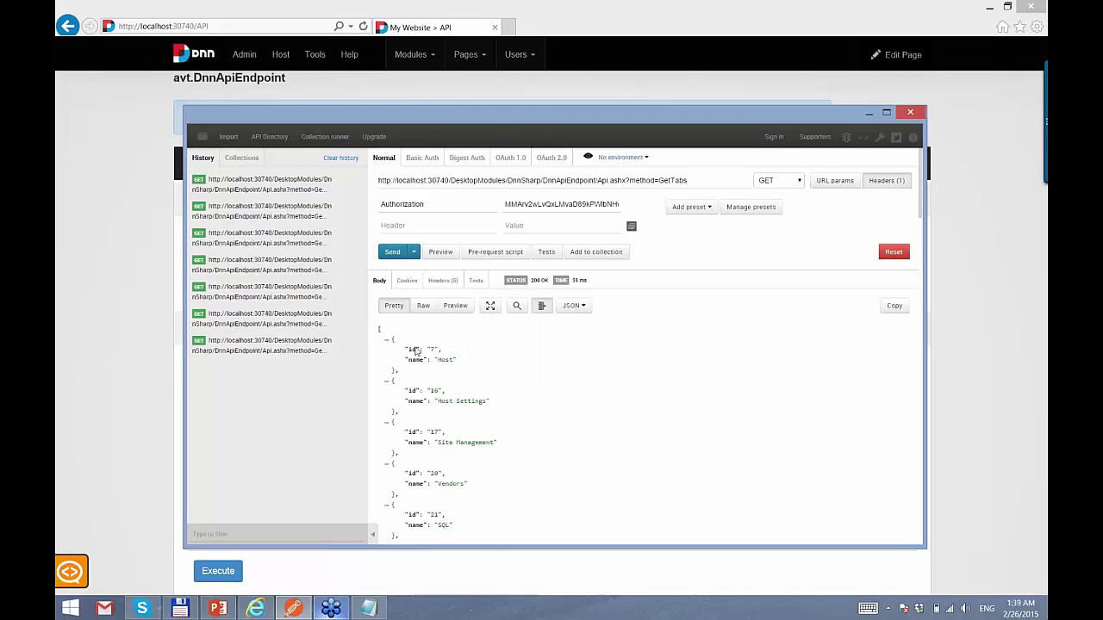
# Add &Search=host to the GetTabs request URL in Postman and send it
pyautogui.scroll(-10, 416, 351)
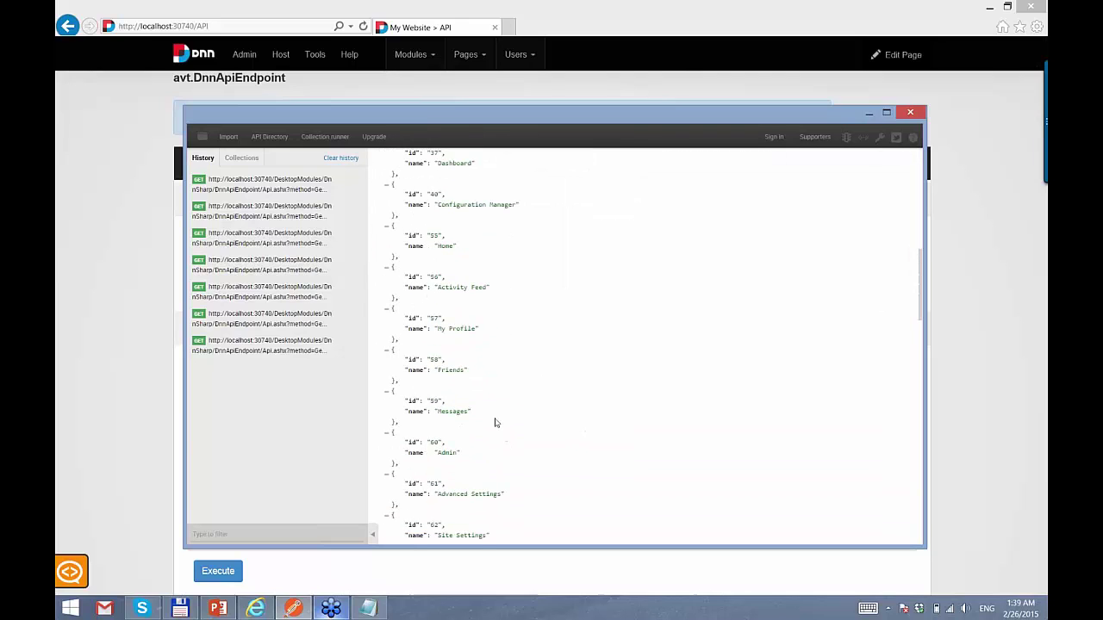
pyautogui.scroll(-10, 504, 342)
pyautogui.scroll(10, 535, 405)
pyautogui.scroll(3, 554, 381)
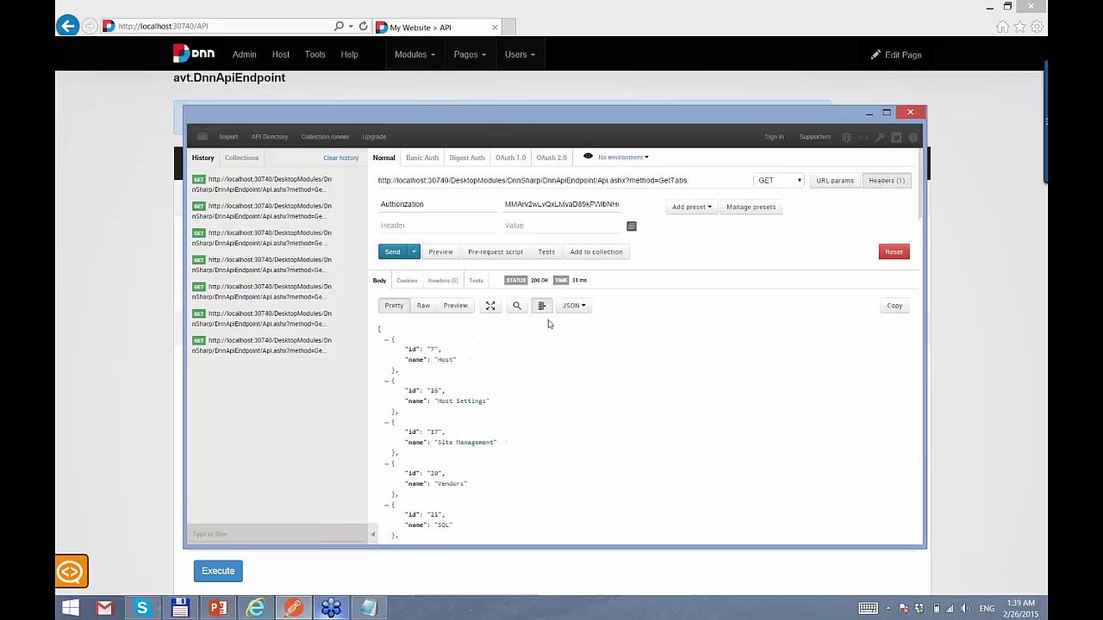
pyautogui.click(685, 183)
pyautogui.write('&Search')
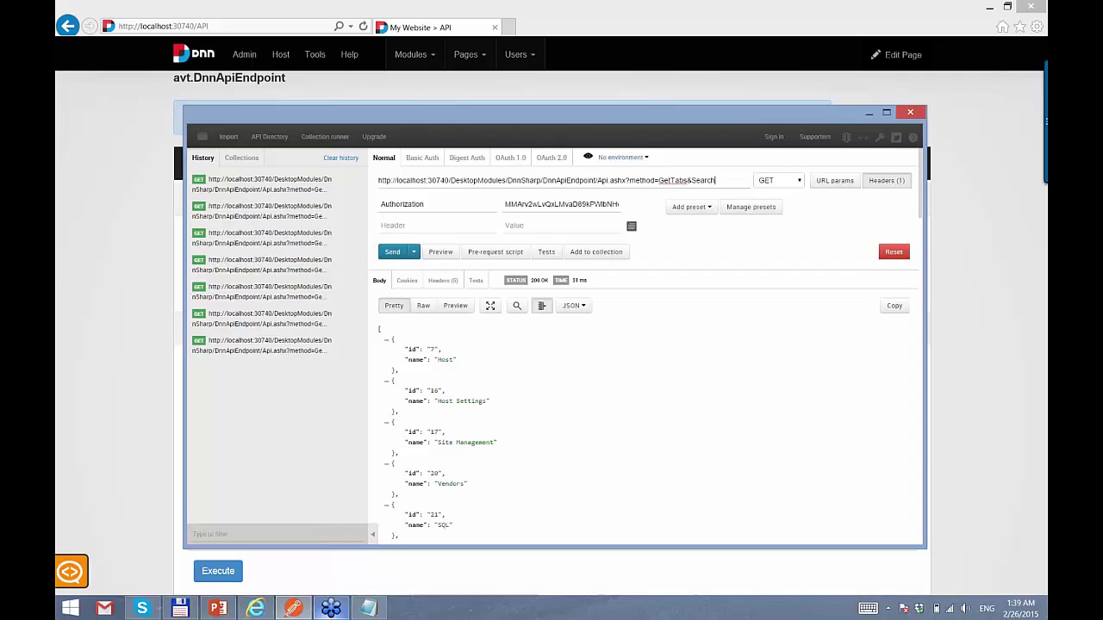
pyautogui.write('=host')
pyautogui.click(389, 255)
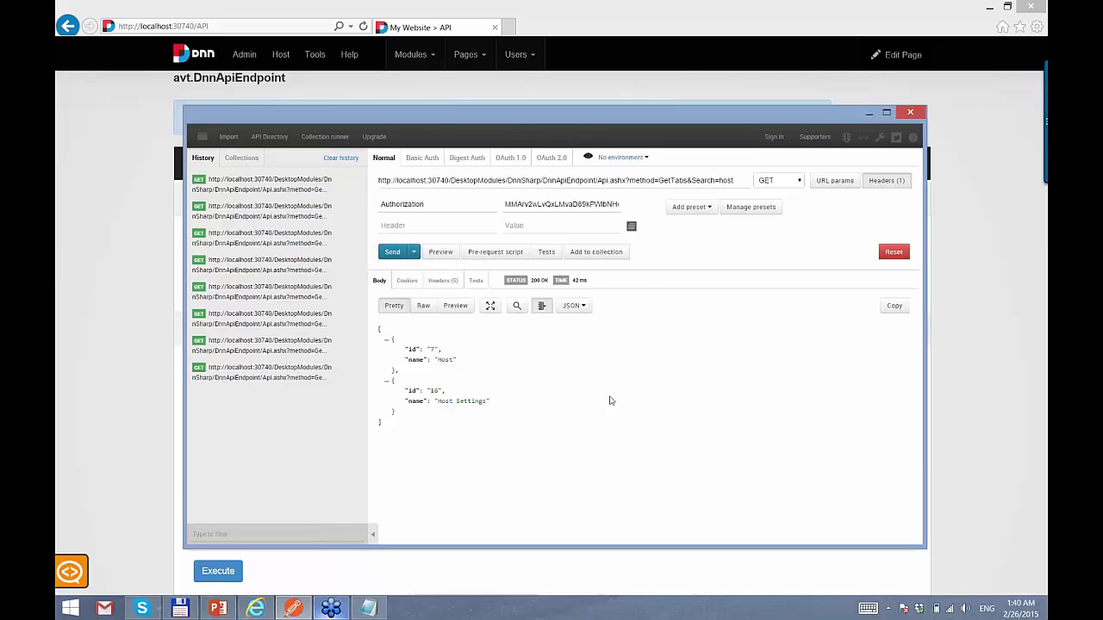
# Review the JSON response listing Host and Host Settings, then return to the DNN API page
pyautogui.moveTo(417, 424); pyautogui.dragTo(380, 329)
pyautogui.click(488, 444)
pyautogui.click(95, 376)
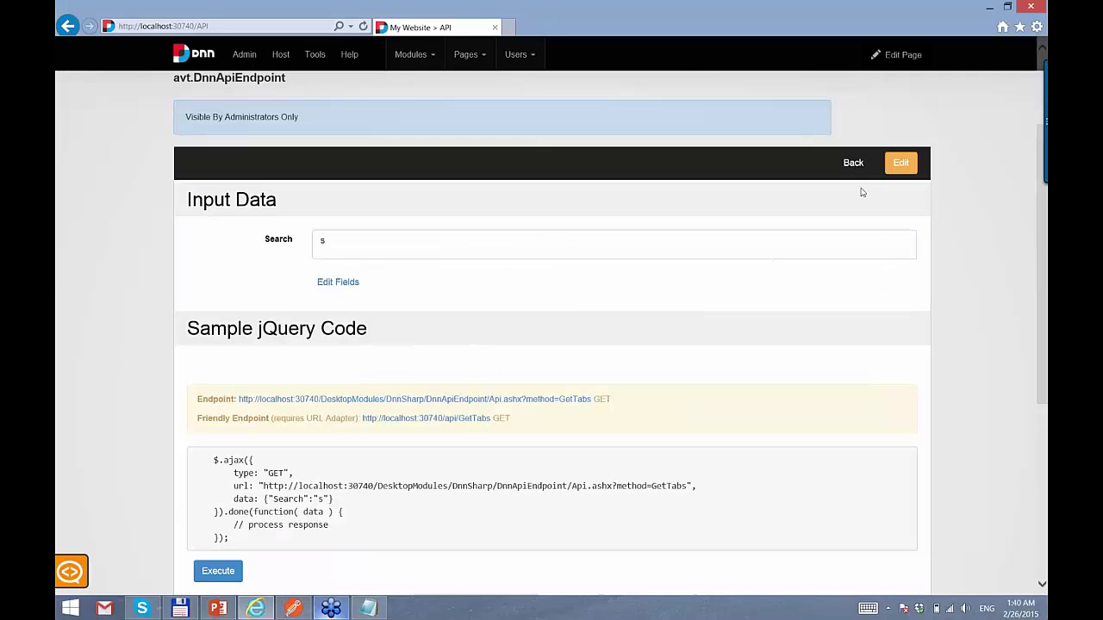
# Add a JSON Entity response output to GetTabs with Entity Name 'Page'
pyautogui.click(901, 164)
pyautogui.scroll(-5, 180, 310)
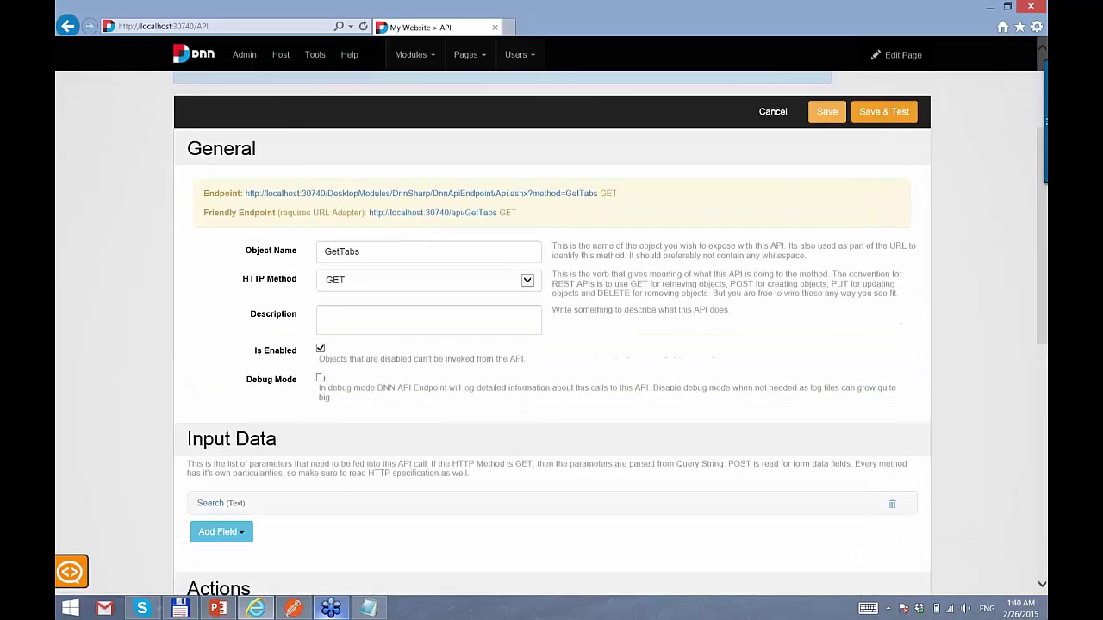
pyautogui.scroll(-2, 307, 340)
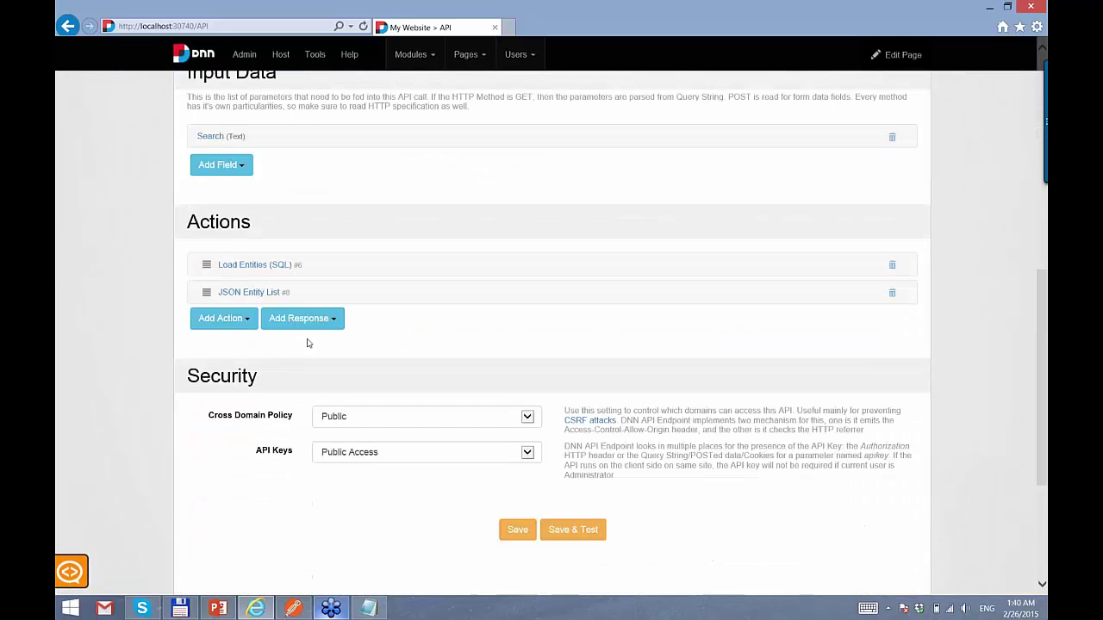
pyautogui.click(308, 326)
pyautogui.moveTo(310, 344)
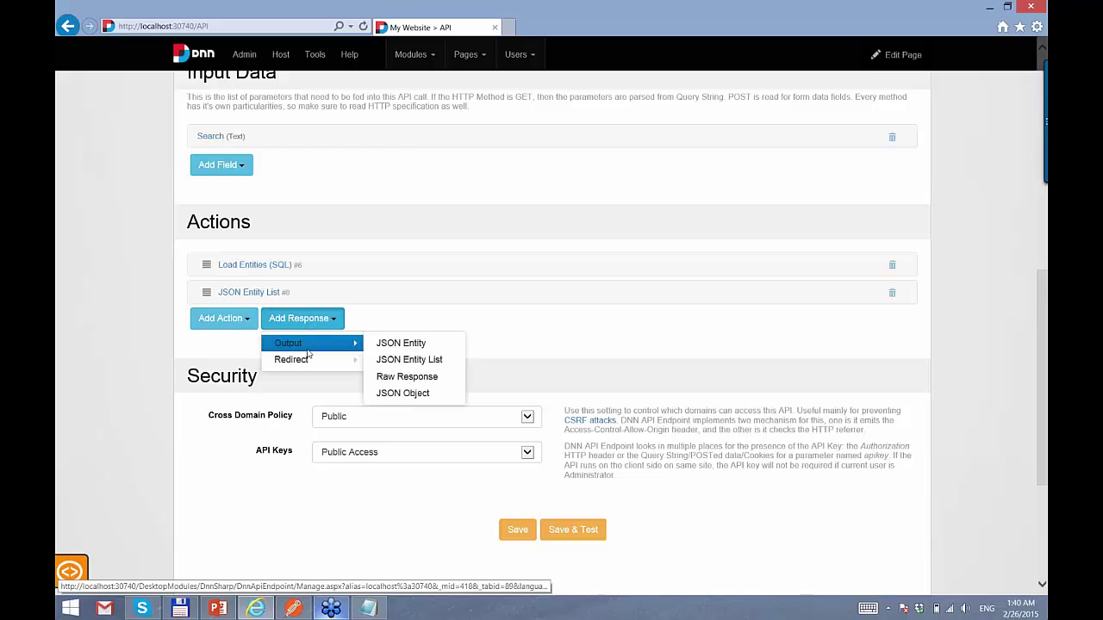
pyautogui.click(401, 346)
pyautogui.click(402, 446)
pyautogui.write('Page')
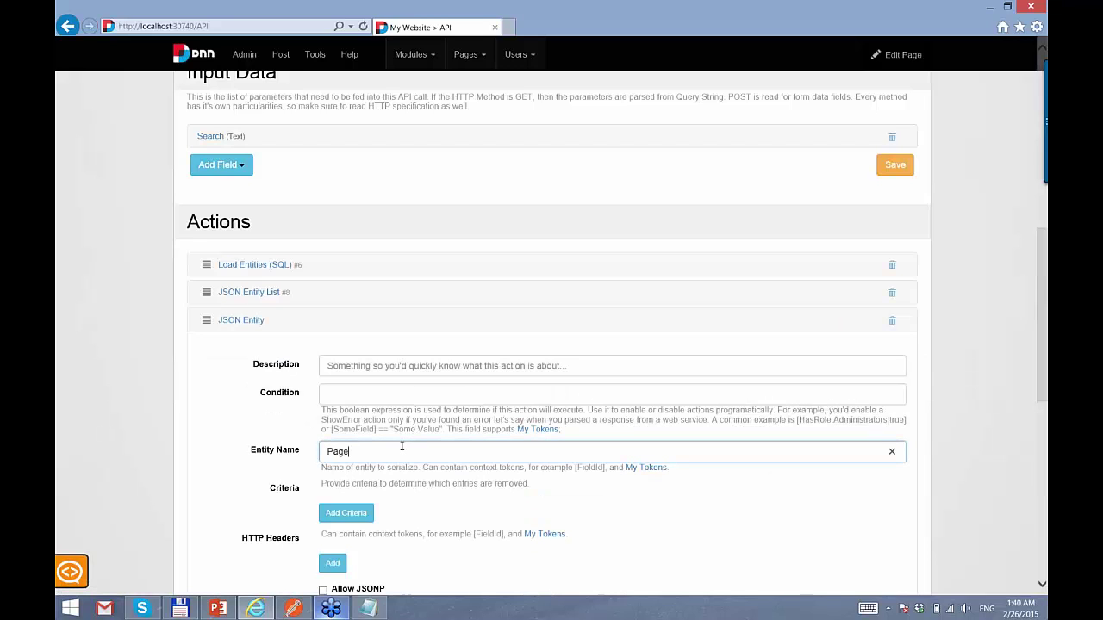
# Move the JSON Entity output above JSON Entity List and save the GetTabs method
pyautogui.scroll(-1, 556, 382)
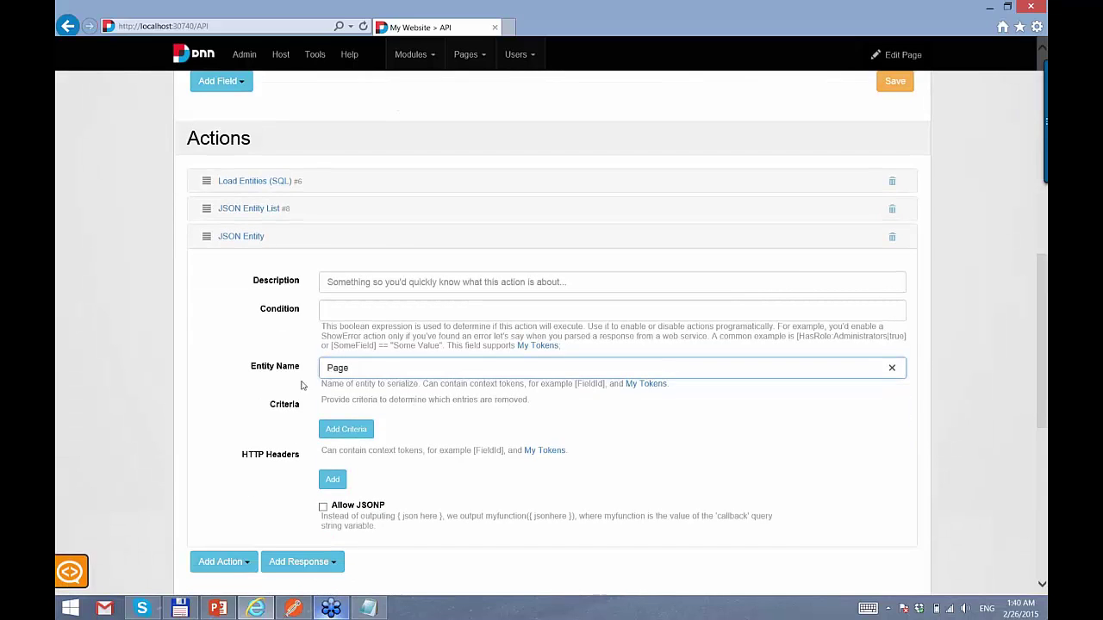
pyautogui.click(244, 236)
pyautogui.moveTo(258, 236); pyautogui.dragTo(263, 211)
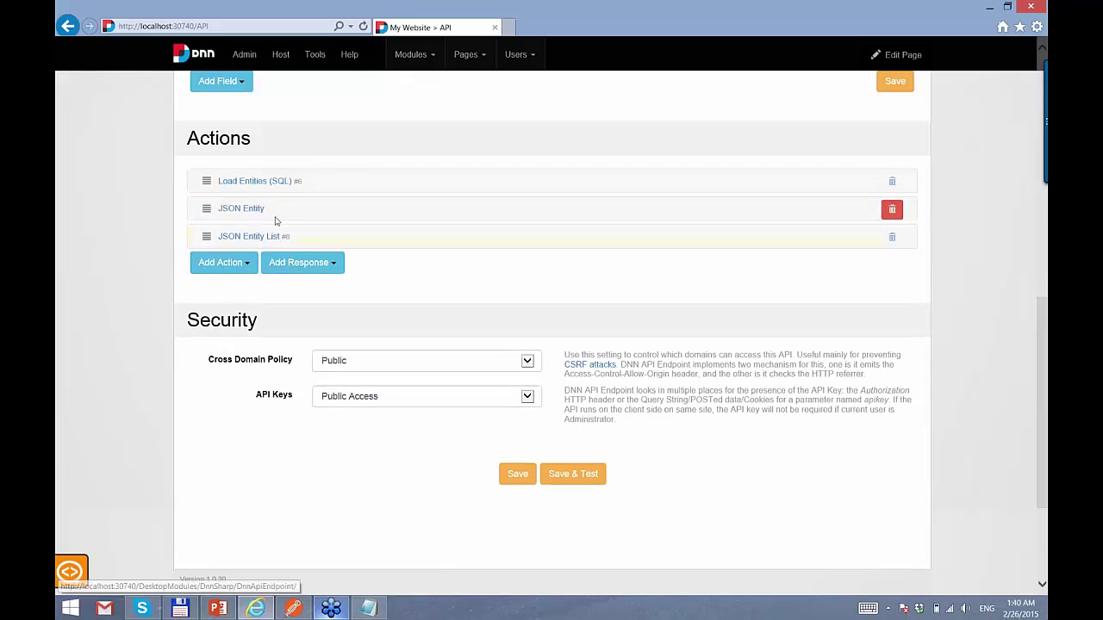
pyautogui.click(517, 474)
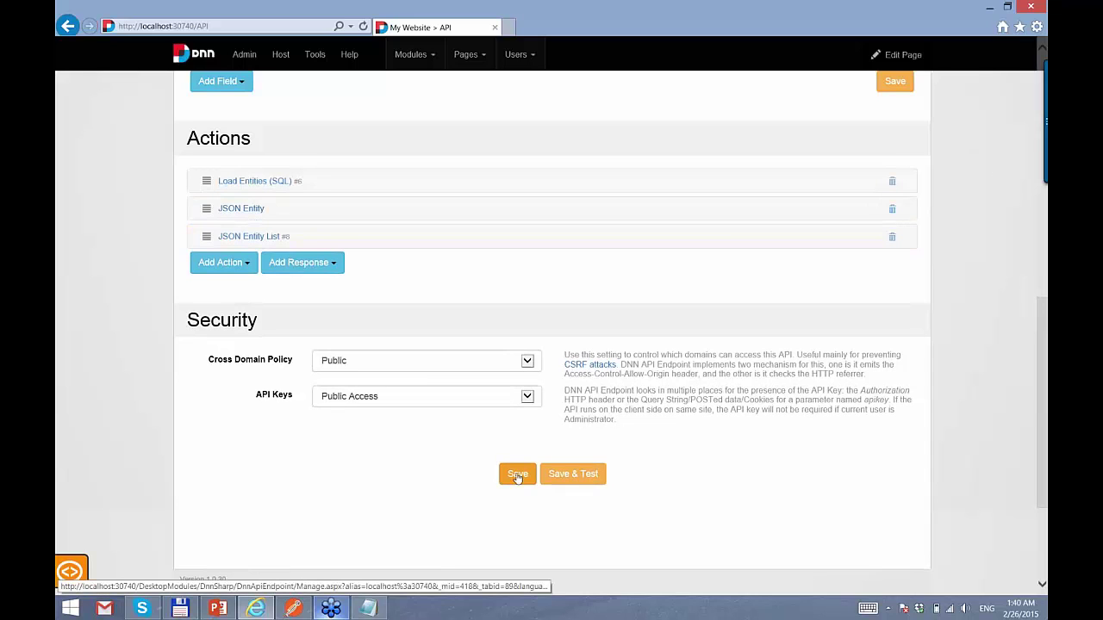
pyautogui.click(293, 609)
# Resend GetTabs for a single Host object, then change Search to 'a' and resend
pyautogui.click(392, 251)
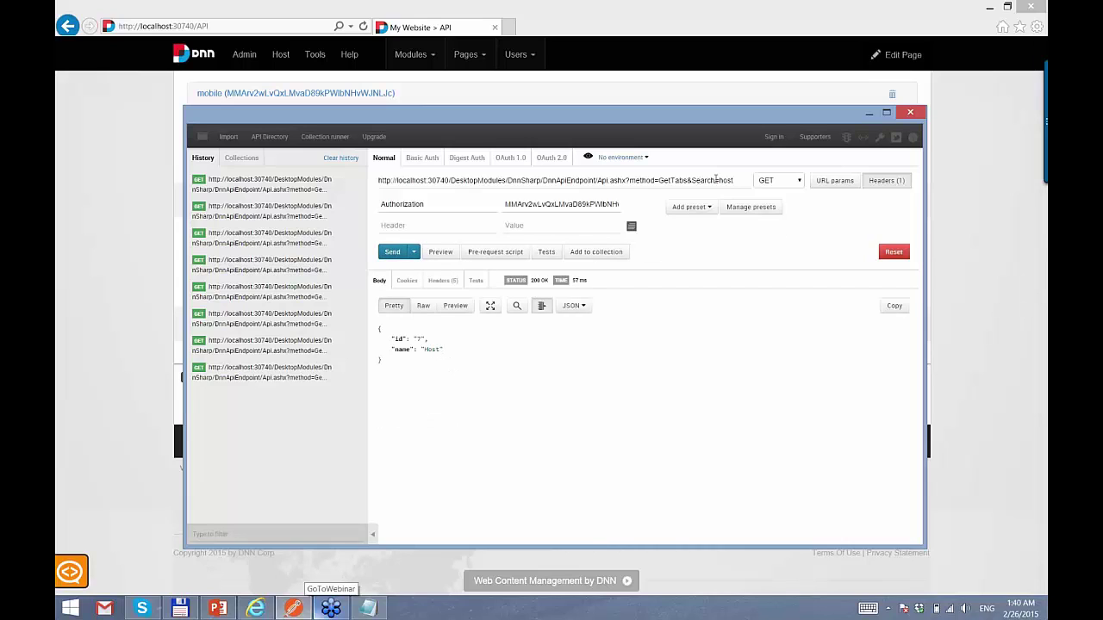
pyautogui.doubleClick(729, 180)
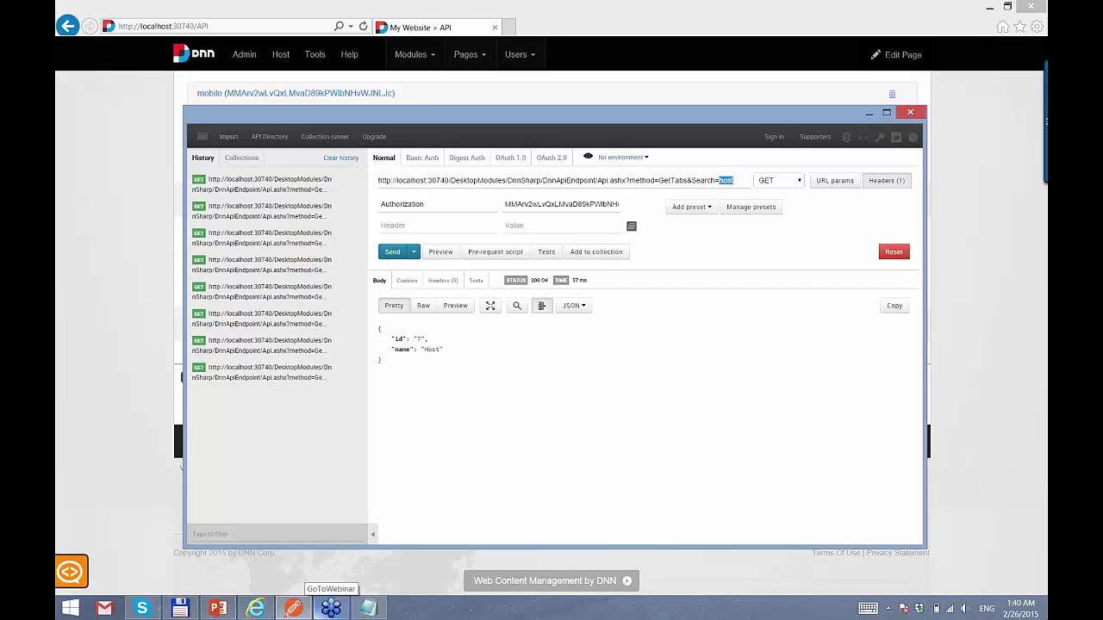
pyautogui.write('a')
pyautogui.click(395, 253)
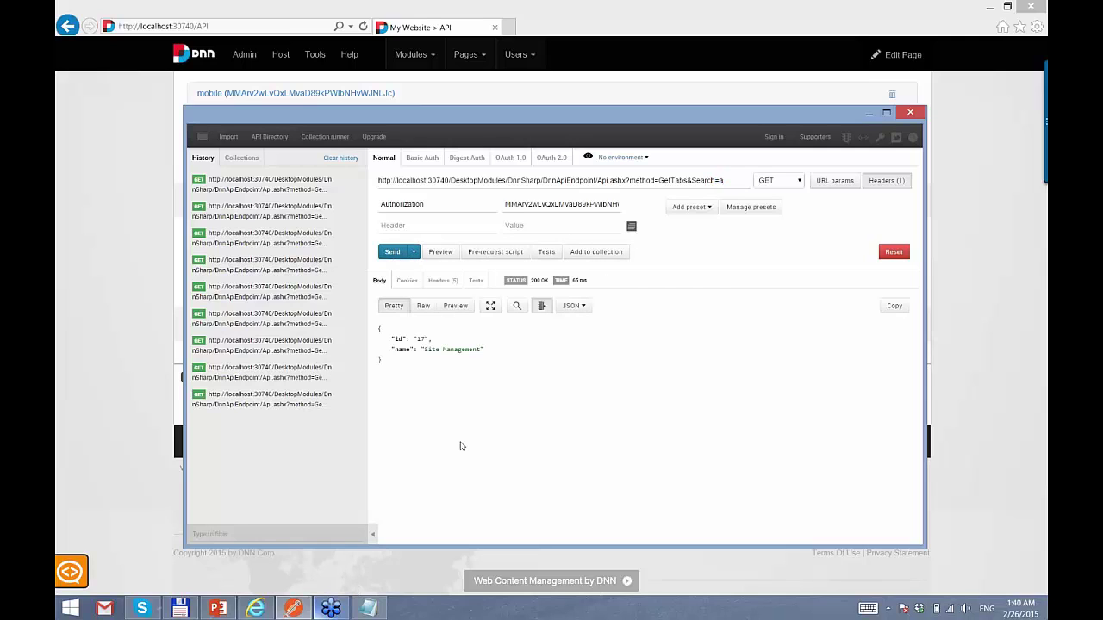
# Expand GetTabs' Load Entities (SQL) action showing its TabID/TabName mappings, with the Notepad notes alongside
pyautogui.click(97, 259)
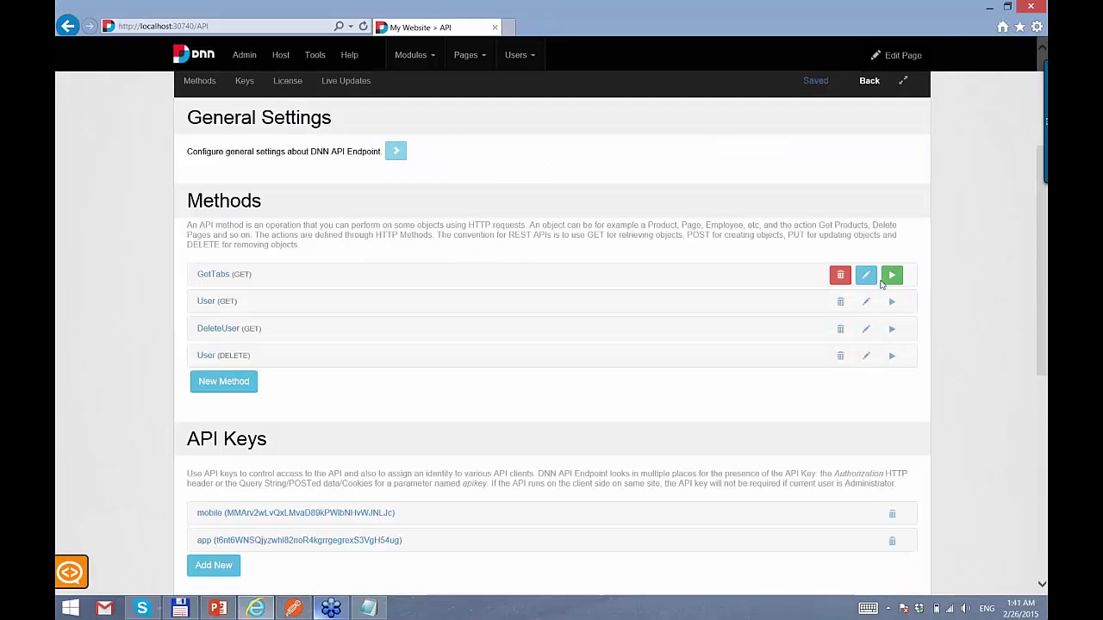
pyautogui.click(618, 296)
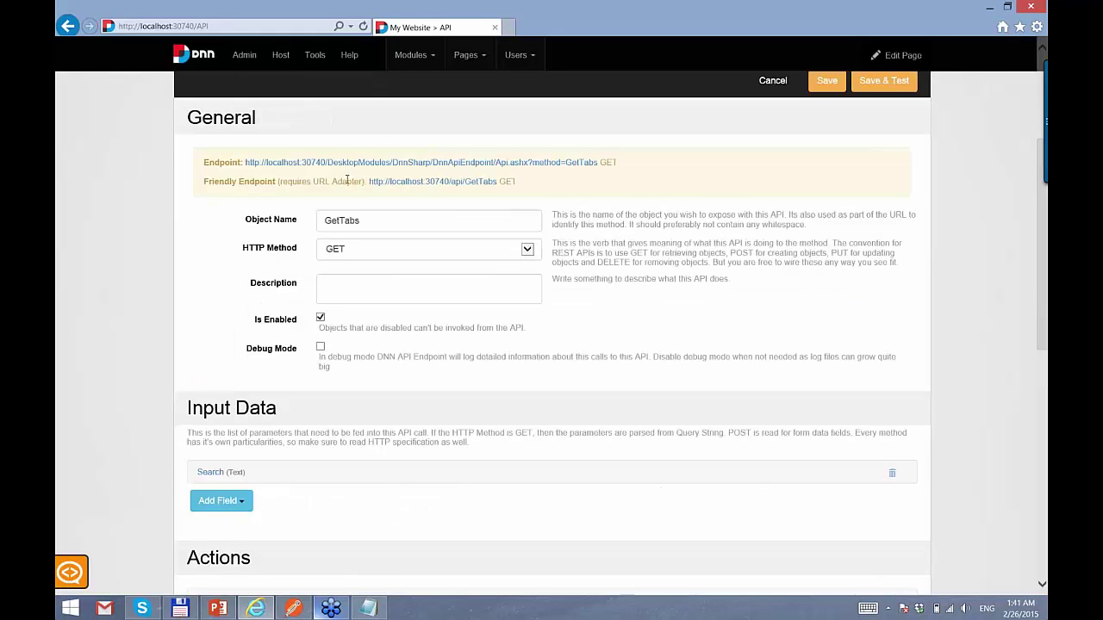
pyautogui.scroll(-4, 364, 422)
pyautogui.click(258, 266)
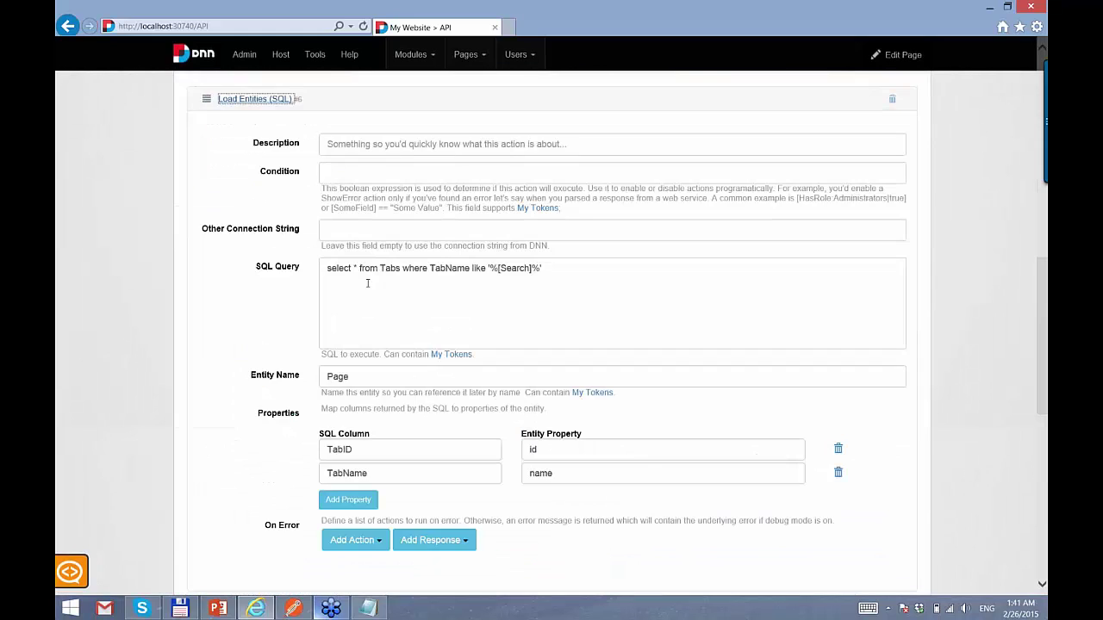
pyautogui.scroll(6, 463, 330)
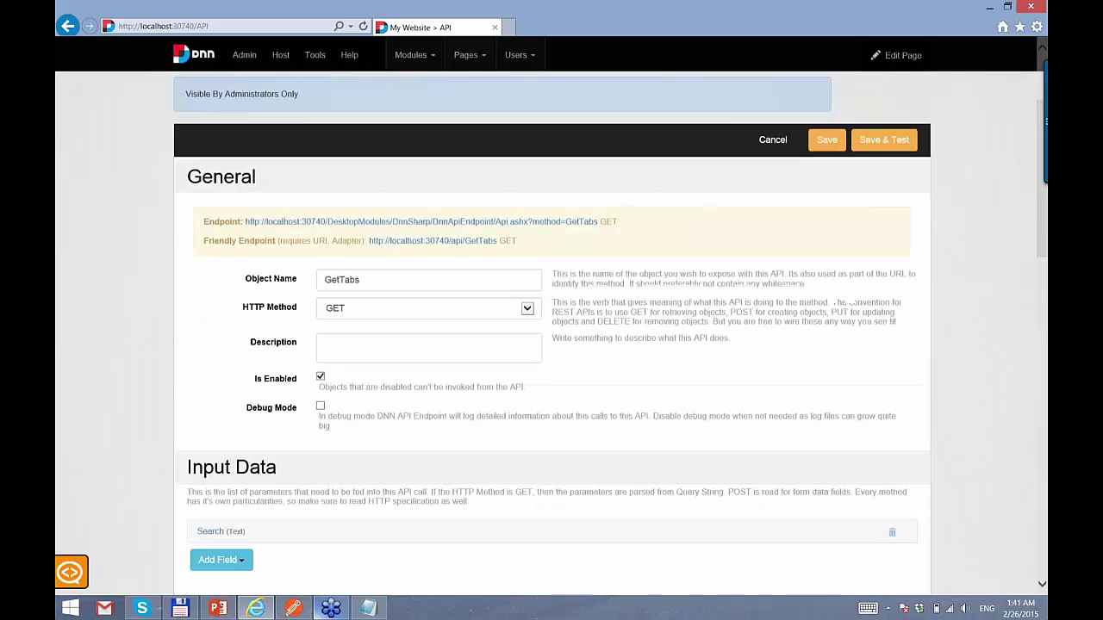
pyautogui.scroll(-2, 463, 330)
pyautogui.scroll(-1, 465, 336)
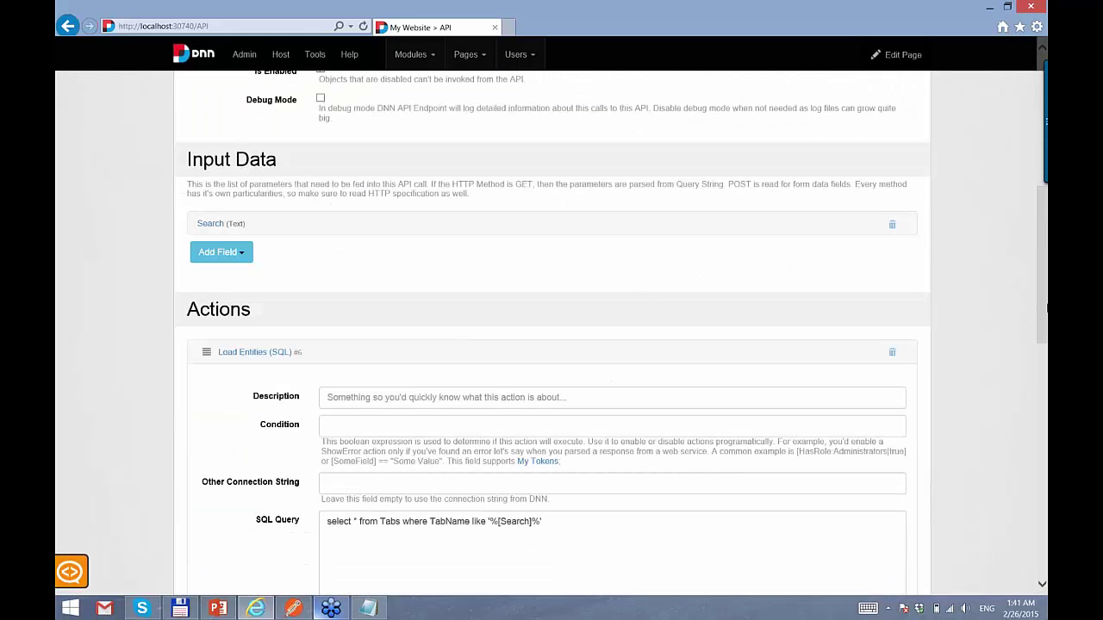
pyautogui.scroll(-2, 417, 316)
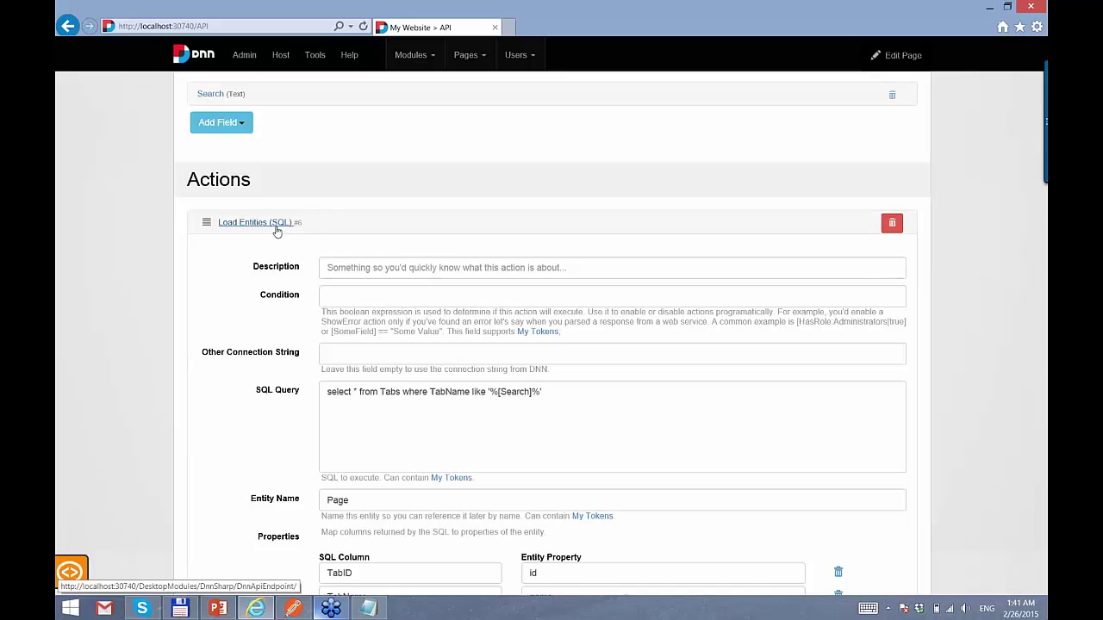
pyautogui.scroll(-2, 276, 231)
pyautogui.scroll(1, 375, 418)
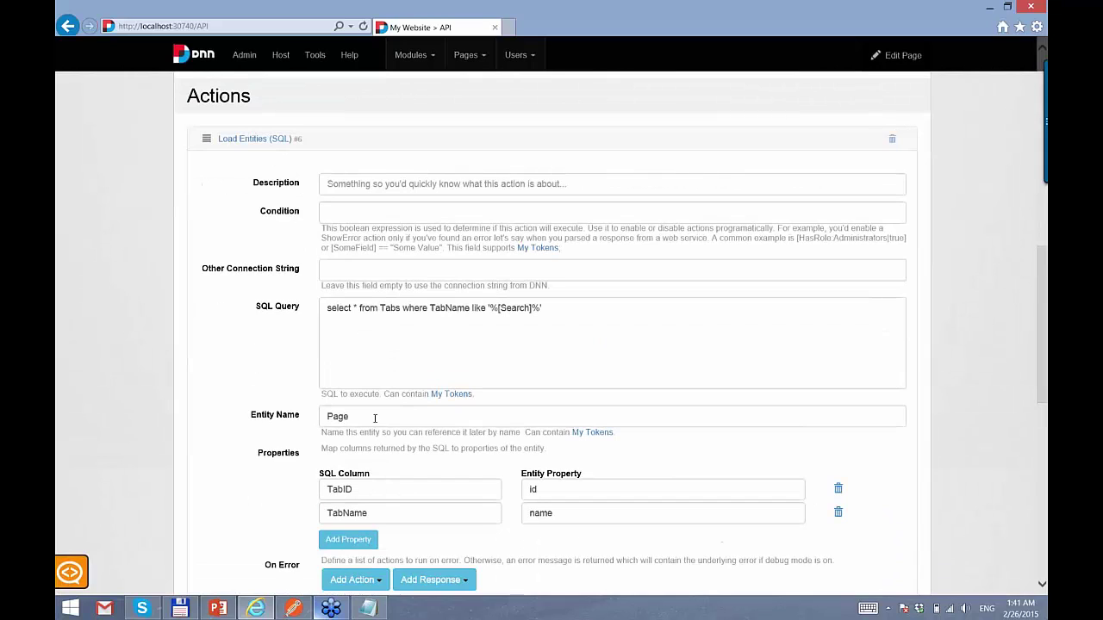
pyautogui.click(368, 608)
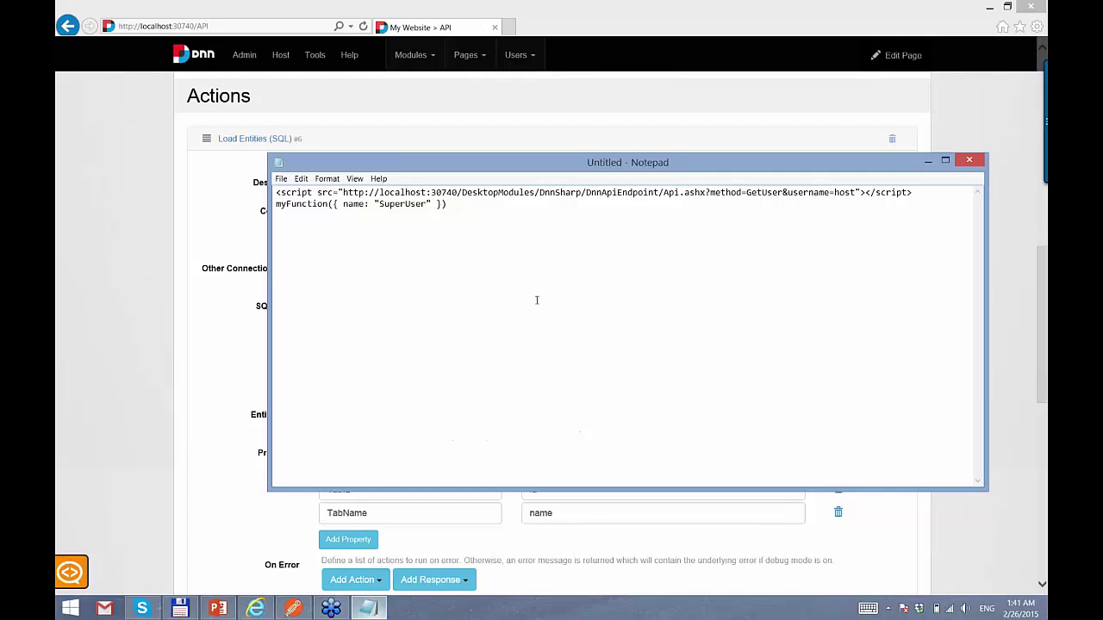
# Clear Notepad and start a sample JSON object with name and id properties
pyautogui.hotkey('ctrl', 'a')
pyautogui.write('P')
pyautogui.press('Return')
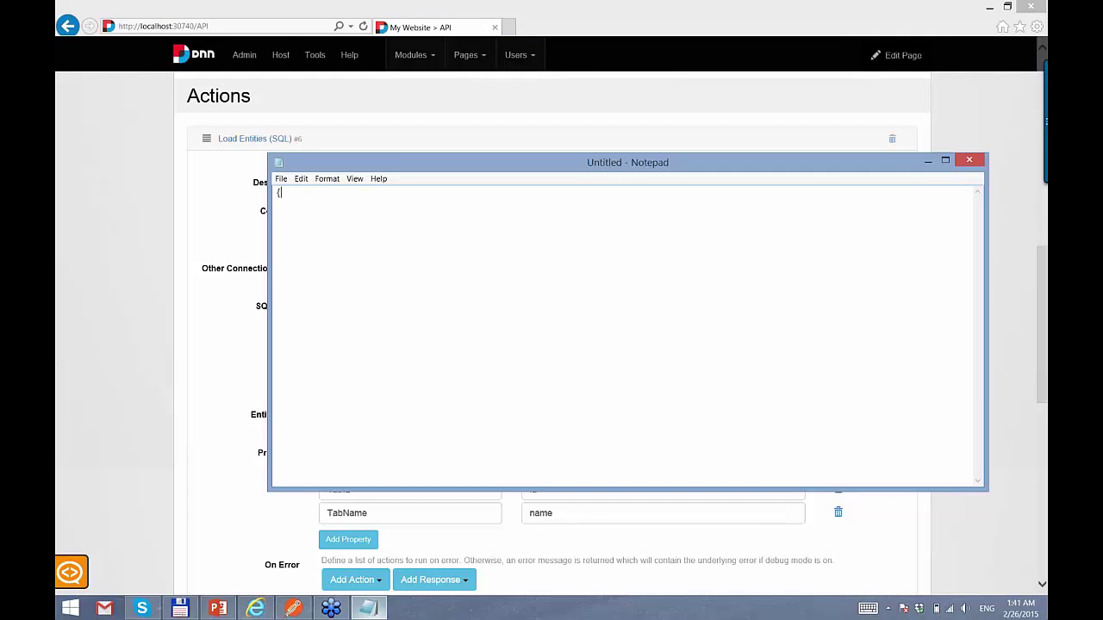
pyautogui.press('Return')
pyautogui.write('{}')
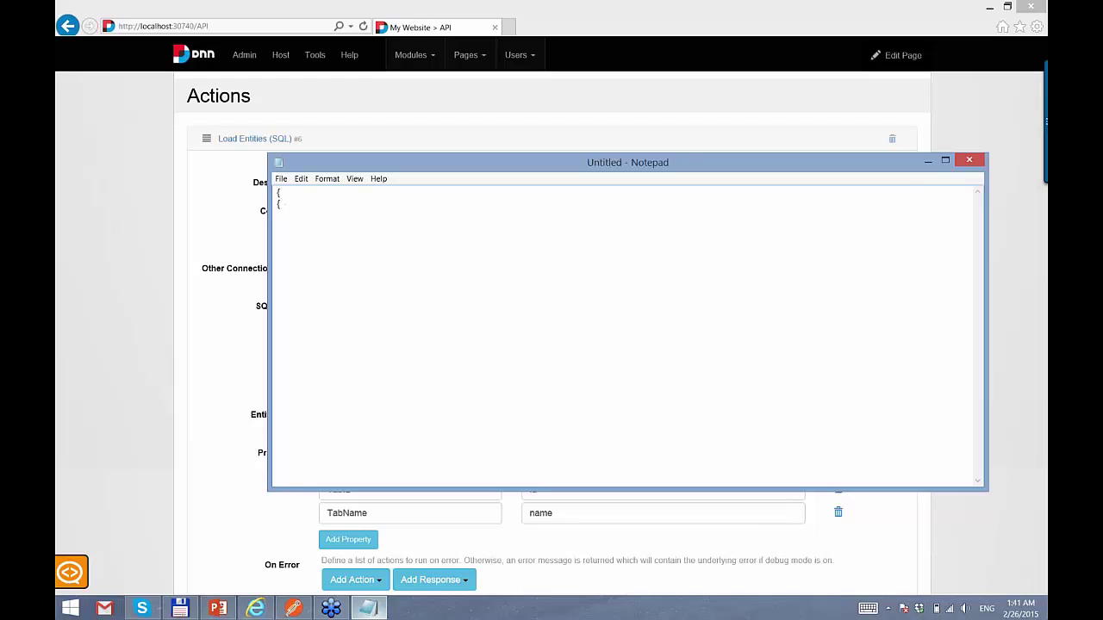
pyautogui.press('Return')
pyautogui.write("name: '',")
pyautogui.press('Return')
pyautogui.write('id')
pyautogui.press('Home')
pyautogui.press('End')
pyautogui.write(": '',")
pyautogui.press('Return')
# Add a nested address object containing a 'df' property to the sample JSON
pyautogui.write('address: {')
pyautogui.press('Return')
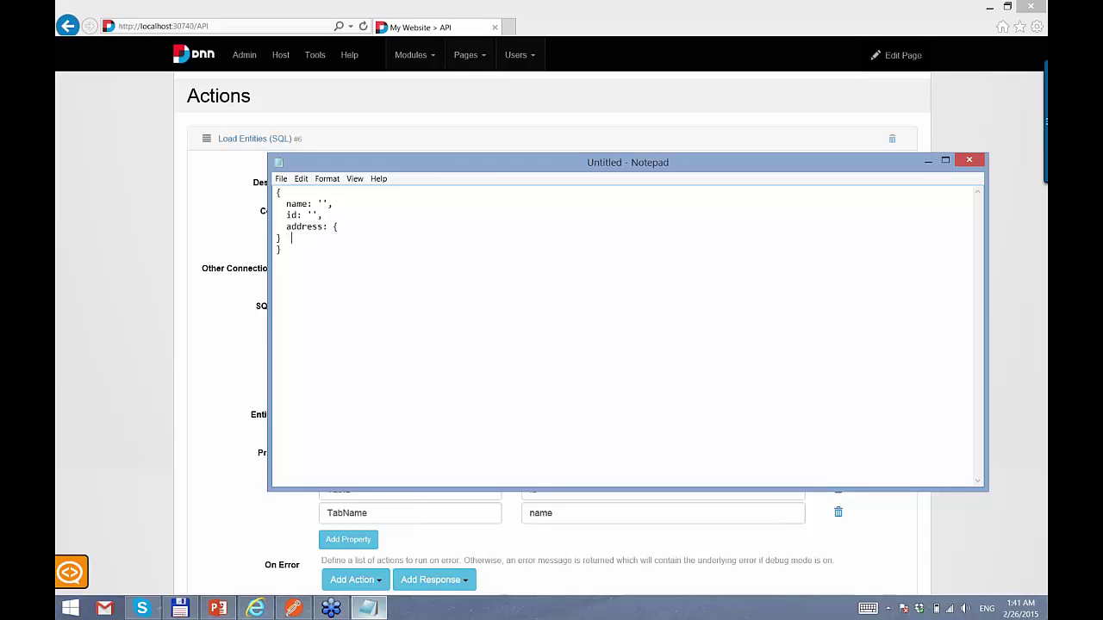
pyautogui.write('}')
pyautogui.press('Home')
pyautogui.write("'df")
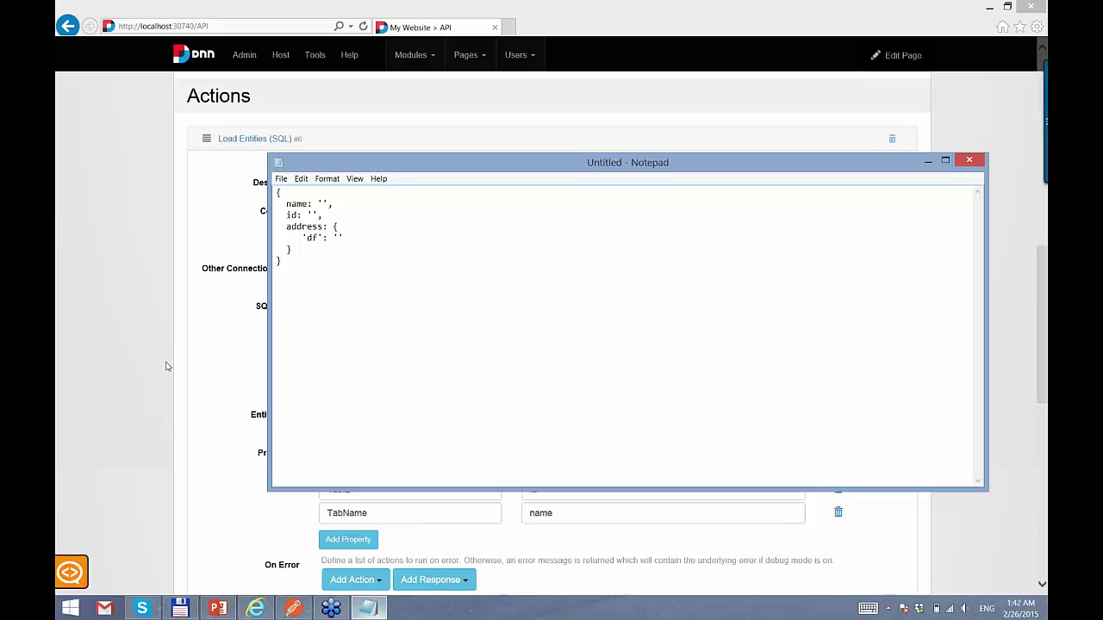
pyautogui.click(192, 367)
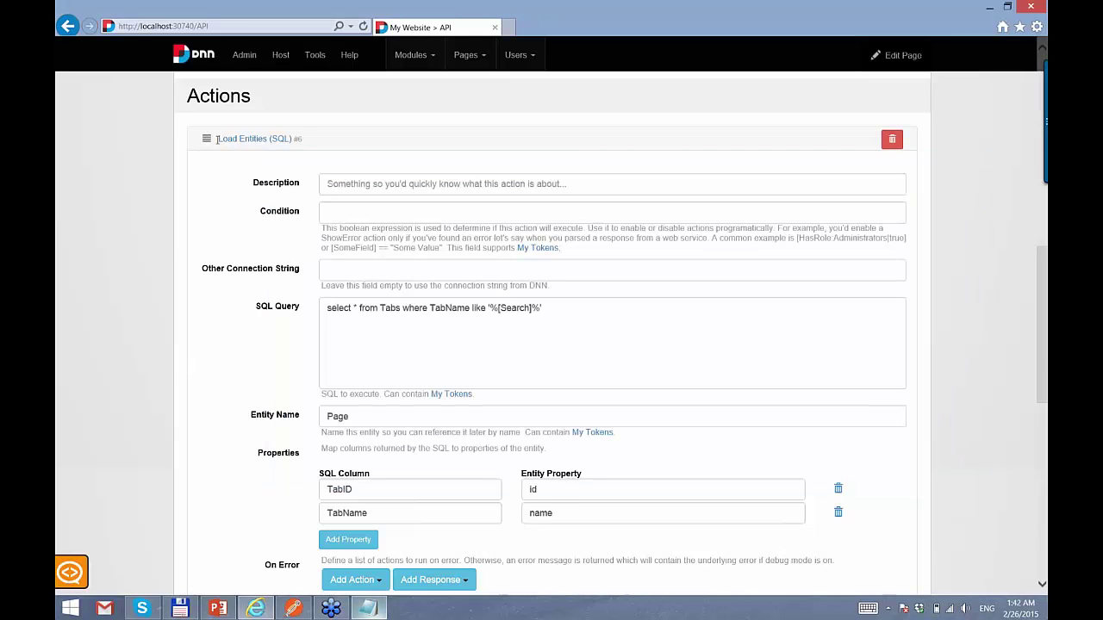
# Add a Raw Response output after Load Entities (SQL) in GetTabs
pyautogui.click(250, 139)
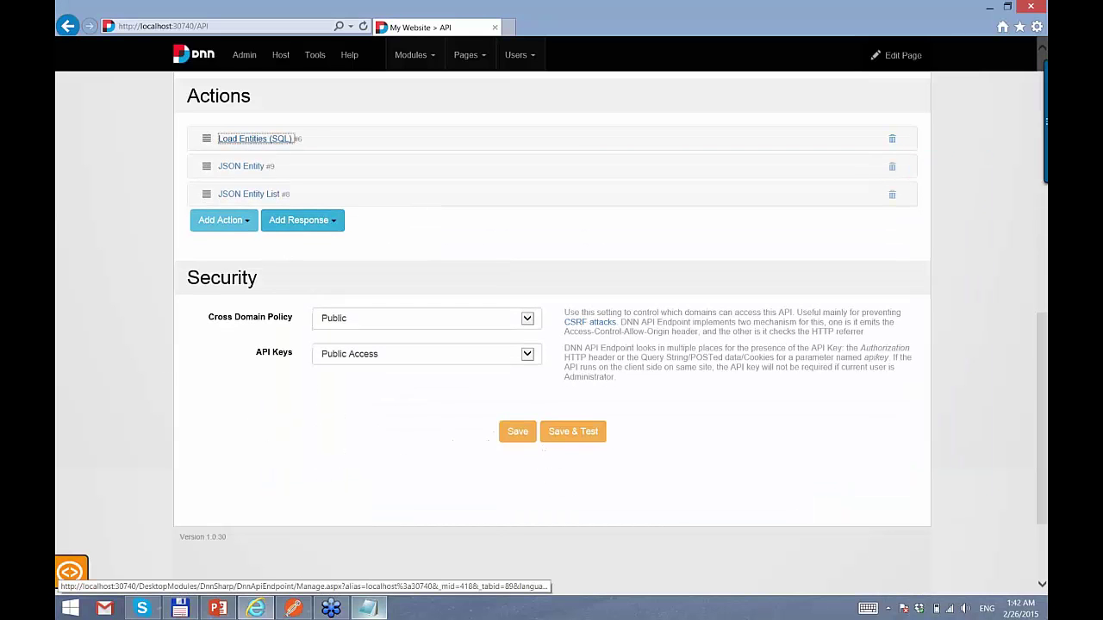
pyautogui.click(302, 221)
pyautogui.moveTo(340, 247)
pyautogui.click(435, 282)
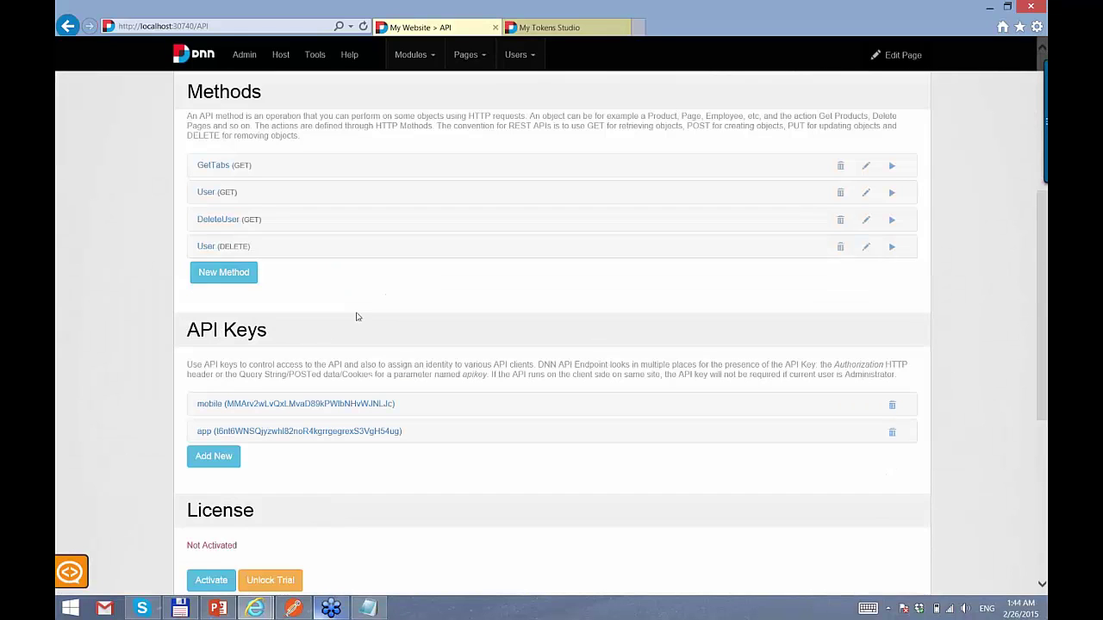
pyautogui.click(866, 165)
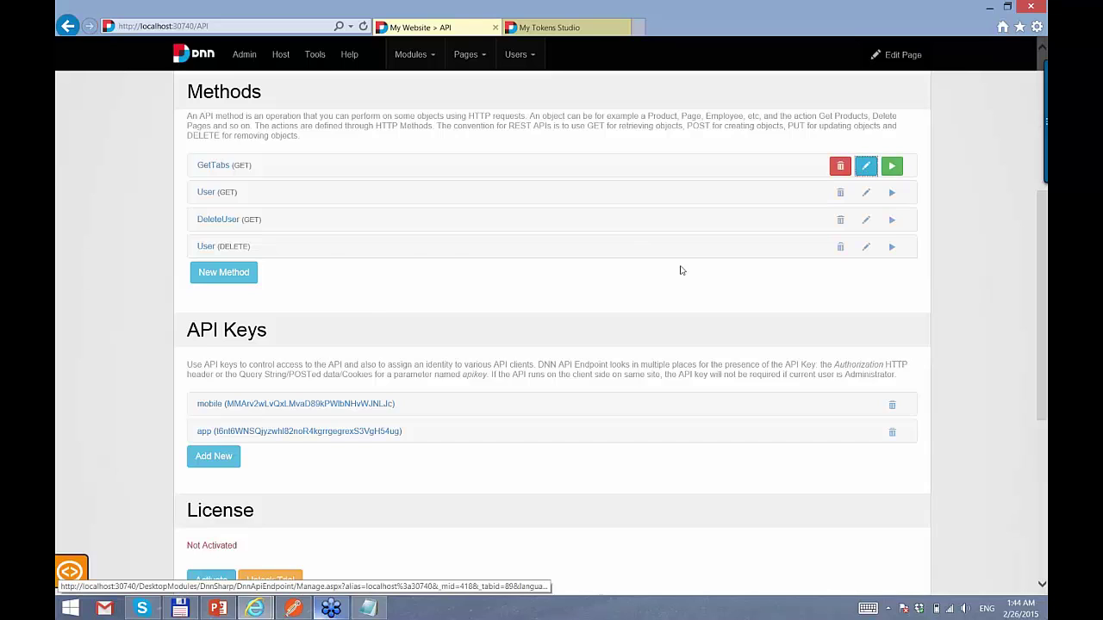
pyautogui.scroll(-2, 368, 400)
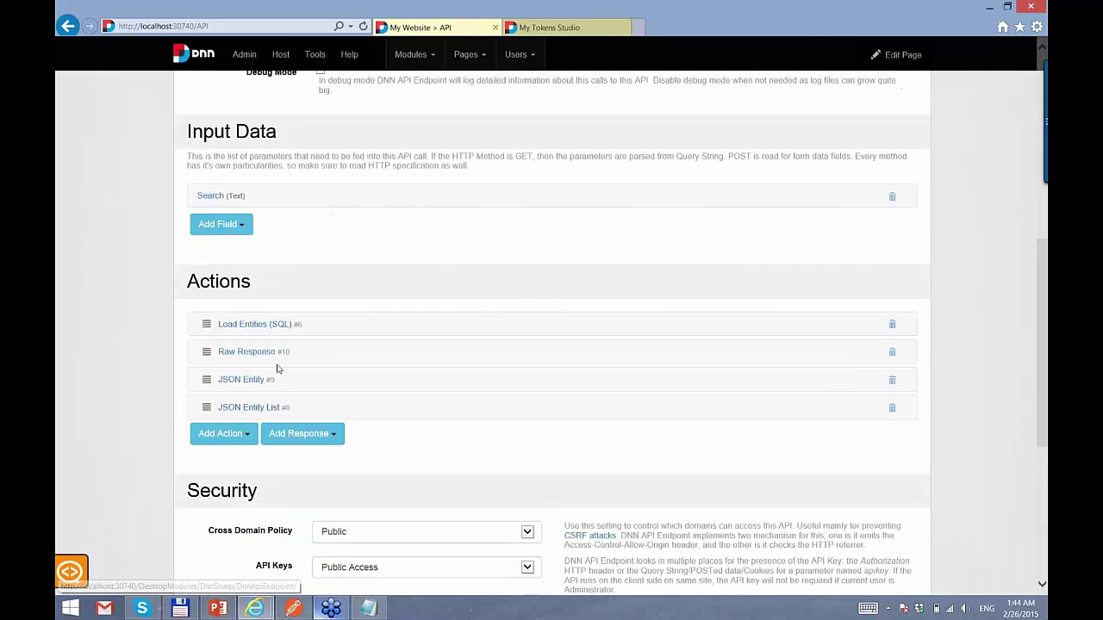
# Check the JSON notes, then expand the Raw Response action's settings
pyautogui.click(368, 608)
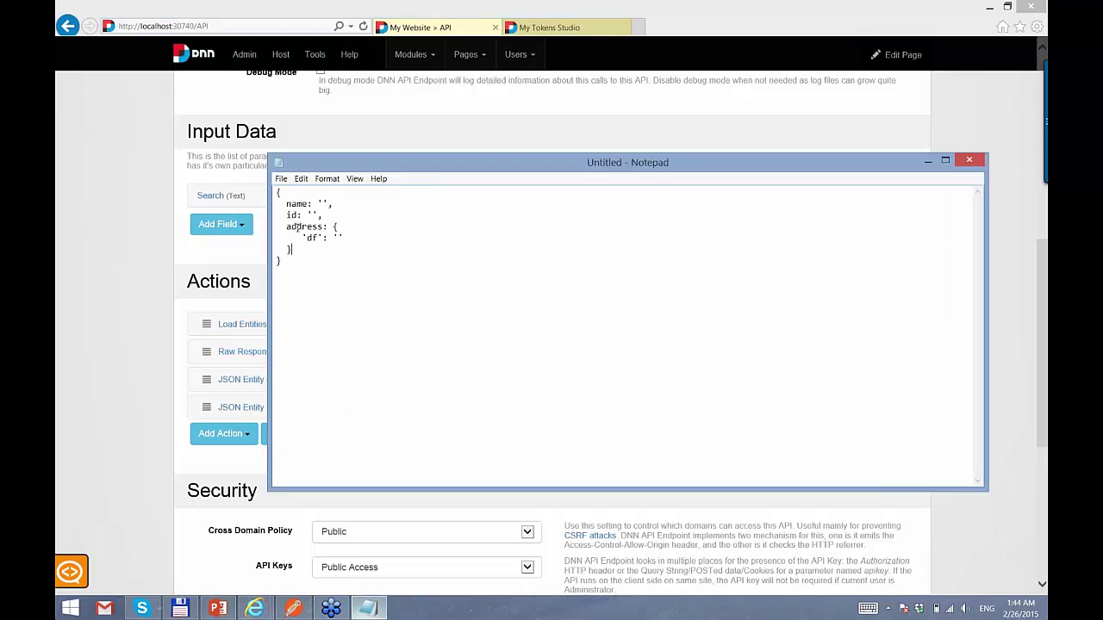
pyautogui.click(165, 356)
pyautogui.click(250, 324)
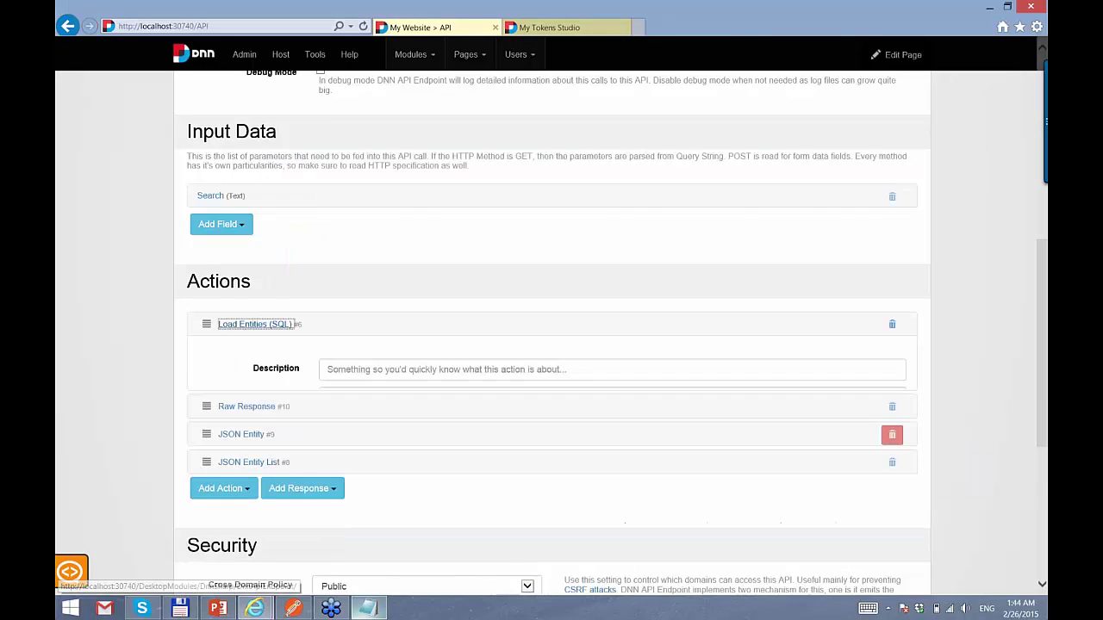
pyautogui.click(273, 329)
pyautogui.click(247, 351)
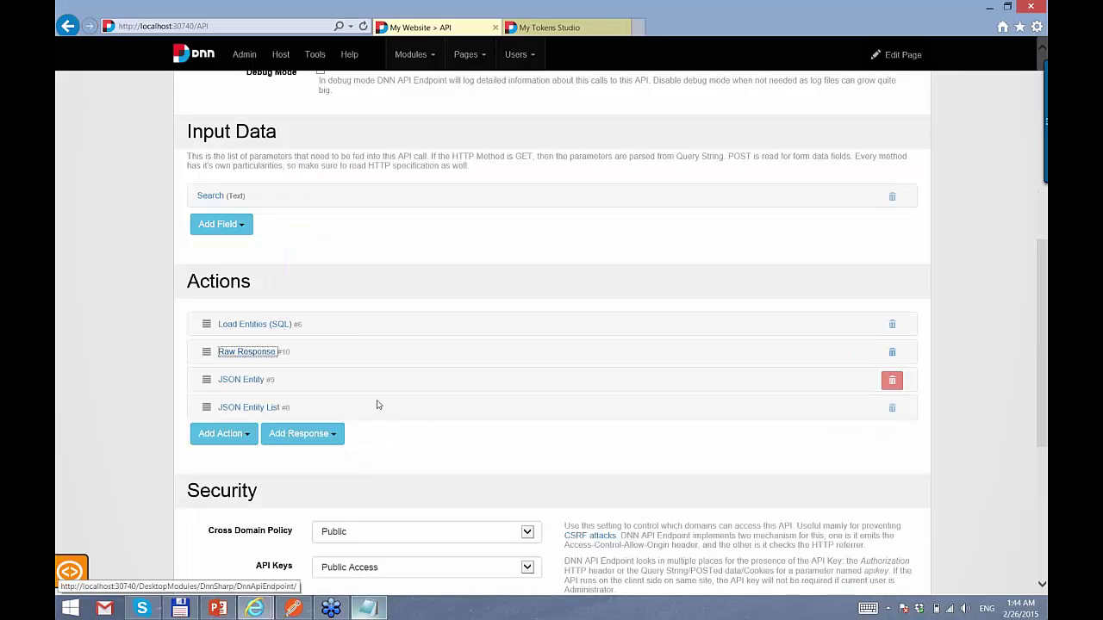
pyautogui.scroll(-5, 398, 418)
# Replace the Raw Response Content with the [My:RazorScript] token and collapse the action
pyautogui.hotkey('ctrl', 'a')
pyautogui.press('BackSpace')
pyautogui.write('[MyTo')
pyautogui.press('BackSpace')
pyautogui.press('BackSpace')
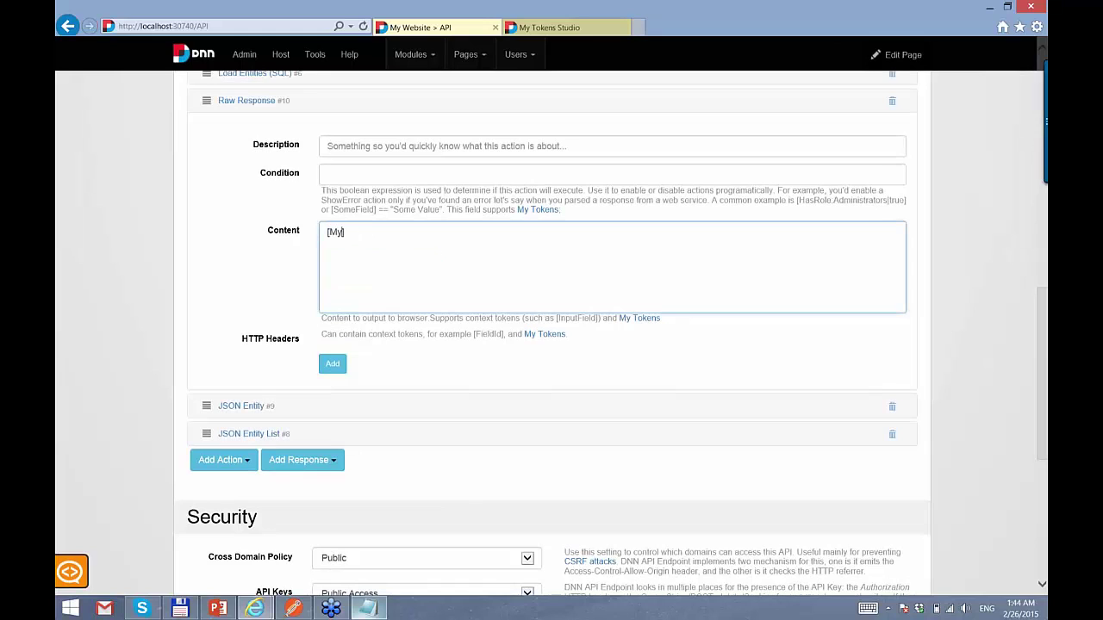
pyautogui.write(':RazorSc')
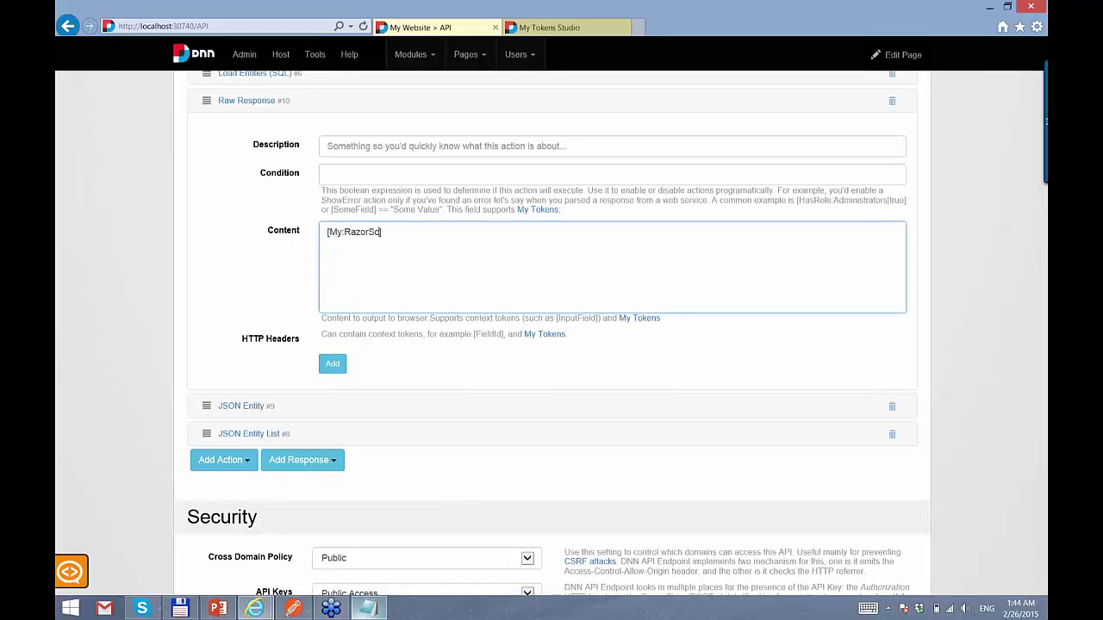
pyautogui.write('ript]')
pyautogui.scroll(2, 445, 345)
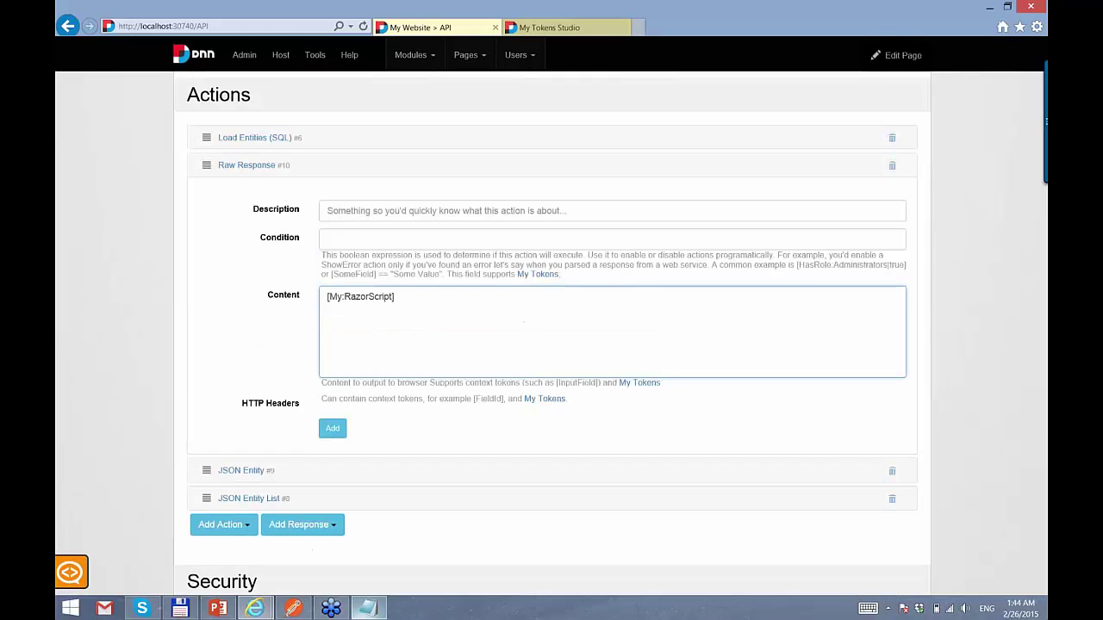
pyautogui.click(360, 615)
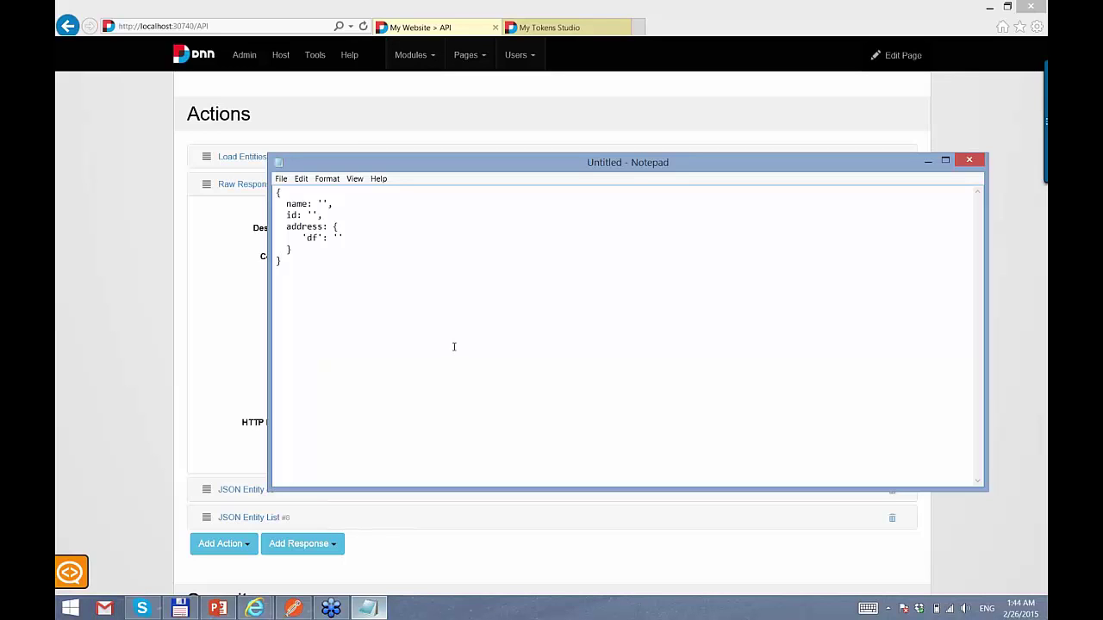
pyautogui.click(185, 283)
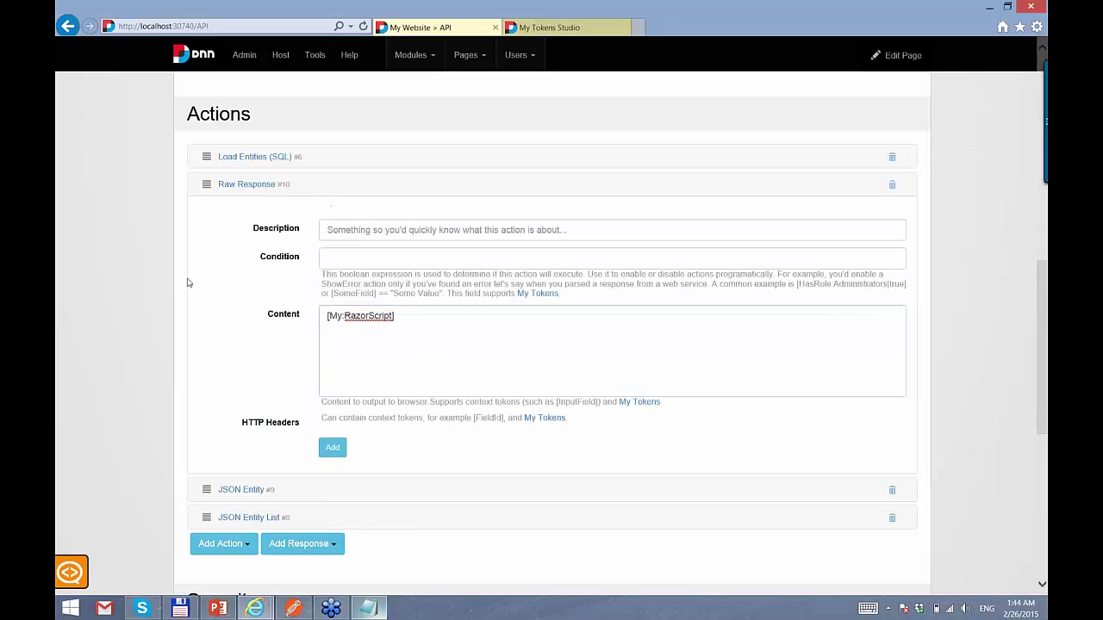
pyautogui.click(237, 186)
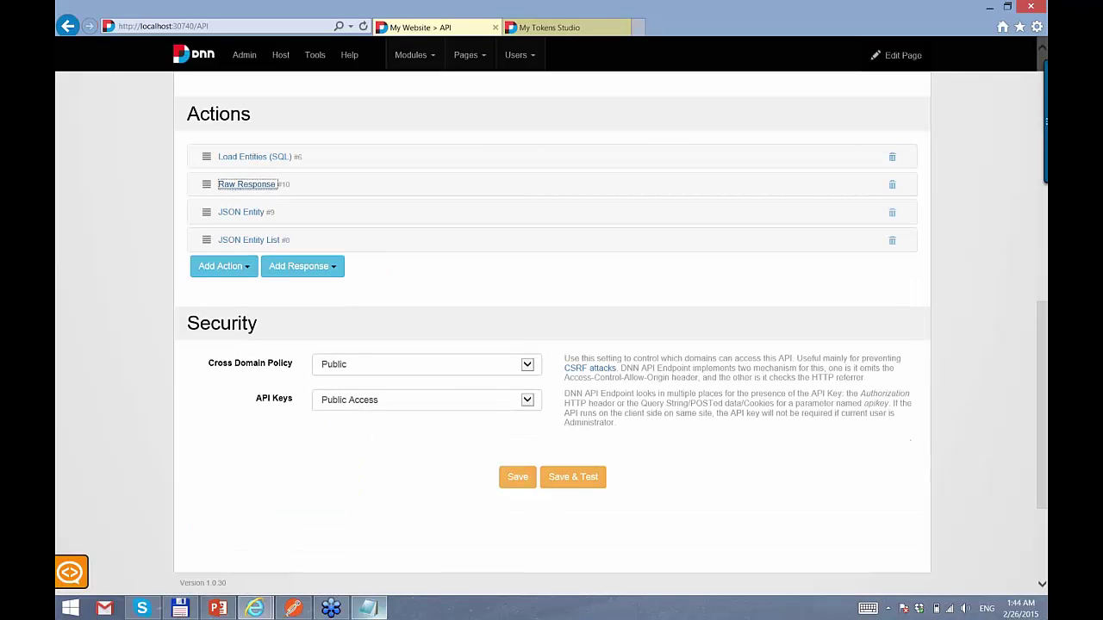
# Add a Send Email action at the end of the GetTabs actions, then collapse its settings
pyautogui.click(232, 308)
pyautogui.click(235, 272)
pyautogui.moveTo(234, 364)
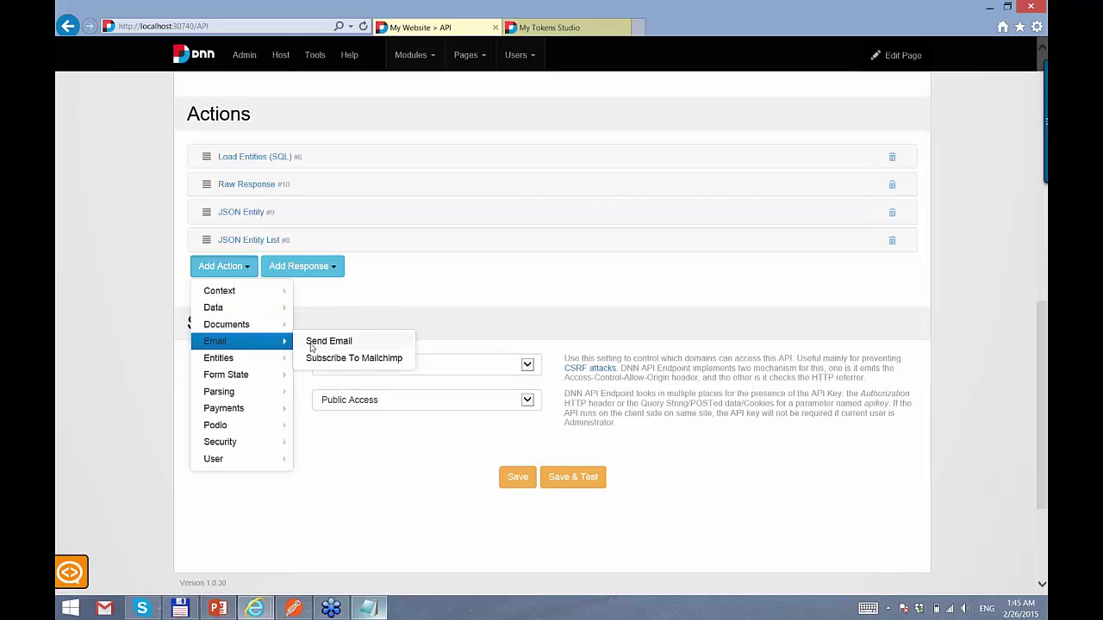
pyautogui.click(328, 340)
pyautogui.scroll(-3, 149, 341)
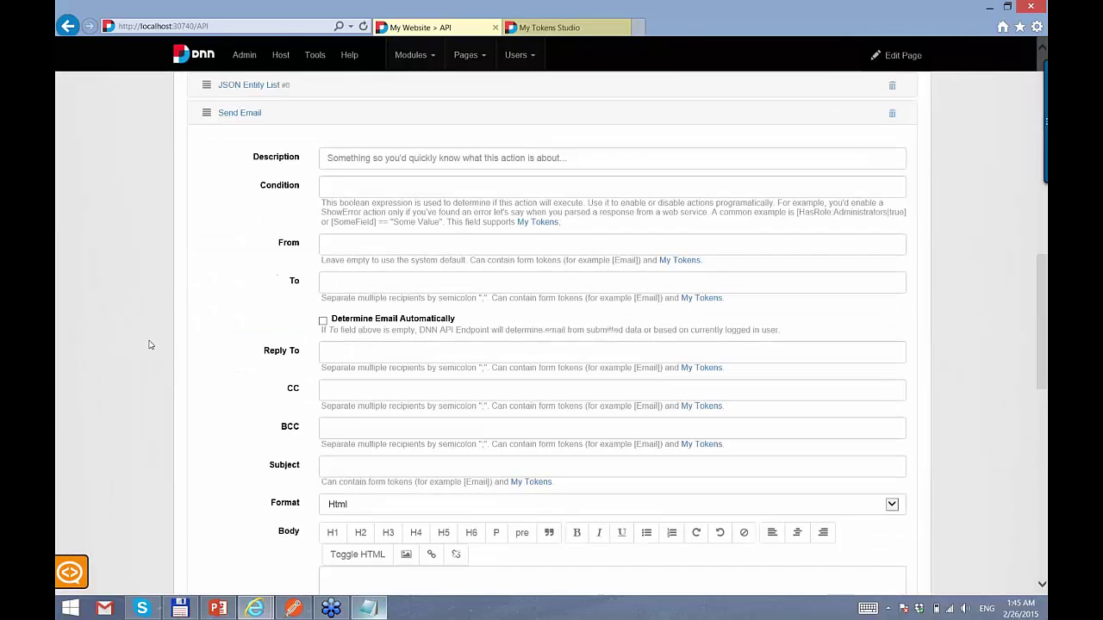
pyautogui.scroll(-1, 149, 345)
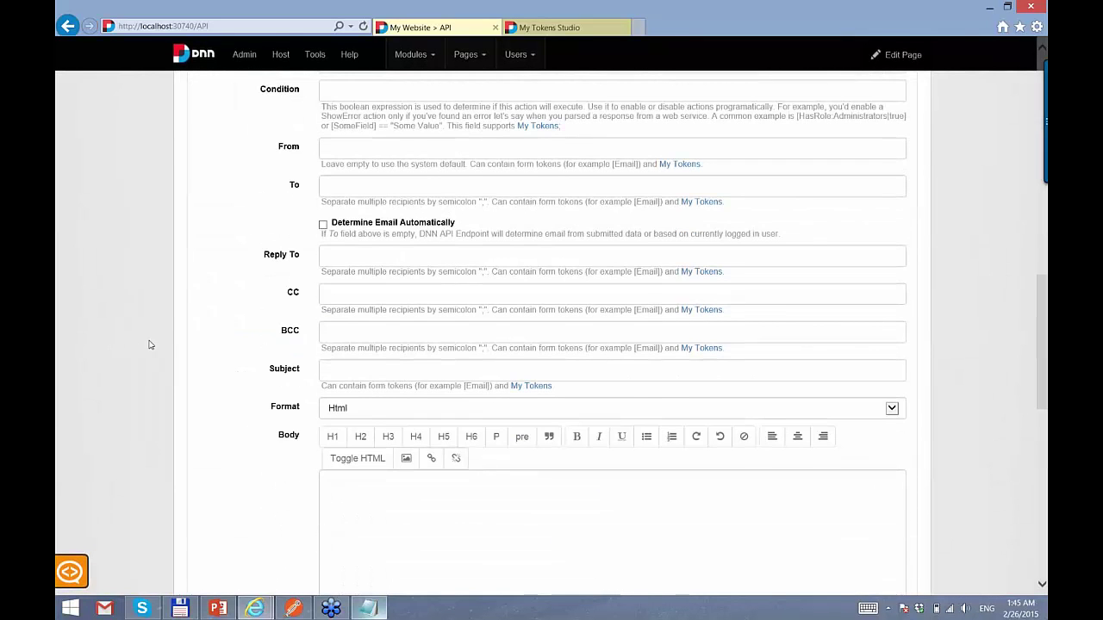
pyautogui.scroll(1, 148, 345)
pyautogui.scroll(-5, 149, 345)
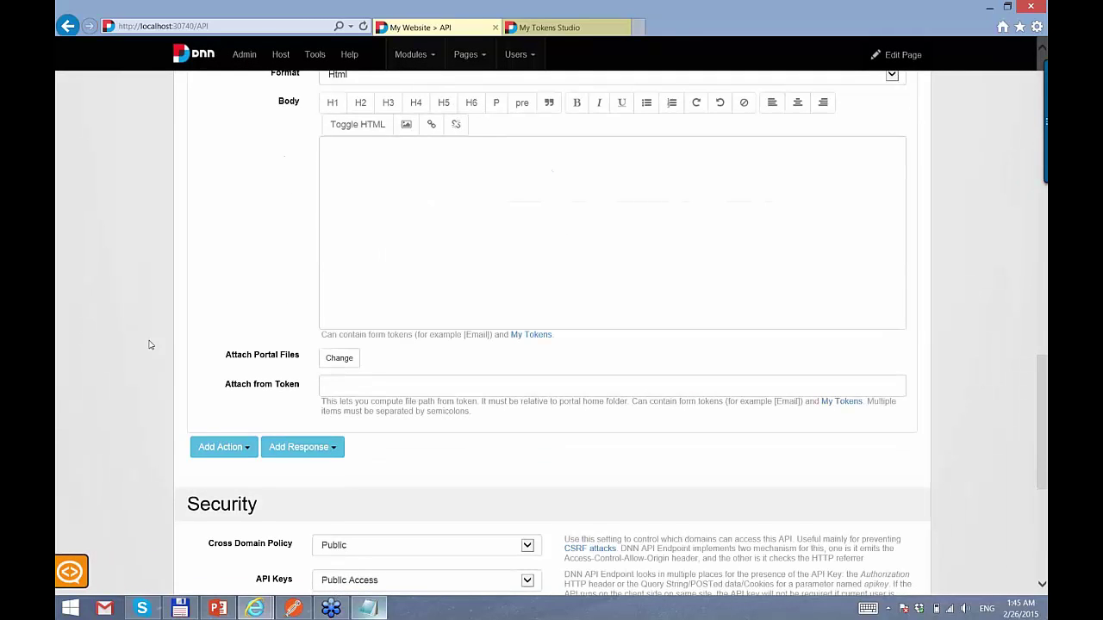
pyautogui.scroll(7, 150, 344)
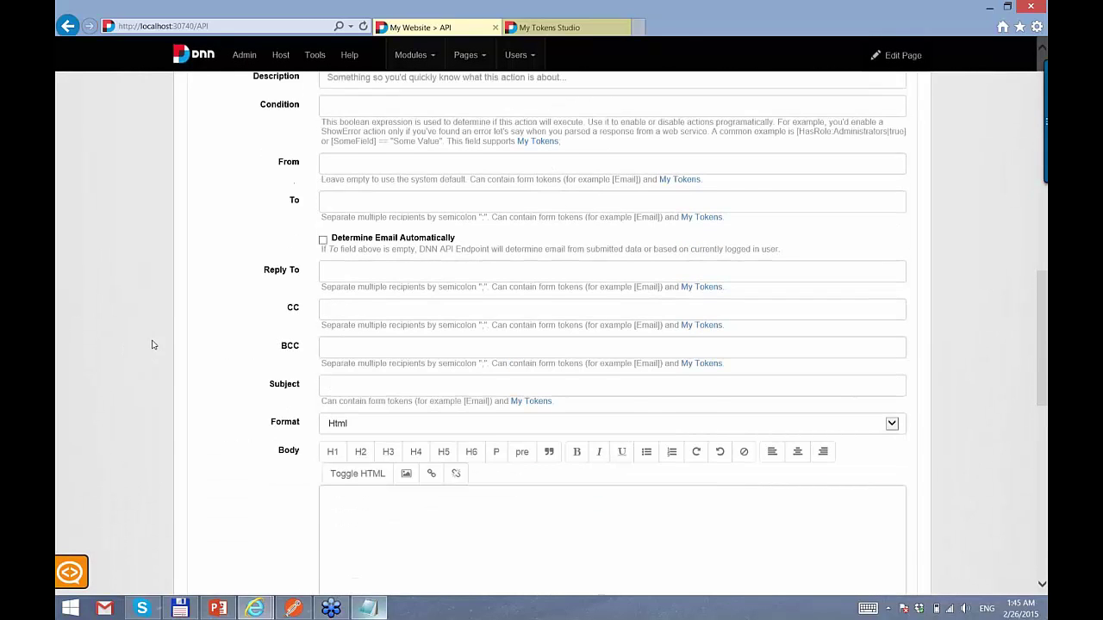
pyautogui.scroll(1, 152, 345)
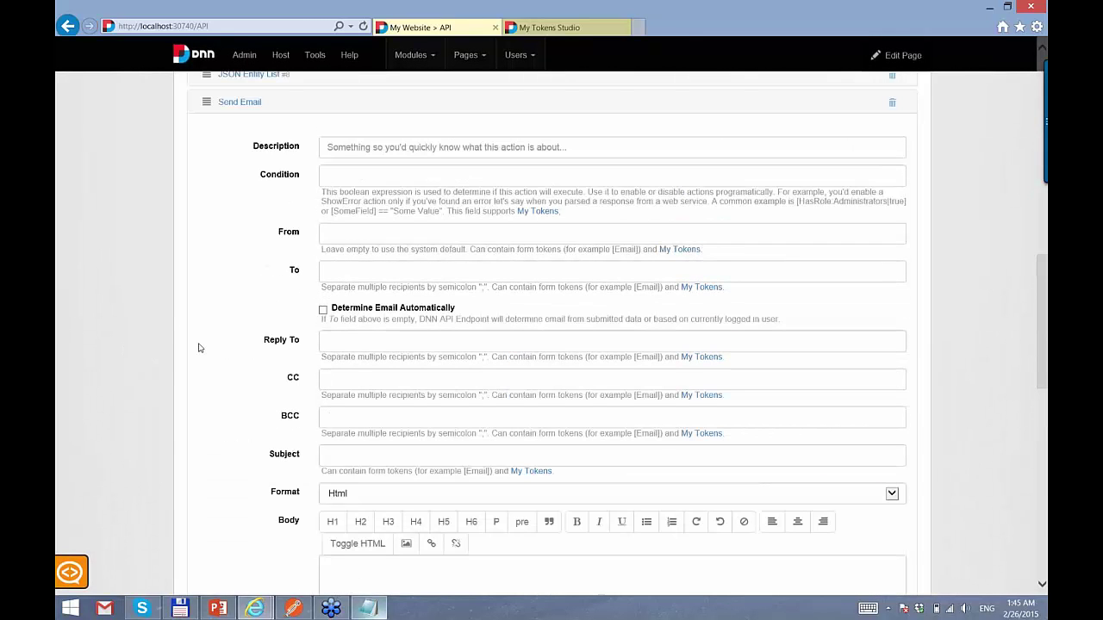
pyautogui.scroll(1, 199, 344)
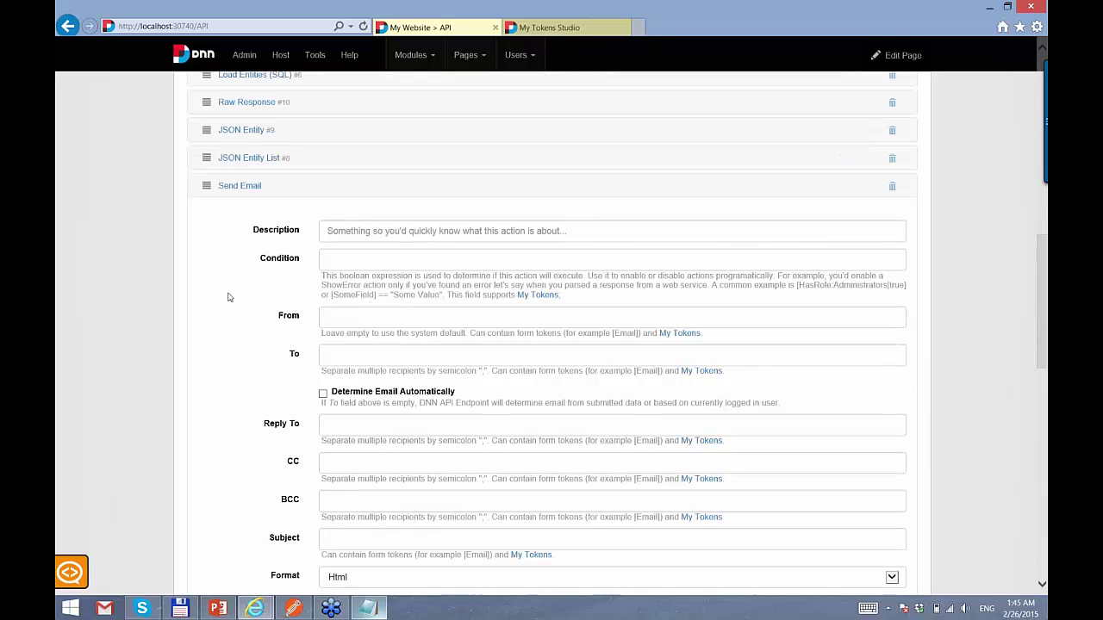
pyautogui.click(246, 186)
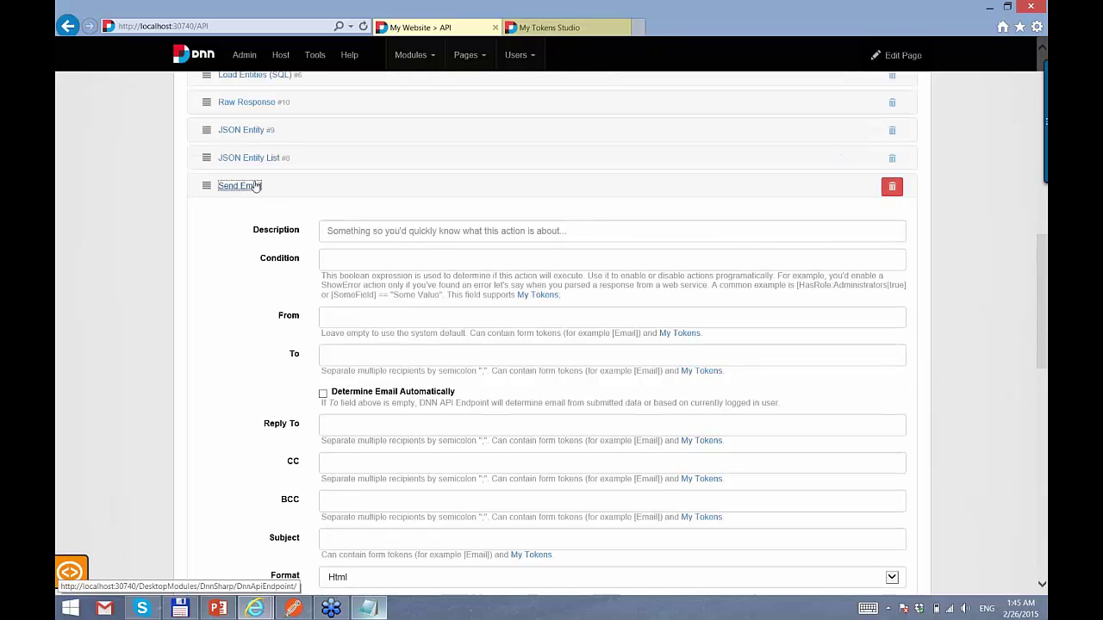
pyautogui.scroll(3, 492, 248)
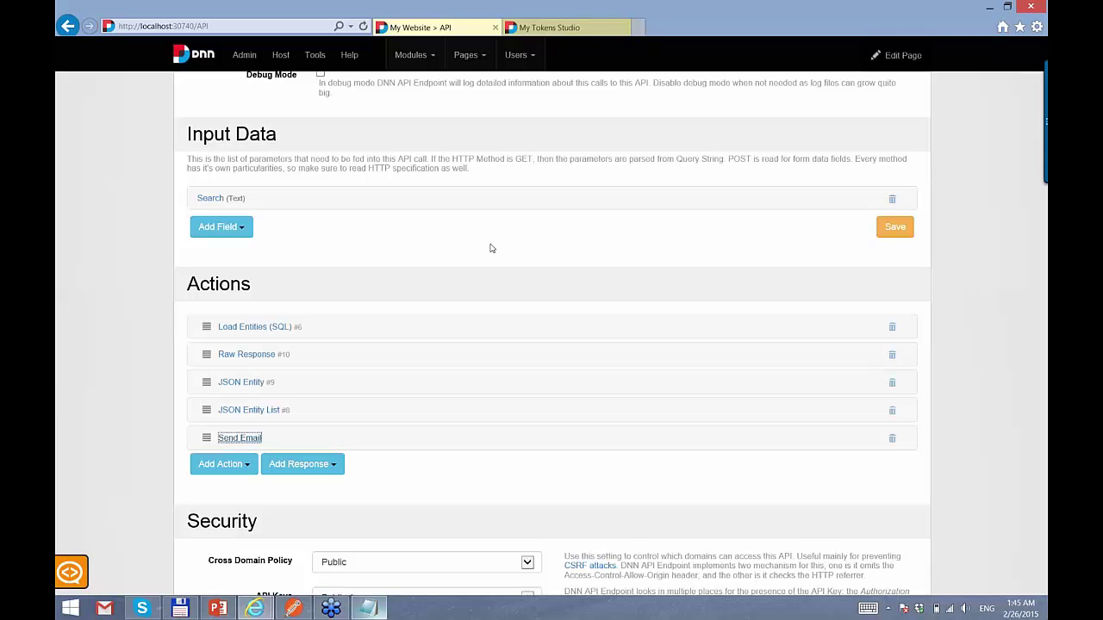
# Add a collapsed Grant User Role action below Send Email, then return to the JSONP slide
pyautogui.scroll(-2, 491, 248)
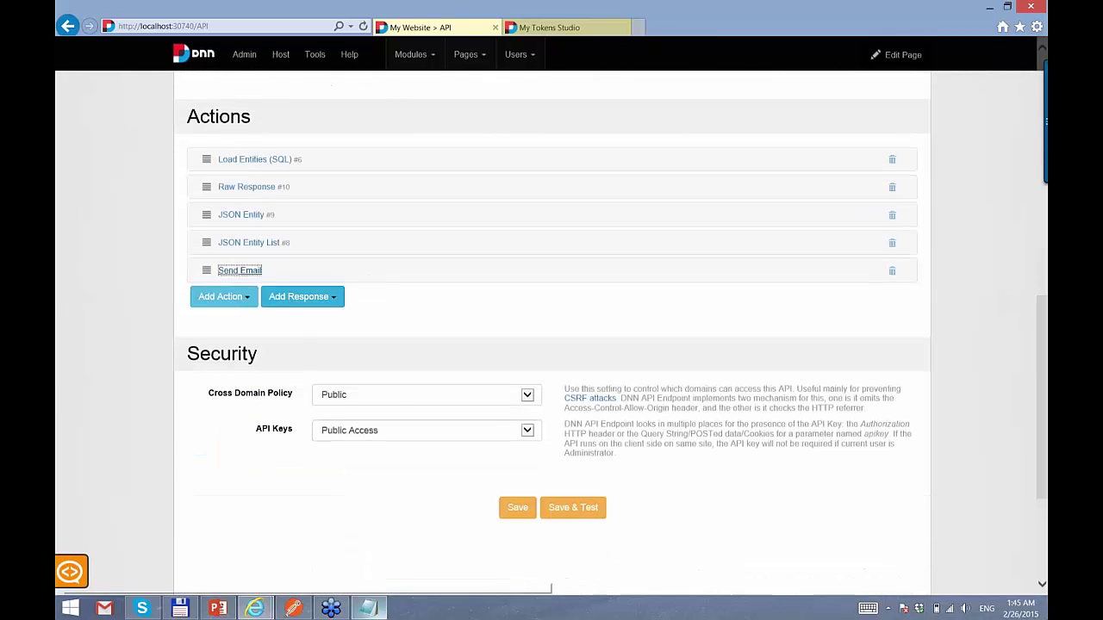
pyautogui.click(222, 297)
pyautogui.moveTo(253, 476)
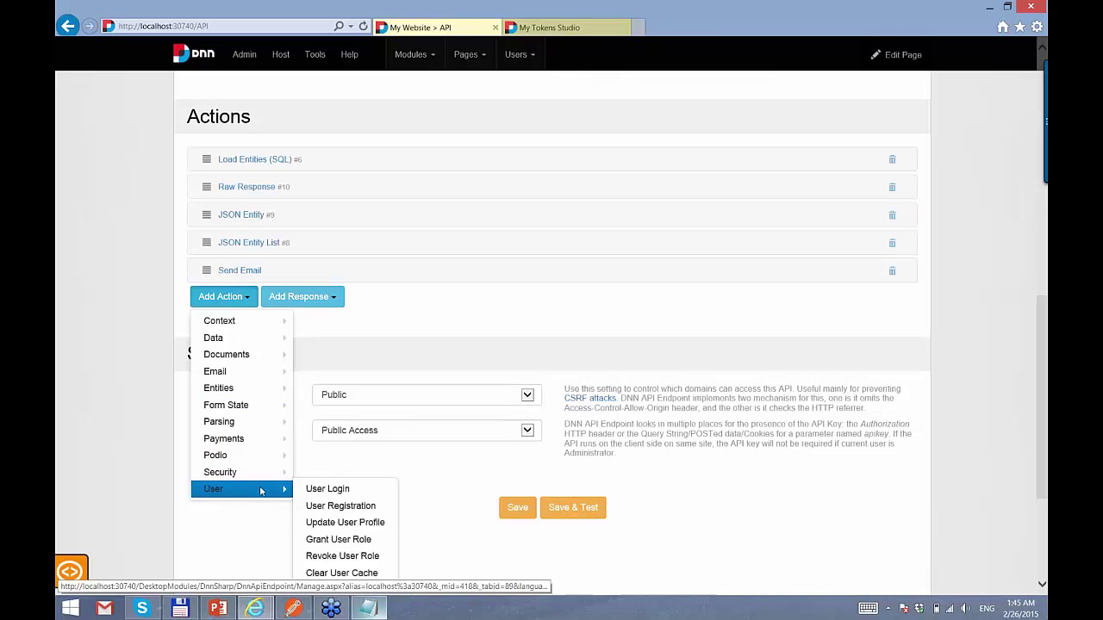
pyautogui.click(365, 541)
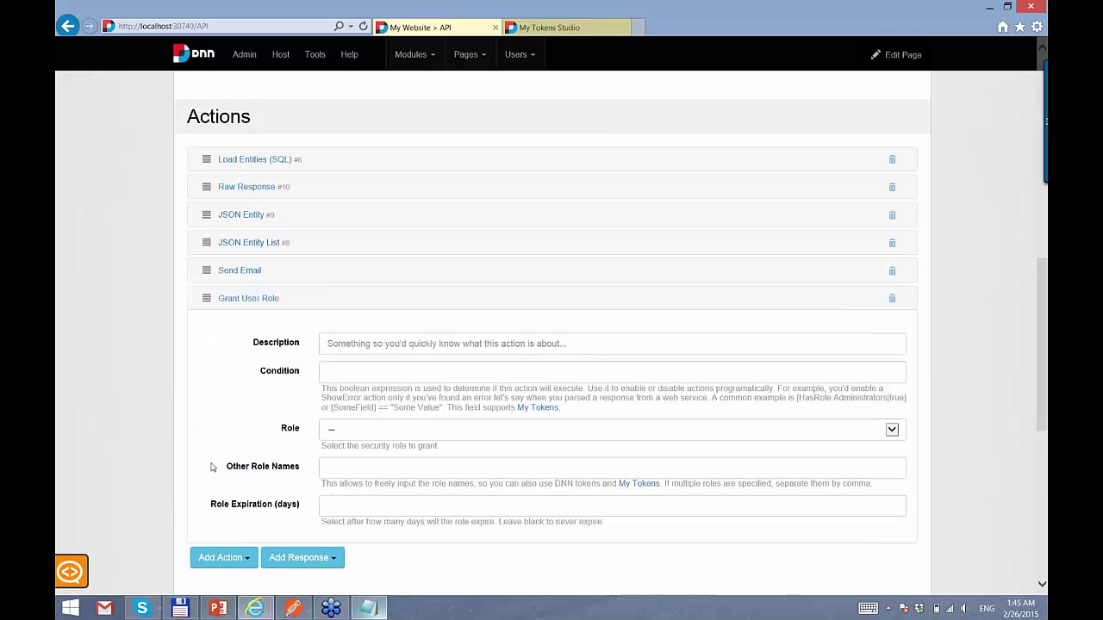
pyautogui.click(234, 300)
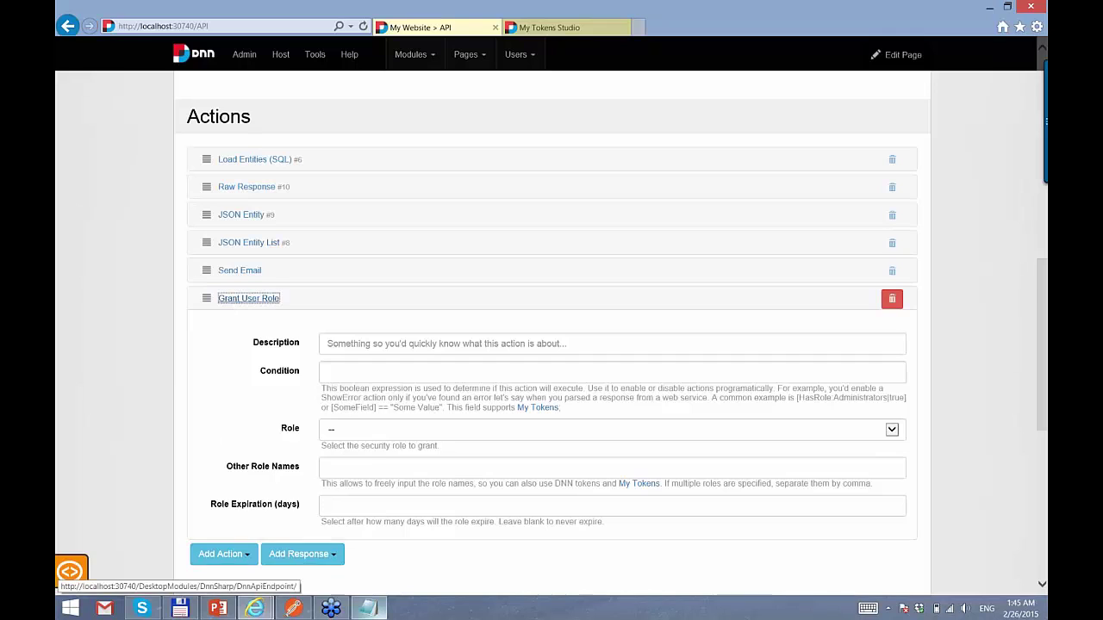
pyautogui.click(390, 354)
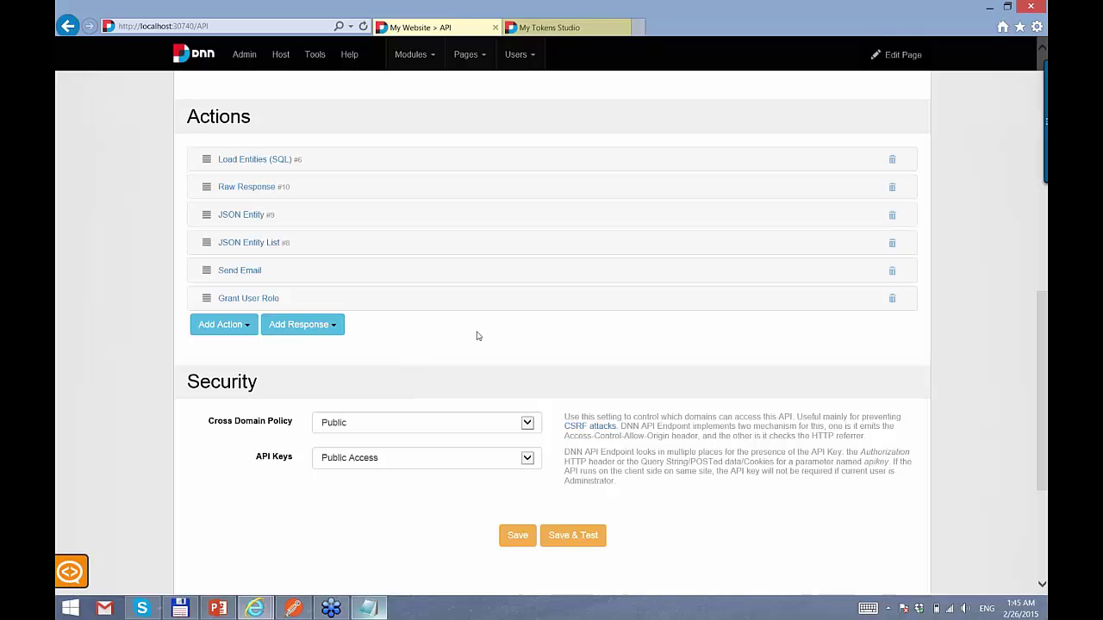
pyautogui.scroll(2, 392, 521)
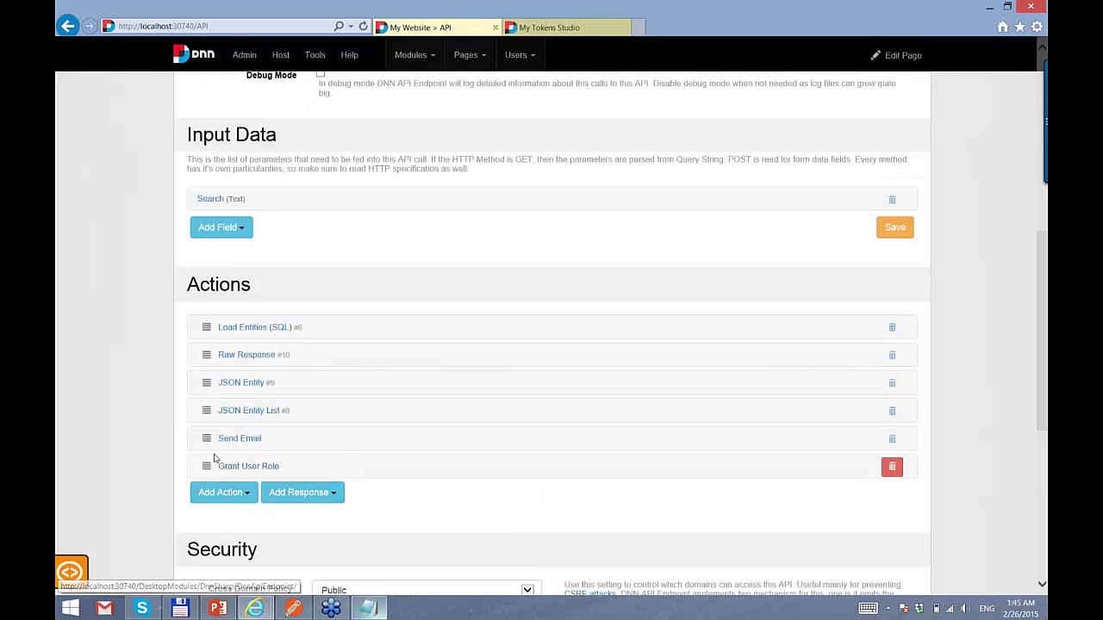
pyautogui.scroll(1, 331, 483)
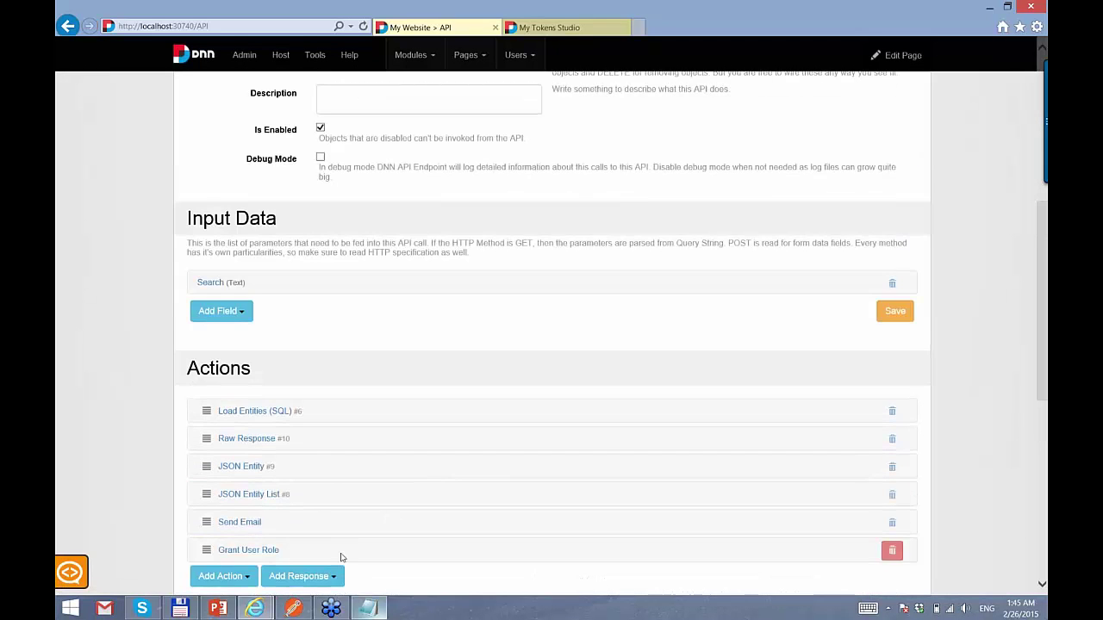
pyautogui.click(218, 608)
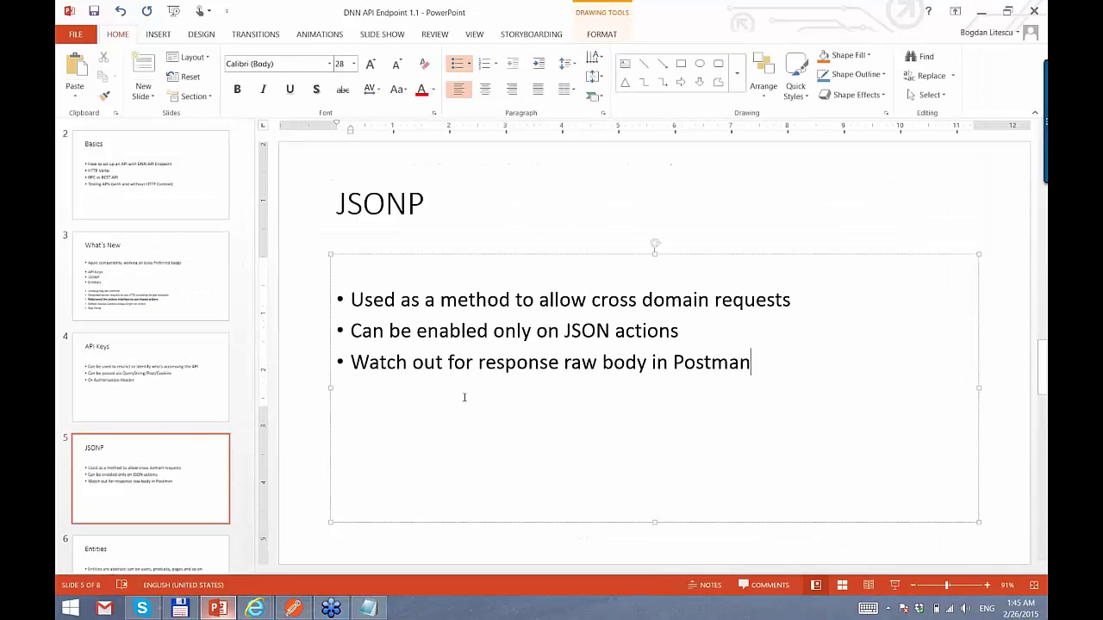
# Show slide 6 Entities, highlight its [EntityName:Count] token, then go to slide 7 Roadmap
pyautogui.scroll(-1, 192, 512)
pyautogui.click(192, 517)
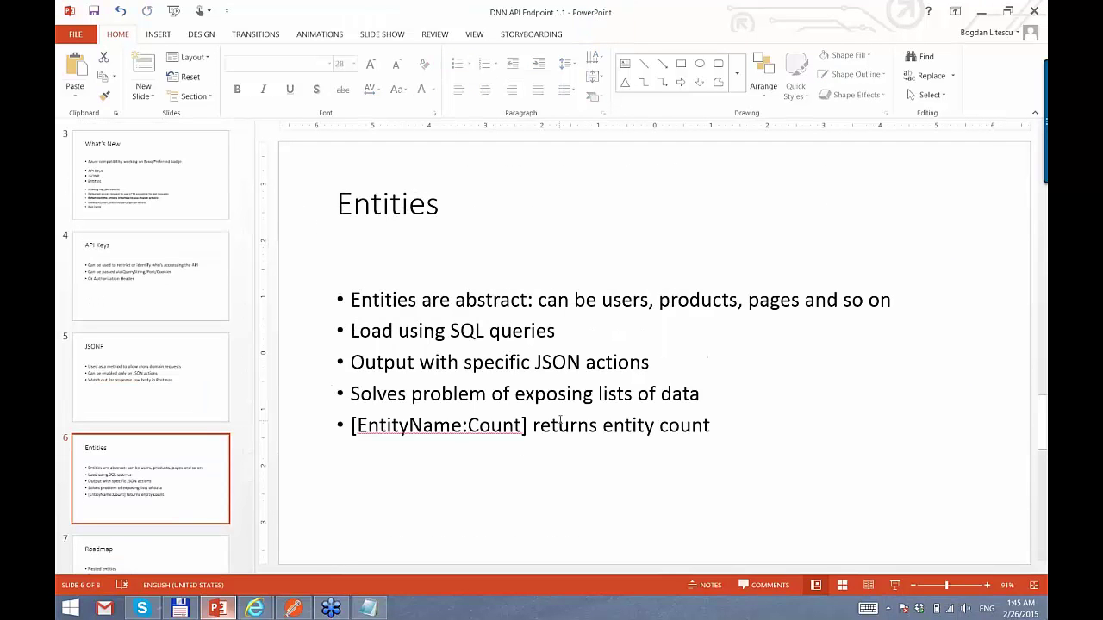
pyautogui.scroll(-1, 556, 439)
pyautogui.scroll(1, 550, 440)
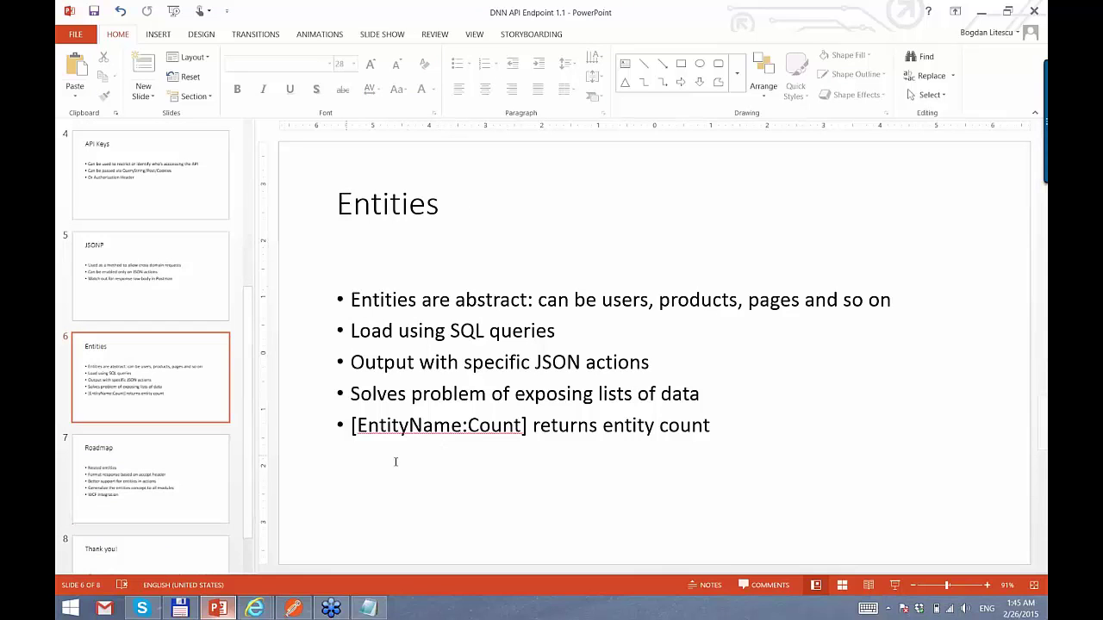
pyautogui.moveTo(348, 429); pyautogui.dragTo(530, 427)
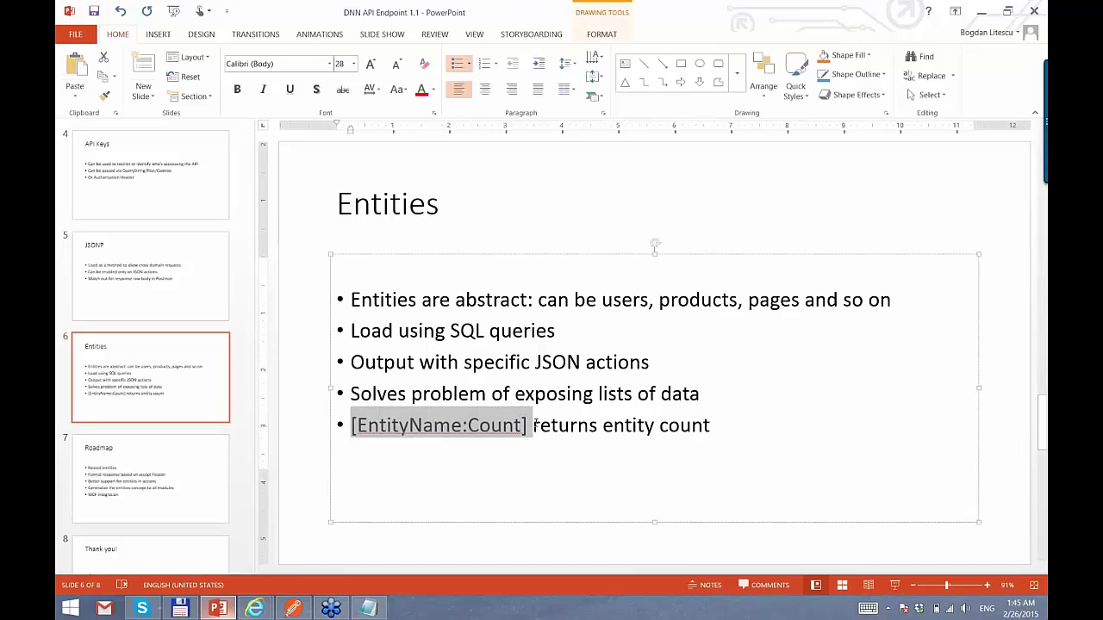
pyautogui.click(565, 462)
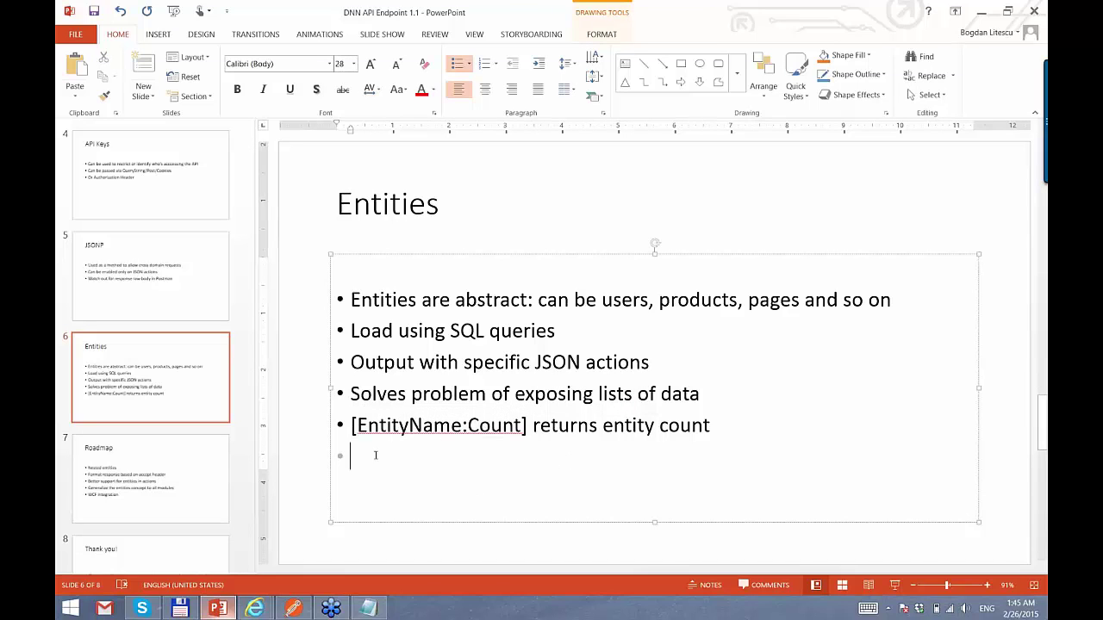
pyautogui.click(176, 458)
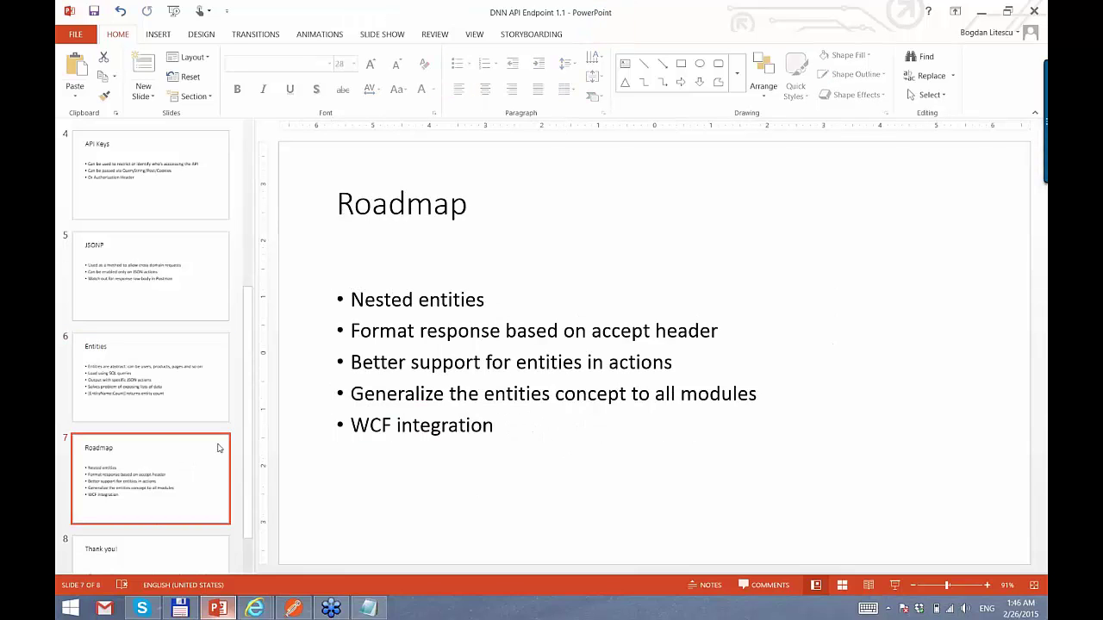